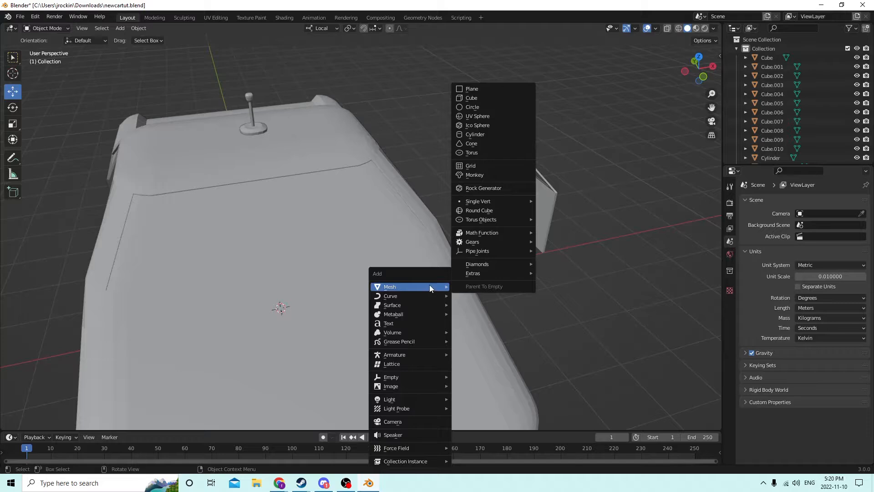
- Add a cube, raise it about 0.024 m above the car, and shift it about 0.013 m toward the hood along Y
{"action": "left_click", "coordinate": [486, 98]}
{"action": "middle_click_drag", "start_coordinate": [458, 141], "coordinate": [465, 206]}
{"action": "left_click_drag", "start_coordinate": [402, 234], "coordinate": [395, 133]}
{"action": "middle_click_drag", "start_coordinate": [395, 133], "coordinate": [426, 168]}
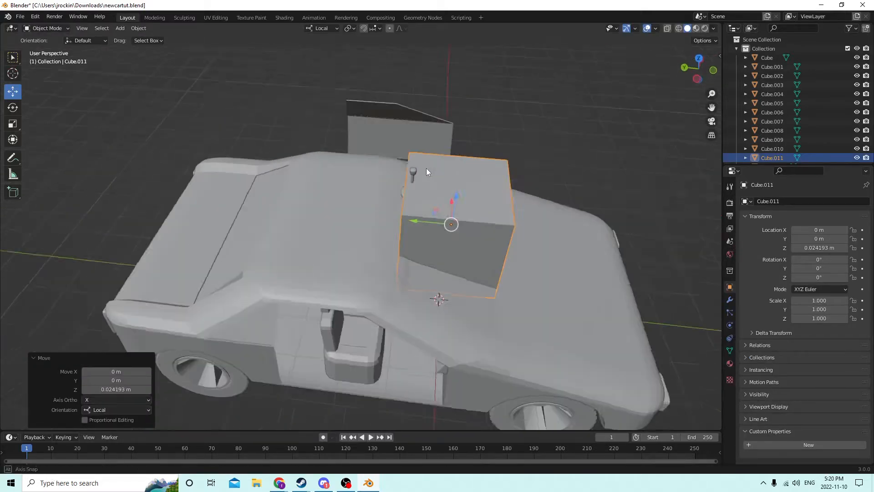
{"action": "scroll", "coordinate": [425, 171], "scroll_direction": "up", "scroll_amount": 3}
{"action": "left_click_drag", "start_coordinate": [445, 214], "coordinate": [485, 203]}
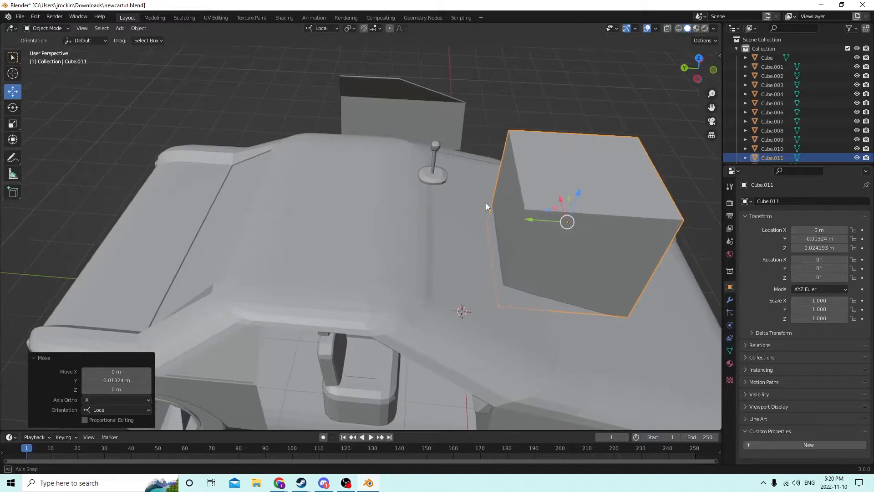
{"action": "middle_click_drag", "start_coordinate": [485, 203], "coordinate": [409, 179]}
- Bevel the cube's four vertical edges with 6 segments, wide enough to round it into a near-cylinder
{"action": "key", "text": "Tab"}
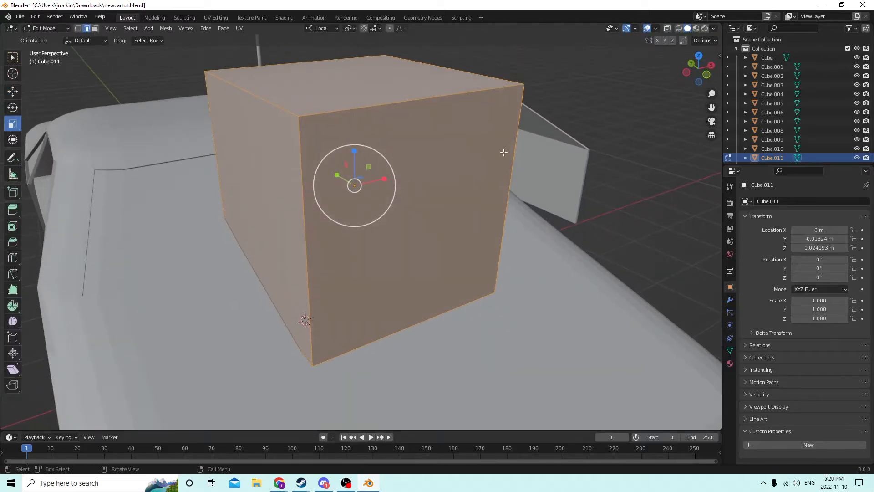
{"action": "left_click", "coordinate": [517, 147], "text": "shift"}
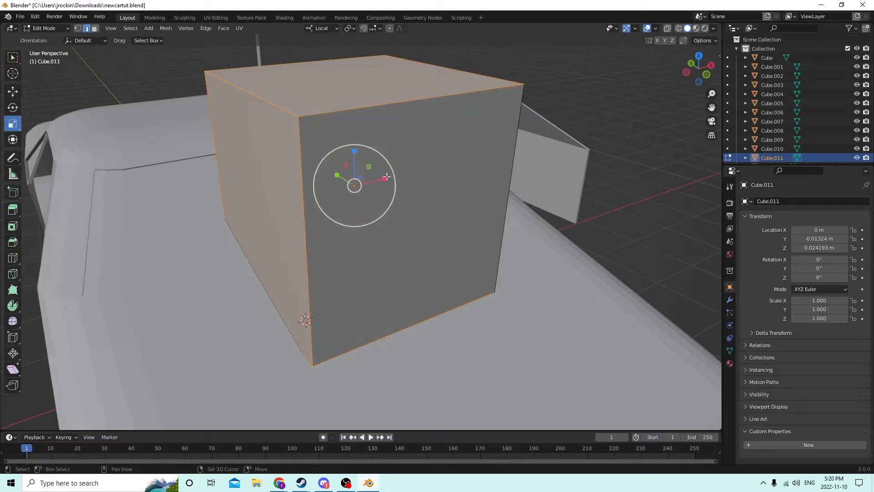
{"action": "left_click", "coordinate": [511, 155]}
{"action": "left_click", "coordinate": [305, 219], "text": "shift"}
{"action": "left_click", "coordinate": [213, 141], "text": "shift"}
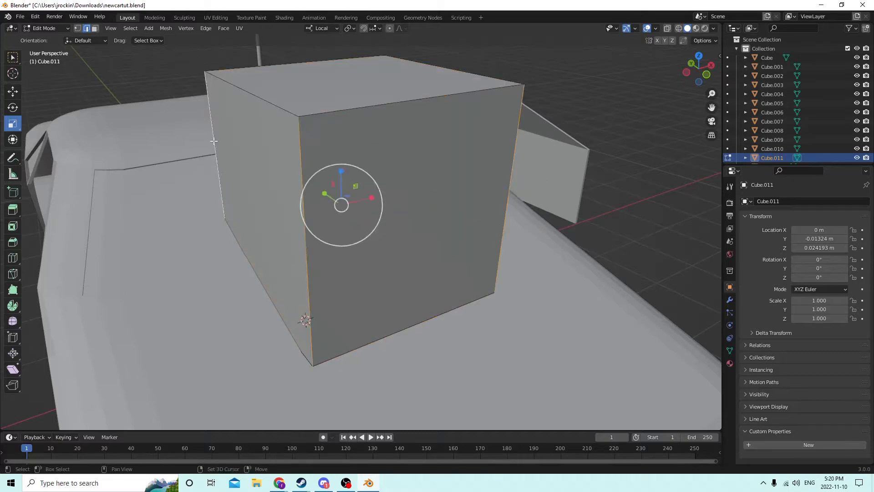
{"action": "middle_click_drag", "start_coordinate": [213, 141], "coordinate": [166, 141]}
{"action": "scroll", "coordinate": [165, 141], "scroll_direction": "down", "scroll_amount": 3}
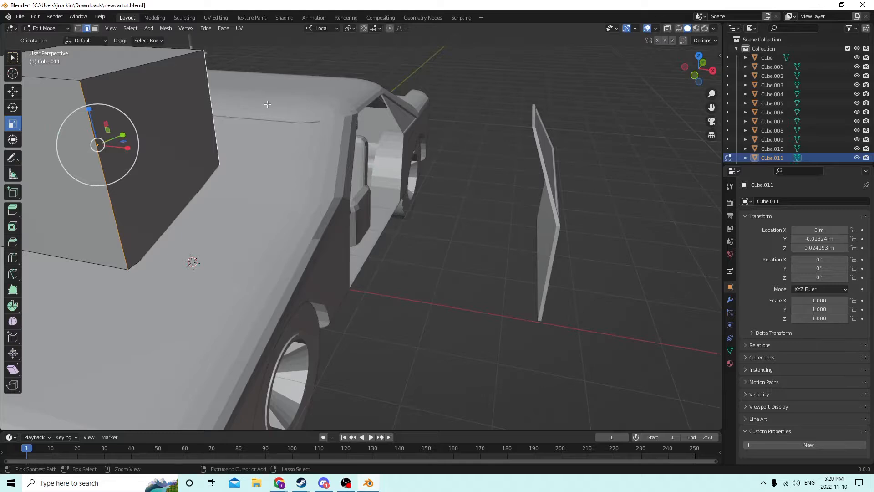
{"action": "key", "text": "ctrl+b"}
{"action": "scroll", "coordinate": [309, 109], "scroll_direction": "up", "scroll_amount": 5}
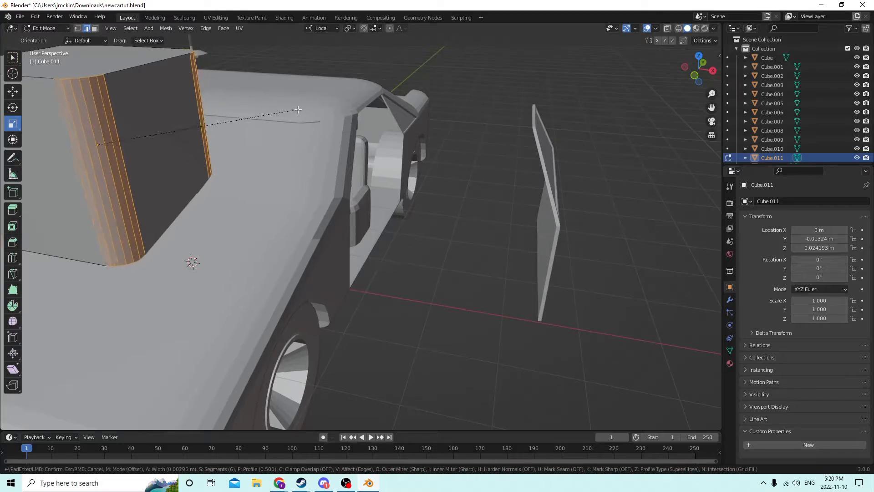
{"action": "left_click", "coordinate": [355, 113]}
{"action": "middle_click_drag", "start_coordinate": [296, 128], "coordinate": [310, 160]}
- Examine the rounded block's sides and top rim in both Object Mode and Edit Mode
{"action": "key", "text": "Tab"}
{"action": "scroll", "coordinate": [343, 173], "scroll_direction": "up", "scroll_amount": 5}
{"action": "scroll", "coordinate": [326, 171], "scroll_direction": "down", "scroll_amount": 3}
{"action": "key", "text": "Tab"}
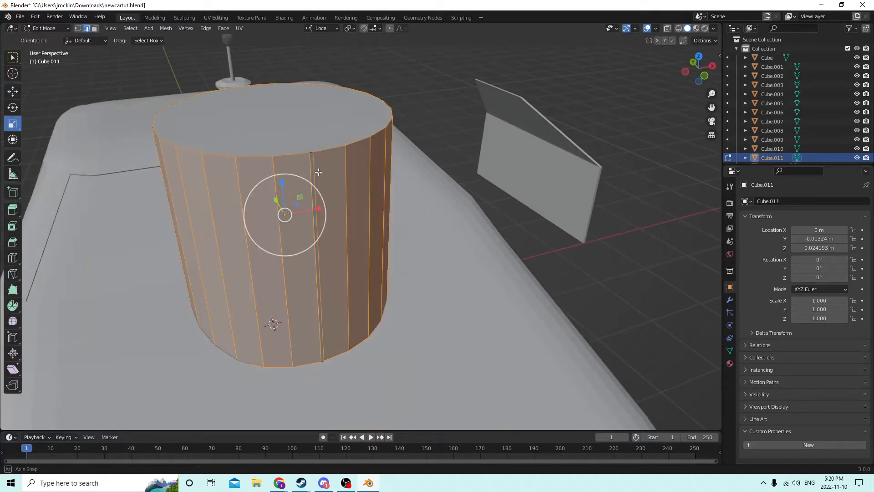
{"action": "scroll", "coordinate": [318, 171], "scroll_direction": "up", "scroll_amount": 2}
{"action": "scroll", "coordinate": [306, 174], "scroll_direction": "down", "scroll_amount": 1}
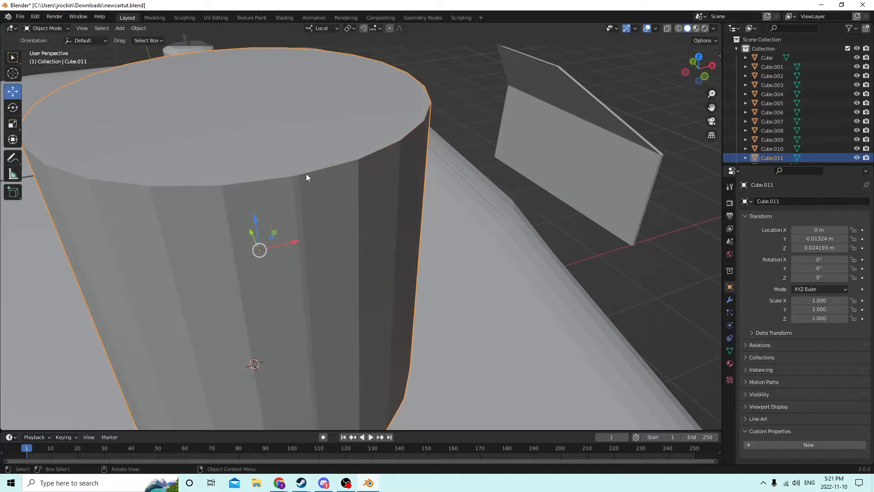
{"action": "scroll", "coordinate": [305, 173], "scroll_direction": "down", "scroll_amount": 3}
{"action": "key", "text": "Tab"}
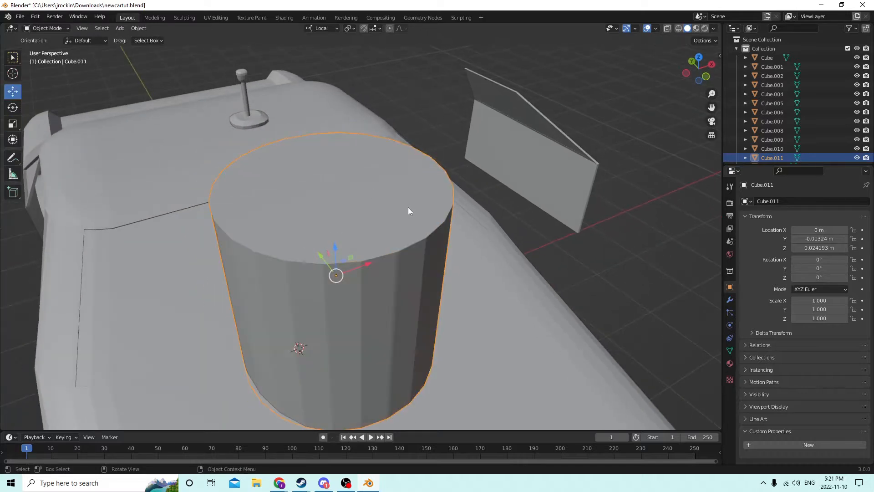
- Select the edges around the cylinder's top rim and try to bevel them
{"action": "key", "text": "Tab"}
{"action": "left_click", "coordinate": [438, 124]}
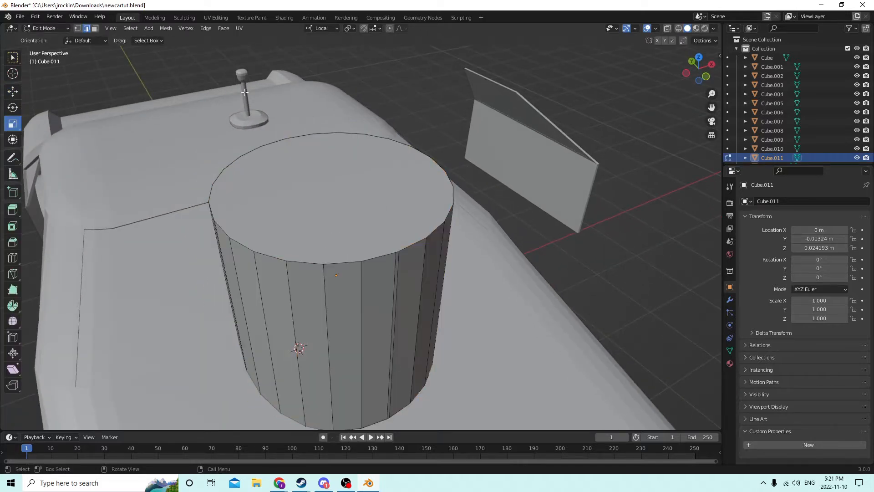
{"action": "left_click", "coordinate": [451, 206]}
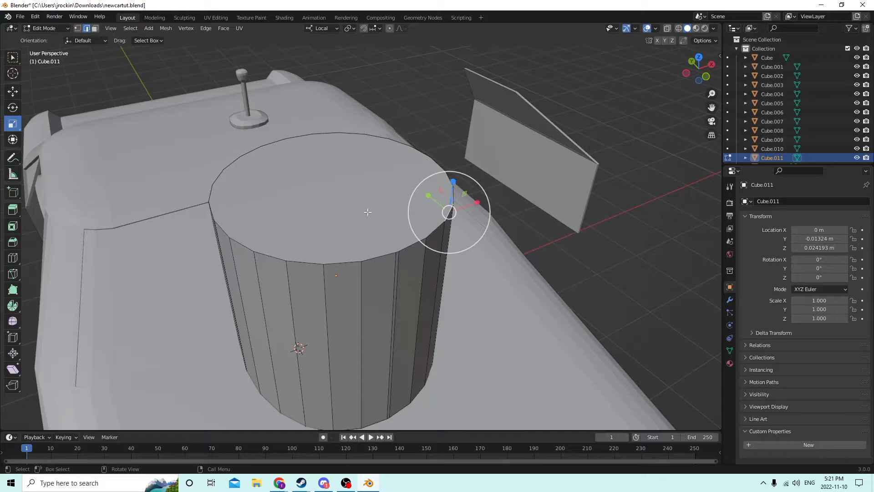
{"action": "left_click", "coordinate": [220, 174], "text": "alt"}
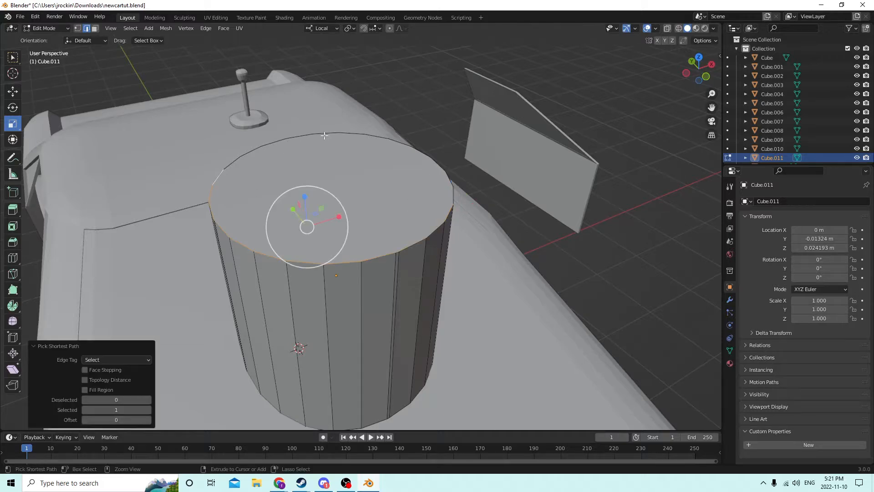
{"action": "left_click", "coordinate": [419, 158], "text": "ctrl"}
{"action": "key", "text": "f"}
{"action": "middle_click_drag", "start_coordinate": [452, 197], "coordinate": [423, 201]}
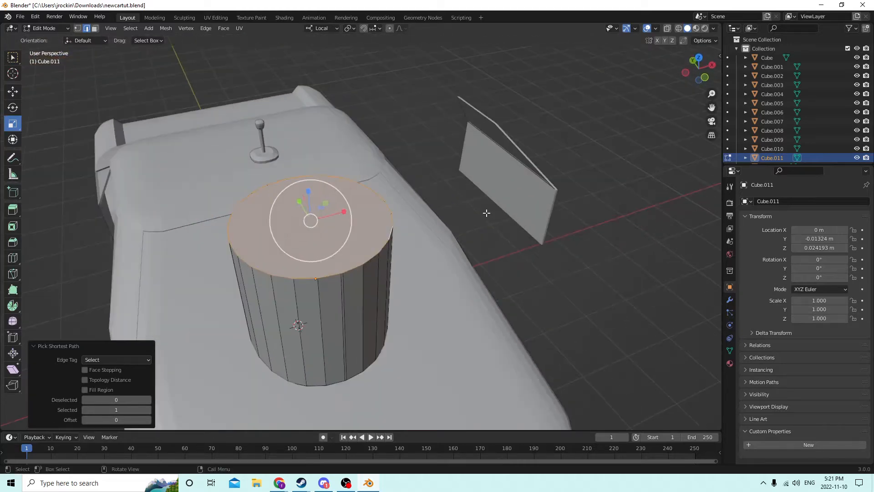
{"action": "key", "text": "ctrl+b"}
{"action": "right_click", "coordinate": [502, 215]}
{"action": "middle_click_drag", "start_coordinate": [502, 214], "coordinate": [489, 185]}
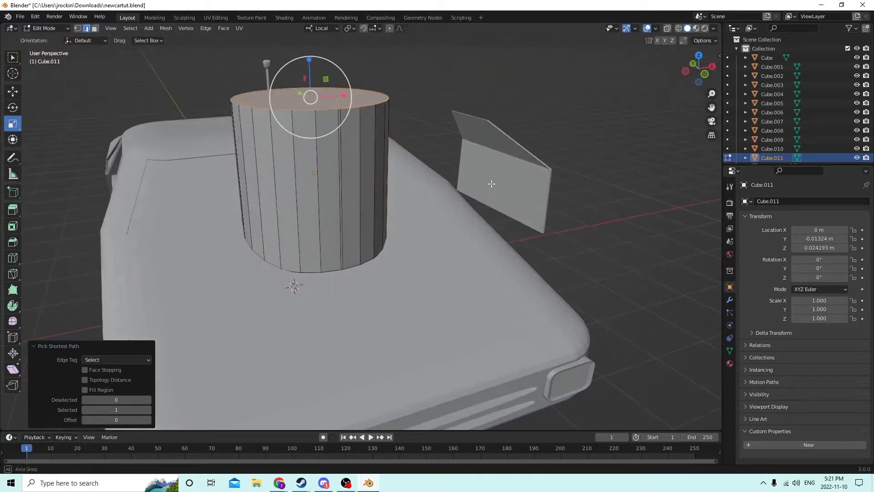
- Raise the cylinder above the car roof to about 0.0377 m in Z
{"action": "left_click", "coordinate": [13, 92]}
{"action": "key", "text": "Tab"}
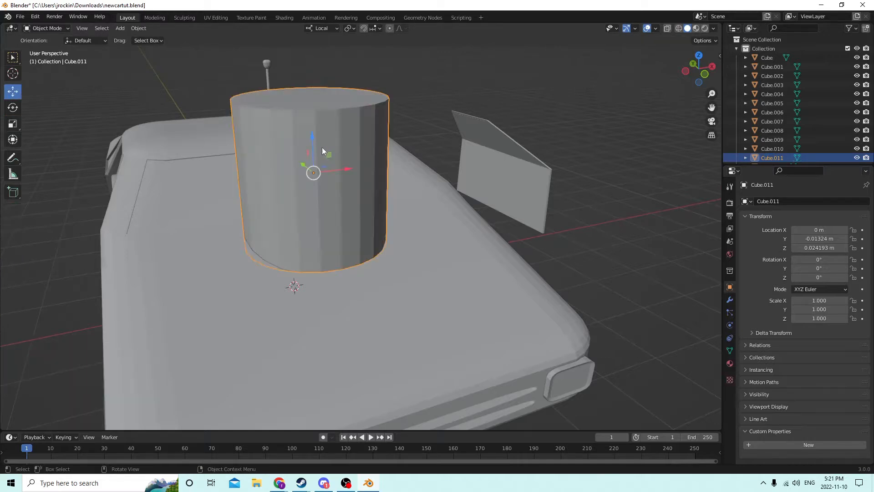
{"action": "left_click_drag", "start_coordinate": [311, 138], "coordinate": [365, 61]}
{"action": "scroll", "coordinate": [320, 86], "scroll_direction": "down", "scroll_amount": 5}
{"action": "middle_click_drag", "start_coordinate": [365, 60], "coordinate": [348, 103]}
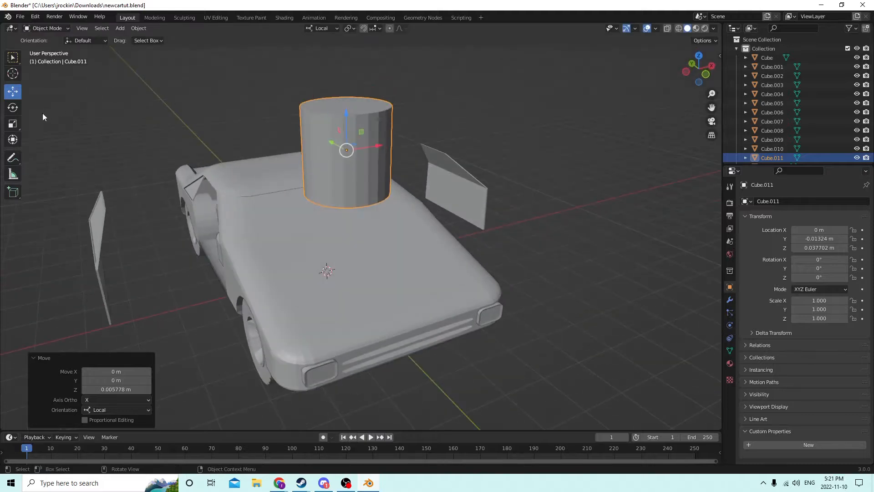
- Flatten the cylinder vertically into a disc, then scale it uniformly by 0.566
{"action": "left_click", "coordinate": [14, 123]}
{"action": "left_click_drag", "start_coordinate": [346, 114], "coordinate": [346, 135]}
{"action": "middle_click_drag", "start_coordinate": [346, 136], "coordinate": [389, 106]}
{"action": "middle_click_drag", "start_coordinate": [701, 108], "coordinate": [555, 153]}
{"action": "key", "text": "s"}
{"action": "left_click", "coordinate": [466, 178]}
{"action": "middle_click_drag", "start_coordinate": [466, 178], "coordinate": [471, 141]}
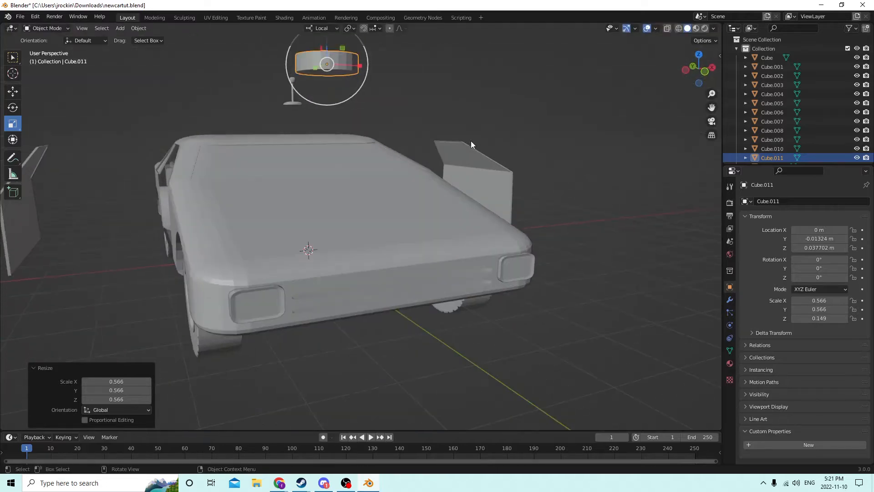
{"action": "middle_click_drag", "start_coordinate": [701, 109], "coordinate": [719, 227], "text": "shift"}
{"action": "scroll", "coordinate": [593, 105], "scroll_direction": "up", "scroll_amount": 4}
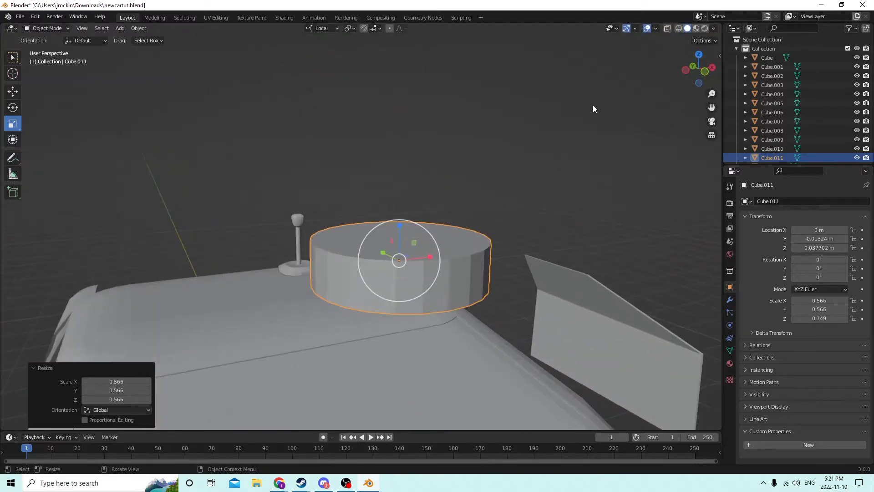
{"action": "middle_click_drag", "start_coordinate": [593, 104], "coordinate": [545, 78]}
- Add the disc's bottom rim edges to the selected top rim and bevel both about 0.0069 m with 6 segments
{"action": "key", "text": "Tab"}
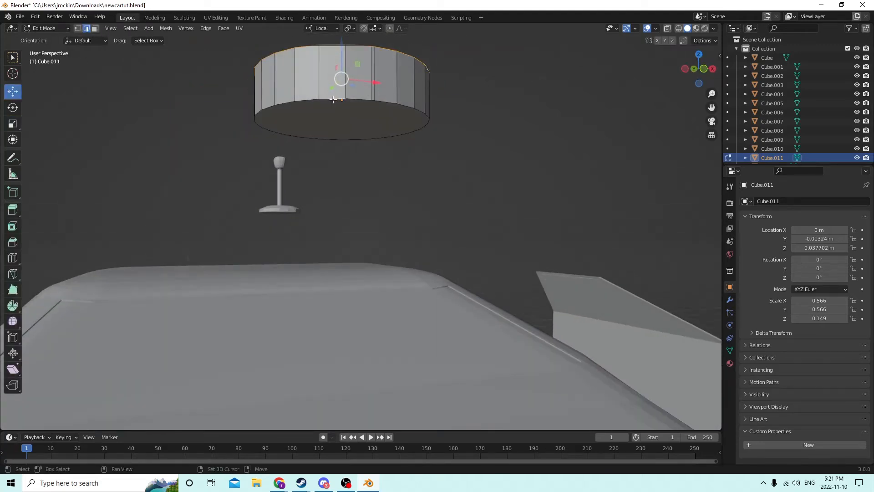
{"action": "left_click", "coordinate": [407, 106], "text": "ctrl"}
{"action": "middle_click_drag", "start_coordinate": [408, 107], "coordinate": [409, 97]}
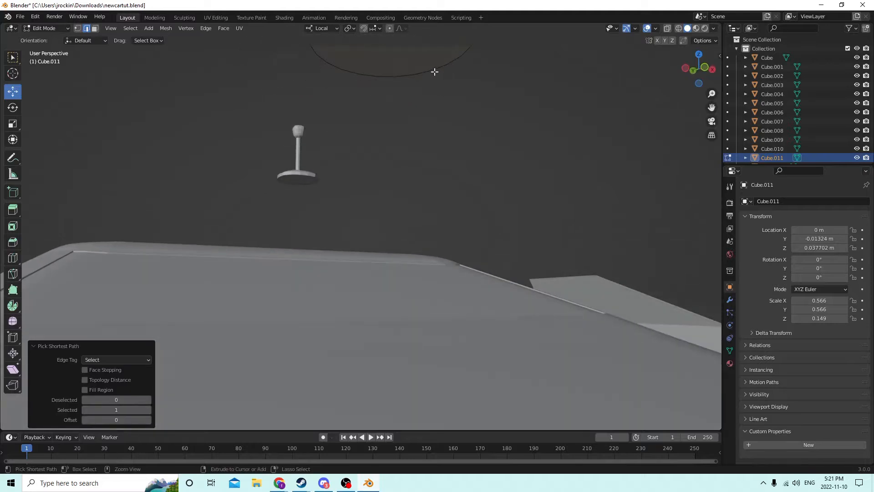
{"action": "middle_click_drag", "start_coordinate": [321, 57], "coordinate": [353, 86]}
{"action": "left_click", "coordinate": [396, 155], "text": "ctrl"}
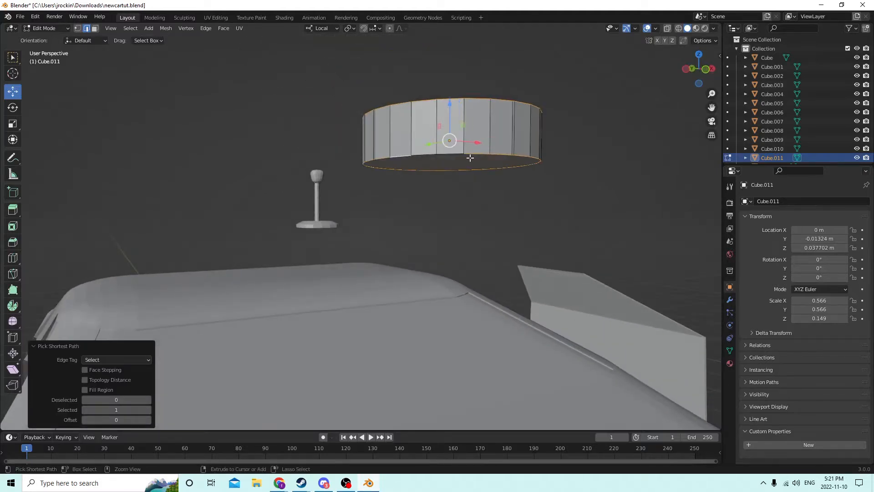
{"action": "left_click", "coordinate": [451, 153], "text": "ctrl"}
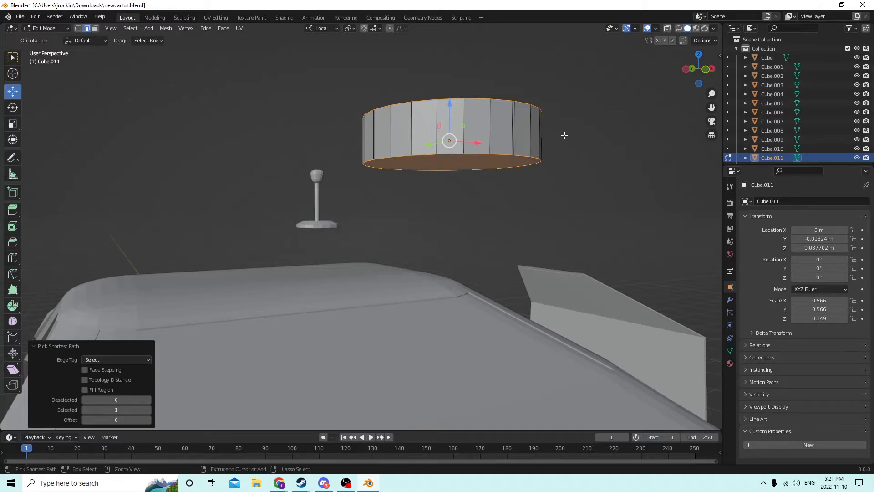
{"action": "key", "text": "ctrl+b"}
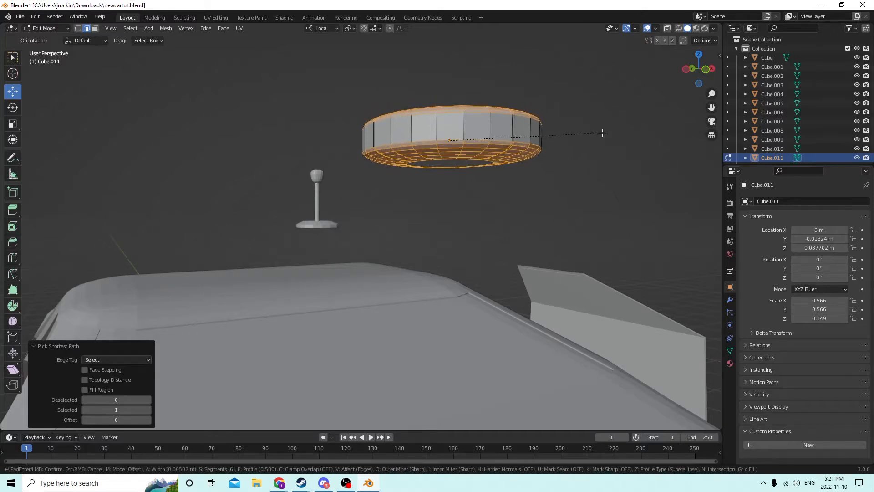
{"action": "left_click", "coordinate": [614, 131]}
{"action": "middle_click_drag", "start_coordinate": [614, 131], "coordinate": [609, 146]}
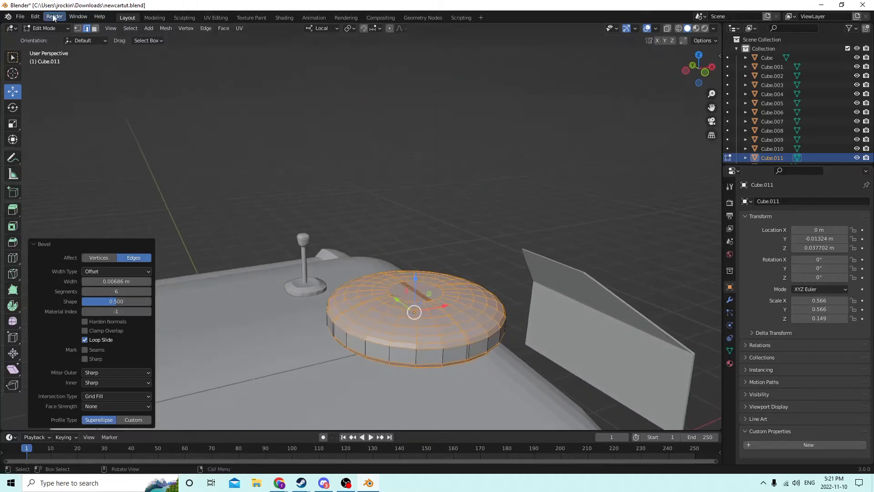
- Undo the rim bevel and try a narrower bevel on the same rims
{"action": "left_click", "coordinate": [35, 17]}
{"action": "left_click", "coordinate": [45, 26]}
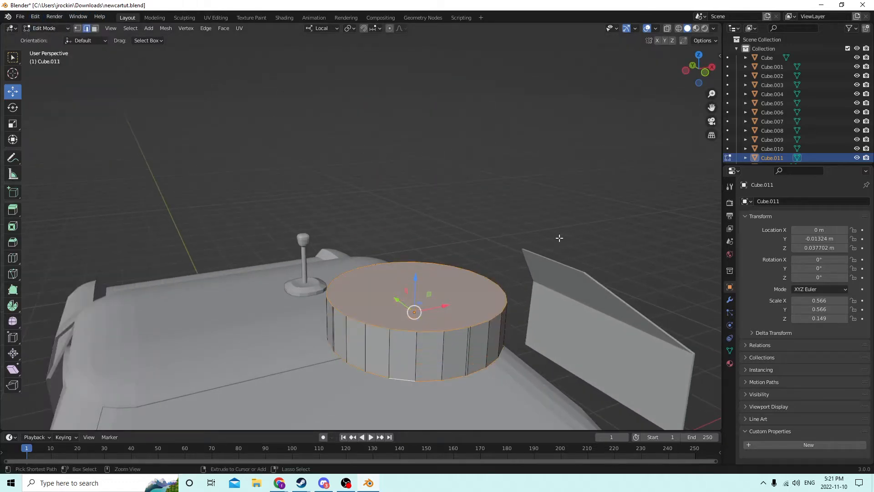
{"action": "key", "text": "ctrl+b"}
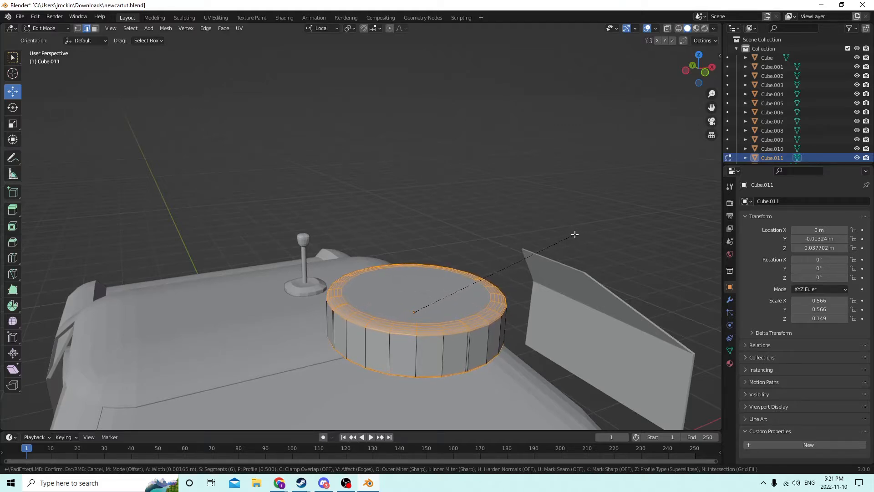
{"action": "right_click", "coordinate": [574, 235]}
{"action": "scroll", "coordinate": [569, 222], "scroll_direction": "up", "scroll_amount": 3}
{"action": "scroll", "coordinate": [537, 176], "scroll_direction": "down", "scroll_amount": 3}
{"action": "middle_click_drag", "start_coordinate": [534, 174], "coordinate": [545, 222]}
{"action": "scroll", "coordinate": [515, 161], "scroll_direction": "up", "scroll_amount": 3}
{"action": "scroll", "coordinate": [550, 219], "scroll_direction": "down", "scroll_amount": 3}
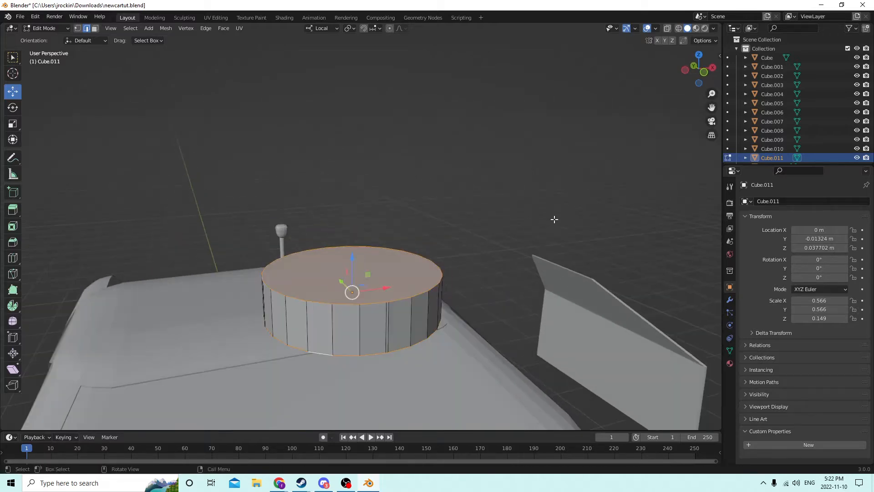
- Delete the flattened disc and add a new 0.02 m cube at the world origin
{"action": "key", "text": "Tab"}
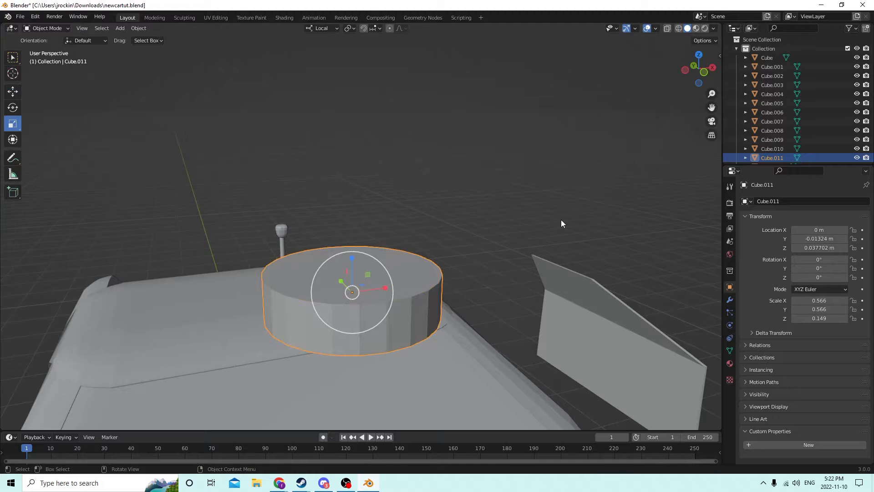
{"action": "key", "text": "Delete"}
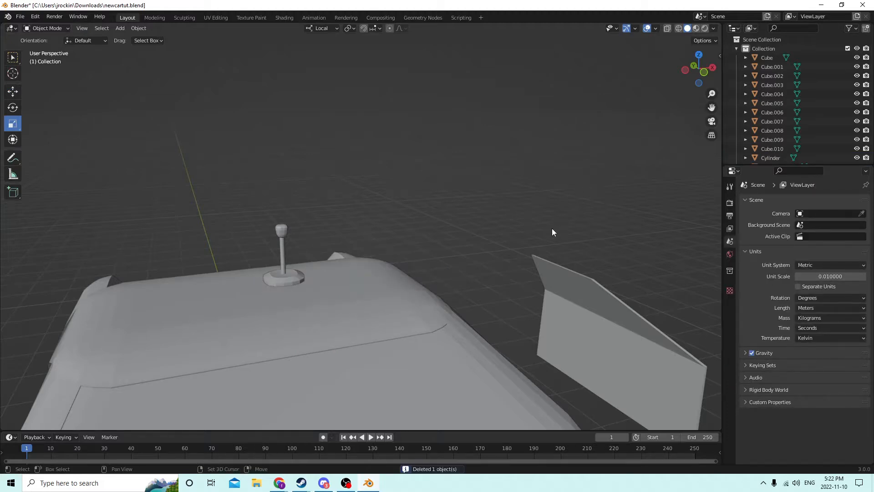
{"action": "key", "text": "shift+a"}
{"action": "mouse_move", "coordinate": [551, 228]}
{"action": "left_click", "coordinate": [576, 234]}
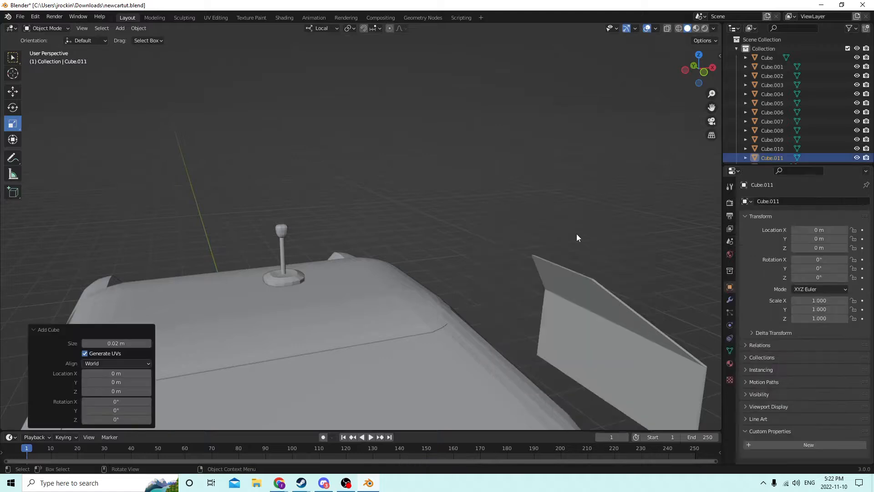
{"action": "scroll", "coordinate": [512, 220], "scroll_direction": "down", "scroll_amount": 5}
{"action": "scroll", "coordinate": [511, 232], "scroll_direction": "up", "scroll_amount": 4}
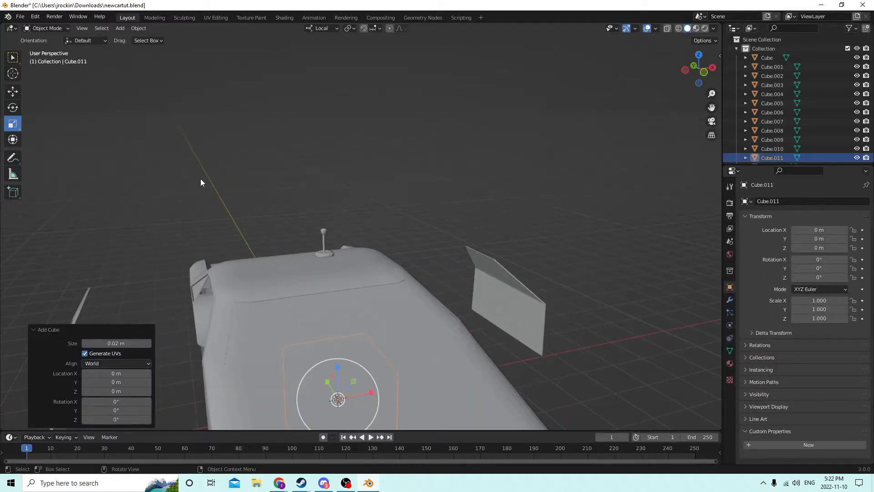
- Raise the new cube above the car body to about 0.0334 m in Z
{"action": "left_click", "coordinate": [17, 94]}
{"action": "key", "text": "s"}
{"action": "left_click", "coordinate": [355, 228]}
- Bevel the cube's vertical edges about 0.0089 m with 6 segments to form a near-cylinder
{"action": "scroll", "coordinate": [355, 228], "scroll_direction": "up", "scroll_amount": 2}
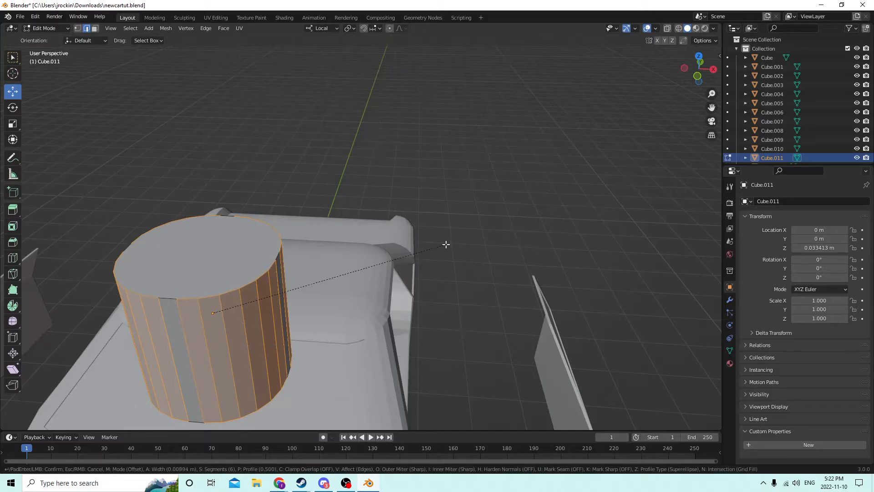
{"action": "left_click", "coordinate": [446, 245]}
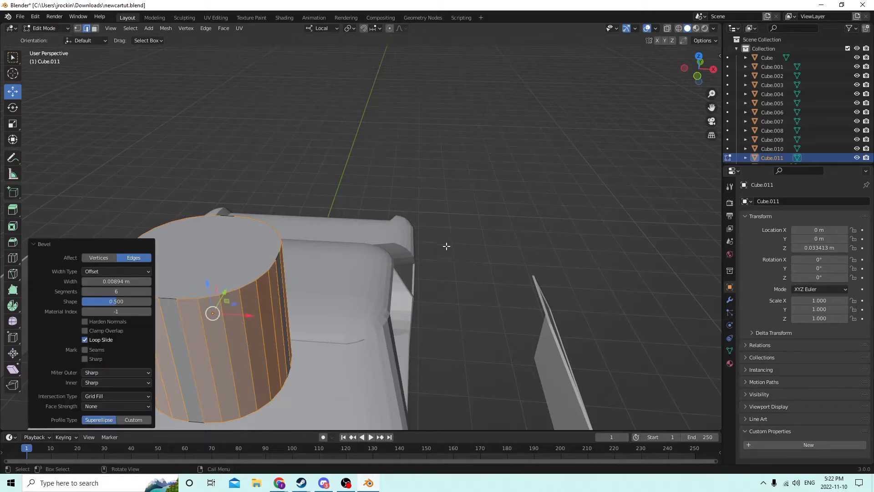
{"action": "middle_click_drag", "start_coordinate": [447, 244], "coordinate": [489, 219]}
{"action": "scroll", "coordinate": [474, 204], "scroll_direction": "up", "scroll_amount": 2}
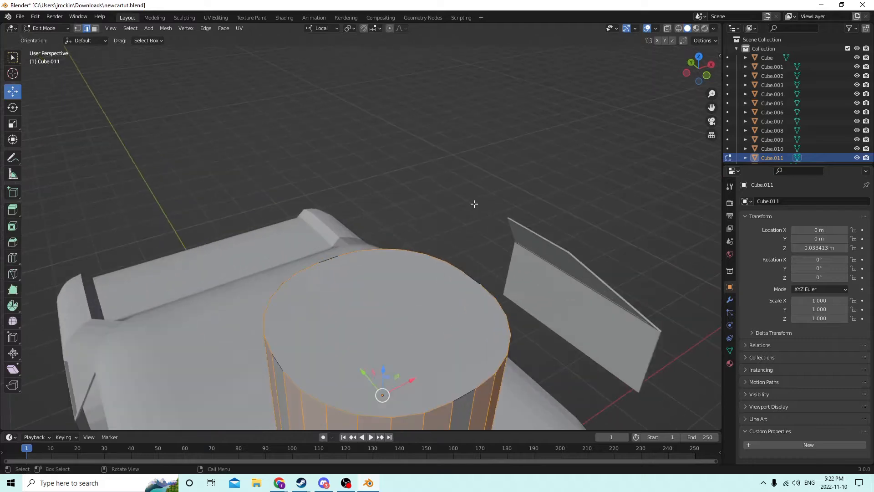
{"action": "left_click", "coordinate": [328, 258]}
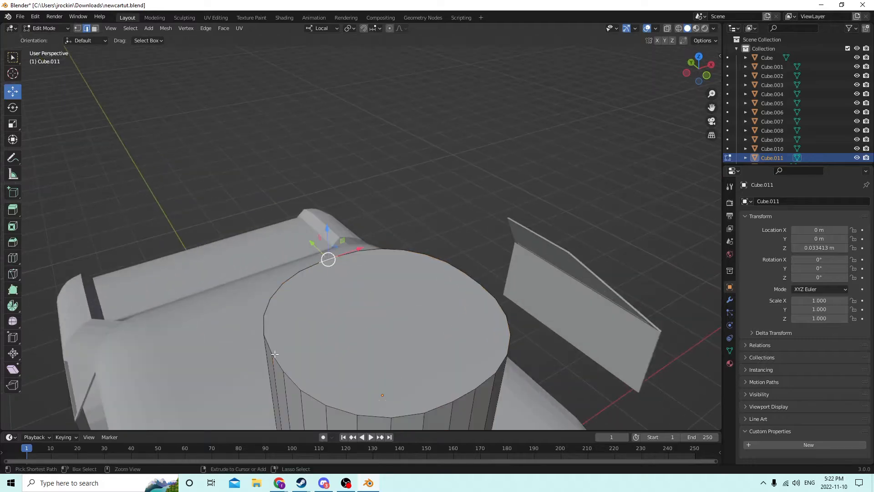
{"action": "left_click", "coordinate": [274, 353], "text": "ctrl"}
{"action": "middle_click_drag", "start_coordinate": [274, 353], "coordinate": [352, 353]}
{"action": "left_click", "coordinate": [381, 385], "text": "ctrl"}
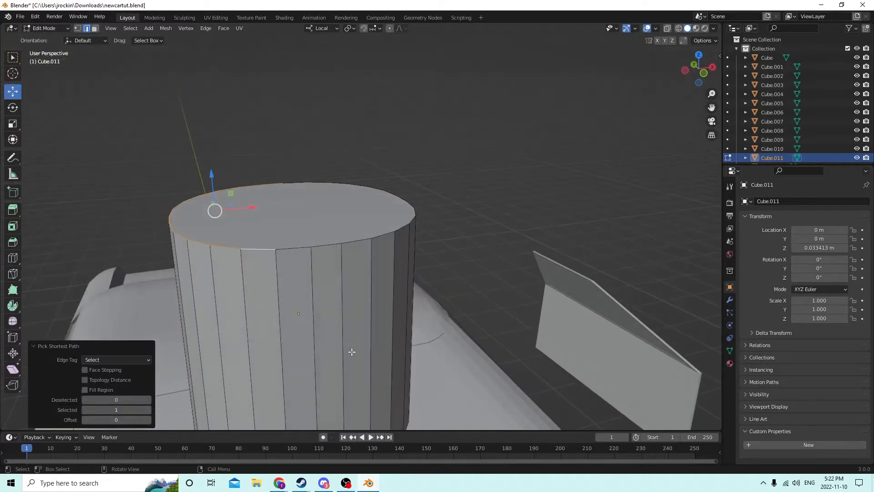
{"action": "scroll", "coordinate": [386, 236], "scroll_direction": "down", "scroll_amount": 2}
{"action": "middle_click_drag", "start_coordinate": [383, 257], "coordinate": [454, 256]}
- Replace the bevelled cube with a cylinder of 0.01 m radius and 0.02 m depth, raised above the car to about 0.0484 m in Z
{"action": "key", "text": "Tab"}
{"action": "key", "text": "Delete"}
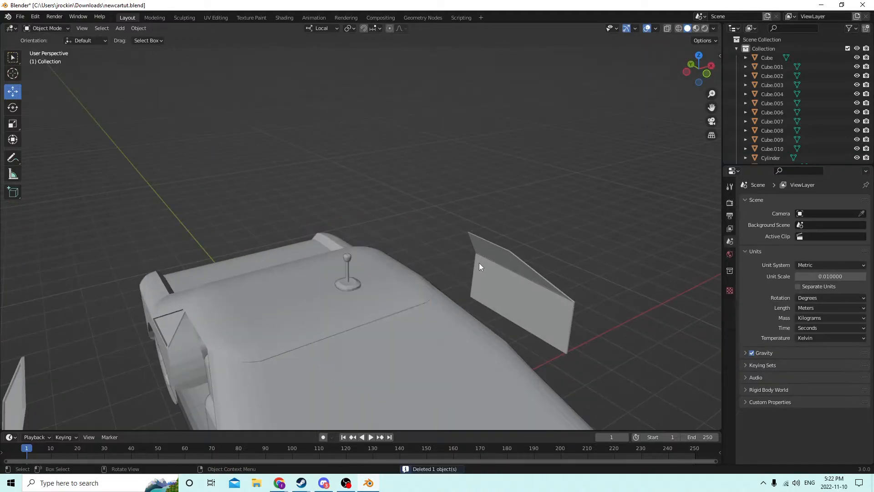
{"action": "key", "text": "shift+a"}
{"action": "mouse_move", "coordinate": [464, 263]}
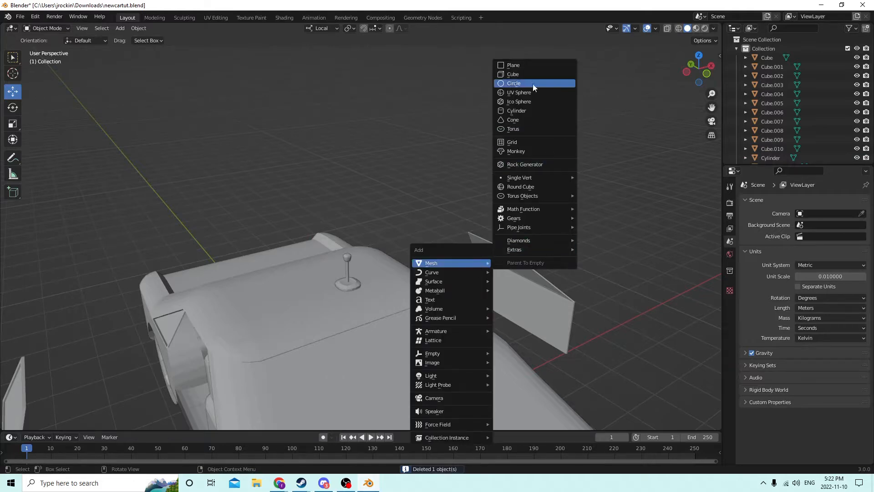
{"action": "left_click", "coordinate": [519, 111]}
{"action": "middle_click_drag", "start_coordinate": [512, 124], "coordinate": [492, 110]}
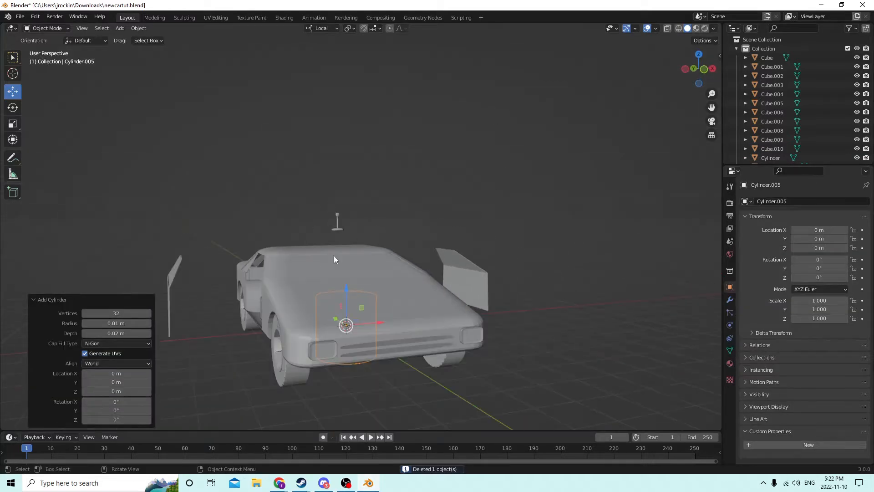
{"action": "left_click_drag", "start_coordinate": [346, 291], "coordinate": [364, 137]}
{"action": "middle_click_drag", "start_coordinate": [363, 137], "coordinate": [377, 228]}
- Select the complete top and bottom rim edges of the cylinder in Edit Mode
{"action": "key", "text": "Tab"}
{"action": "scroll", "coordinate": [366, 210], "scroll_direction": "up", "scroll_amount": 2}
{"action": "left_click", "coordinate": [355, 172]}
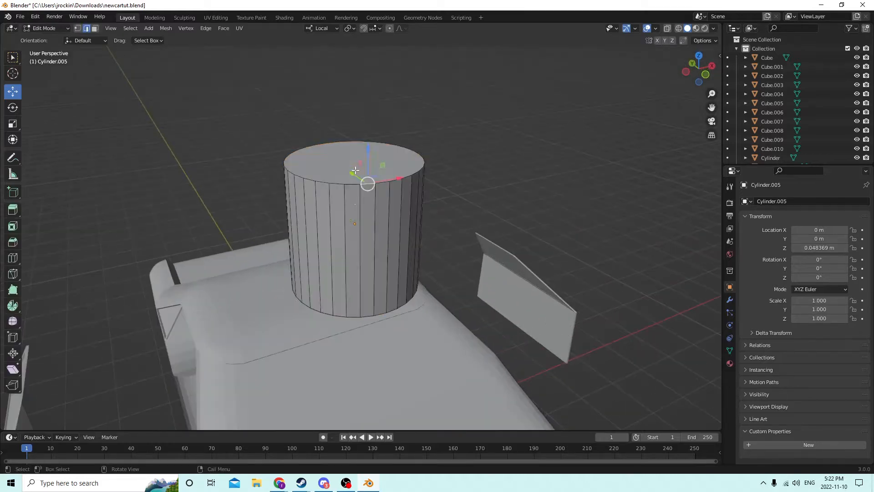
{"action": "middle_click_drag", "start_coordinate": [355, 172], "coordinate": [355, 216]}
{"action": "left_click", "coordinate": [287, 197], "text": "ctrl"}
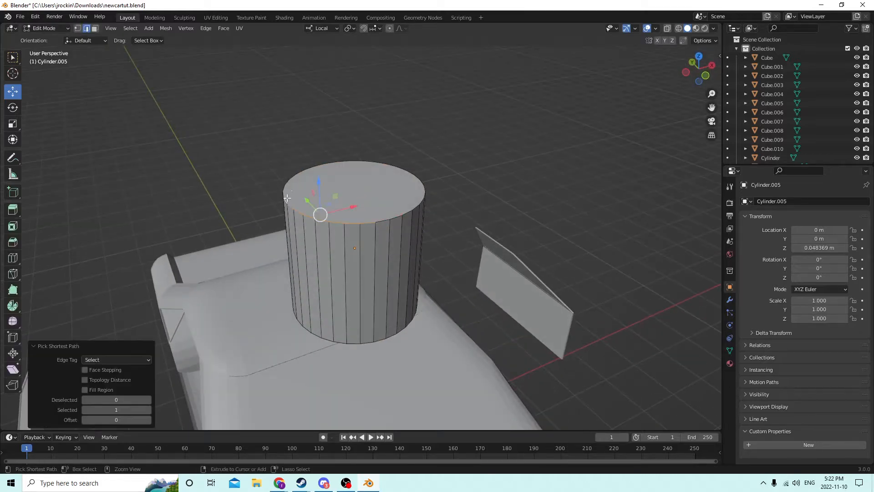
{"action": "left_click", "coordinate": [313, 163], "text": "ctrl"}
{"action": "left_click", "coordinate": [401, 168], "text": "ctrl"}
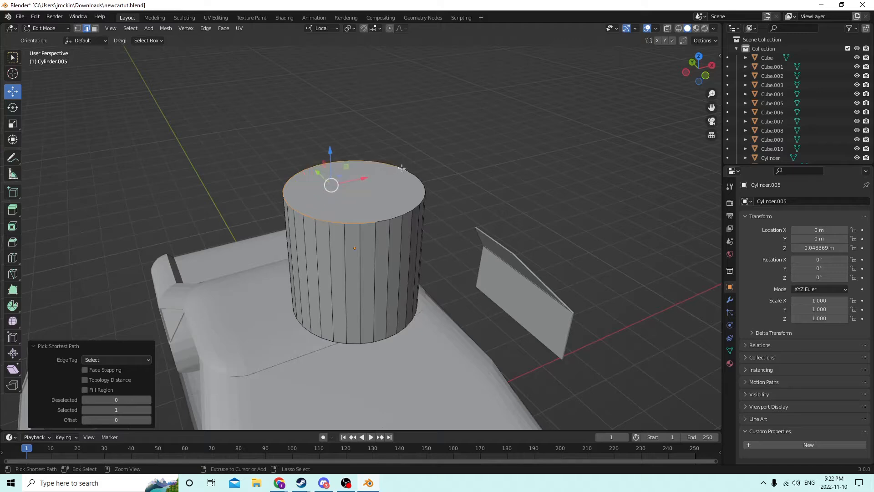
{"action": "left_click", "coordinate": [421, 193], "text": "ctrl"}
{"action": "middle_click_drag", "start_coordinate": [384, 222], "coordinate": [387, 158]}
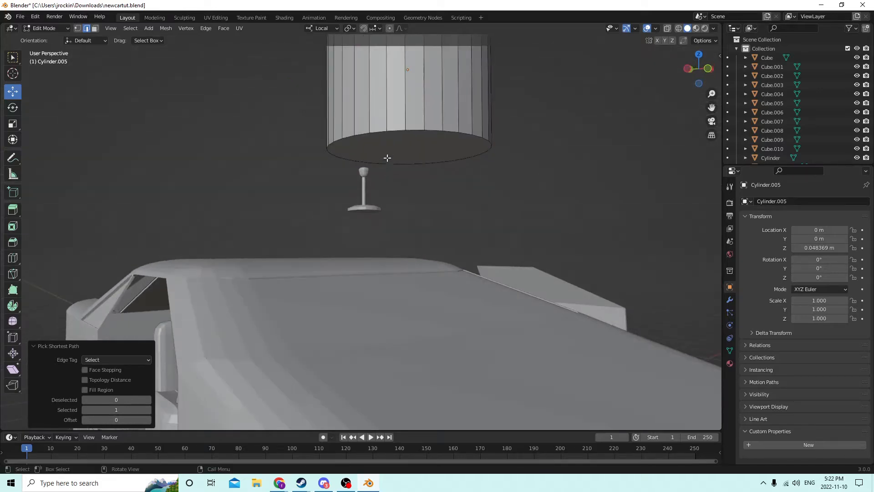
{"action": "left_click", "coordinate": [399, 125]}
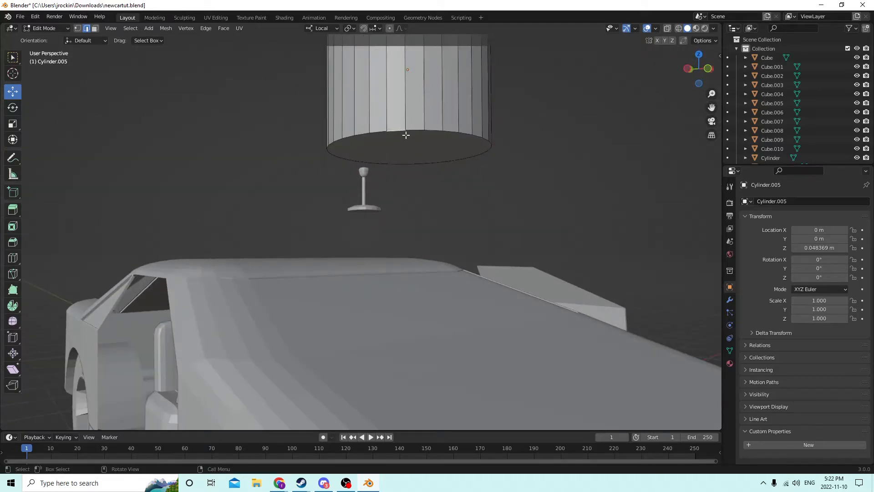
{"action": "left_click", "coordinate": [466, 134], "text": "ctrl"}
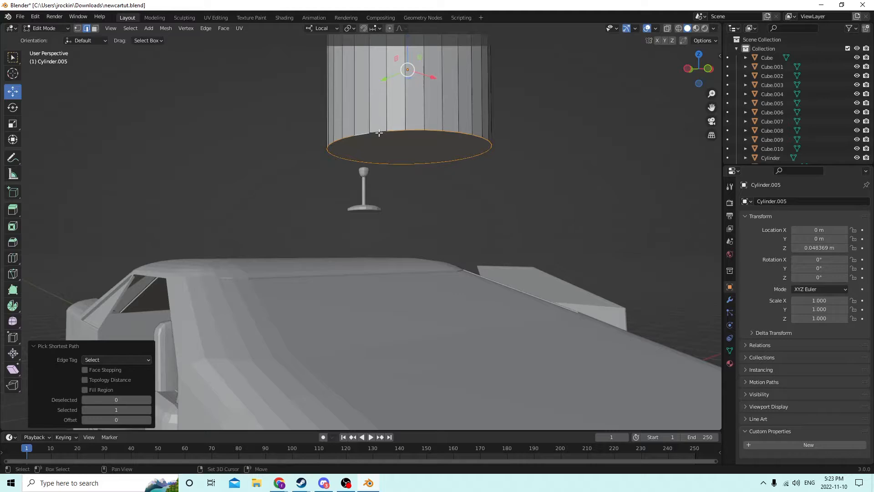
{"action": "key", "text": "f"}
{"action": "middle_click_drag", "start_coordinate": [385, 133], "coordinate": [484, 195]}
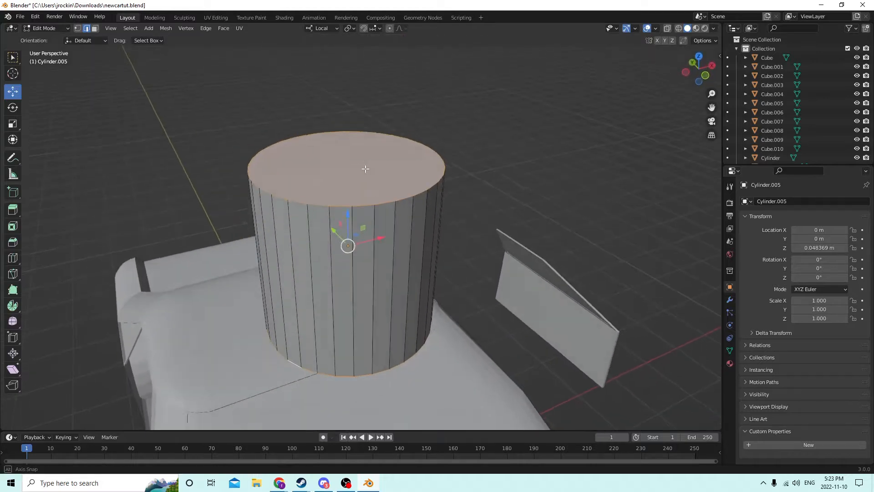
- Bevel both cylinder rims about 0.003 m with 6 segments and return to Object Mode
{"action": "key", "text": "ctrl+b"}
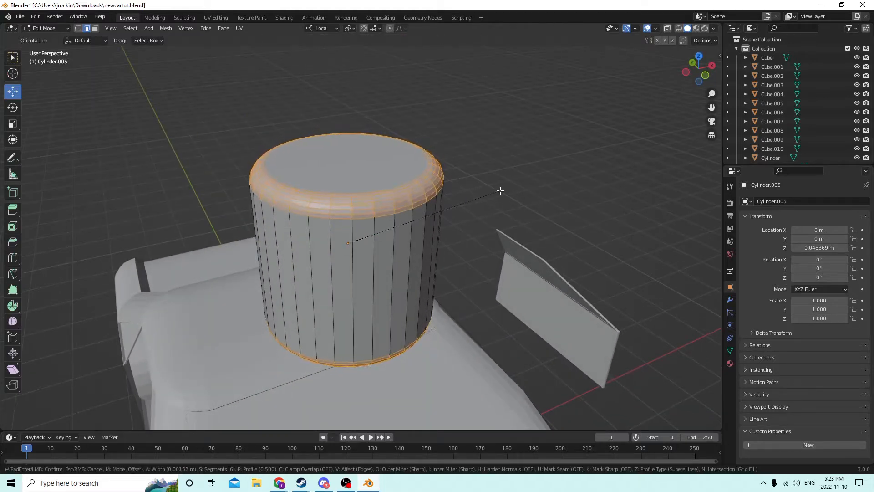
{"action": "left_click", "coordinate": [511, 187]}
{"action": "middle_click_drag", "start_coordinate": [511, 186], "coordinate": [509, 155]}
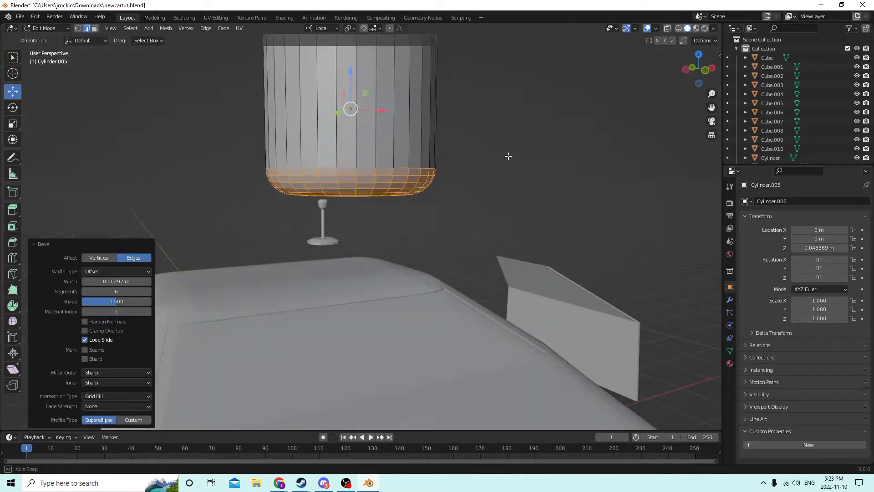
{"action": "scroll", "coordinate": [512, 155], "scroll_direction": "down", "scroll_amount": 3}
{"action": "key", "text": "Tab"}
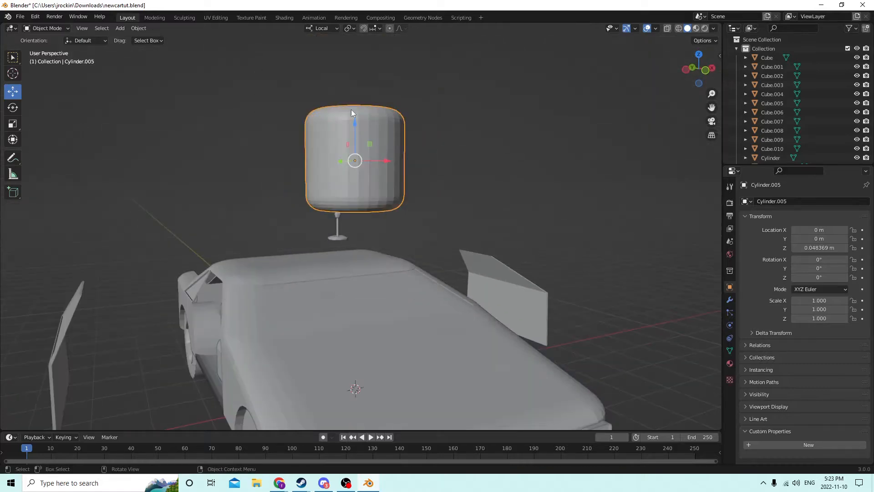
- Flatten the rounded cylinder along Z to a scale of about 0.576
{"action": "left_click", "coordinate": [8, 127]}
{"action": "left_click_drag", "start_coordinate": [341, 119], "coordinate": [358, 140]}
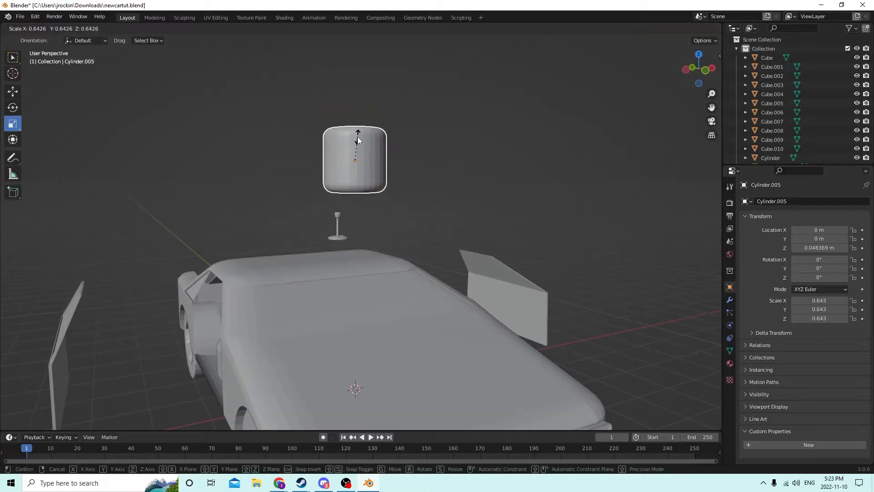
{"action": "right_click", "coordinate": [358, 140]}
{"action": "key", "text": "s"}
{"action": "key", "text": "z"}
{"action": "left_click", "coordinate": [354, 140]}
{"action": "middle_click_drag", "start_coordinate": [354, 140], "coordinate": [368, 200]}
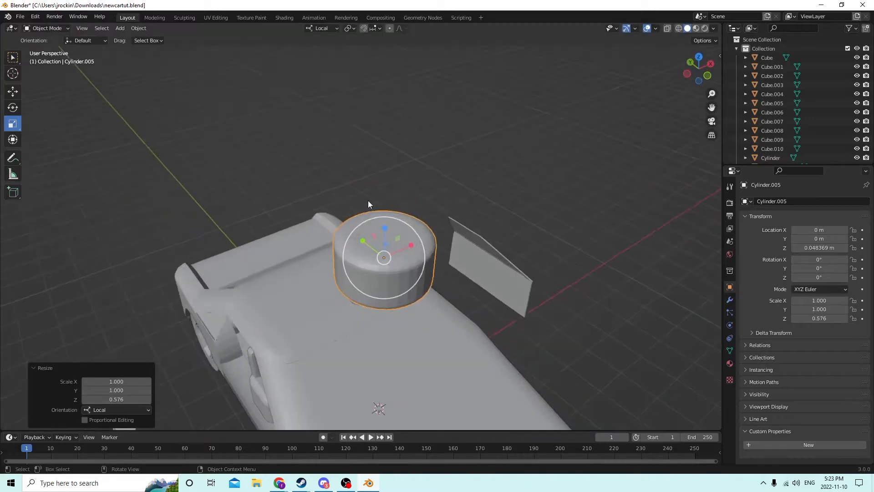
- Shrink the cylinder to about 0.423 in X and Y, and flatten it into a thin disc of about 0.087 Z scale
{"action": "key", "text": "s"}
{"action": "left_click", "coordinate": [471, 262]}
{"action": "middle_click_drag", "start_coordinate": [471, 262], "coordinate": [400, 182]}
{"action": "left_click_drag", "start_coordinate": [349, 80], "coordinate": [348, 105]}
{"action": "middle_click_drag", "start_coordinate": [348, 105], "coordinate": [360, 162]}
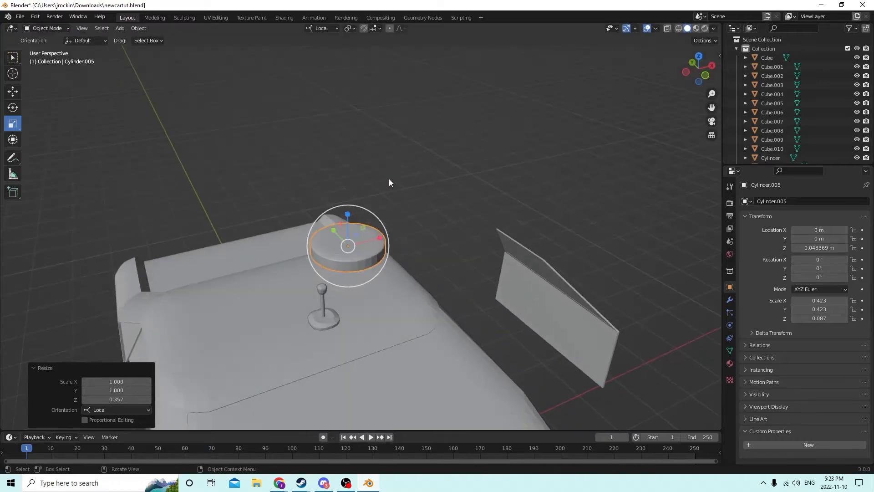
- Duplicate the disc in place and stretch the copy along Z to a scale of about 0.159
{"action": "key", "text": "shift+d"}
{"action": "right_click", "coordinate": [430, 149]}
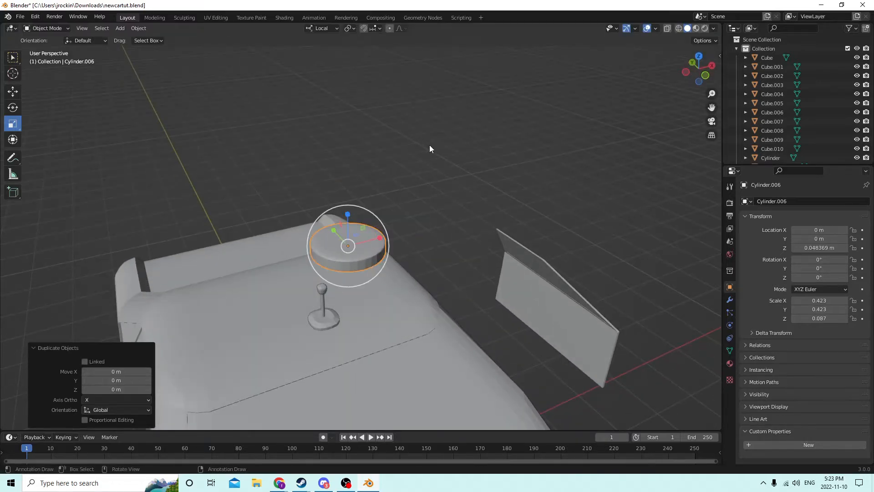
{"action": "left_click_drag", "start_coordinate": [349, 201], "coordinate": [352, 161]}
{"action": "middle_click_drag", "start_coordinate": [454, 217], "coordinate": [479, 241]}
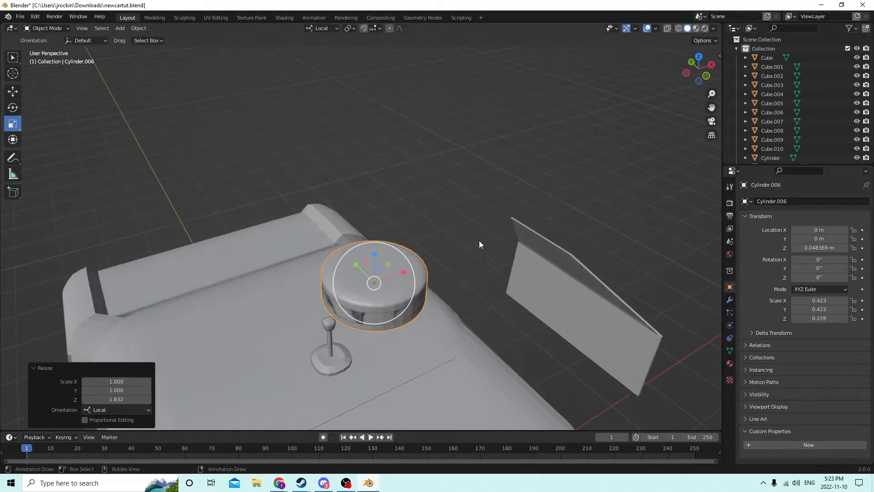
- Shrink the duplicate disc uniformly by a factor of about 0.828 so it fits inside the original's outline
{"action": "key", "text": "s"}
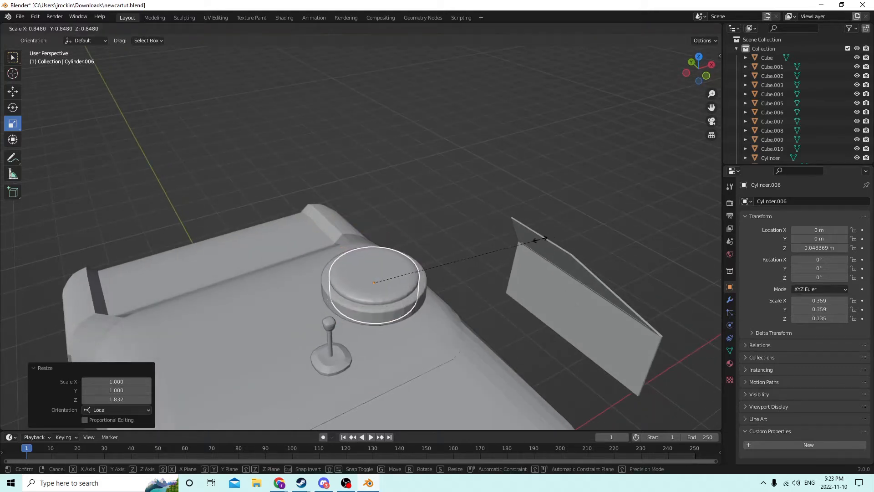
{"action": "left_click", "coordinate": [530, 238]}
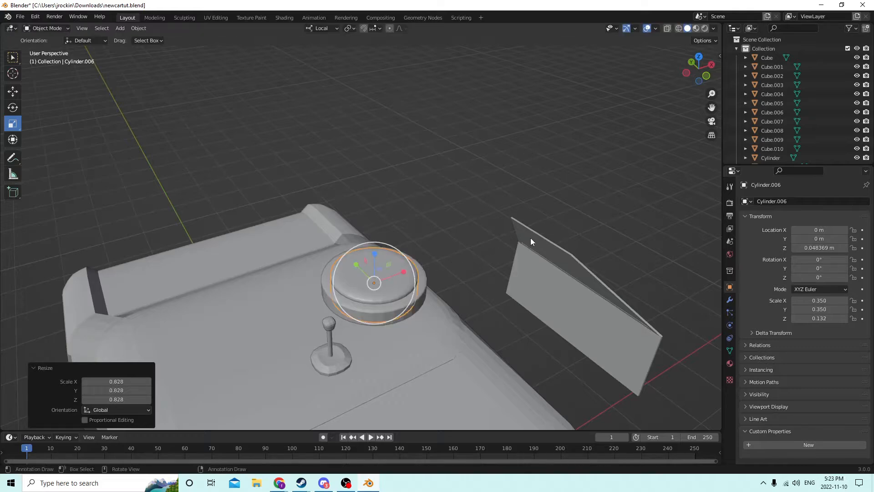
{"action": "mouse_move", "coordinate": [531, 238]}
{"action": "middle_mouse_down"}
{"action": "mouse_move", "coordinate": [534, 220]}
{"action": "mouse_move", "coordinate": [532, 231]}
{"action": "middle_mouse_up"}
{"action": "middle_click_drag", "start_coordinate": [462, 204], "coordinate": [440, 195]}
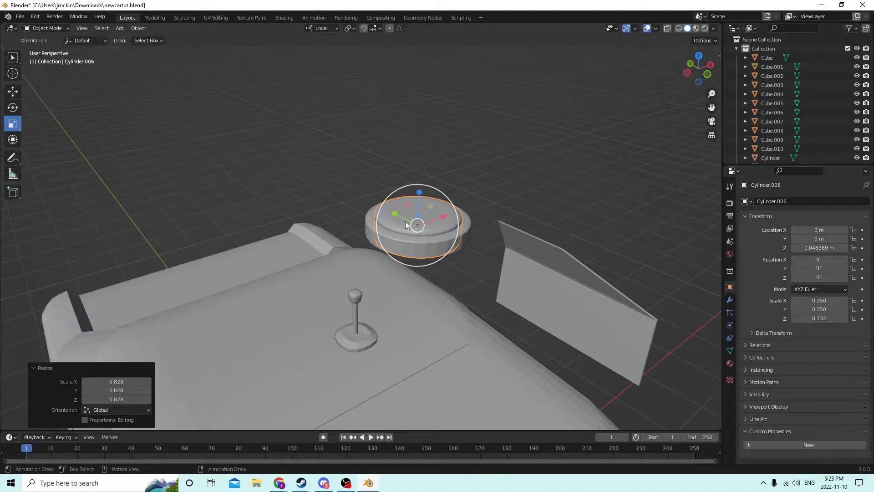
- Cut the inner disc out of the outer one with an Auto Boolean Difference to form a ring
{"action": "middle_click_drag", "start_coordinate": [382, 261], "coordinate": [384, 222]}
{"action": "left_click", "coordinate": [373, 197]}
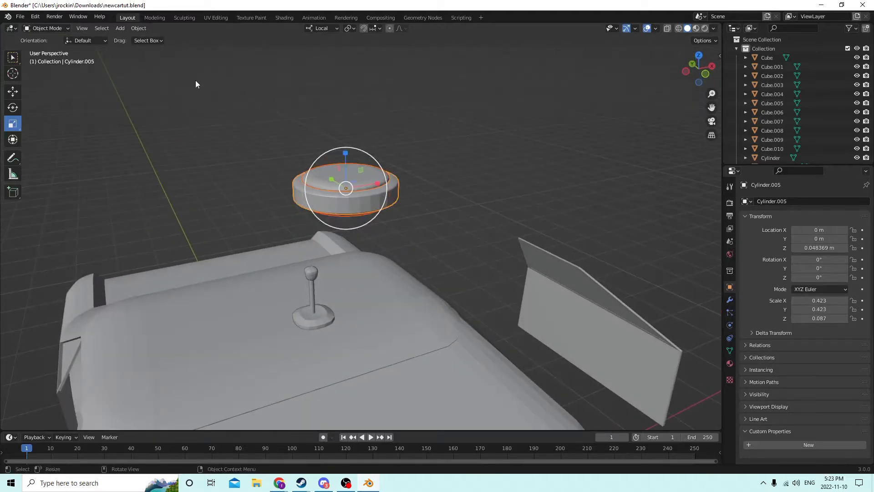
{"action": "left_click", "coordinate": [143, 28]}
{"action": "mouse_move", "coordinate": [183, 331]}
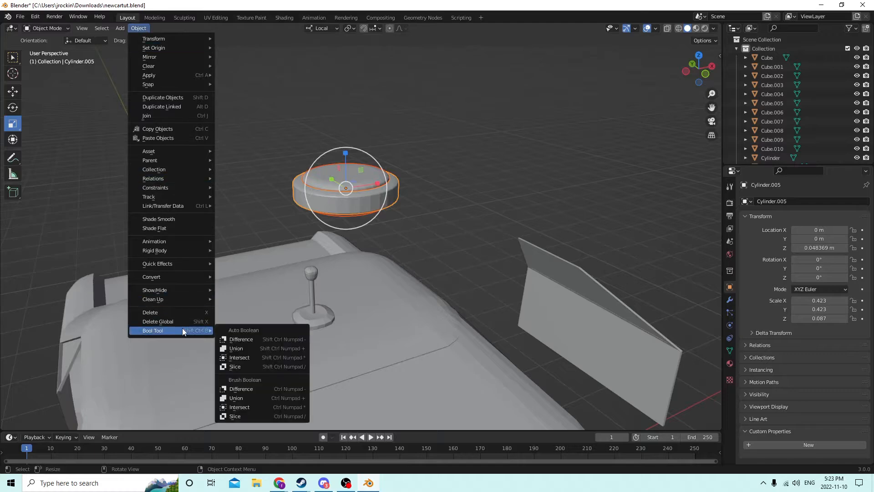
{"action": "left_click", "coordinate": [242, 338]}
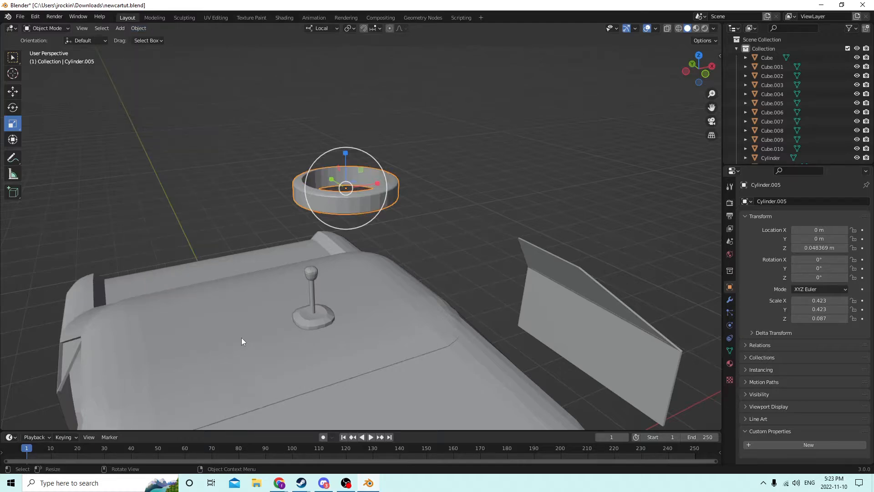
{"action": "middle_click_drag", "start_coordinate": [241, 337], "coordinate": [301, 226]}
{"action": "key", "text": "Tab"}
{"action": "key", "text": "Tab"}
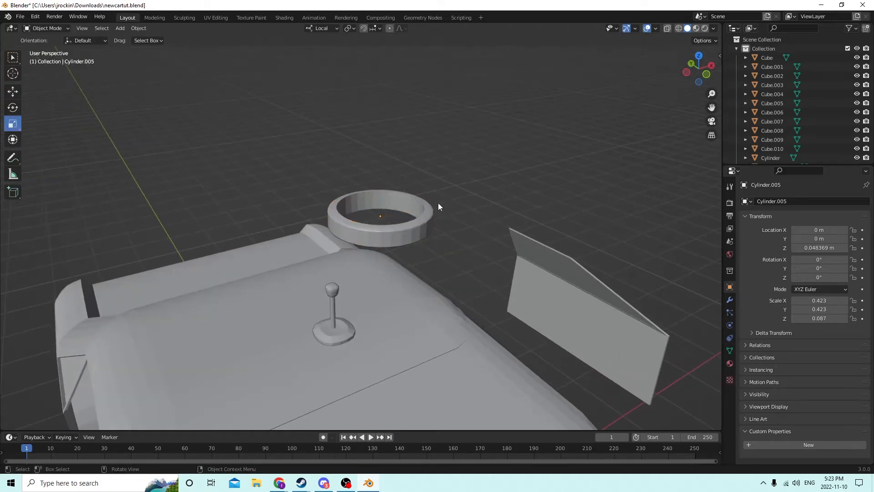
{"action": "middle_click_drag", "start_coordinate": [438, 203], "coordinate": [418, 148]}
{"action": "key", "text": "Tab"}
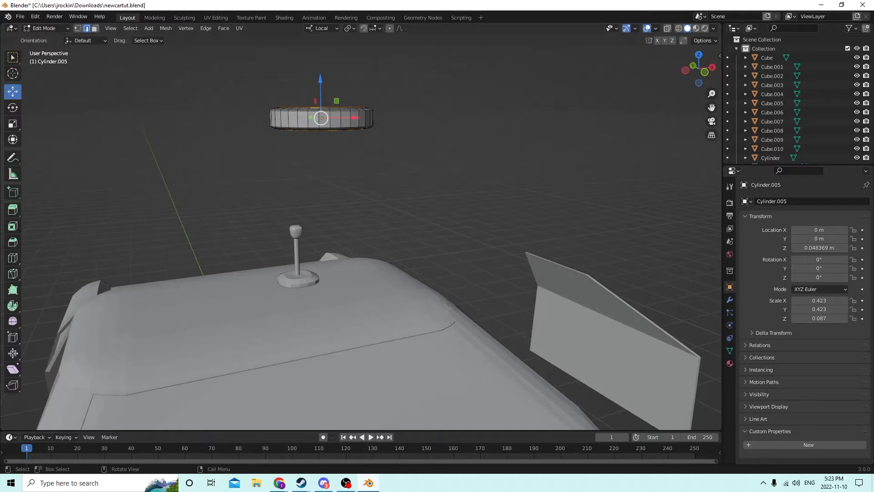
{"action": "key", "text": "Tab"}
- Flatten the ring along Z to a scale of about 0.047
{"action": "left_click", "coordinate": [17, 124]}
{"action": "scroll", "coordinate": [156, 122], "scroll_direction": "down", "scroll_amount": 2}
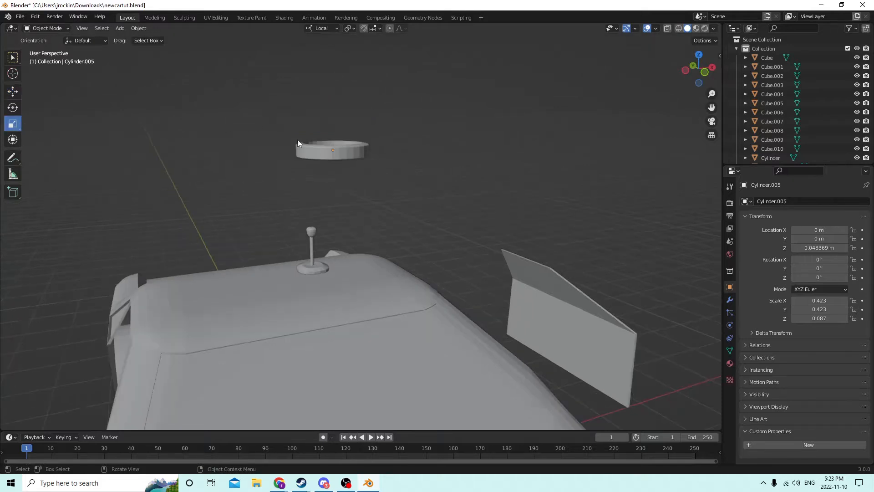
{"action": "left_click", "coordinate": [318, 150]}
{"action": "left_click_drag", "start_coordinate": [332, 114], "coordinate": [332, 131]}
{"action": "middle_click_drag", "start_coordinate": [331, 131], "coordinate": [536, 274]}
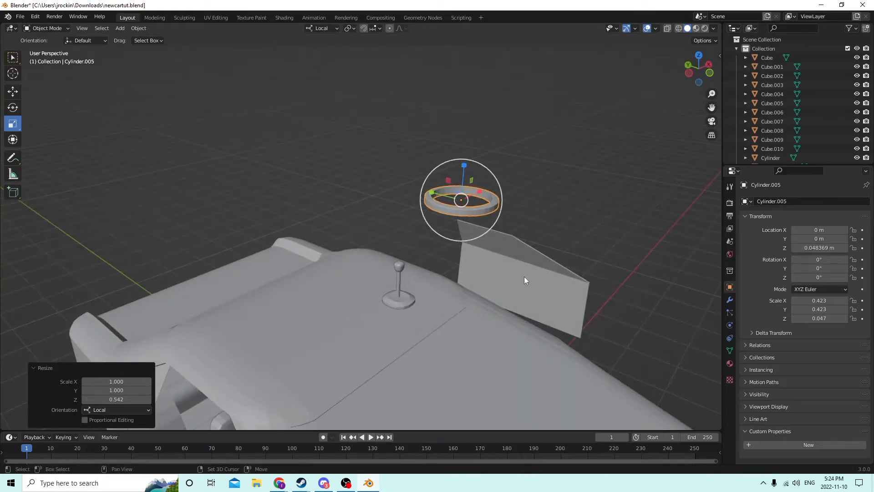
- Add another cylinder with 0.01 m radius and 0.02 m depth at the world origin
{"action": "key", "text": "shift+a"}
{"action": "mouse_move", "coordinate": [520, 275]}
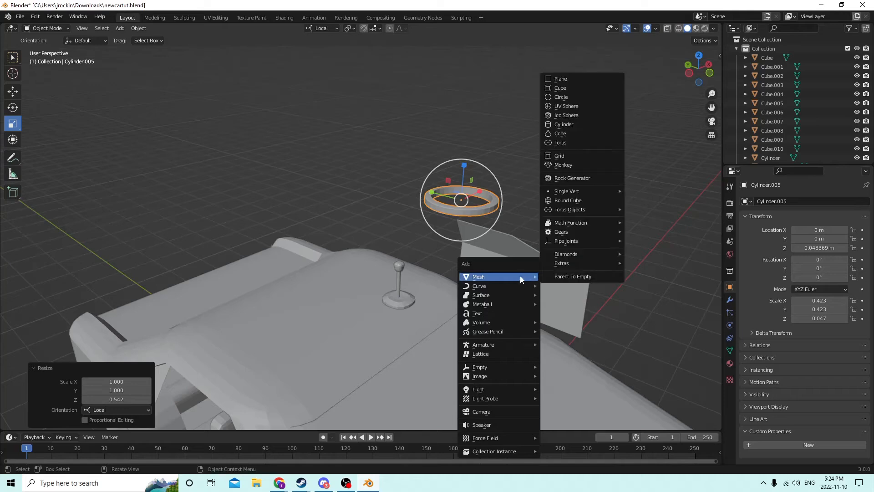
{"action": "left_click", "coordinate": [577, 126]}
{"action": "scroll", "coordinate": [554, 130], "scroll_direction": "down", "scroll_amount": 3}
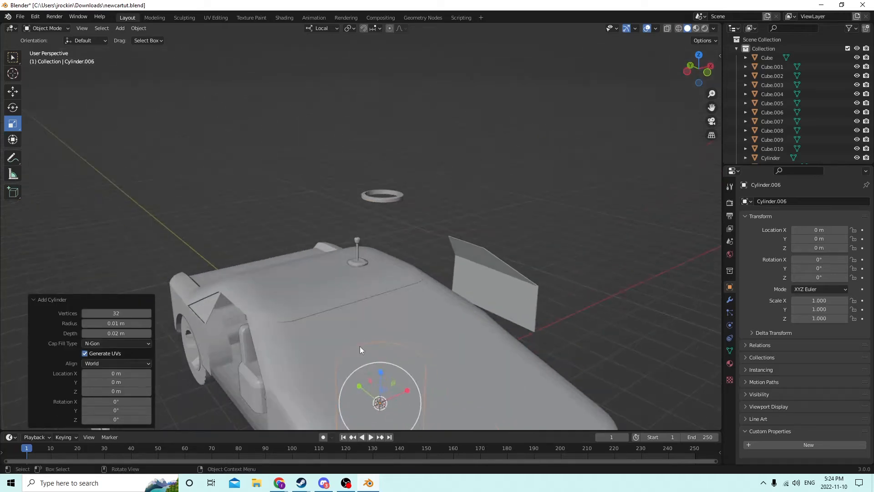
- Raise the new cylinder to about 0.0399 m in Z and shrink it uniformly to a scale of about 0.362
{"action": "left_click", "coordinate": [14, 92]}
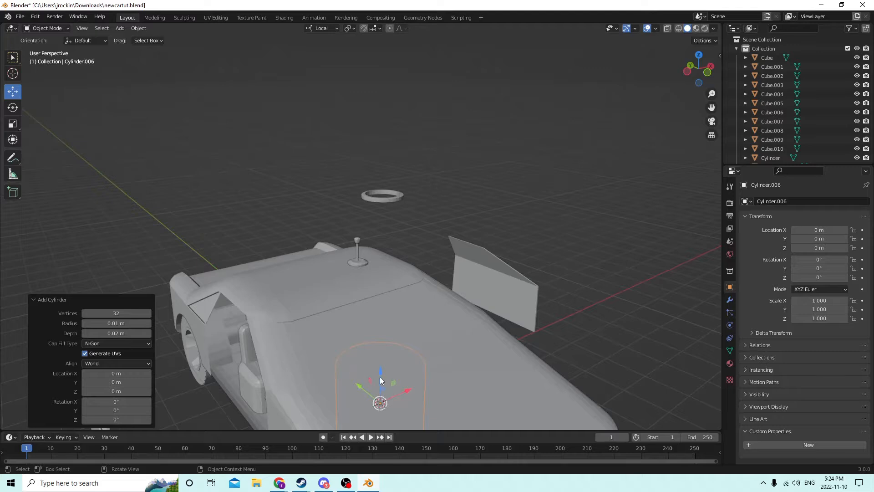
{"action": "left_click_drag", "start_coordinate": [380, 376], "coordinate": [390, 199]}
{"action": "scroll", "coordinate": [455, 237], "scroll_direction": "up", "scroll_amount": 2}
{"action": "middle_click_drag", "start_coordinate": [536, 281], "coordinate": [541, 295]}
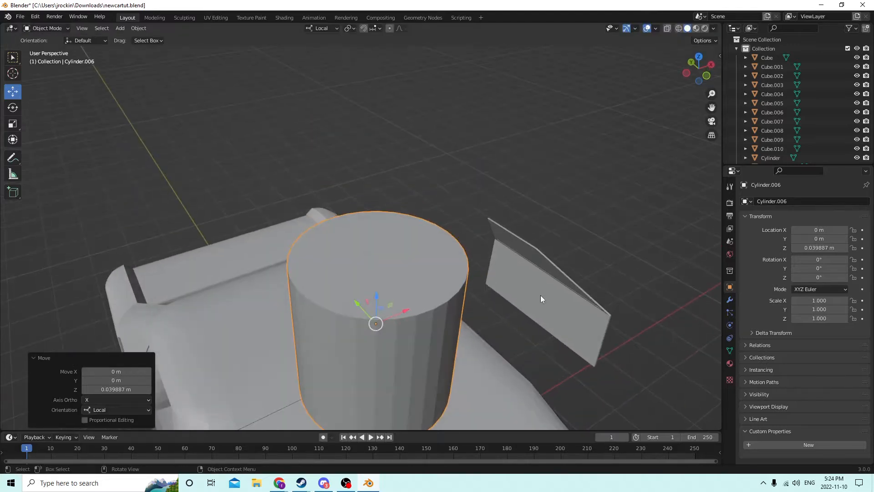
{"action": "key", "text": "s"}
{"action": "left_click", "coordinate": [434, 294]}
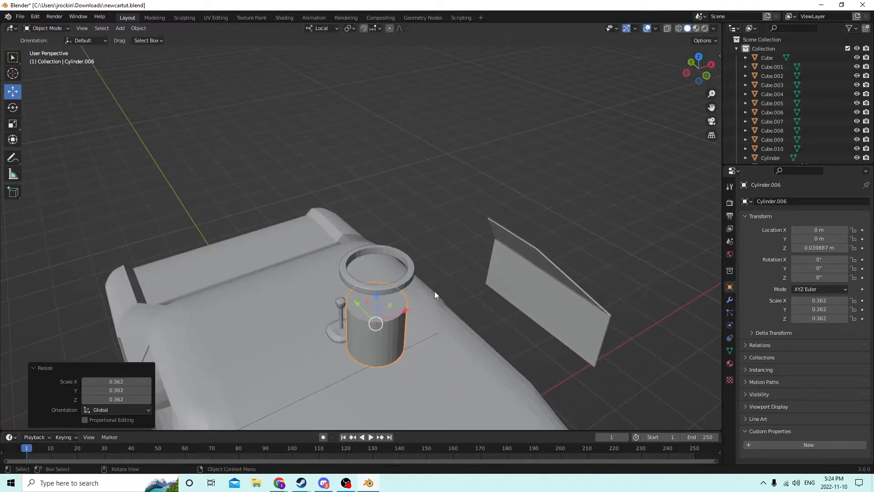
- Flatten the new cylinder along Z and shrink it to a scale of about 0.165 in X and Y and 0.071 in Z
{"action": "middle_click_drag", "start_coordinate": [434, 291], "coordinate": [282, 197]}
{"action": "left_click", "coordinate": [13, 123]}
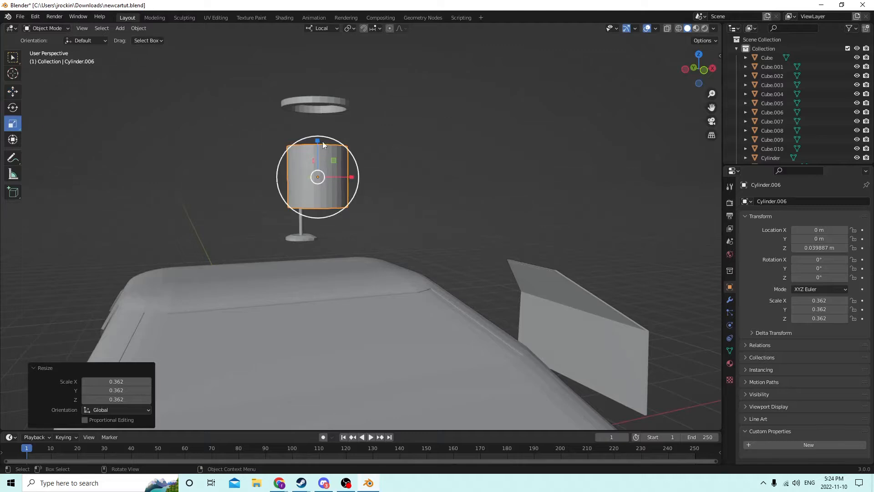
{"action": "left_click_drag", "start_coordinate": [320, 142], "coordinate": [320, 161]}
{"action": "middle_click_drag", "start_coordinate": [319, 162], "coordinate": [345, 192]}
{"action": "key", "text": "s"}
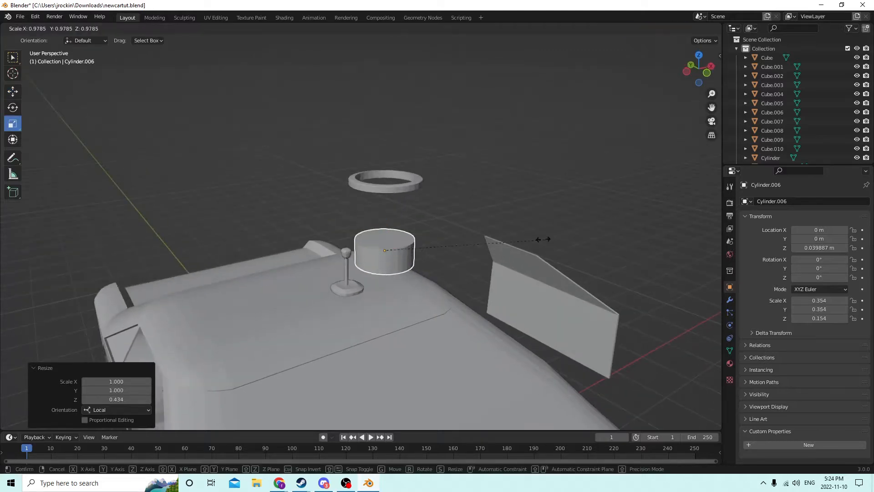
{"action": "left_click", "coordinate": [457, 238]}
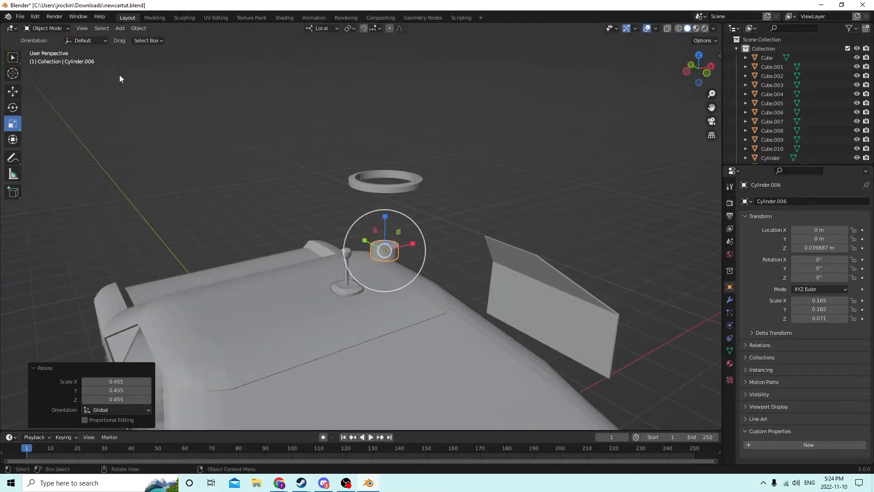
- Raise the flattened cylinder to about 0.0464 m in Z and shrink it uniformly to about 0.109 in X and Y and 0.047 in Z
{"action": "left_click", "coordinate": [12, 92]}
{"action": "left_click_drag", "start_coordinate": [385, 218], "coordinate": [376, 183]}
{"action": "middle_click_drag", "start_coordinate": [376, 183], "coordinate": [359, 204]}
{"action": "scroll", "coordinate": [381, 204], "scroll_direction": "up", "scroll_amount": 2}
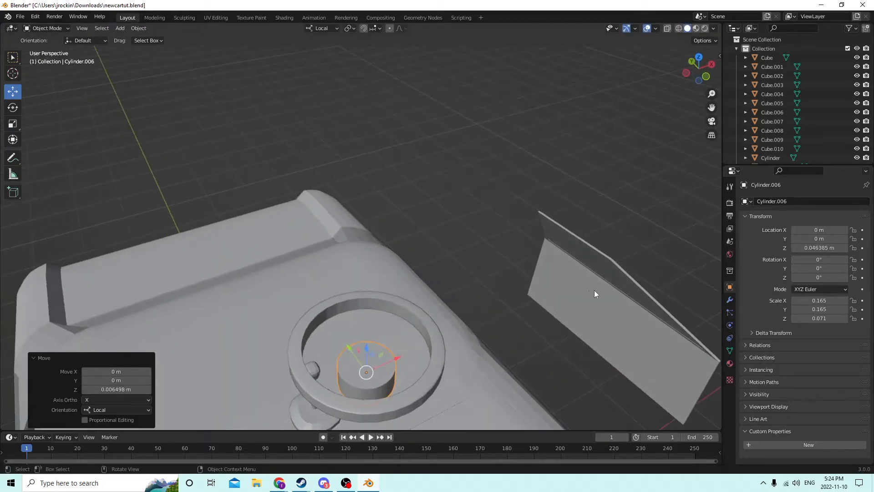
{"action": "key", "text": "s"}
{"action": "left_click", "coordinate": [509, 299]}
{"action": "middle_click_drag", "start_coordinate": [510, 299], "coordinate": [375, 234]}
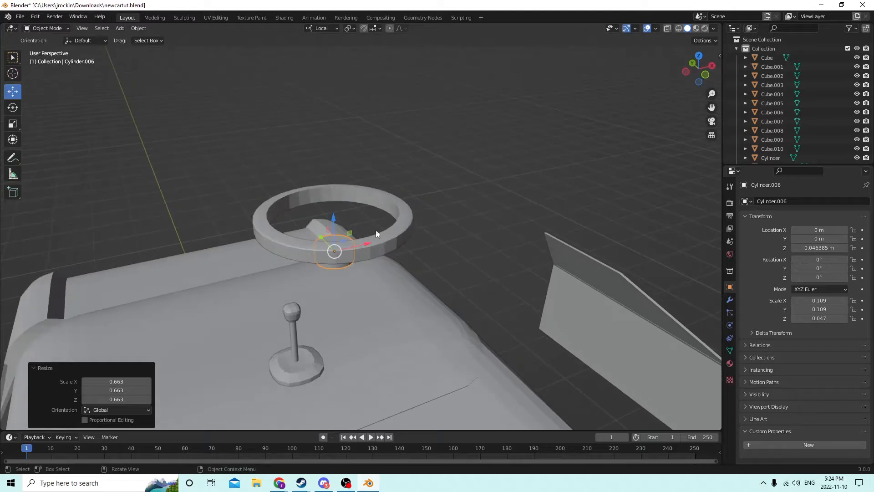
- Raise the small cylinder slightly to about 0.0473 m in Z at the centre of the ring
{"action": "left_click_drag", "start_coordinate": [333, 220], "coordinate": [333, 219]}
{"action": "mouse_move", "coordinate": [333, 219]}
{"action": "middle_mouse_down"}
{"action": "mouse_move", "coordinate": [333, 192]}
{"action": "mouse_move", "coordinate": [321, 222]}
{"action": "middle_mouse_up"}
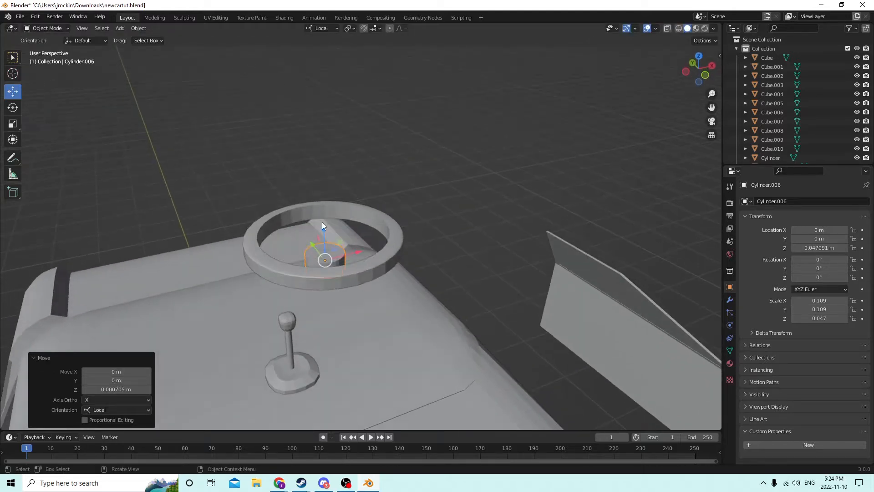
{"action": "left_click_drag", "start_coordinate": [324, 220], "coordinate": [324, 217]}
{"action": "middle_click_drag", "start_coordinate": [324, 217], "coordinate": [329, 231]}
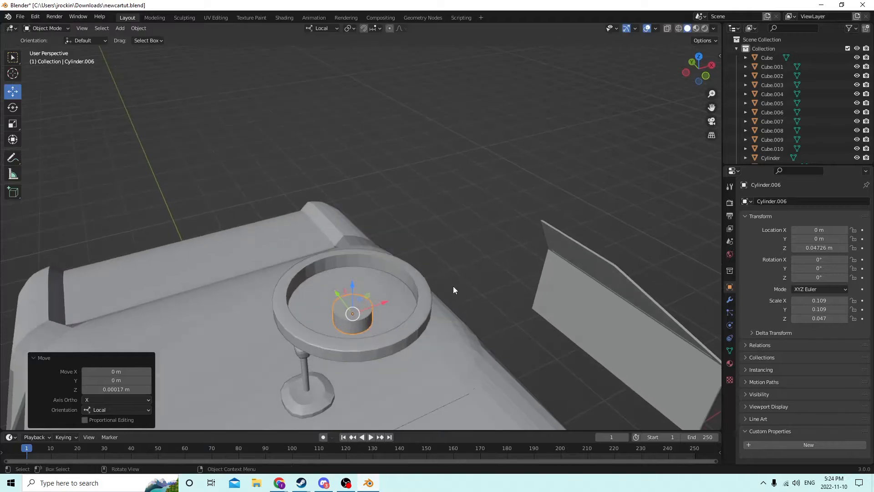
- Add a cube mesh at the world origin
{"action": "key", "text": "shift+a"}
{"action": "mouse_move", "coordinate": [450, 281]}
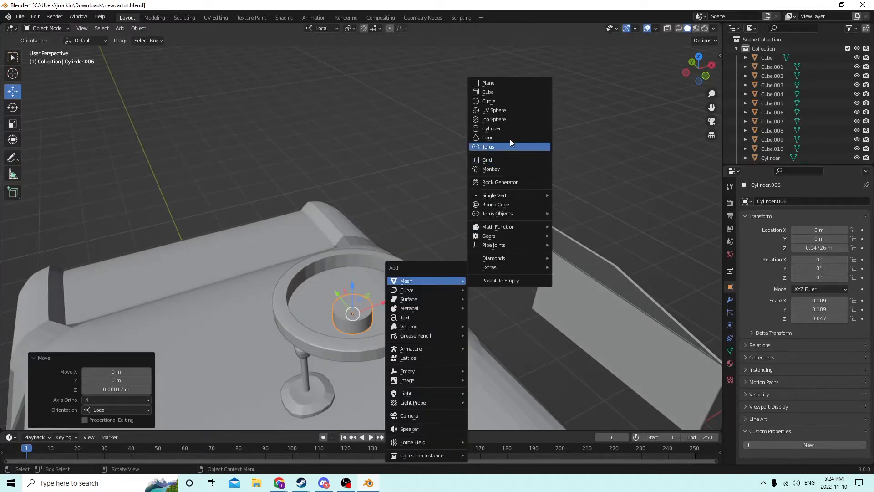
{"action": "left_click", "coordinate": [501, 92]}
{"action": "scroll", "coordinate": [501, 110], "scroll_direction": "down", "scroll_amount": 5}
{"action": "middle_click_drag", "start_coordinate": [490, 122], "coordinate": [477, 148]}
- Select the new cube inside the car body and raise it to about 0.0431 m in Z
{"action": "left_click", "coordinate": [345, 378]}
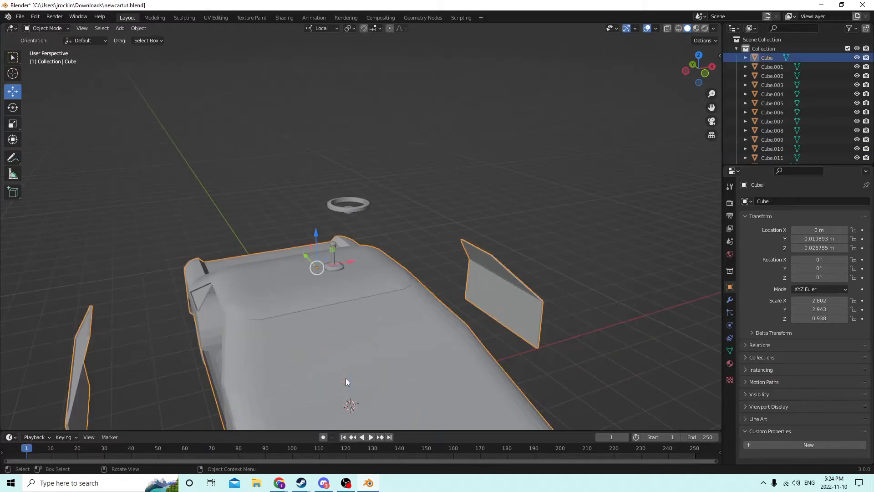
{"action": "left_click", "coordinate": [345, 377]}
{"action": "middle_click_drag", "start_coordinate": [351, 382], "coordinate": [362, 359]}
{"action": "left_click", "coordinate": [393, 398]}
{"action": "middle_click_drag", "start_coordinate": [393, 398], "coordinate": [499, 369]}
{"action": "left_click", "coordinate": [486, 291]}
{"action": "middle_click_drag", "start_coordinate": [486, 291], "coordinate": [342, 408]}
{"action": "left_click_drag", "start_coordinate": [352, 378], "coordinate": [359, 225]}
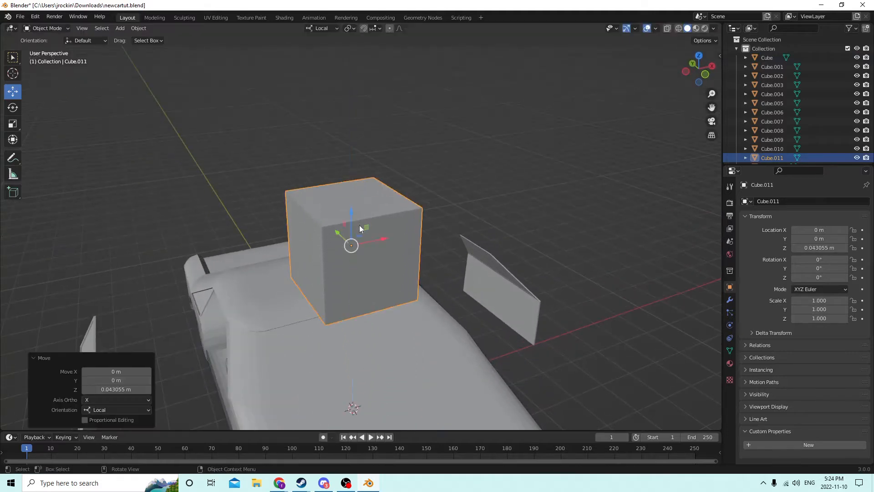
- Shrink the new cube uniformly to a scale of about 0.265
{"action": "middle_click_drag", "start_coordinate": [360, 225], "coordinate": [356, 267]}
{"action": "scroll", "coordinate": [364, 275], "scroll_direction": "up", "scroll_amount": 3}
{"action": "scroll", "coordinate": [364, 275], "scroll_direction": "up", "scroll_amount": 3}
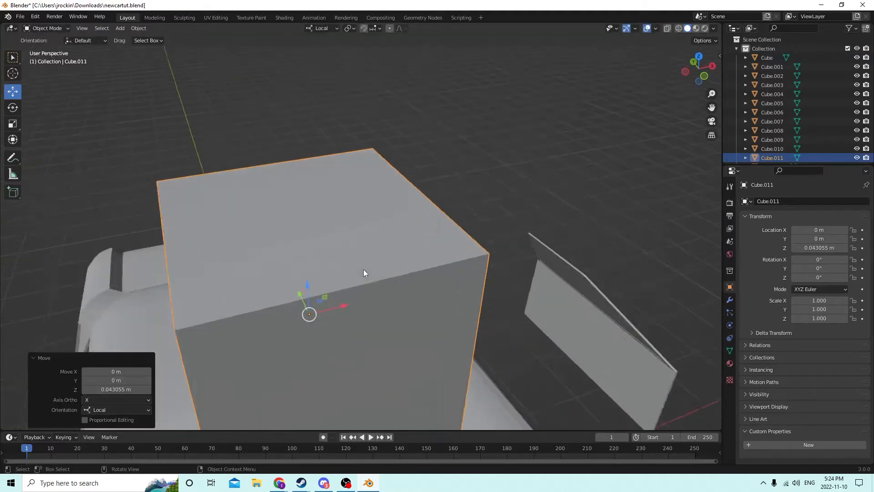
{"action": "middle_click_drag", "start_coordinate": [380, 267], "coordinate": [389, 284]}
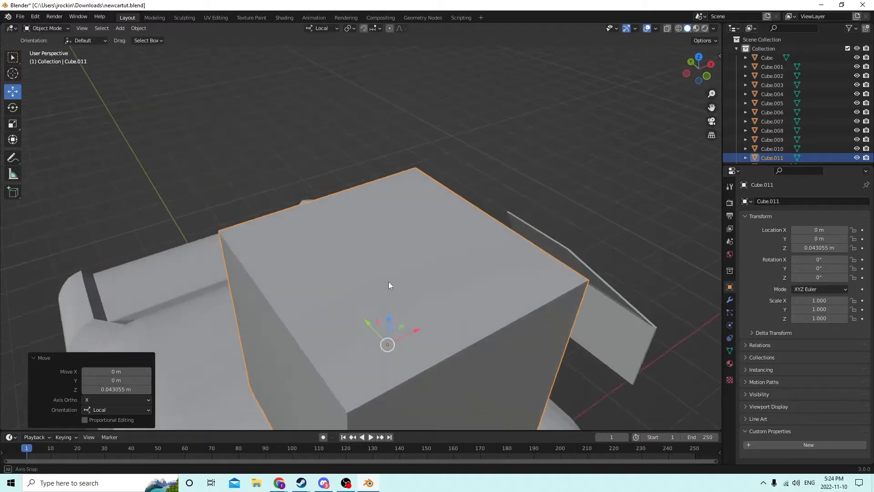
{"action": "key", "text": "s"}
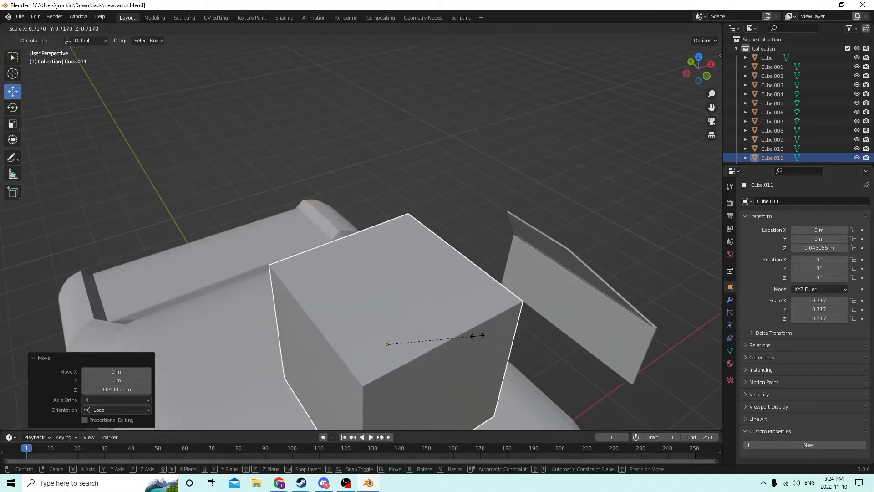
{"action": "left_click", "coordinate": [420, 336]}
- Flatten the cube along Z to a scale of about 0.027 and narrow it along Y to about 0.092
{"action": "middle_click_drag", "start_coordinate": [360, 310], "coordinate": [313, 264]}
{"action": "left_click", "coordinate": [12, 124]}
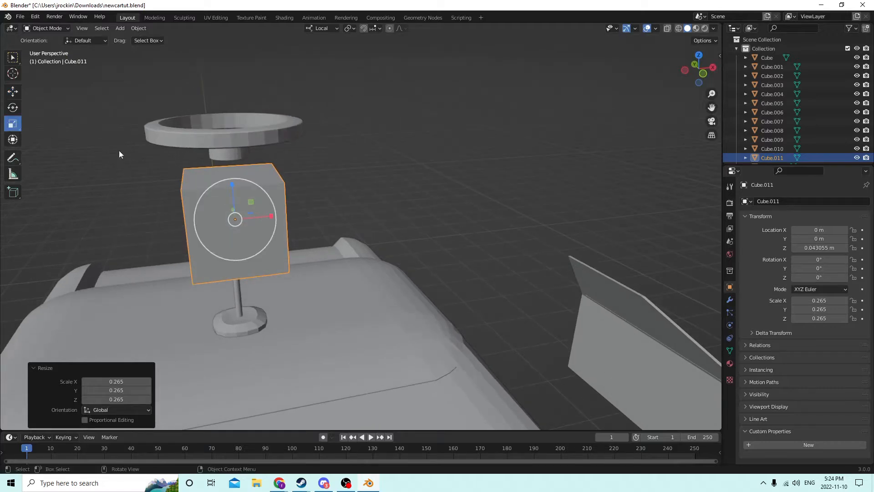
{"action": "left_click_drag", "start_coordinate": [231, 181], "coordinate": [235, 216]}
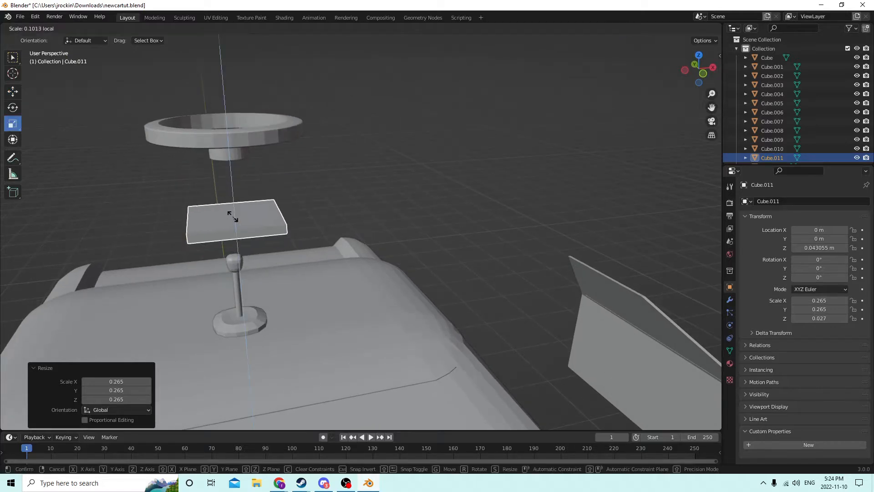
{"action": "middle_click_drag", "start_coordinate": [234, 216], "coordinate": [268, 228]}
{"action": "key", "text": "s"}
{"action": "key", "text": "y"}
{"action": "key", "text": "y"}
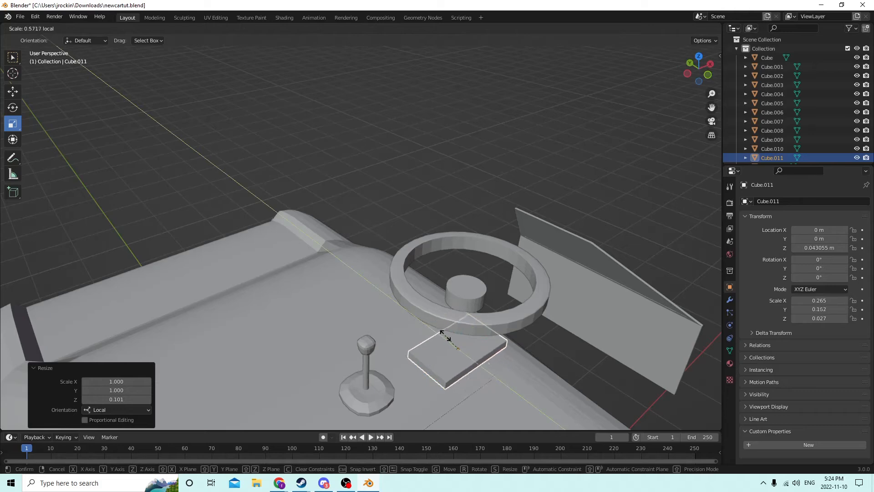
{"action": "left_click", "coordinate": [451, 343]}
- Taper the flat block in Edit Mode by scaling the small end face on its negative X side narrower along Y
{"action": "middle_click_drag", "start_coordinate": [450, 342], "coordinate": [383, 307]}
{"action": "scroll", "coordinate": [380, 305], "scroll_direction": "up", "scroll_amount": 1}
{"action": "scroll", "coordinate": [402, 322], "scroll_direction": "up", "scroll_amount": 1}
{"action": "left_click", "coordinate": [410, 325]}
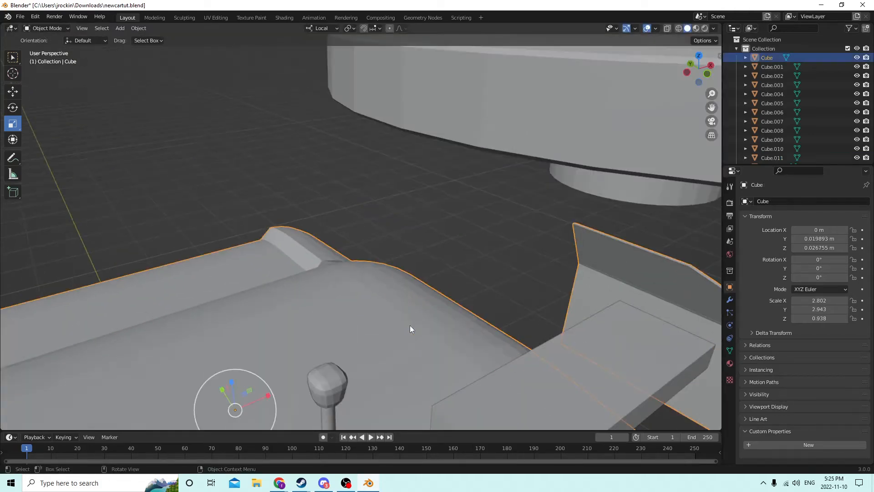
{"action": "scroll", "coordinate": [400, 321], "scroll_direction": "down", "scroll_amount": 1}
{"action": "left_click", "coordinate": [406, 323]}
{"action": "key", "text": "Tab"}
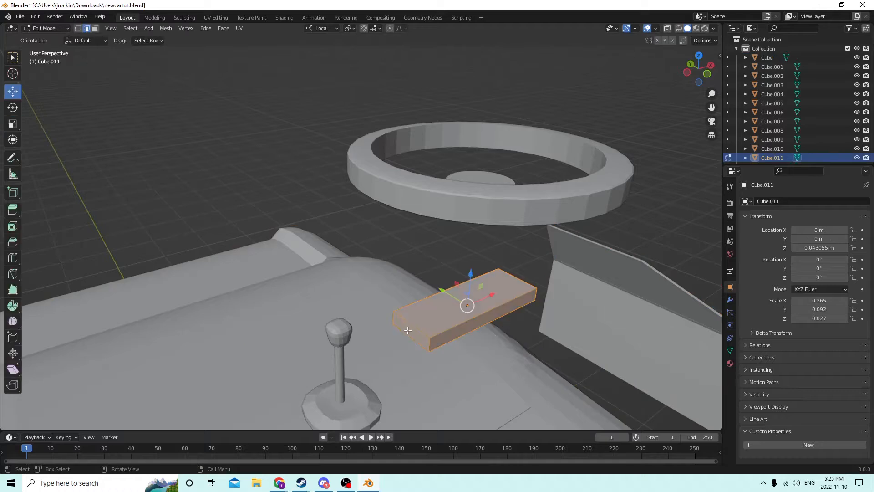
{"action": "left_click", "coordinate": [410, 337]}
{"action": "left_click", "coordinate": [94, 28]}
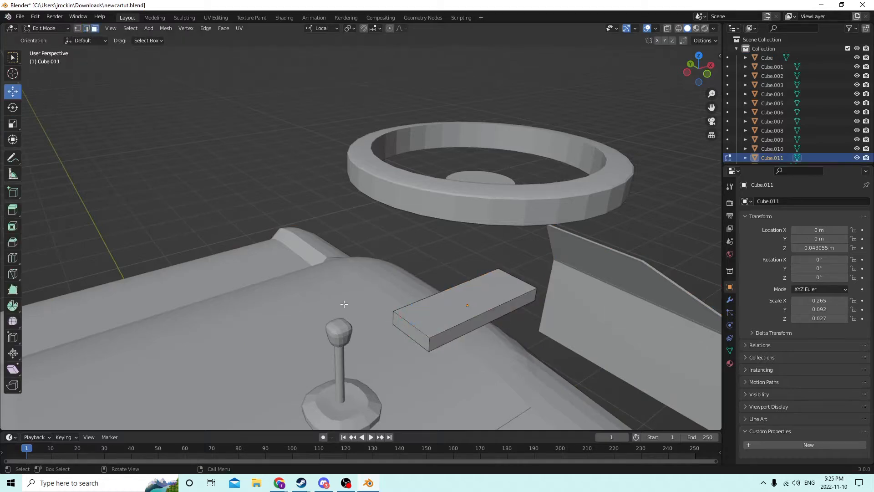
{"action": "left_click", "coordinate": [407, 328]}
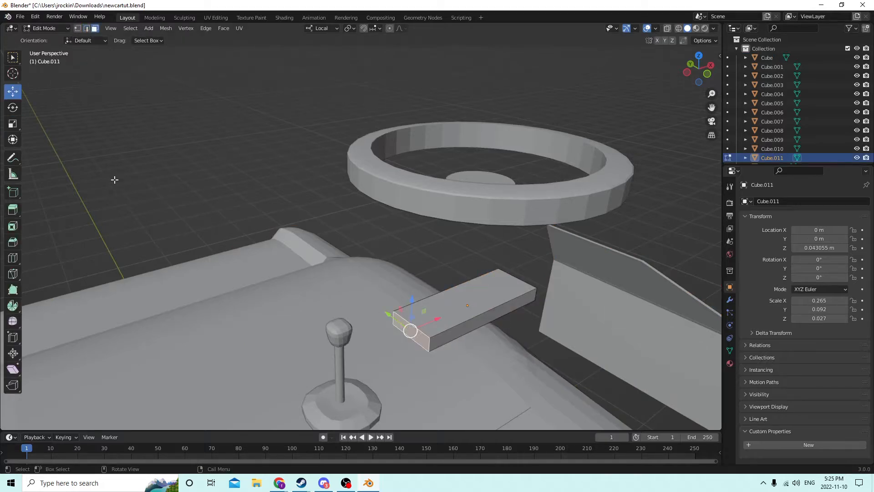
{"action": "left_click", "coordinate": [11, 126]}
{"action": "left_click_drag", "start_coordinate": [389, 315], "coordinate": [398, 321]}
{"action": "middle_click_drag", "start_coordinate": [398, 321], "coordinate": [356, 301]}
{"action": "key", "text": "Tab"}
- Raise the tapered block to about 0.0473 m in Z and shift it along X to about -0.002 m
{"action": "middle_click_drag", "start_coordinate": [404, 157], "coordinate": [382, 161]}
{"action": "key", "text": "Tab"}
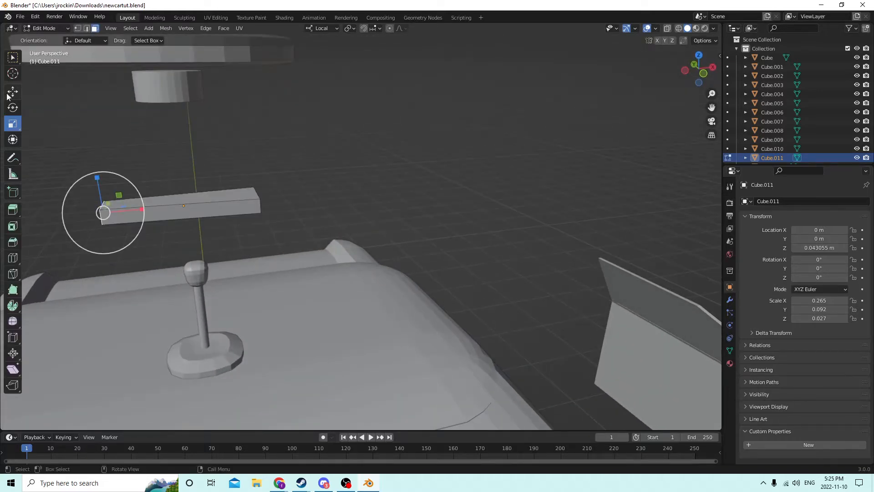
{"action": "middle_click_drag", "start_coordinate": [56, 109], "coordinate": [96, 161]}
{"action": "key", "text": "Tab"}
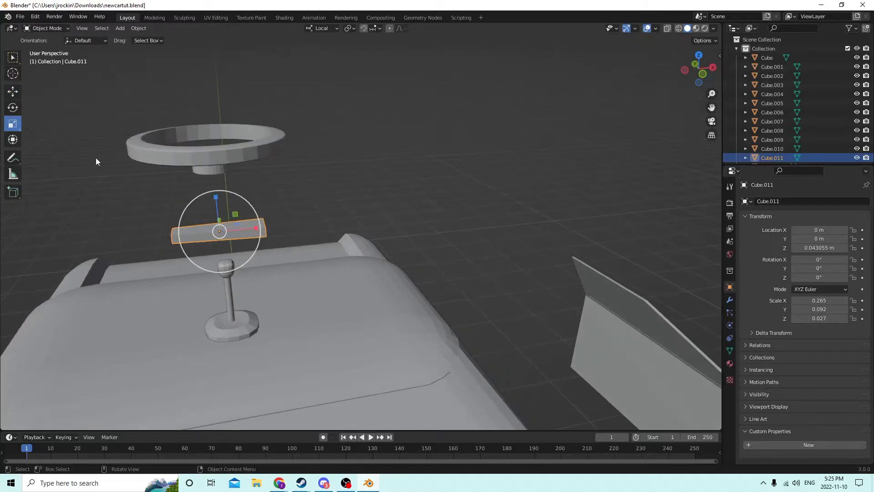
{"action": "left_click", "coordinate": [13, 91]}
{"action": "left_click_drag", "start_coordinate": [219, 204], "coordinate": [219, 184]}
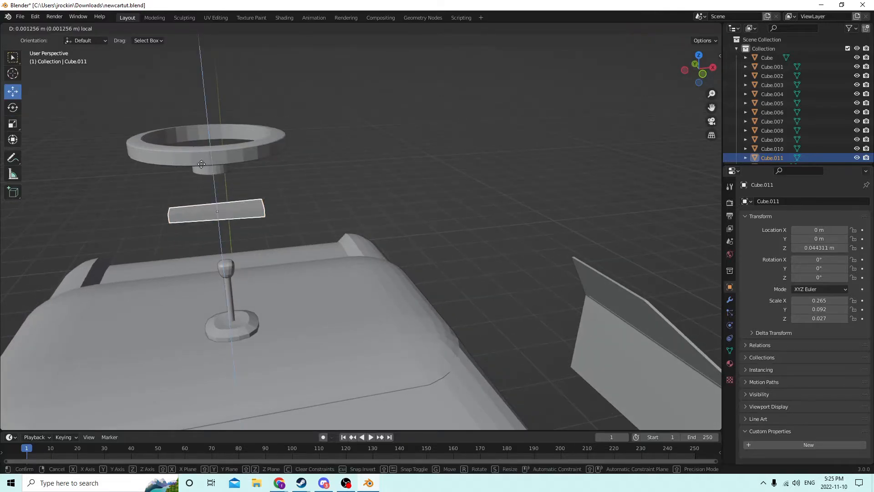
{"action": "mouse_move", "coordinate": [219, 184]}
{"action": "middle_mouse_down"}
{"action": "mouse_move", "coordinate": [189, 141]}
{"action": "mouse_move", "coordinate": [194, 156]}
{"action": "mouse_move", "coordinate": [192, 138]}
{"action": "mouse_move", "coordinate": [216, 184]}
{"action": "middle_mouse_up"}
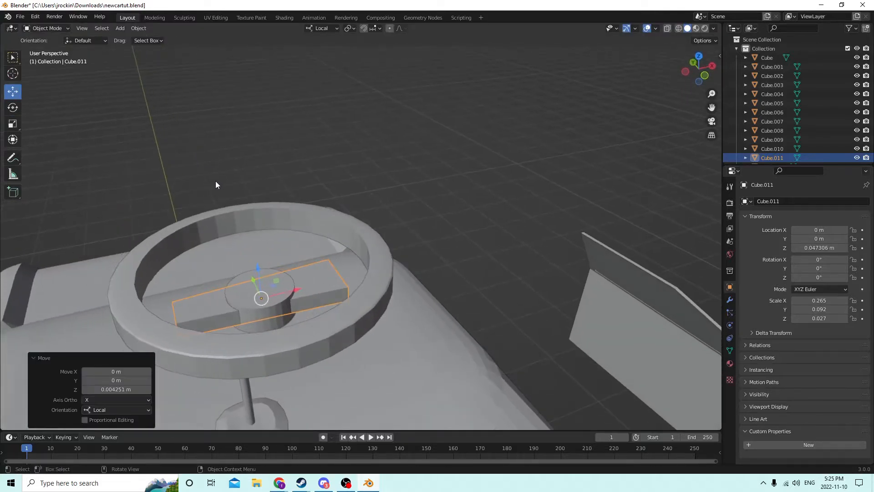
{"action": "left_click_drag", "start_coordinate": [289, 291], "coordinate": [228, 290]}
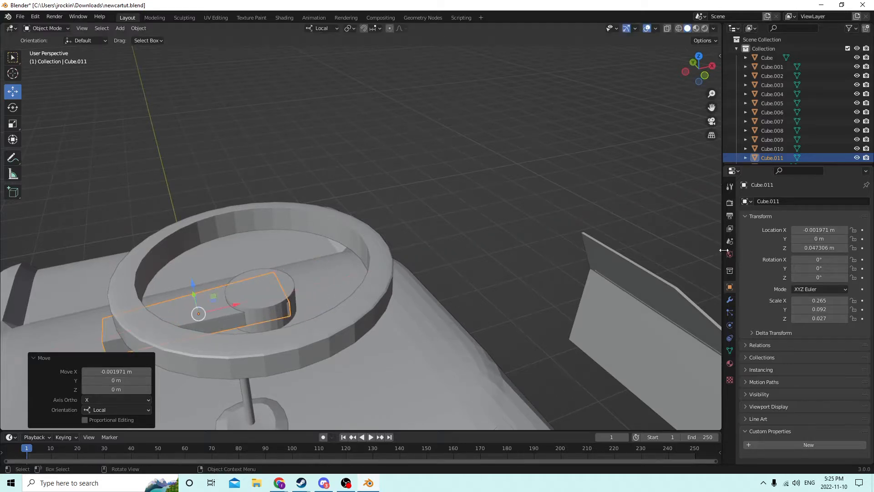
- Set the tapered block's Y rotation to 5°
{"action": "left_click", "coordinate": [812, 268]}
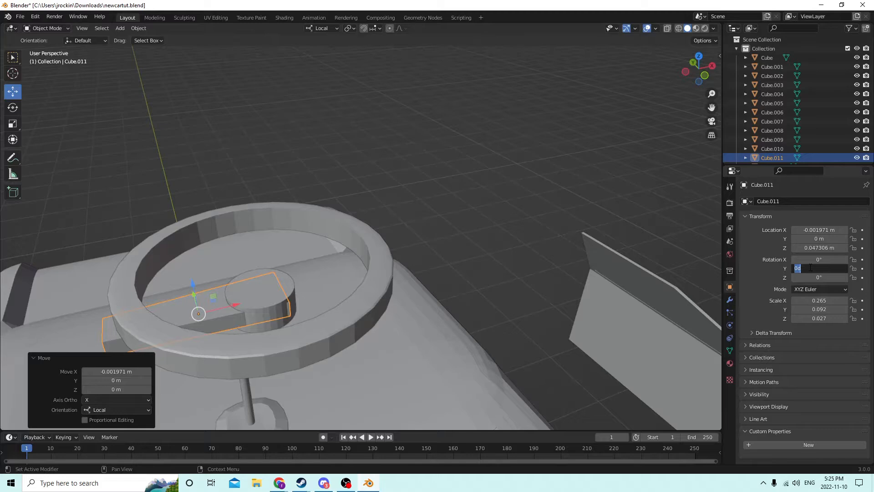
{"action": "type", "text": "5"}
{"action": "key", "text": "Return"}
{"action": "mouse_move", "coordinate": [430, 236]}
{"action": "middle_mouse_down"}
{"action": "mouse_move", "coordinate": [455, 230]}
{"action": "mouse_move", "coordinate": [433, 230]}
{"action": "middle_mouse_up"}
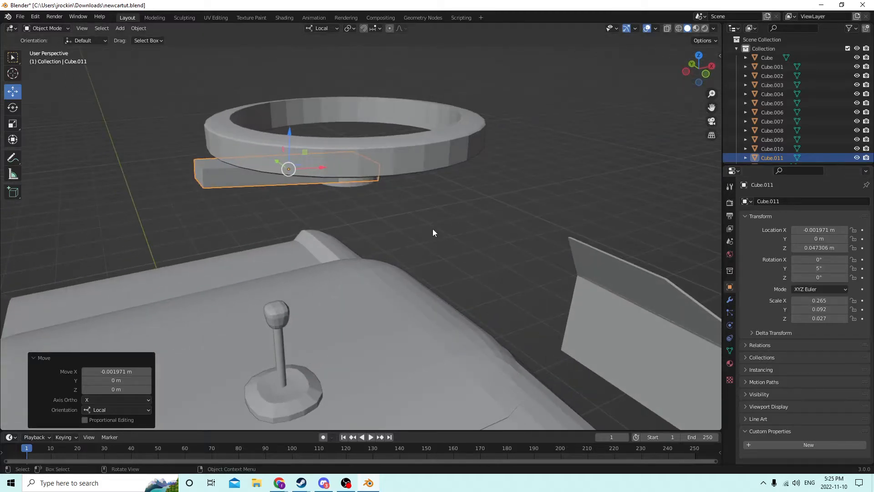
- Set the tapered block's Y rotation to 15°
{"action": "left_click", "coordinate": [815, 268]}
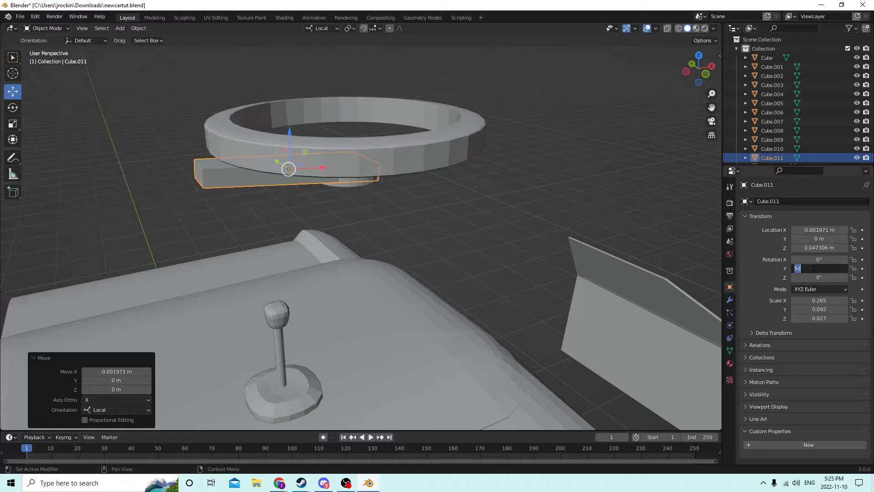
{"action": "type", "text": "15"}
{"action": "key", "text": "Return"}
{"action": "middle_click_drag", "start_coordinate": [513, 236], "coordinate": [488, 239]}
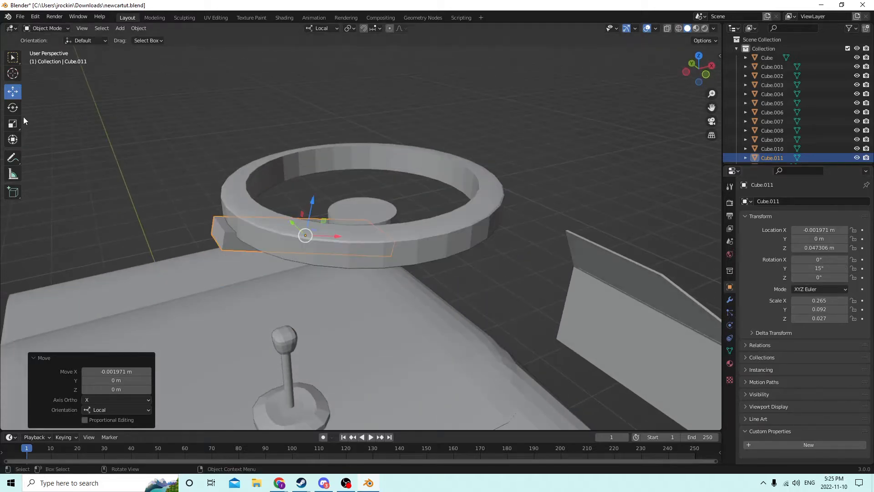
- Shorten the tilted block along X to a scale of about 0.194 and raise it along its local Z to about 0.0475 m
{"action": "left_click", "coordinate": [13, 123]}
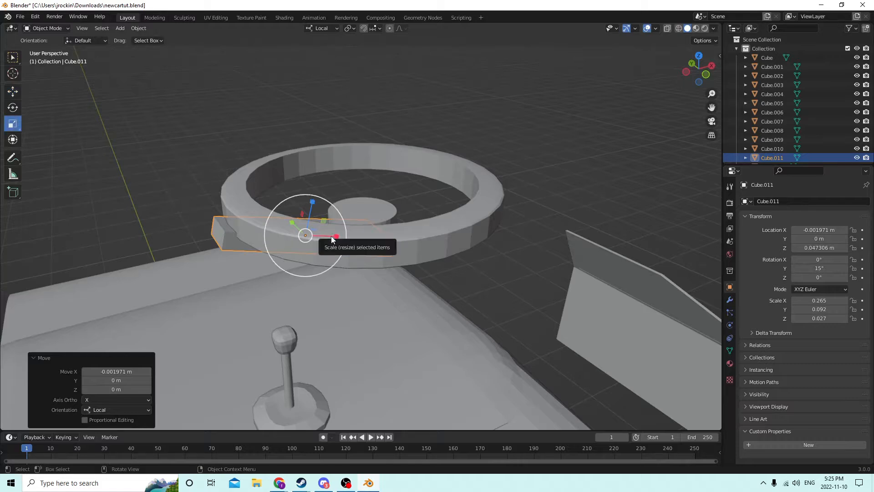
{"action": "left_click_drag", "start_coordinate": [331, 236], "coordinate": [327, 236]}
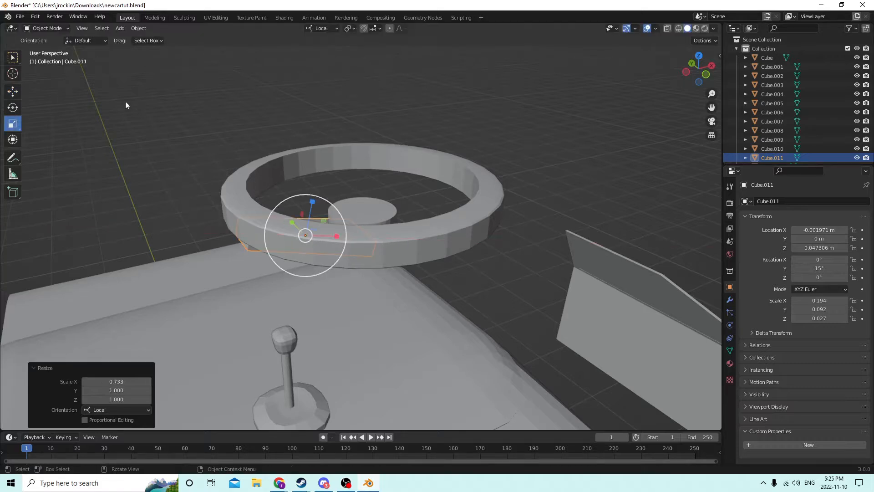
{"action": "left_click", "coordinate": [13, 93]}
{"action": "left_click_drag", "start_coordinate": [311, 200], "coordinate": [307, 192]}
{"action": "mouse_move", "coordinate": [307, 192]}
{"action": "middle_mouse_down"}
{"action": "mouse_move", "coordinate": [312, 208]}
{"action": "mouse_move", "coordinate": [302, 202]}
{"action": "mouse_move", "coordinate": [305, 190]}
{"action": "middle_mouse_up"}
{"action": "middle_click_drag", "start_coordinate": [263, 165], "coordinate": [272, 118]}
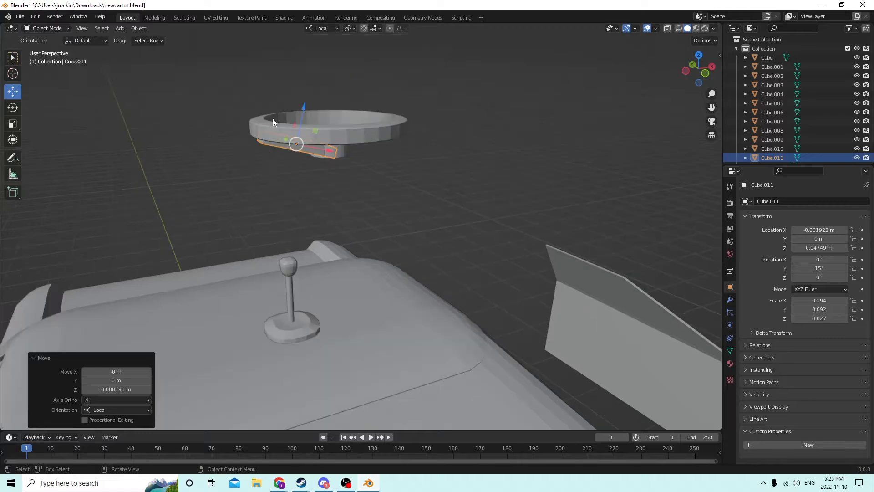
- Raise the tilted spoke along its local Z to about 0.0477 m and shift it along local X to about -0.0019 m
{"action": "left_click_drag", "start_coordinate": [303, 111], "coordinate": [299, 105]}
{"action": "middle_click_drag", "start_coordinate": [299, 105], "coordinate": [303, 112]}
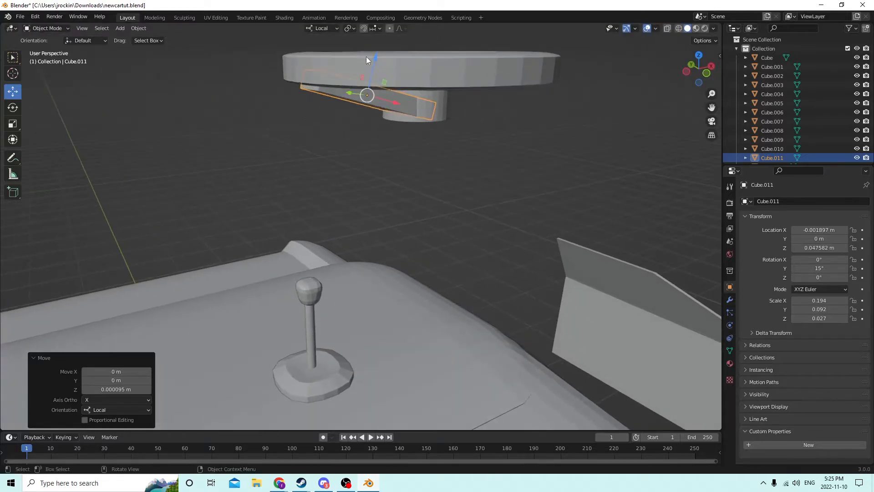
{"action": "left_click_drag", "start_coordinate": [367, 60], "coordinate": [368, 54]}
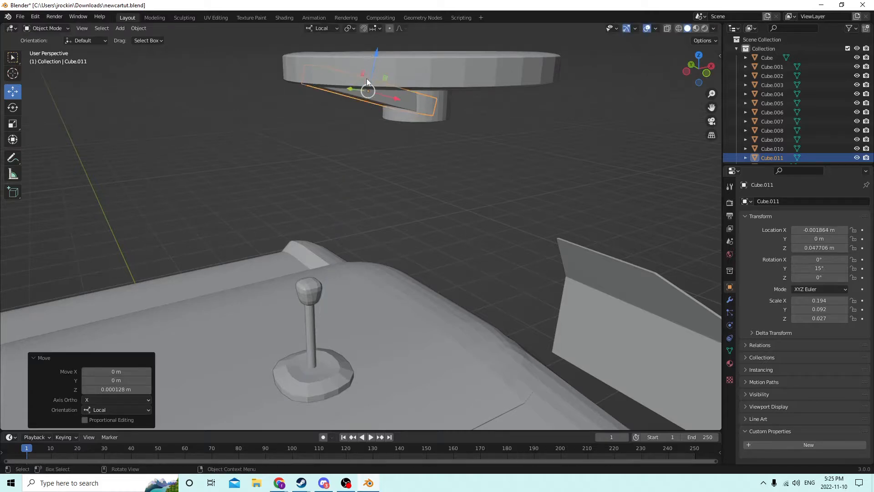
{"action": "middle_click_drag", "start_coordinate": [367, 80], "coordinate": [328, 163]}
{"action": "left_click_drag", "start_coordinate": [303, 170], "coordinate": [301, 168]}
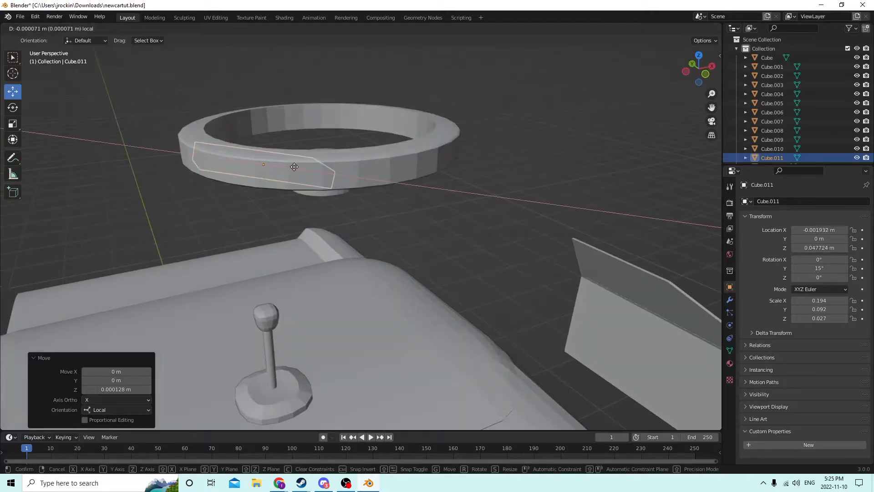
{"action": "middle_click_drag", "start_coordinate": [301, 169], "coordinate": [295, 155]}
{"action": "middle_click_drag", "start_coordinate": [711, 107], "coordinate": [512, 107]}
{"action": "left_click", "coordinate": [99, 162]}
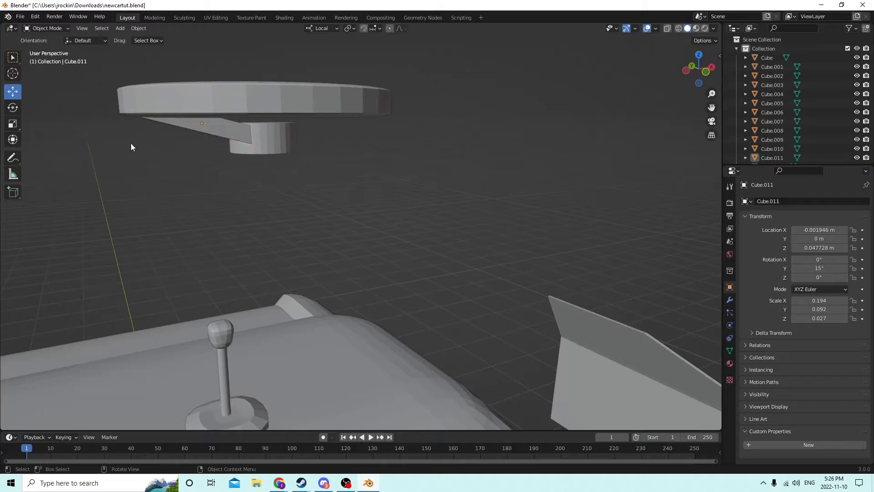
{"action": "middle_click_drag", "start_coordinate": [131, 147], "coordinate": [148, 157]}
- Narrow the spoke to a Y scale of about 0.050 and thin it to a Z scale of about 0.022
{"action": "left_click", "coordinate": [113, 323]}
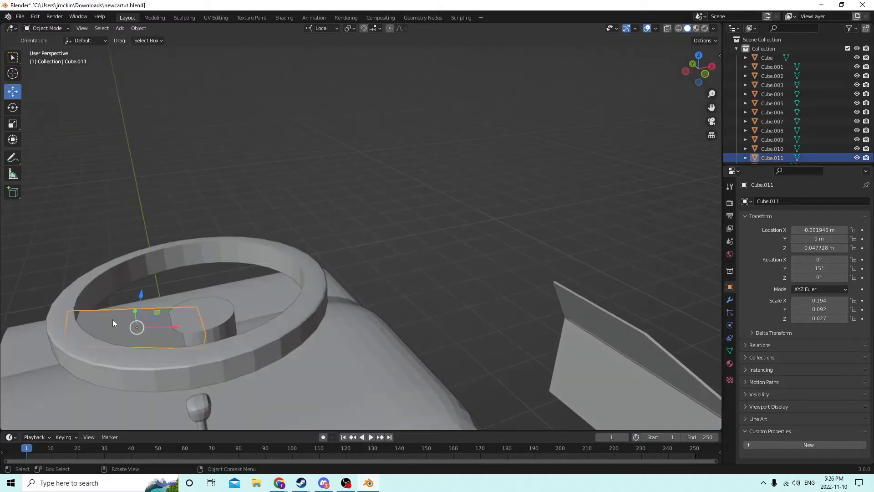
{"action": "middle_click_drag", "start_coordinate": [113, 318], "coordinate": [149, 321]}
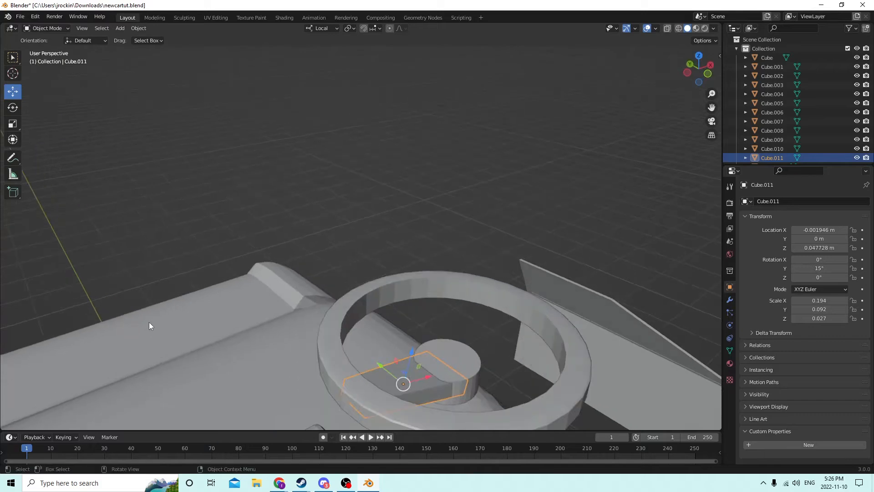
{"action": "left_click", "coordinate": [17, 122]}
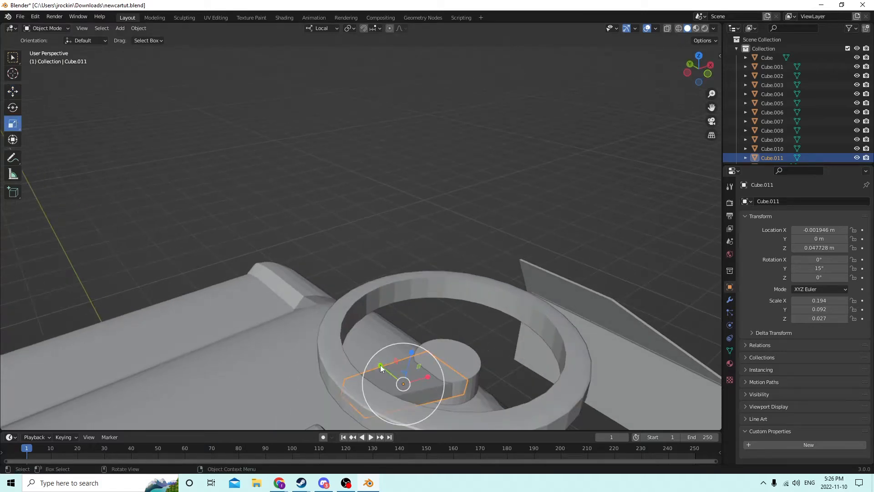
{"action": "left_click_drag", "start_coordinate": [380, 365], "coordinate": [390, 377]}
{"action": "middle_click_drag", "start_coordinate": [390, 377], "coordinate": [372, 358]}
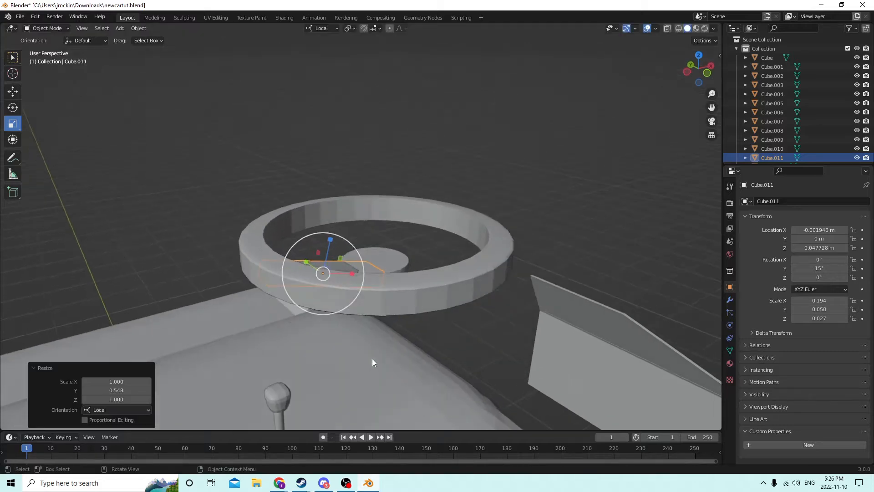
{"action": "left_click_drag", "start_coordinate": [332, 240], "coordinate": [333, 248]}
{"action": "key", "text": "Tab"}
{"action": "key", "text": "Tab"}
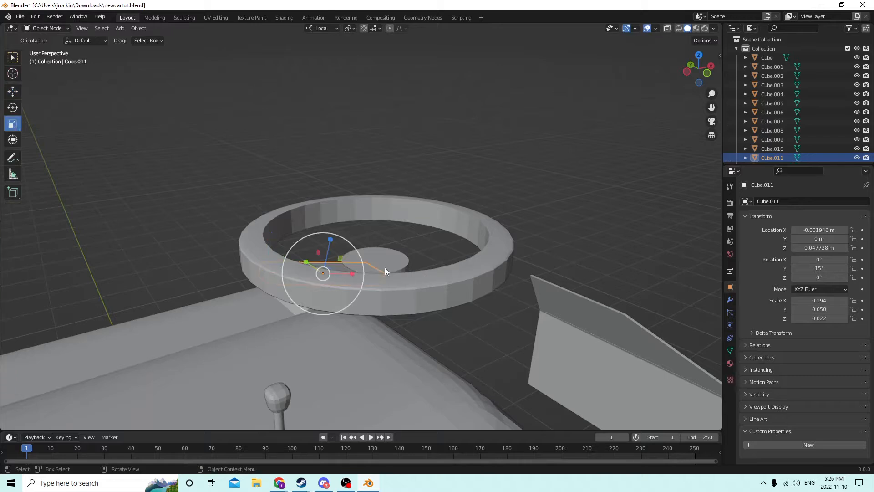
- Bevel the spoke's edges with 6 segments at a width of about 0.005 m
{"action": "key", "text": "Tab"}
{"action": "middle_click_drag", "start_coordinate": [384, 267], "coordinate": [400, 270]}
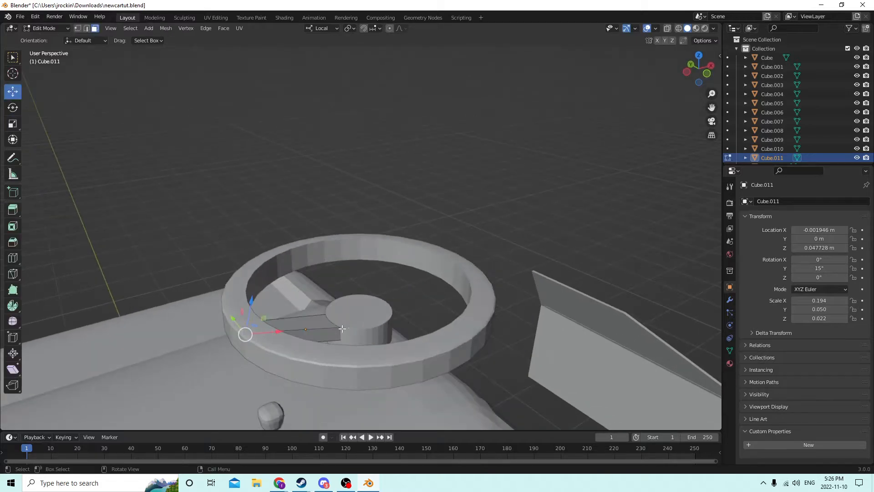
{"action": "left_click", "coordinate": [317, 333]}
{"action": "key", "text": "ctrl"}
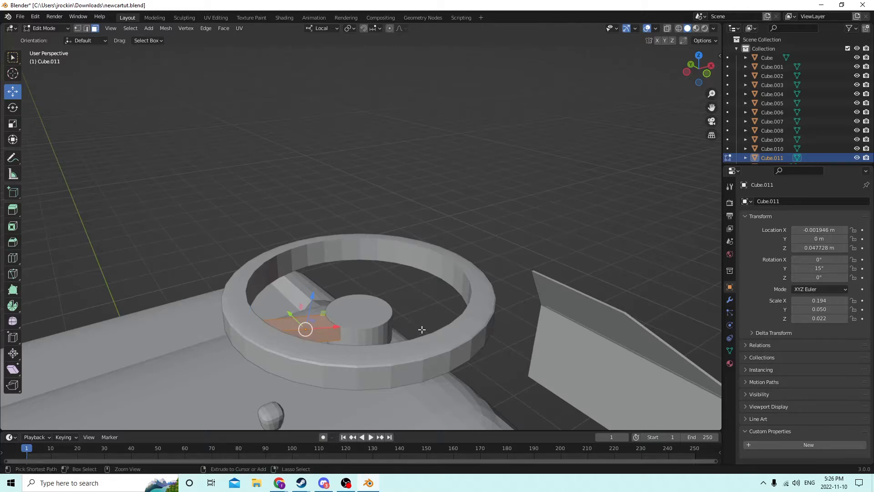
{"action": "key", "text": "ctrl+b"}
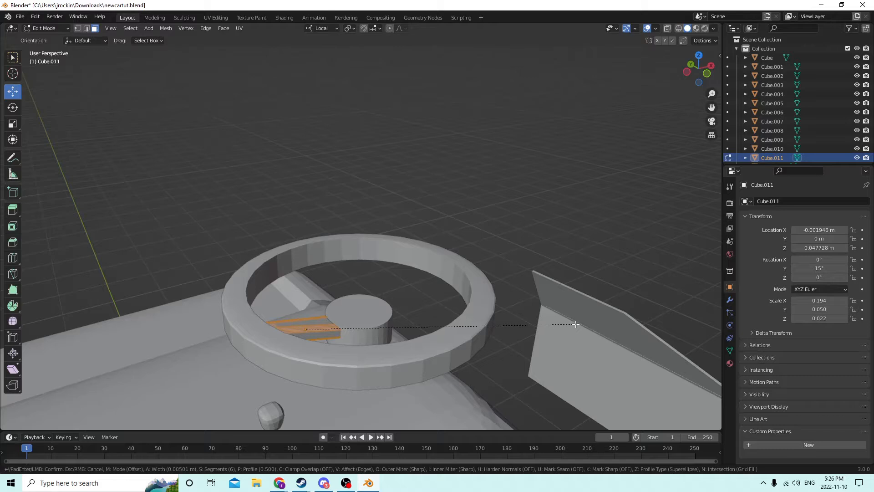
{"action": "left_click", "coordinate": [575, 324]}
{"action": "middle_click_drag", "start_coordinate": [486, 314], "coordinate": [478, 316]}
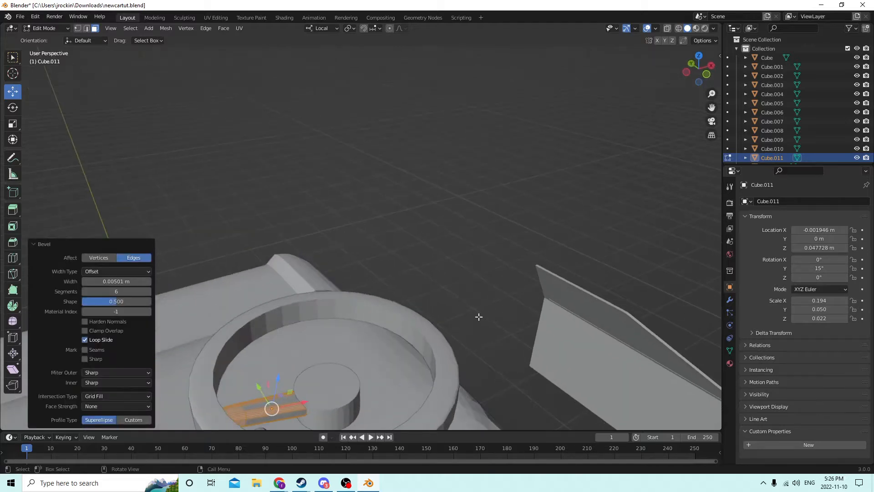
{"action": "key", "text": "Tab"}
{"action": "scroll", "coordinate": [464, 310], "scroll_direction": "down", "scroll_amount": 2}
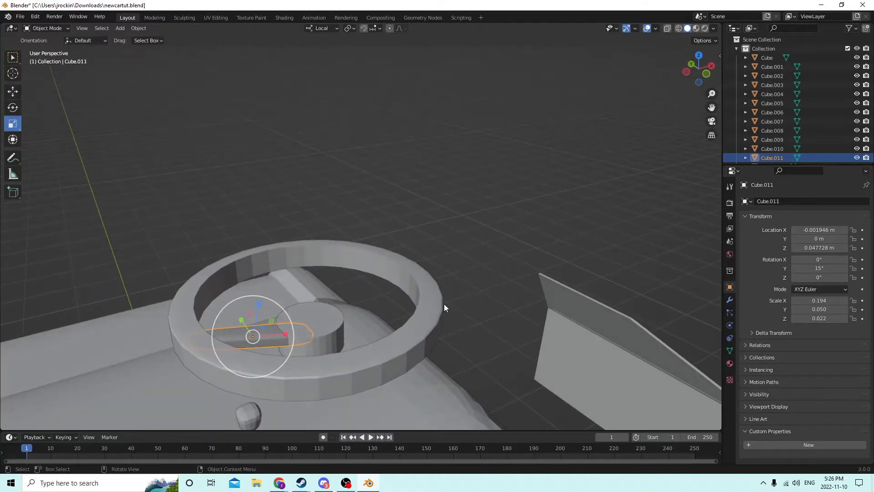
- Duplicate the rounded spoke in place
{"action": "scroll", "coordinate": [444, 304], "scroll_direction": "down", "scroll_amount": 5}
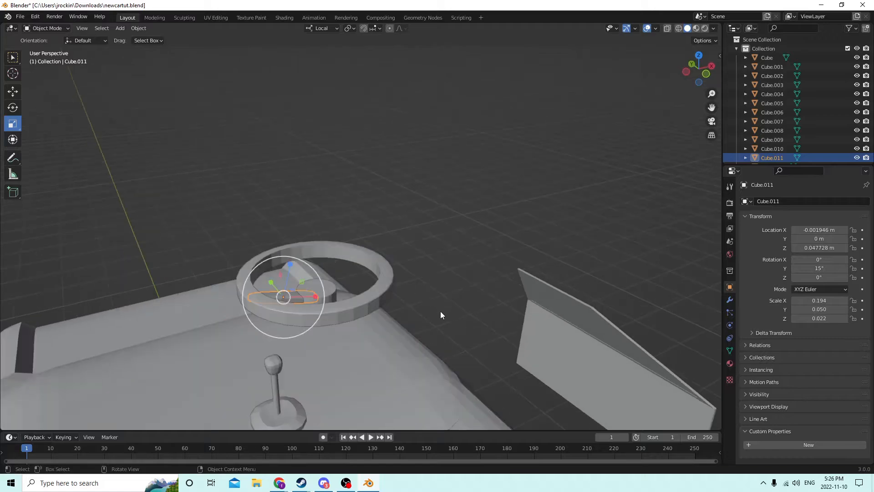
{"action": "middle_click_drag", "start_coordinate": [441, 314], "coordinate": [385, 344]}
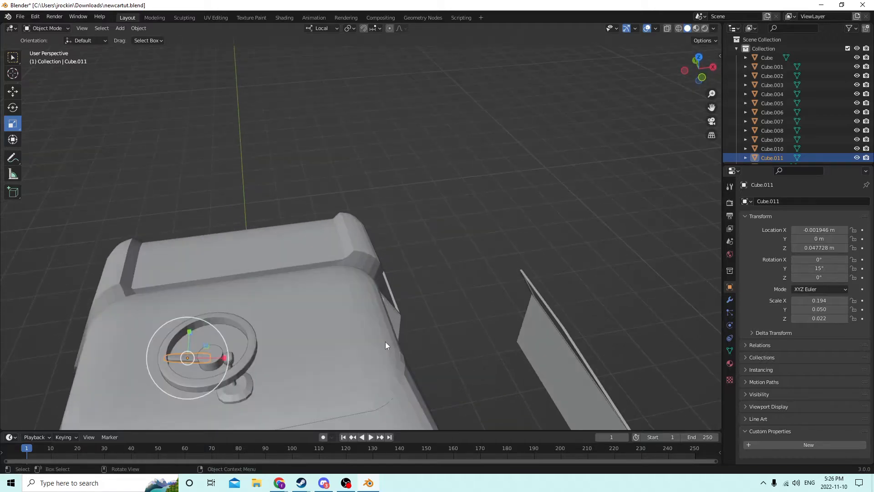
{"action": "left_click_drag", "start_coordinate": [709, 109], "coordinate": [817, 57]}
{"action": "middle_click_drag", "start_coordinate": [548, 221], "coordinate": [537, 228]}
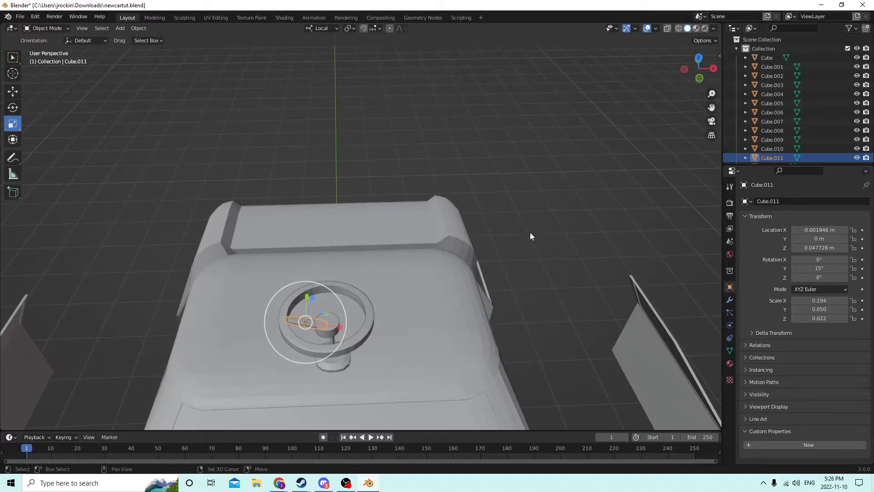
{"action": "key", "text": "shift+d"}
{"action": "key", "text": "Escape"}
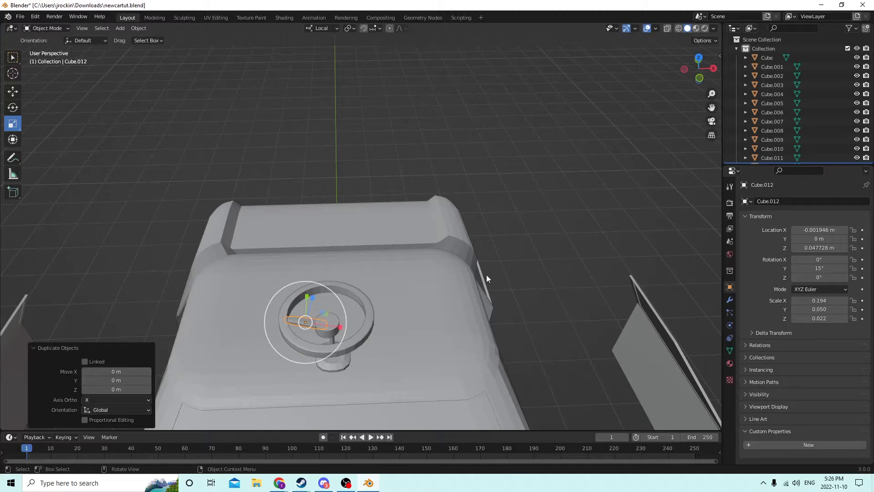
- Try a Y rotation of -15° on the duplicated spoke and set it back to 15°
{"action": "left_click", "coordinate": [815, 268]}
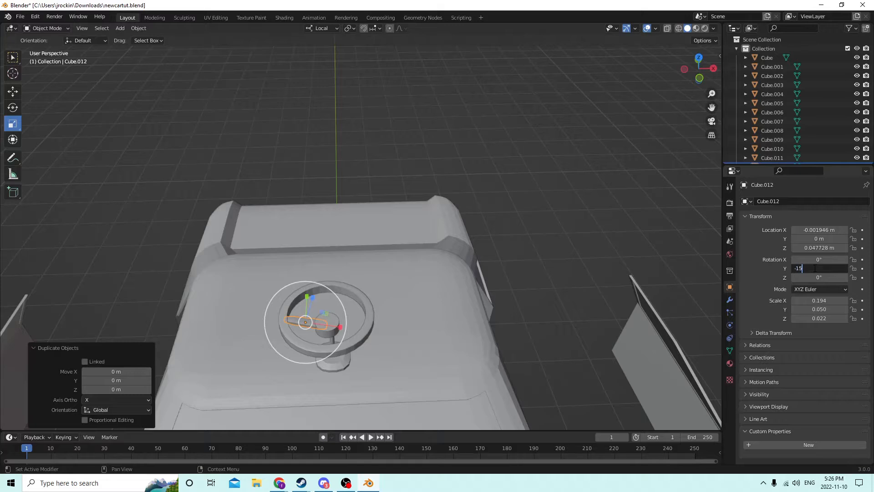
{"action": "key", "text": "Return"}
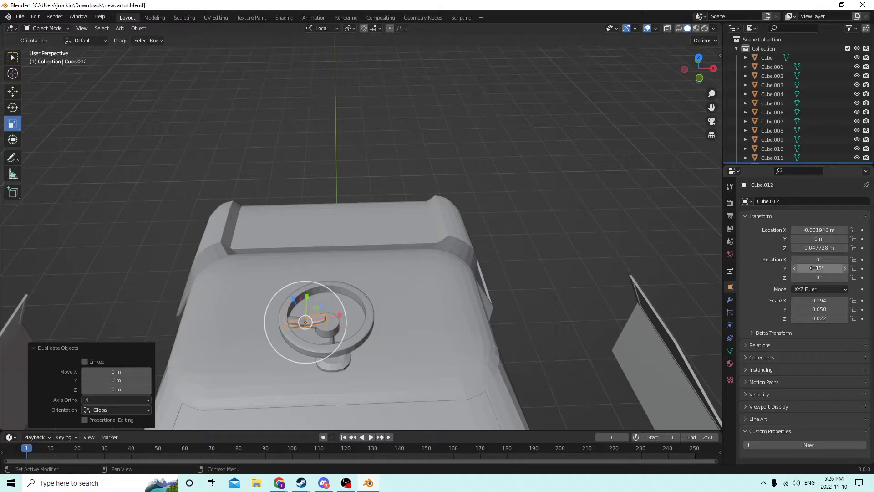
{"action": "left_click", "coordinate": [815, 268]}
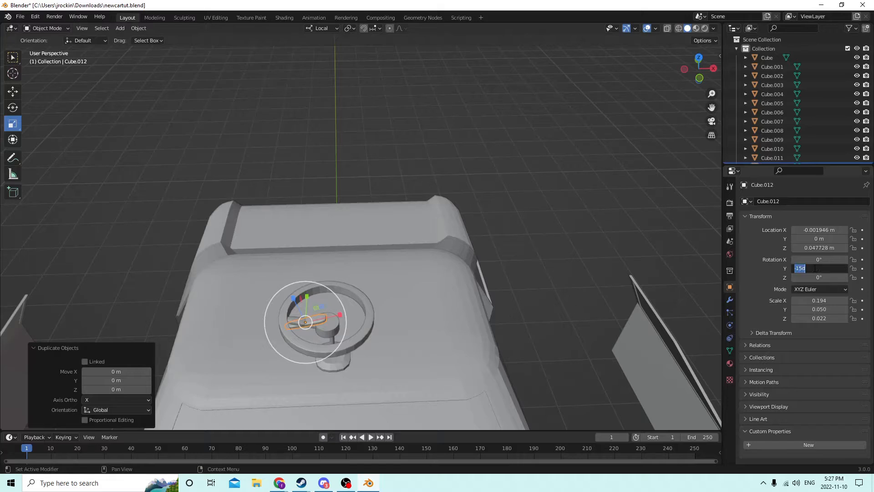
{"action": "type", "text": "15"}
{"action": "key", "text": "Return"}
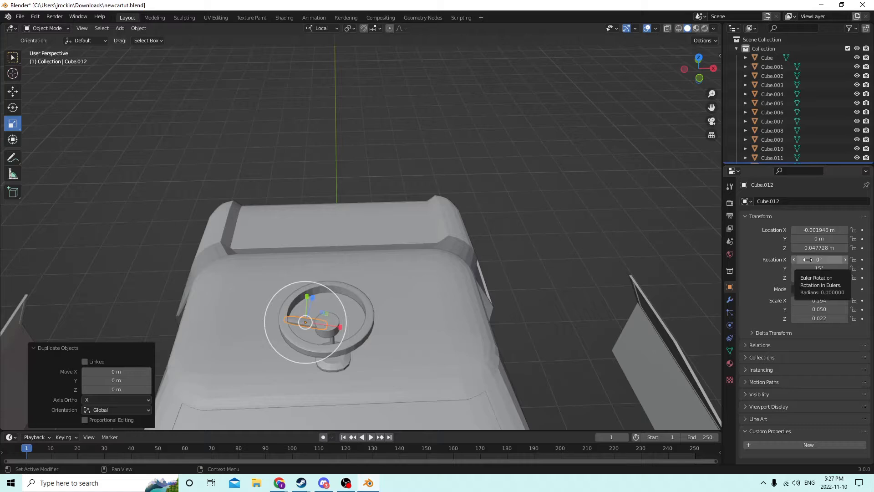
- Place the duplicated spoke on the opposite side of the hub by setting its X location to 0.001946 m
{"action": "left_click", "coordinate": [796, 230]}
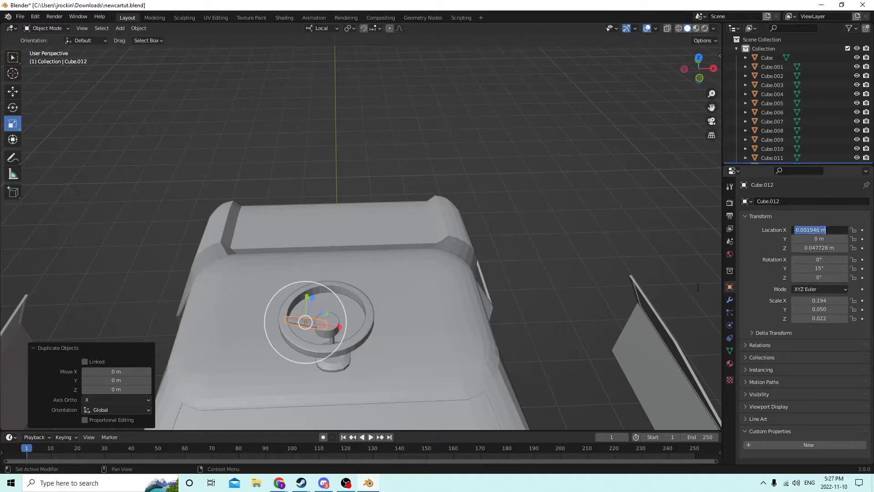
{"action": "left_click", "coordinate": [795, 230]}
{"action": "key", "text": "Return"}
{"action": "middle_click_drag", "start_coordinate": [594, 255], "coordinate": [602, 236]}
{"action": "middle_click_drag", "start_coordinate": [604, 232], "coordinate": [603, 233]}
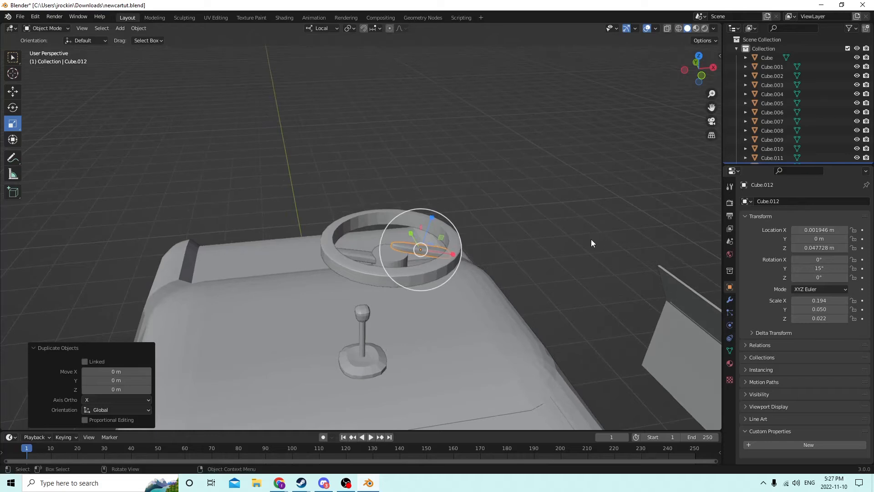
{"action": "mouse_move", "coordinate": [533, 248]}
{"action": "middle_mouse_down"}
{"action": "mouse_move", "coordinate": [522, 253]}
{"action": "mouse_move", "coordinate": [526, 269]}
{"action": "mouse_move", "coordinate": [526, 258]}
{"action": "middle_mouse_up"}
{"action": "scroll", "coordinate": [520, 256], "scroll_direction": "down", "scroll_amount": 2}
{"action": "scroll", "coordinate": [526, 269], "scroll_direction": "up", "scroll_amount": 2}
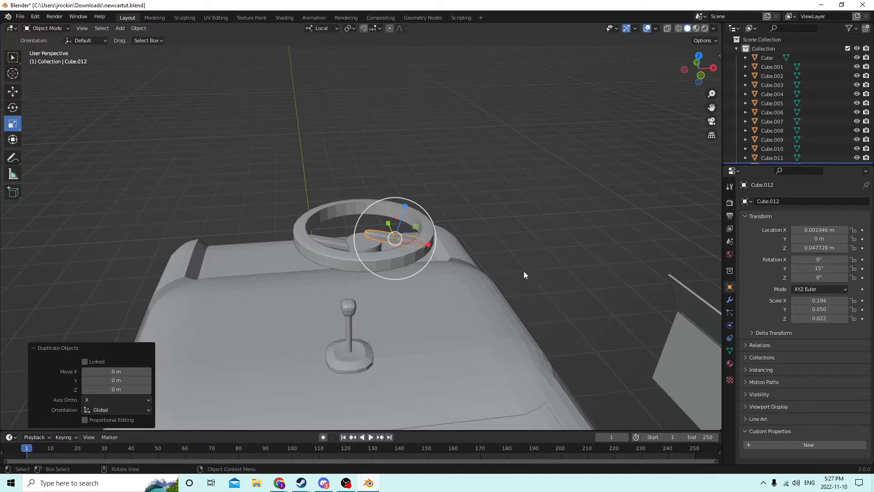
{"action": "middle_click_drag", "start_coordinate": [524, 271], "coordinate": [541, 293]}
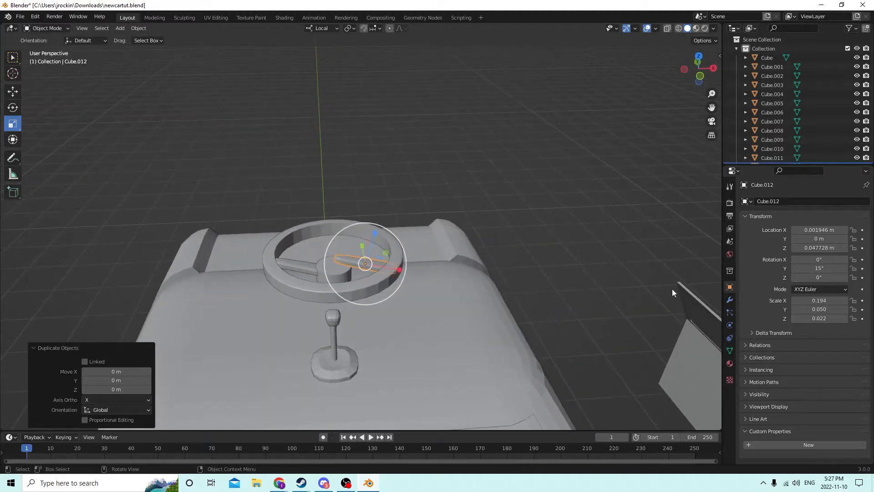
- Try an X rotation of 180° on the duplicated spoke and set it back to 0°
{"action": "left_click", "coordinate": [820, 259]}
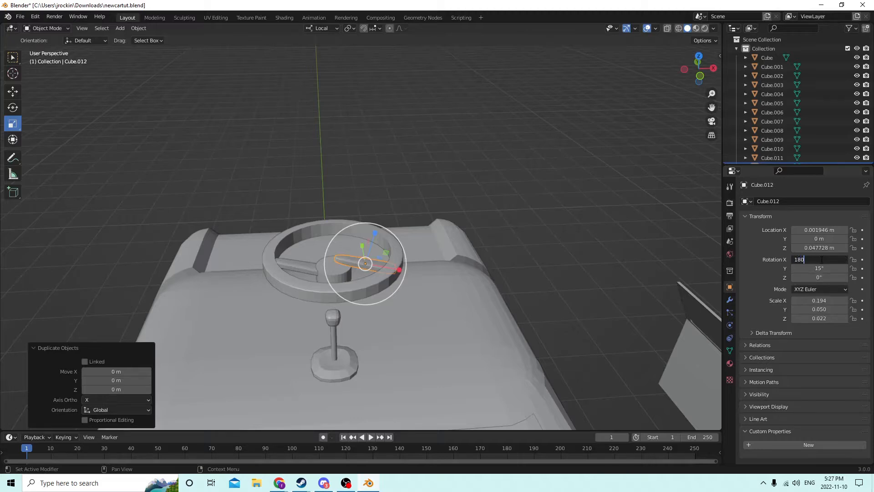
{"action": "key", "text": "Return"}
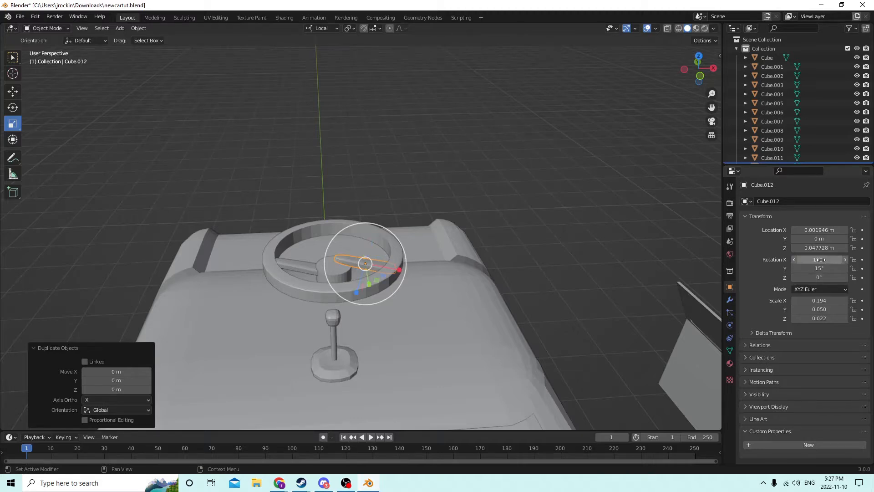
{"action": "left_click", "coordinate": [821, 260]}
{"action": "type", "text": "0"}
{"action": "key", "text": "Return"}
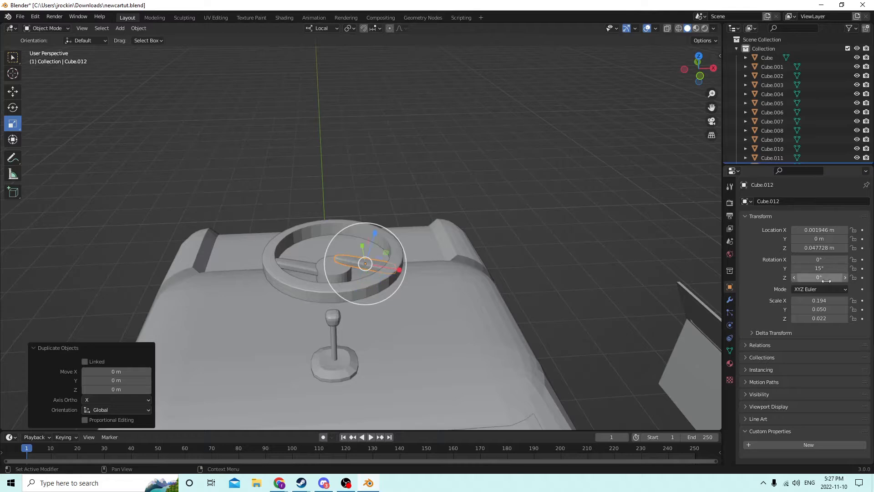
- Set the duplicated spoke's Z rotation to 180° so it slopes from the ring down to the hub
{"action": "left_click", "coordinate": [826, 278]}
{"action": "type", "text": "180"}
{"action": "key", "text": "Return"}
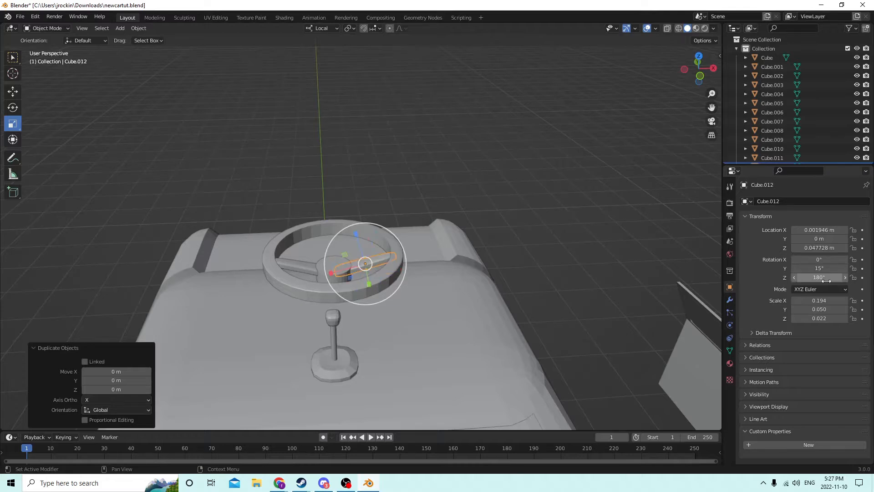
{"action": "middle_click_drag", "start_coordinate": [506, 226], "coordinate": [509, 246]}
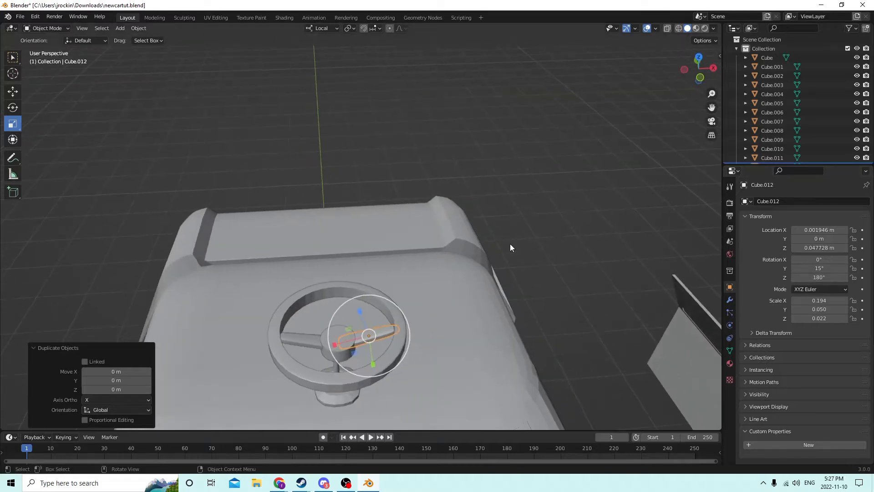
- Duplicate the second spoke in place and set the copy's Z rotation to 90°
{"action": "left_click", "coordinate": [502, 279]}
{"action": "middle_click_drag", "start_coordinate": [502, 281], "coordinate": [525, 278]}
{"action": "left_click", "coordinate": [468, 306]}
{"action": "middle_click_drag", "start_coordinate": [468, 308], "coordinate": [550, 280]}
{"action": "key", "text": "shift+d"}
{"action": "key", "text": "Escape"}
{"action": "left_click", "coordinate": [808, 278]}
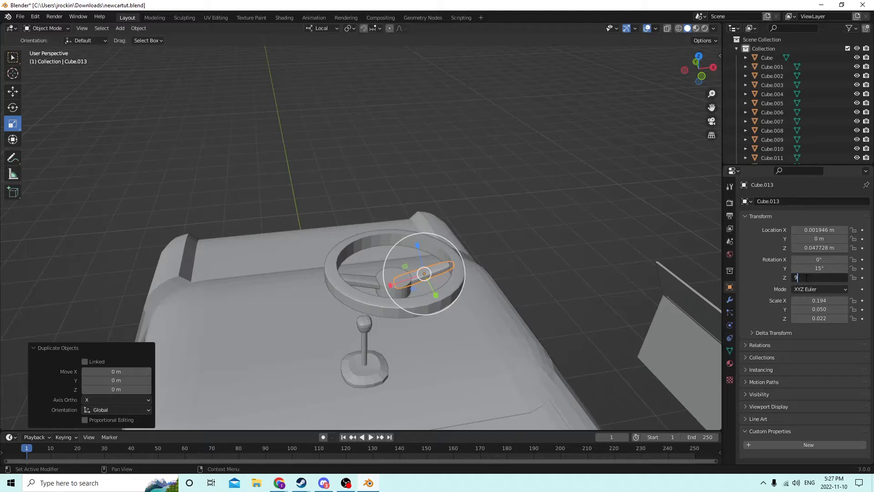
{"action": "key", "text": "Return"}
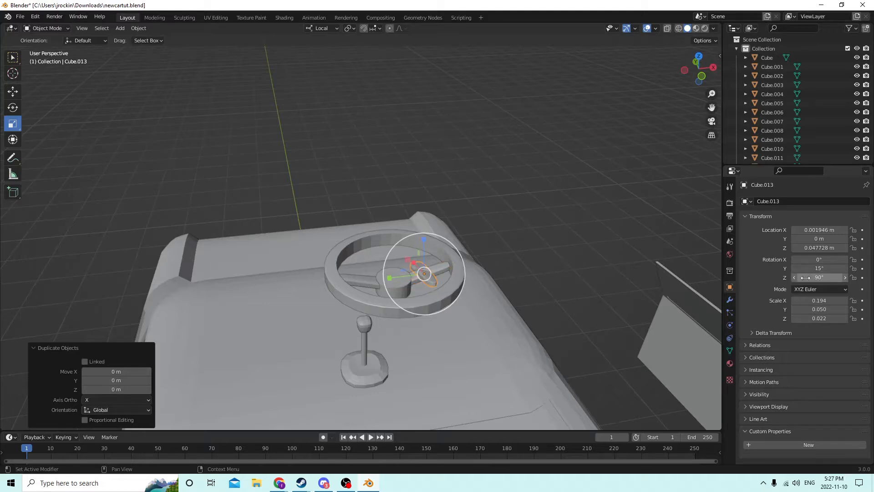
- Centre the third spoke on the hub along X by setting its X location to 0 m
{"action": "left_click", "coordinate": [799, 231]}
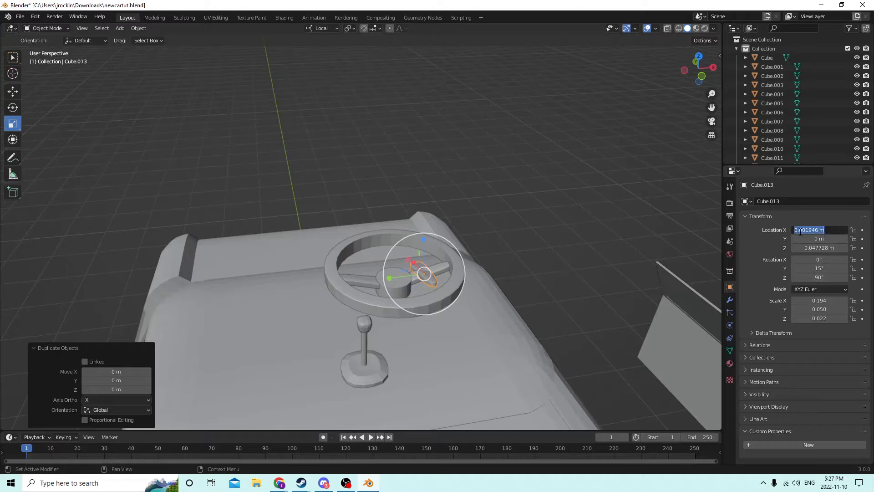
{"action": "type", "text": "0"}
{"action": "key", "text": "Return"}
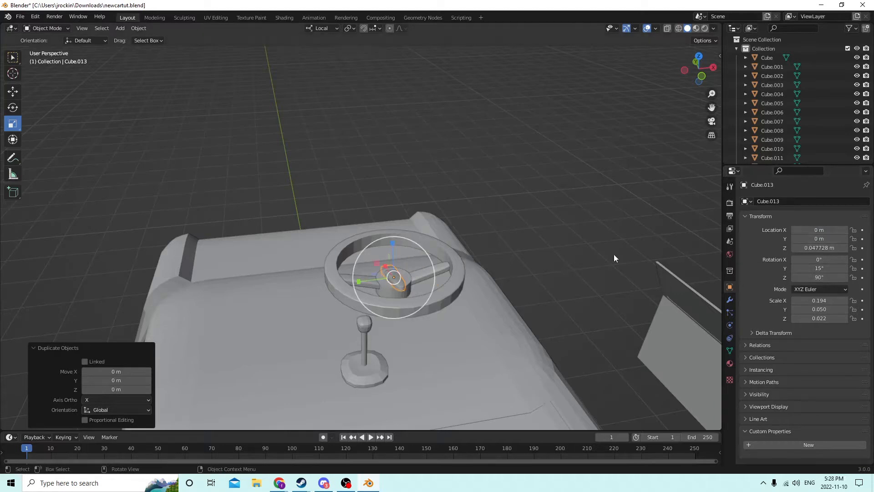
- Set the third spoke's Y rotation to 0° and move it off the hub's centre to about -0.00185 m in Y
{"action": "middle_click_drag", "start_coordinate": [614, 254], "coordinate": [638, 264]}
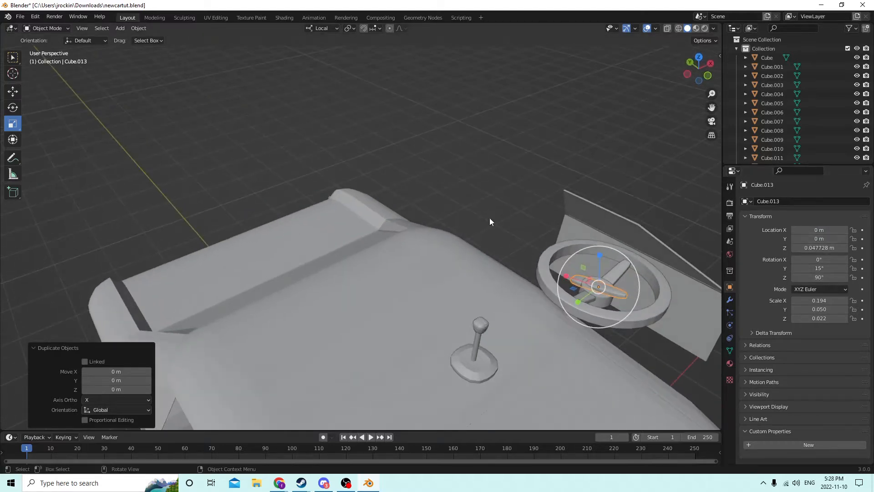
{"action": "left_click", "coordinate": [12, 91]}
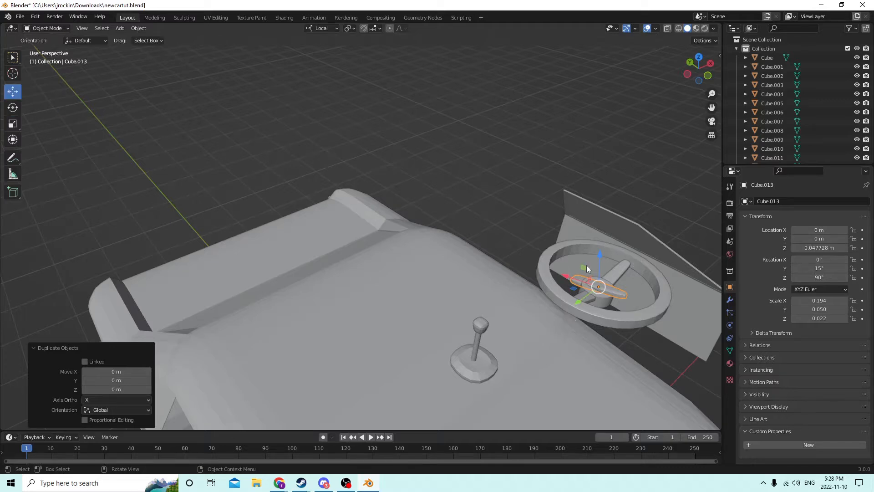
{"action": "middle_click_drag", "start_coordinate": [586, 268], "coordinate": [570, 261]}
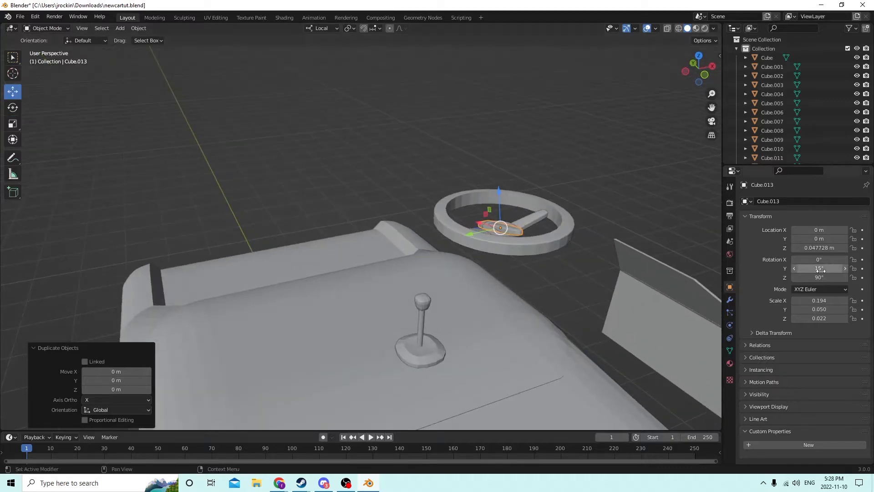
{"action": "key", "text": "Return"}
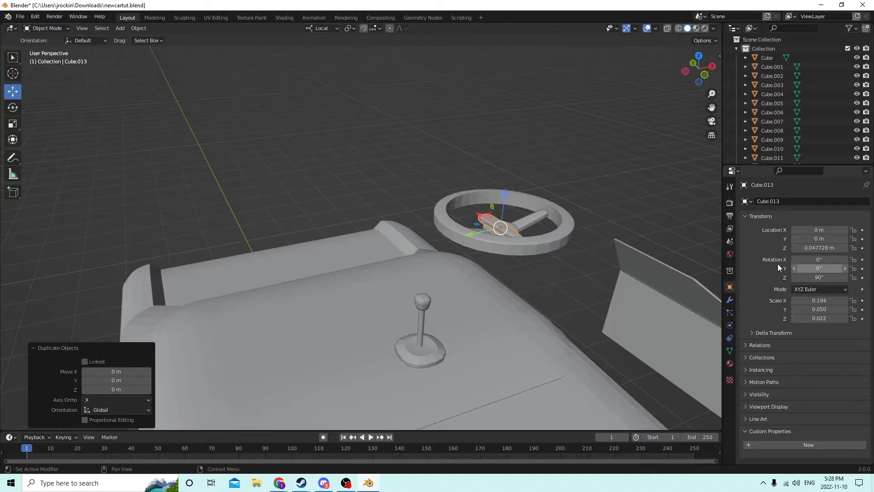
{"action": "middle_click_drag", "start_coordinate": [692, 255], "coordinate": [574, 233]}
{"action": "key", "text": "g"}
{"action": "key", "text": "y"}
{"action": "key", "text": "y"}
{"action": "left_click", "coordinate": [592, 261]}
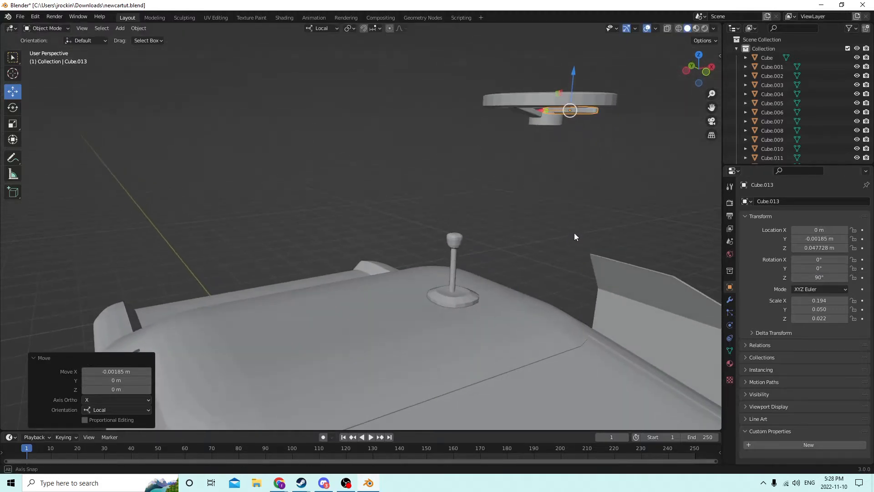
- Tilt the third spoke by setting its Y rotation to 15°
{"action": "left_click", "coordinate": [819, 269]}
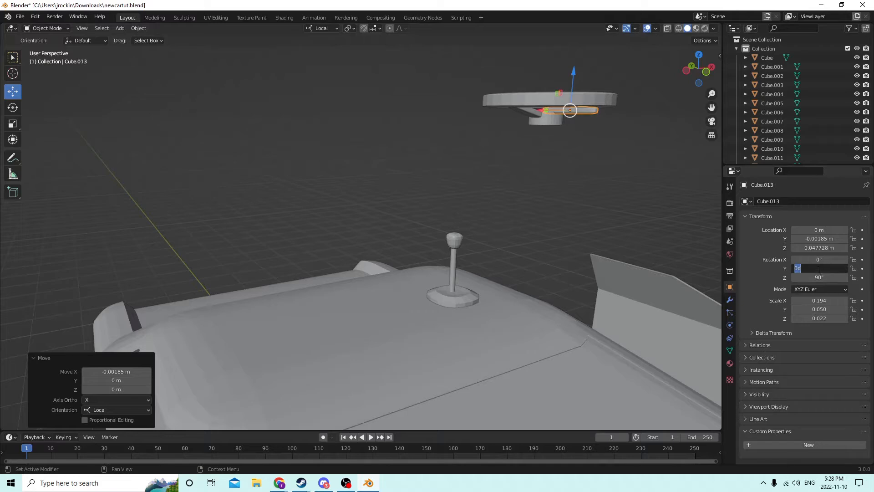
{"action": "type", "text": "15"}
{"action": "key", "text": "Return"}
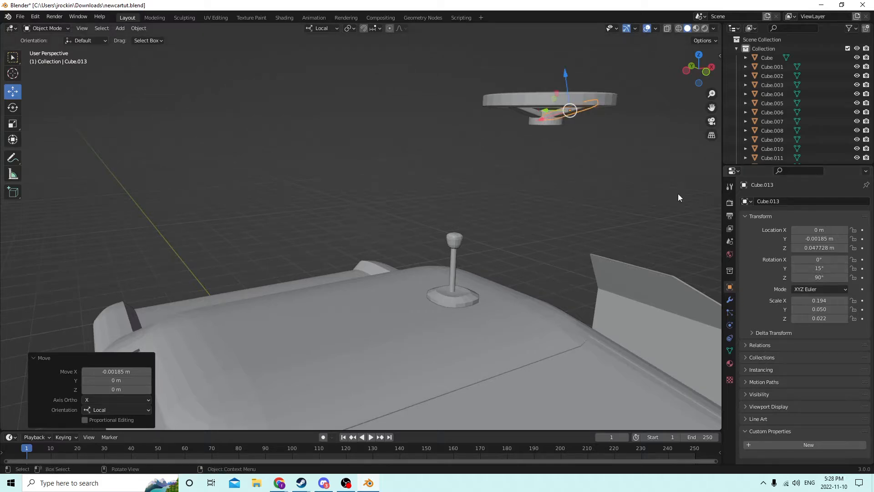
{"action": "middle_click_drag", "start_coordinate": [678, 193], "coordinate": [665, 133]}
{"action": "left_click", "coordinate": [623, 251]}
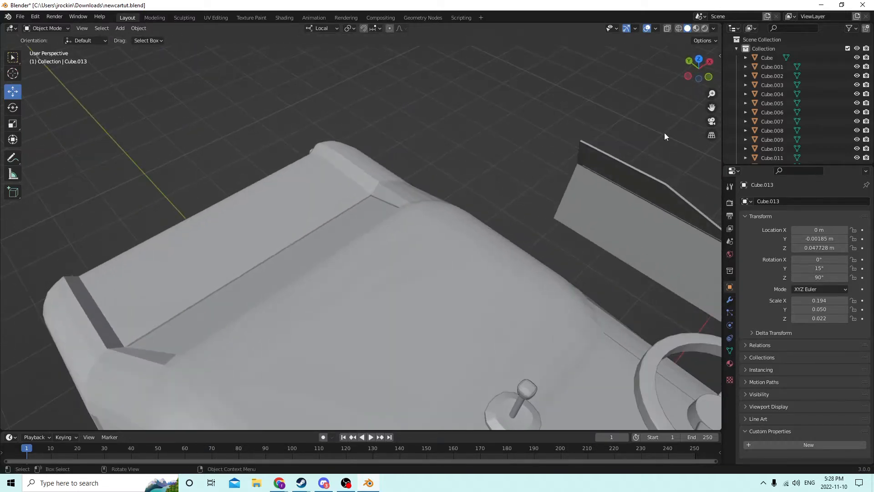
- Nudge the third spoke outward along its own length to about -0.002064 m in Y, and check its fit in the ring
{"action": "middle_click_drag", "start_coordinate": [713, 105], "coordinate": [586, 174]}
{"action": "left_click", "coordinate": [646, 247]}
{"action": "middle_click_drag", "start_coordinate": [646, 247], "coordinate": [624, 242]}
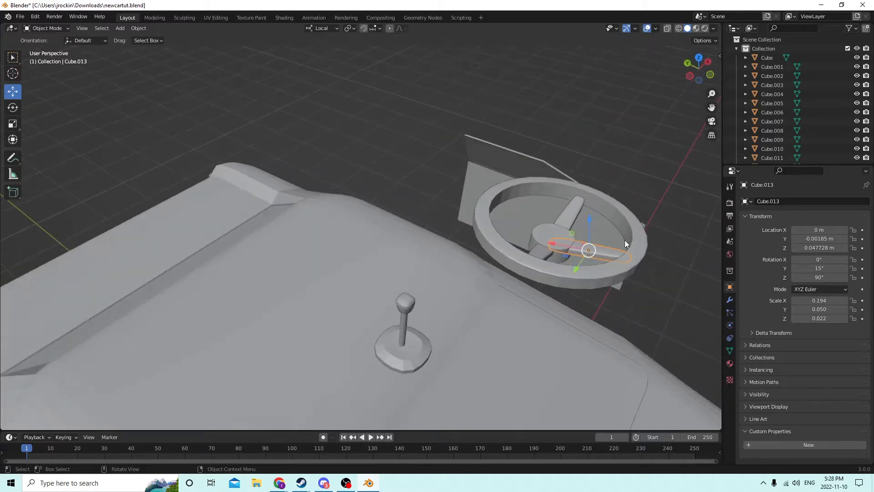
{"action": "left_click_drag", "start_coordinate": [556, 241], "coordinate": [552, 239]}
{"action": "middle_click_drag", "start_coordinate": [552, 239], "coordinate": [570, 244]}
{"action": "left_click", "coordinate": [573, 248]}
{"action": "middle_click_drag", "start_coordinate": [595, 271], "coordinate": [519, 306]}
{"action": "left_click", "coordinate": [562, 242]}
{"action": "middle_click_drag", "start_coordinate": [606, 195], "coordinate": [474, 244]}
{"action": "scroll", "coordinate": [464, 260], "scroll_direction": "up", "scroll_amount": 4}
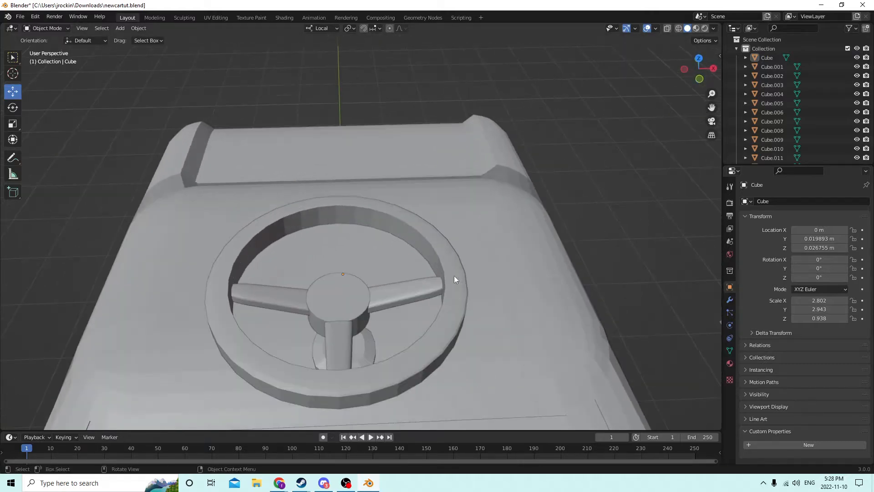
{"action": "left_click", "coordinate": [403, 295]}
{"action": "left_click", "coordinate": [286, 289], "text": "shift"}
{"action": "left_click", "coordinate": [334, 333], "text": "shift"}
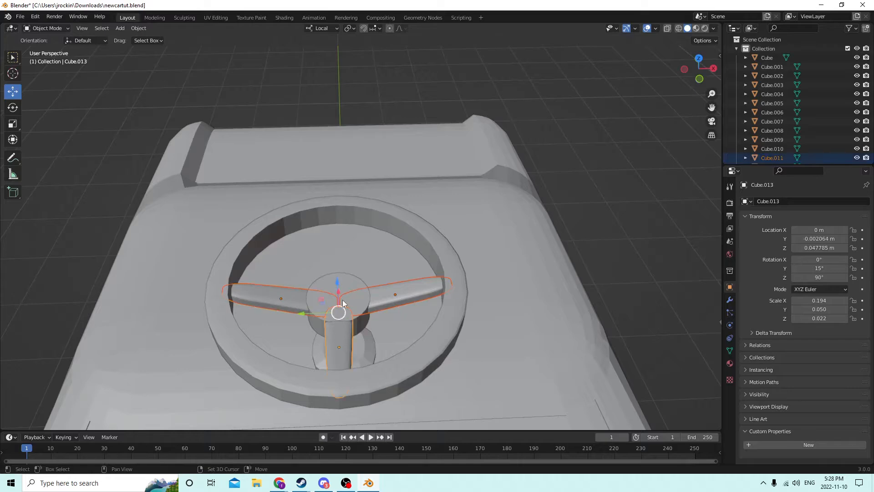
{"action": "scroll", "coordinate": [436, 272], "scroll_direction": "down", "scroll_amount": 2}
{"action": "middle_click_drag", "start_coordinate": [436, 271], "coordinate": [364, 239]}
- Duplicate the hub cylinder, scale the copy to 0.855 and raise it to about 0.048035 m in Z as a hub cap
{"action": "left_click", "coordinate": [350, 223]}
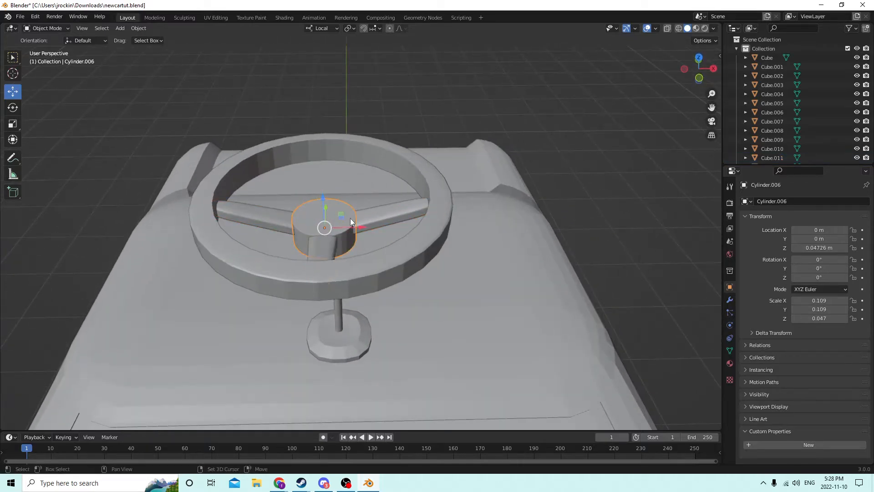
{"action": "key", "text": "shift+d"}
{"action": "right_click", "coordinate": [377, 203]}
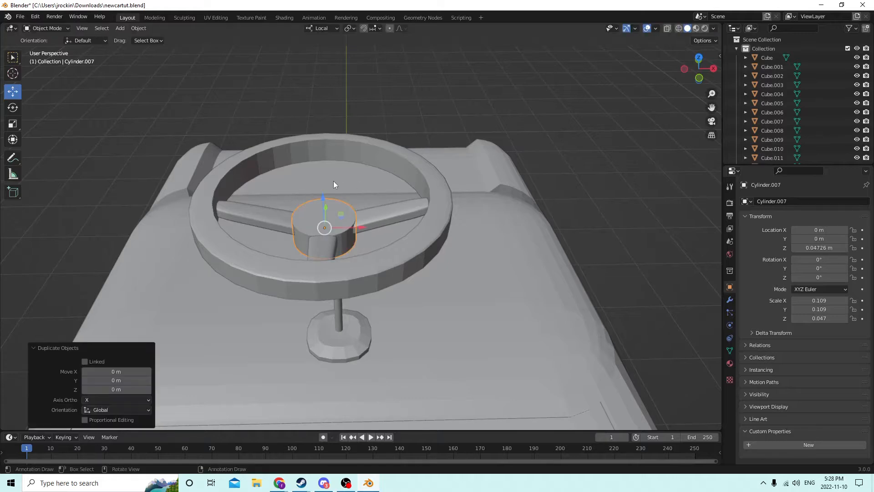
{"action": "left_click_drag", "start_coordinate": [321, 195], "coordinate": [320, 176]}
{"action": "key", "text": "s"}
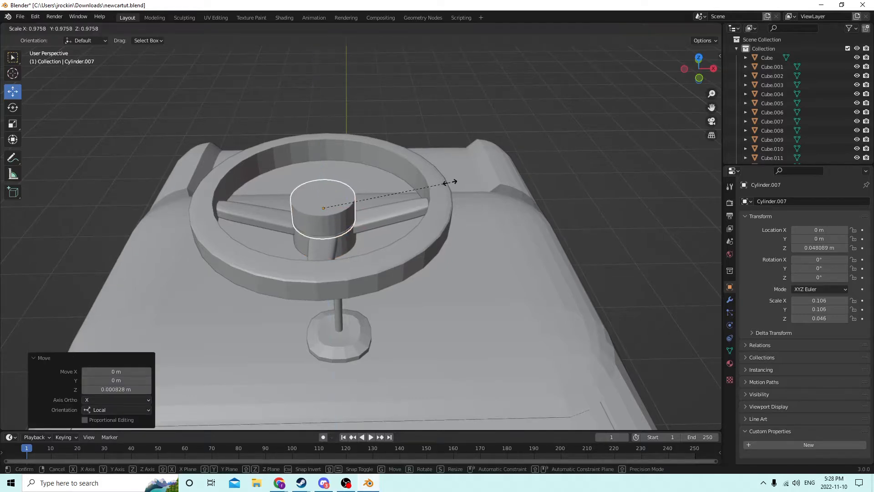
{"action": "left_click", "coordinate": [433, 182]}
{"action": "middle_click_drag", "start_coordinate": [433, 182], "coordinate": [397, 177]}
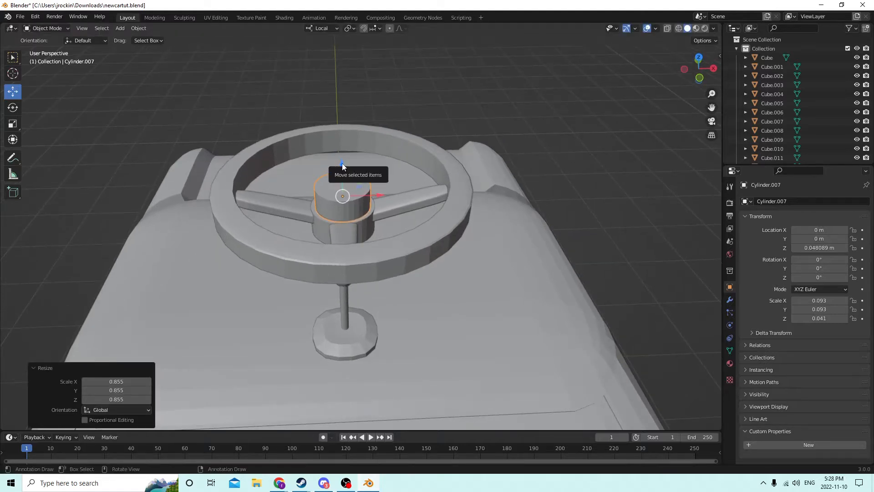
{"action": "left_click_drag", "start_coordinate": [343, 165], "coordinate": [343, 167]}
- Bevel the hub cap's top face about 0.00775 m wide with 6 segments
{"action": "key", "text": "Tab"}
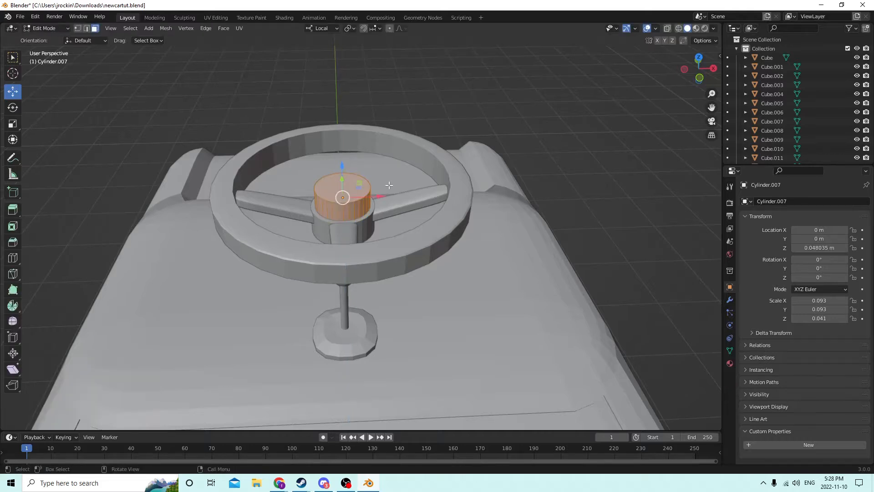
{"action": "left_click", "coordinate": [333, 184]}
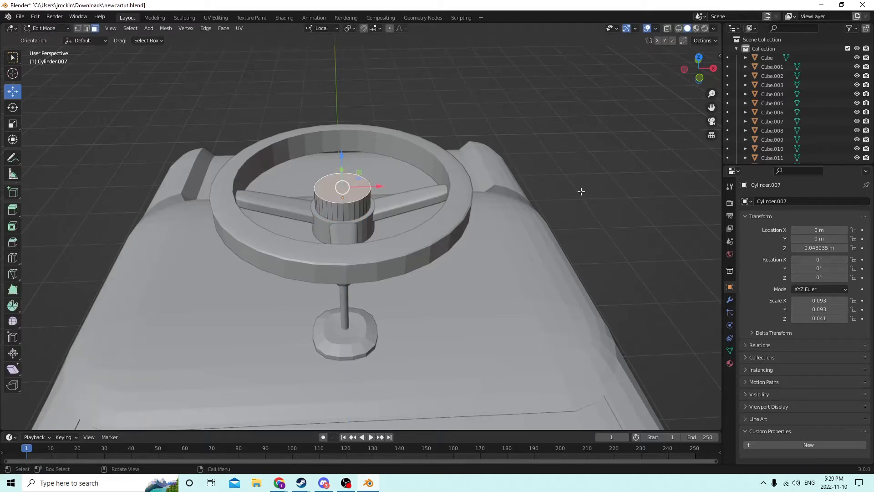
{"action": "key", "text": "ctrl+b"}
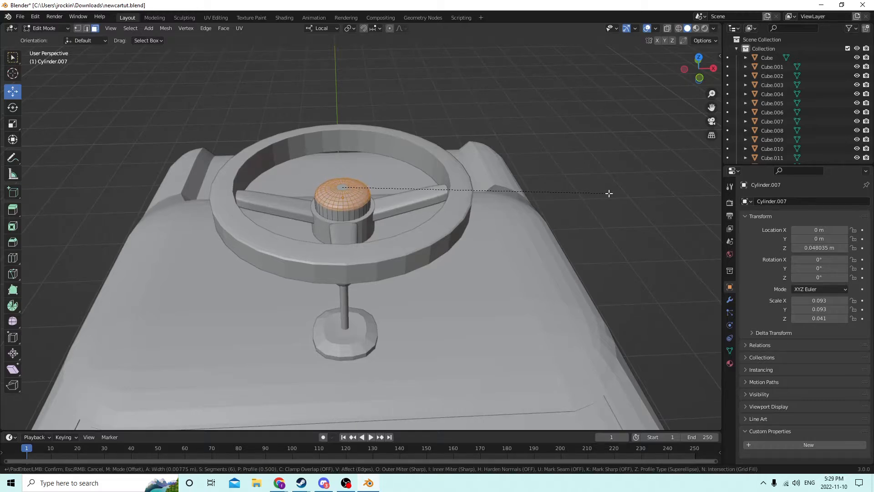
{"action": "left_click", "coordinate": [609, 193]}
{"action": "middle_click_drag", "start_coordinate": [609, 186], "coordinate": [598, 216]}
{"action": "key", "text": "Tab"}
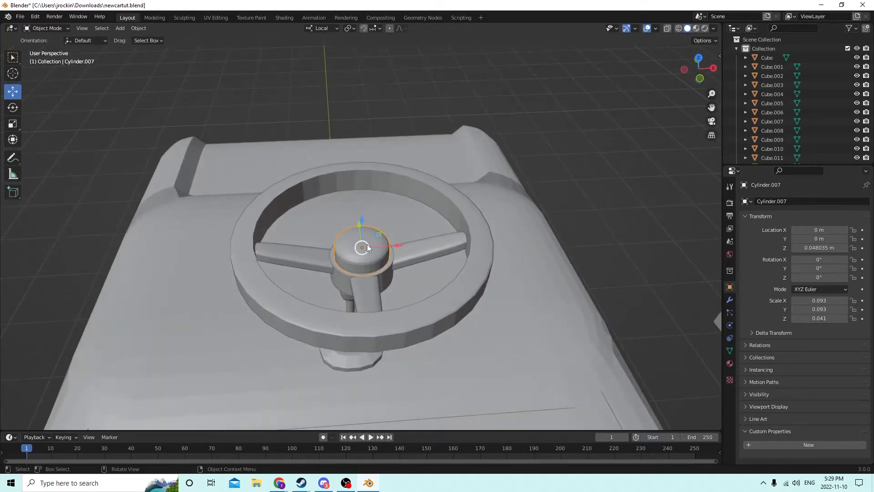
{"action": "middle_click_drag", "start_coordinate": [367, 248], "coordinate": [367, 244]}
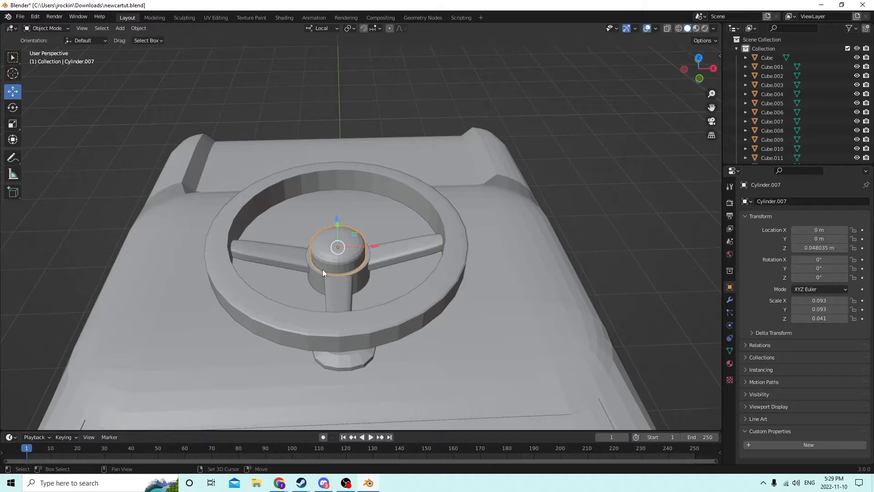
- Duplicate the hub cylinder in place and move the copy about 0.005209 m straight down below the wheel
{"action": "middle_click_drag", "start_coordinate": [312, 269], "coordinate": [374, 182]}
{"action": "left_click", "coordinate": [385, 177]}
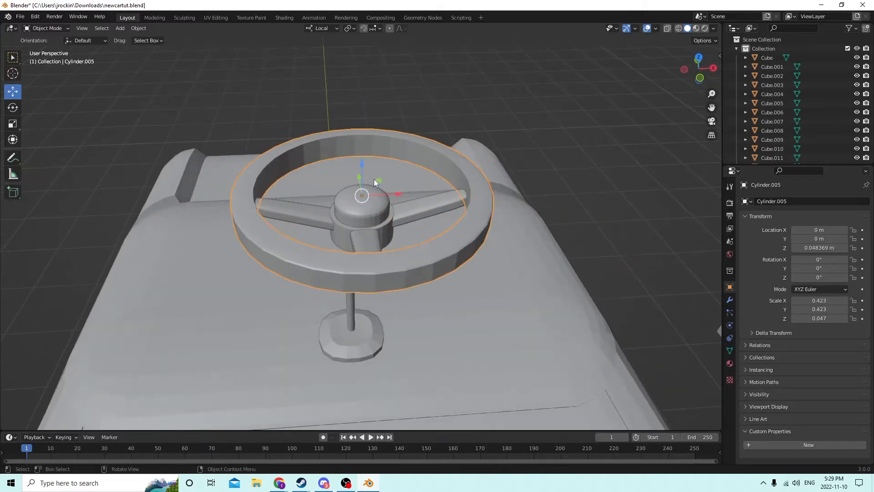
{"action": "left_click", "coordinate": [342, 233]}
{"action": "key", "text": "shift+d"}
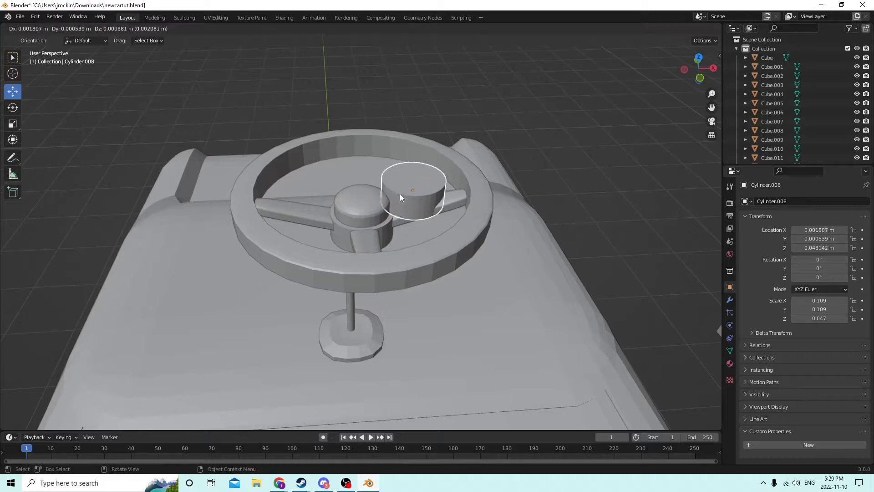
{"action": "right_click", "coordinate": [400, 193]}
{"action": "middle_click_drag", "start_coordinate": [400, 193], "coordinate": [373, 93]}
{"action": "left_click_drag", "start_coordinate": [362, 74], "coordinate": [370, 204]}
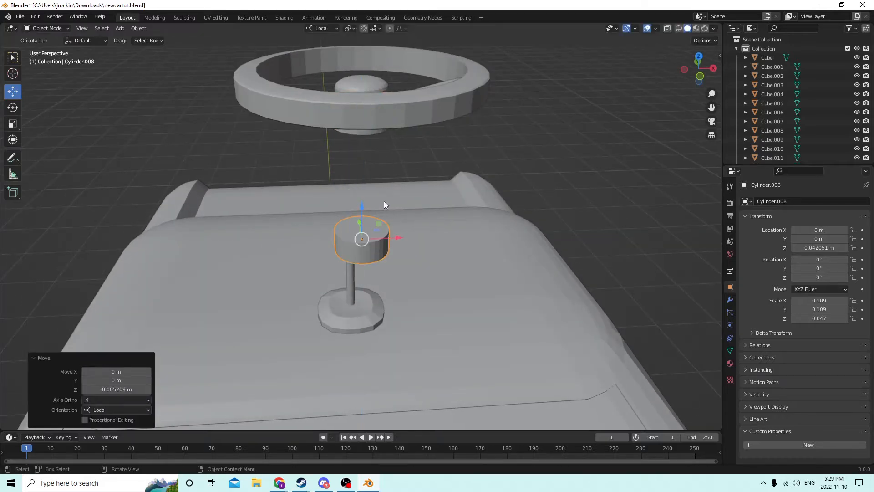
- Scale the lowered cylinder to 0.882 and stretch it along Z by about 11.5 times to form a steering column
{"action": "key", "text": "s"}
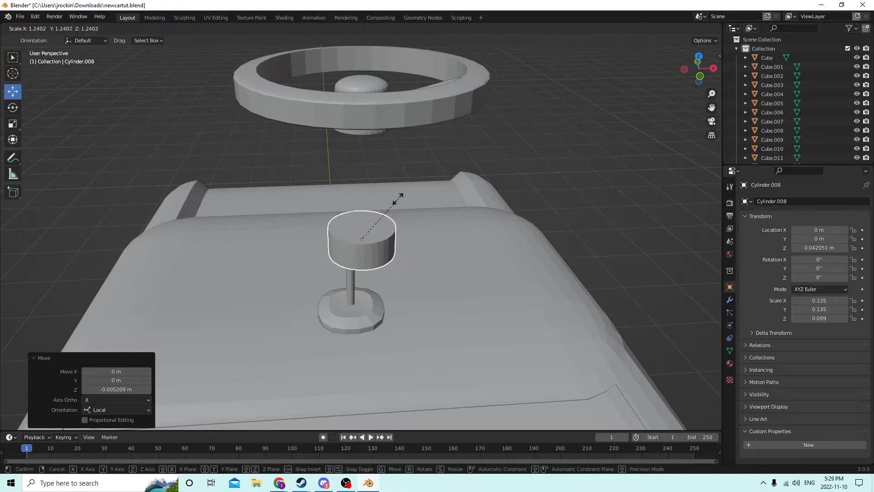
{"action": "left_click", "coordinate": [380, 204]}
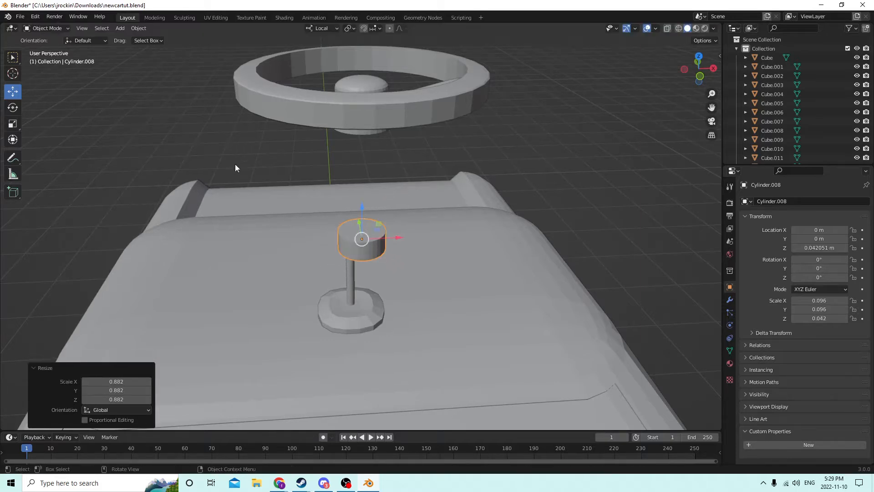
{"action": "left_click", "coordinate": [11, 124]}
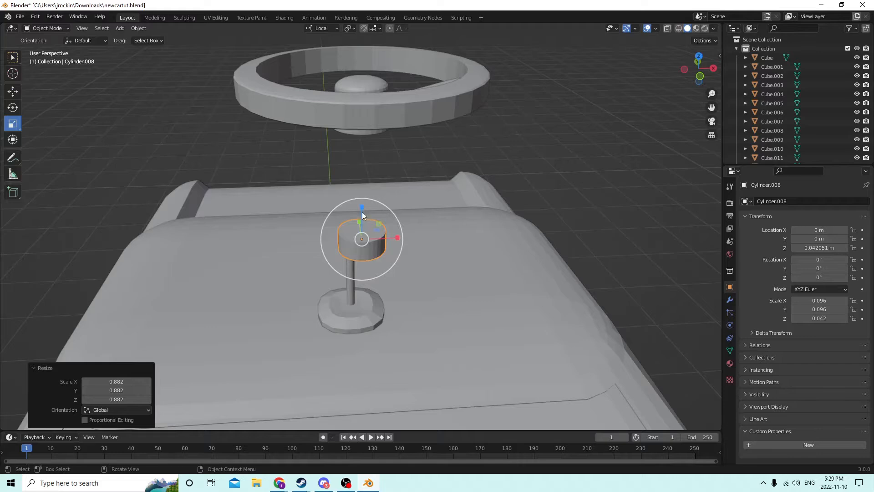
{"action": "left_click_drag", "start_coordinate": [361, 212], "coordinate": [357, 291]}
{"action": "middle_click_drag", "start_coordinate": [358, 292], "coordinate": [335, 269]}
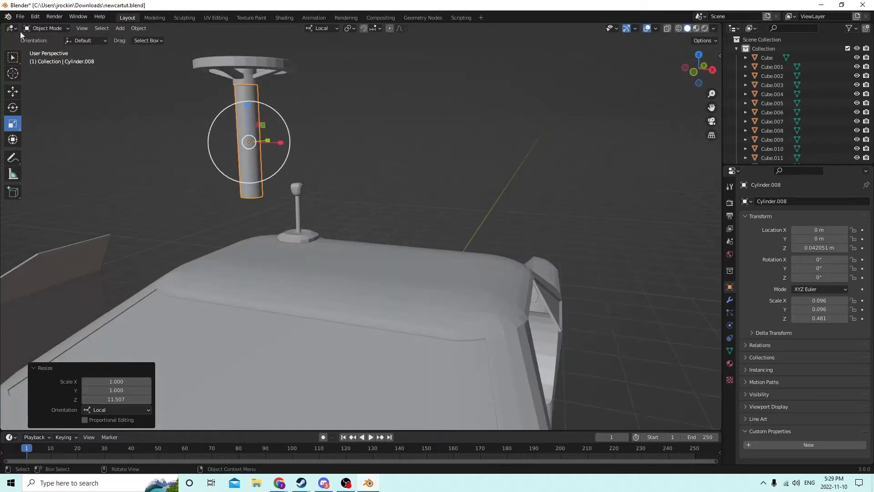
- Lower the steering column to about 0.040377 m in Z and lengthen it slightly along Z
{"action": "left_click", "coordinate": [13, 91]}
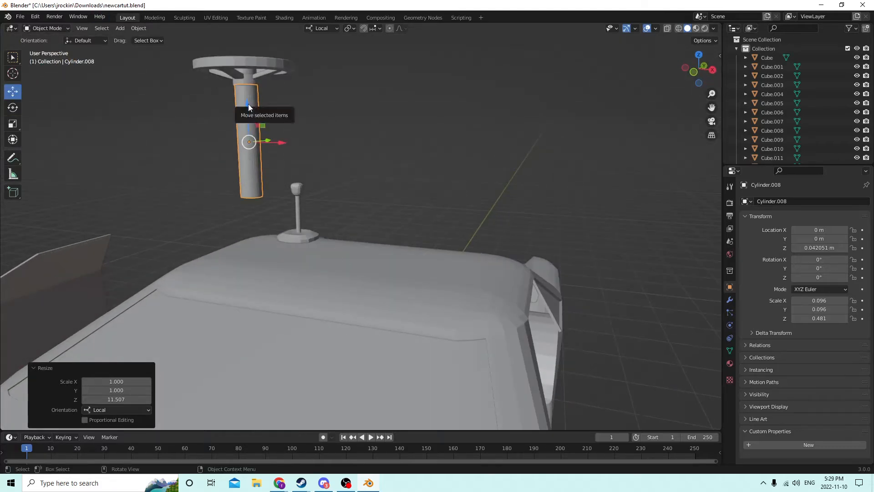
{"action": "mouse_move", "coordinate": [248, 103]}
{"action": "left_mouse_down"}
{"action": "mouse_move", "coordinate": [214, 115]}
{"action": "mouse_move", "coordinate": [245, 107]}
{"action": "left_mouse_up"}
{"action": "left_click", "coordinate": [12, 124]}
{"action": "middle_click_drag", "start_coordinate": [245, 107], "coordinate": [298, 162]}
{"action": "mouse_move", "coordinate": [440, 238]}
{"action": "middle_mouse_down"}
{"action": "mouse_move", "coordinate": [427, 222]}
{"action": "mouse_move", "coordinate": [444, 237]}
{"action": "middle_mouse_up"}
- Duplicate the steering column in place and scale the copy uniformly to 0.389
{"action": "key", "text": "shift+d"}
{"action": "right_click", "coordinate": [427, 230]}
{"action": "key", "text": "s"}
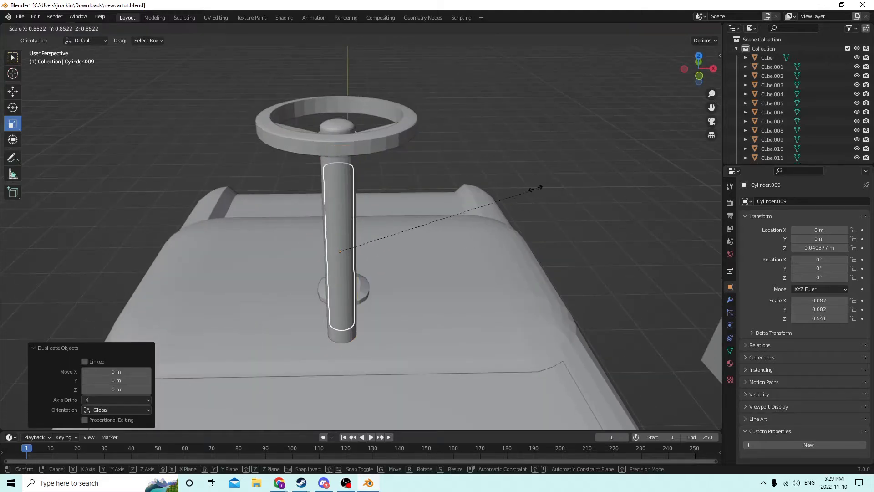
{"action": "left_click", "coordinate": [426, 202]}
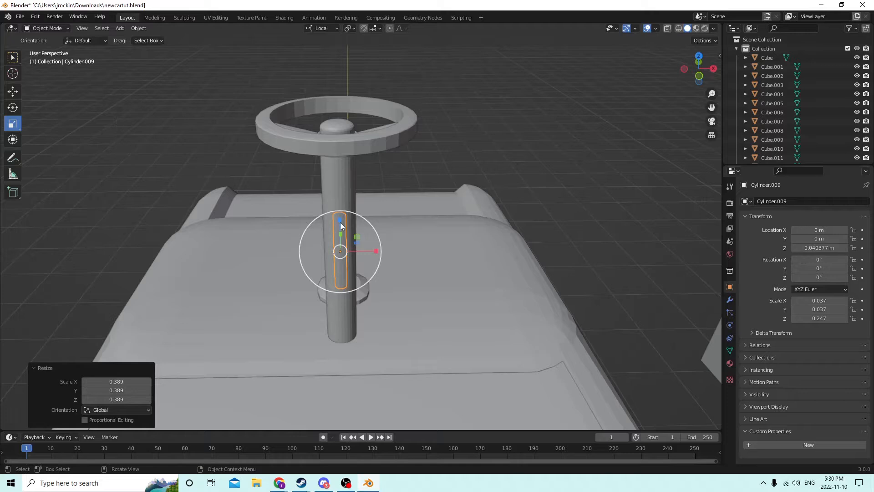
- Shorten the small cylinder to a Z scale of about 0.080 and place it beside the upper column at X 0.000961 m, Z 0.045117 m
{"action": "middle_click_drag", "start_coordinate": [341, 225], "coordinate": [332, 189]}
{"action": "left_click_drag", "start_coordinate": [328, 127], "coordinate": [318, 41]}
{"action": "left_click", "coordinate": [14, 92]}
{"action": "left_click_drag", "start_coordinate": [358, 81], "coordinate": [373, 79]}
{"action": "middle_click_drag", "start_coordinate": [372, 79], "coordinate": [370, 101]}
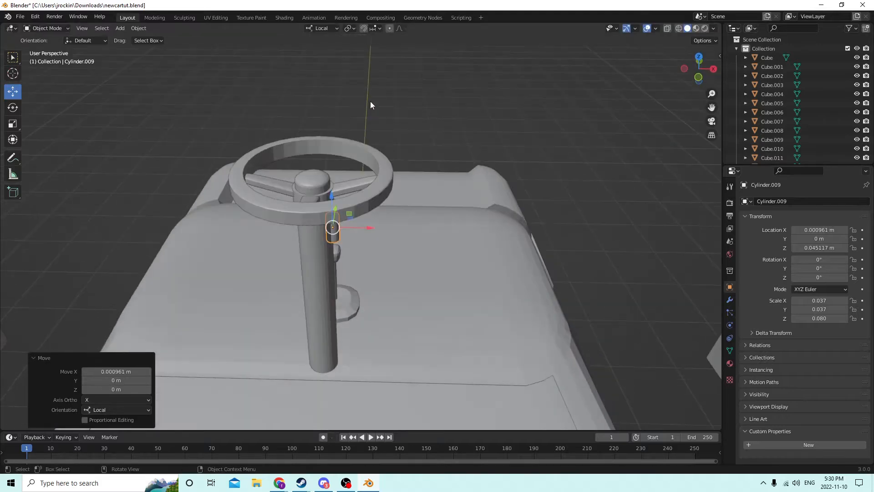
- Try an X rotation of 90° on the small cylinder and set it back to 0°
{"action": "left_click", "coordinate": [827, 260]}
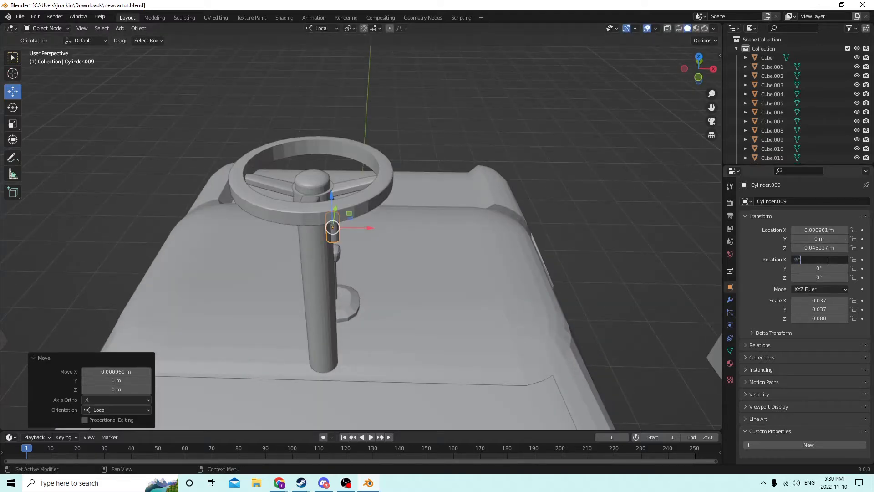
{"action": "key", "text": "Return"}
{"action": "left_click", "coordinate": [824, 259]}
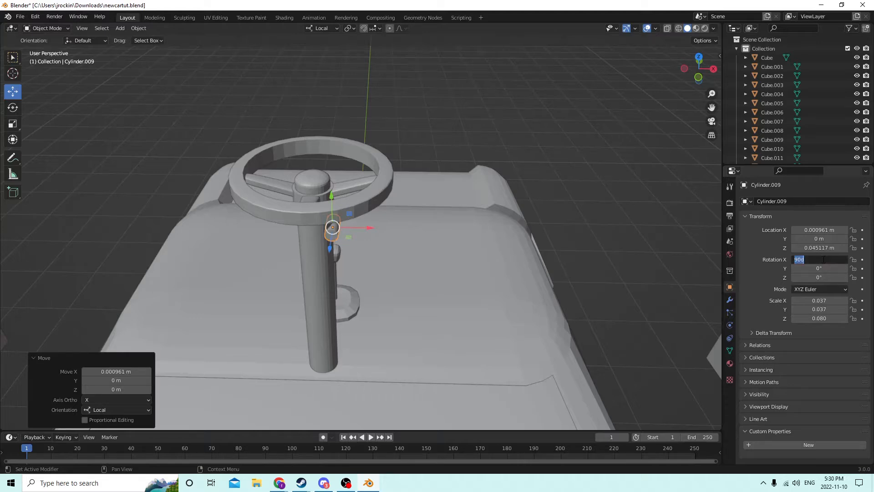
{"action": "type", "text": "0"}
{"action": "key", "text": "Return"}
- Lay the small cylinder on its side by setting its Y rotation to 90°
{"action": "left_click", "coordinate": [818, 268]}
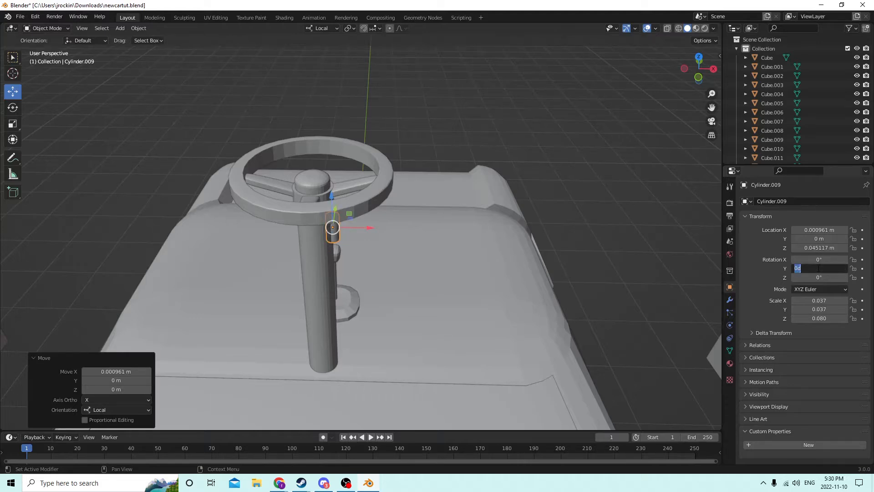
{"action": "type", "text": "90"}
{"action": "key", "text": "Return"}
{"action": "scroll", "coordinate": [417, 258], "scroll_direction": "up", "scroll_amount": 5}
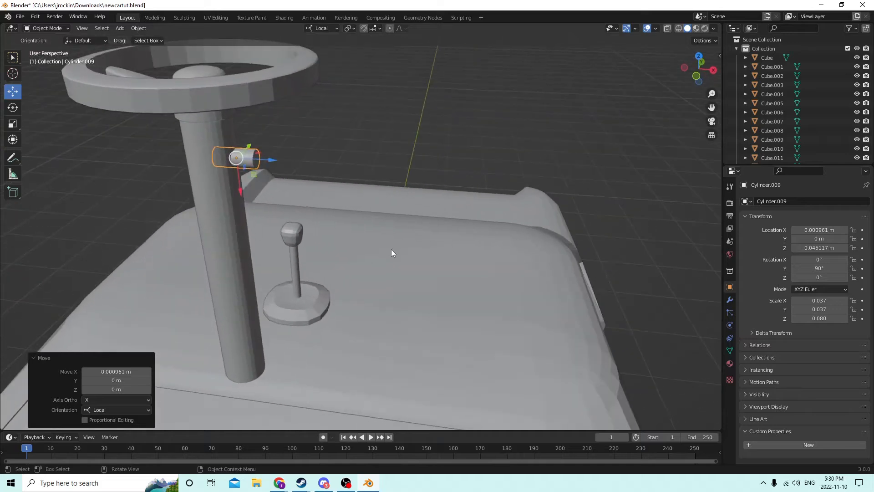
- Shorten the small cylinder along its local Z axis by a factor of 0.312 and enlarge it uniformly by 1.353
{"action": "middle_click_drag", "start_coordinate": [394, 251], "coordinate": [297, 244]}
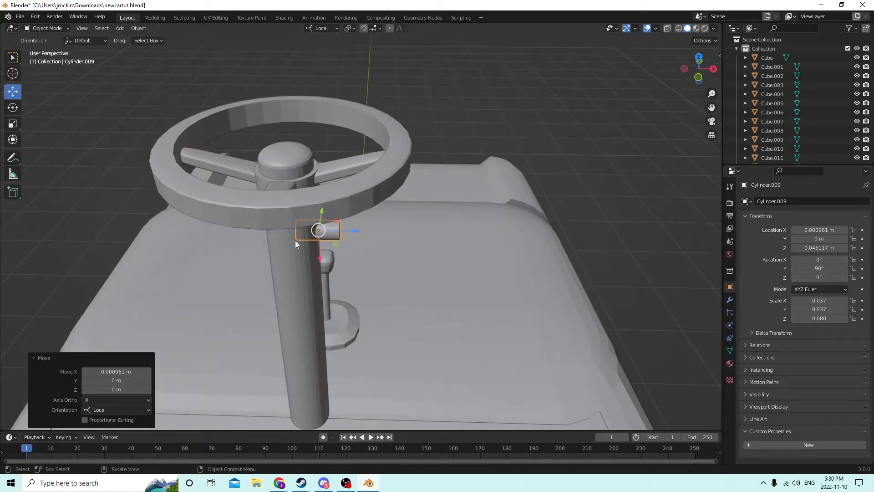
{"action": "left_click", "coordinate": [17, 125]}
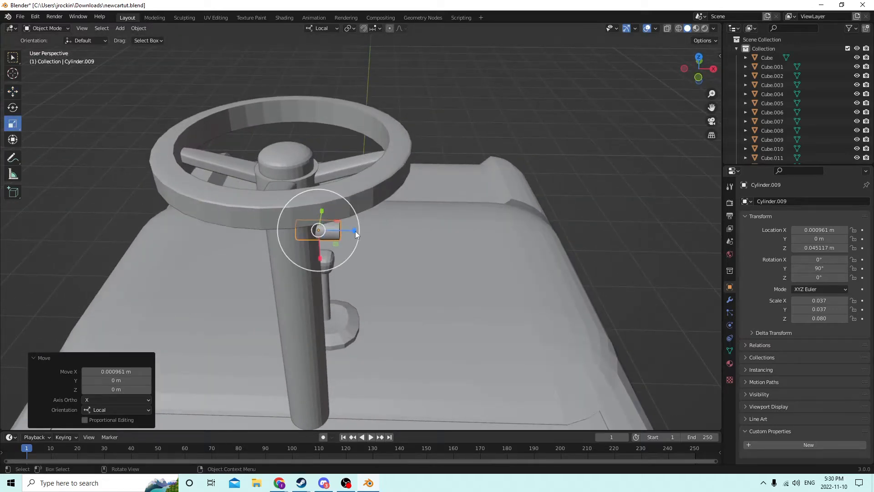
{"action": "left_click_drag", "start_coordinate": [355, 234], "coordinate": [329, 230]}
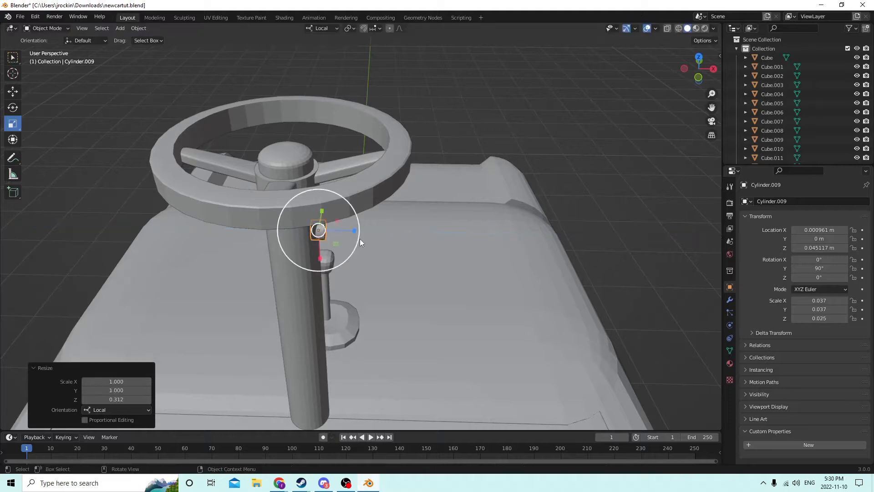
{"action": "middle_click_drag", "start_coordinate": [359, 242], "coordinate": [356, 243]}
{"action": "key", "text": "s"}
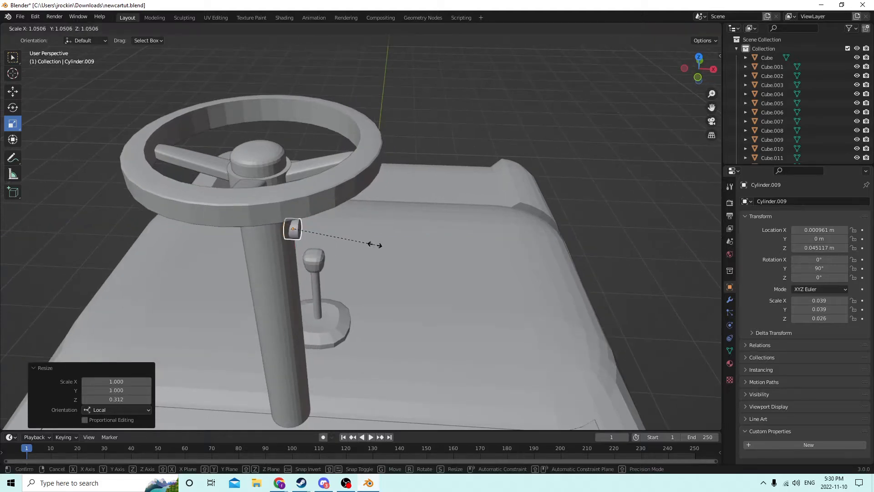
{"action": "left_click", "coordinate": [399, 247]}
{"action": "middle_click_drag", "start_coordinate": [372, 241], "coordinate": [356, 242]}
{"action": "scroll", "coordinate": [365, 236], "scroll_direction": "up", "scroll_amount": 1}
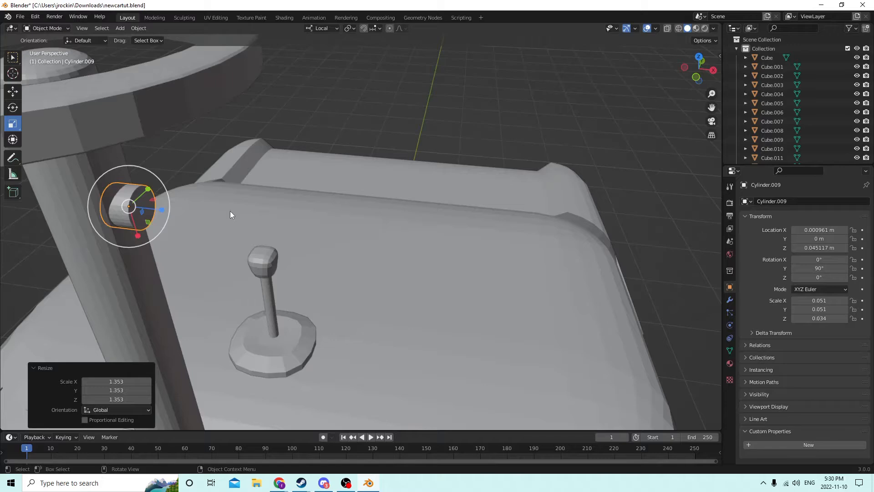
{"action": "scroll", "coordinate": [138, 211], "scroll_direction": "down", "scroll_amount": 3}
{"action": "middle_click_drag", "start_coordinate": [138, 213], "coordinate": [210, 246]}
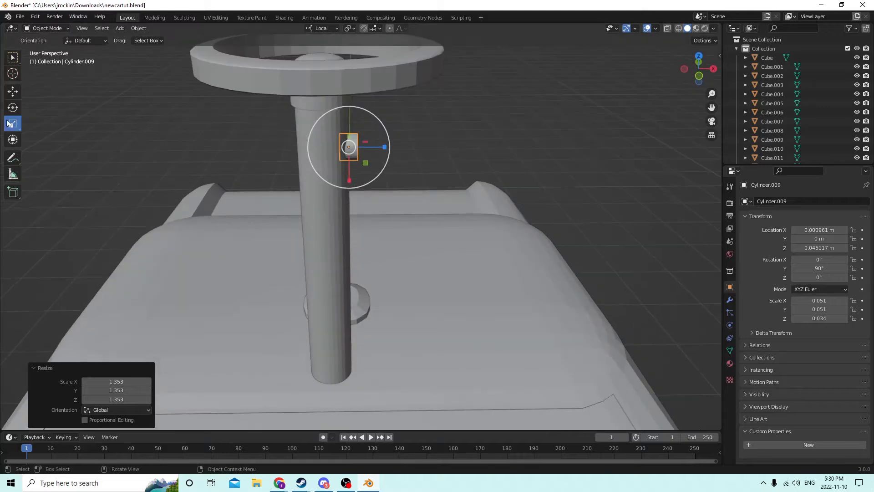
- Raise the small cylinder along the steering column to Z 0.045999 m, just below the wheel ring
{"action": "left_click", "coordinate": [14, 93]}
{"action": "mouse_move", "coordinate": [348, 113]}
{"action": "left_mouse_down"}
{"action": "mouse_move", "coordinate": [346, 98]}
{"action": "mouse_move", "coordinate": [357, 112]}
{"action": "left_mouse_up"}
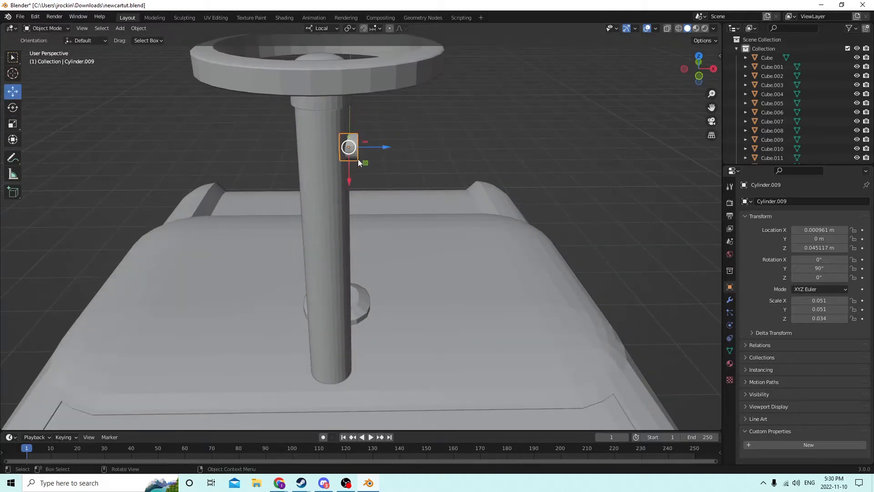
{"action": "left_click_drag", "start_coordinate": [348, 182], "coordinate": [348, 102]}
{"action": "middle_click_drag", "start_coordinate": [348, 102], "coordinate": [356, 153]}
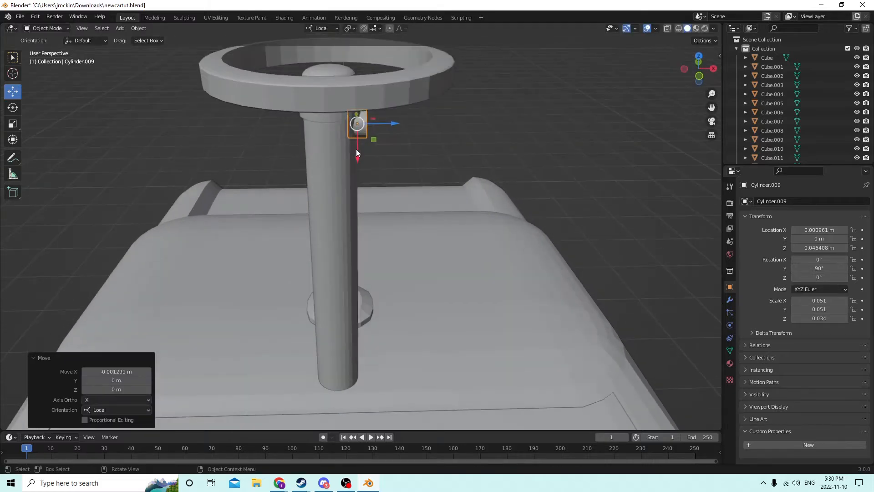
{"action": "left_click_drag", "start_coordinate": [357, 153], "coordinate": [356, 151]}
{"action": "middle_click_drag", "start_coordinate": [357, 150], "coordinate": [249, 153]}
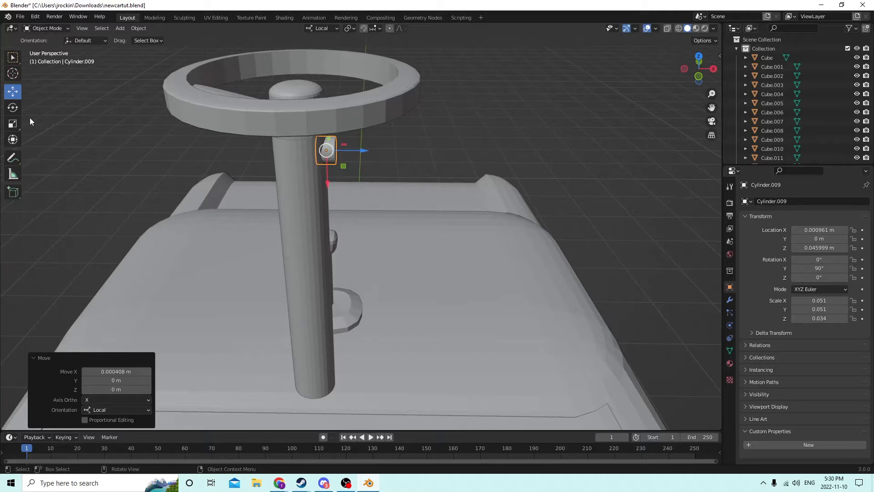
- Lengthen the small cylinder to a Z scale of 0.044 and shift it outward to X 0.00106 m
{"action": "left_click", "coordinate": [13, 123]}
{"action": "mouse_move", "coordinate": [364, 150]}
{"action": "left_mouse_down"}
{"action": "mouse_move", "coordinate": [375, 151]}
{"action": "mouse_move", "coordinate": [360, 151]}
{"action": "left_mouse_up"}
{"action": "left_click", "coordinate": [13, 91]}
{"action": "middle_click_drag", "start_coordinate": [360, 151], "coordinate": [261, 175]}
{"action": "scroll", "coordinate": [260, 146], "scroll_direction": "up", "scroll_amount": 2}
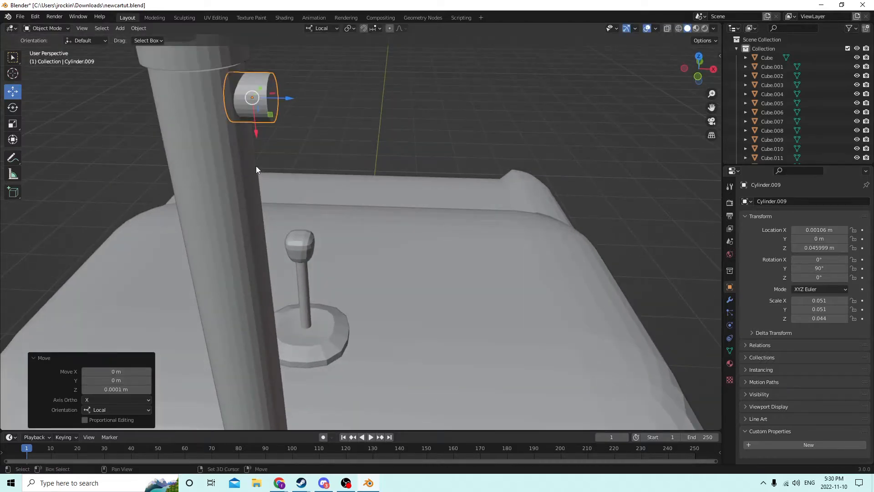
- Duplicate the small cylinder and move the copy 0.0015 m outward from the steering column along its local Z axis
{"action": "key", "text": "shift+d"}
{"action": "right_click", "coordinate": [351, 118]}
{"action": "middle_click_drag", "start_coordinate": [344, 129], "coordinate": [365, 129]}
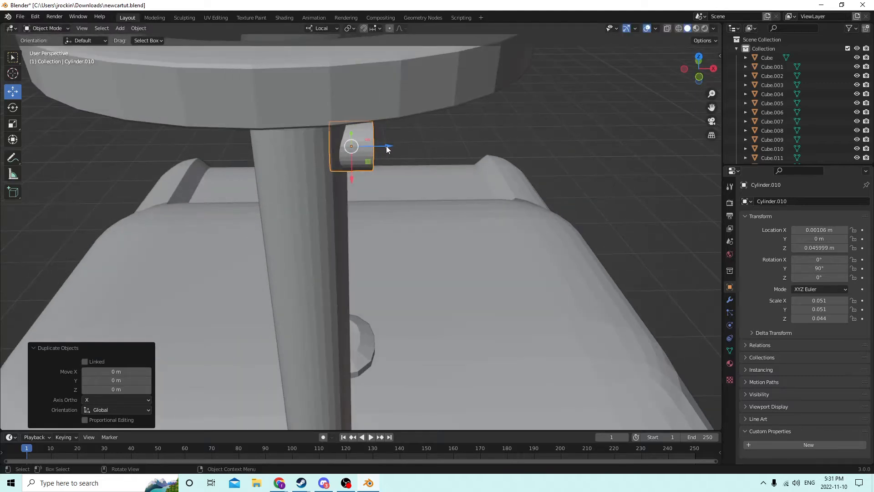
{"action": "left_click_drag", "start_coordinate": [386, 146], "coordinate": [448, 146]}
{"action": "middle_click_drag", "start_coordinate": [448, 146], "coordinate": [536, 160]}
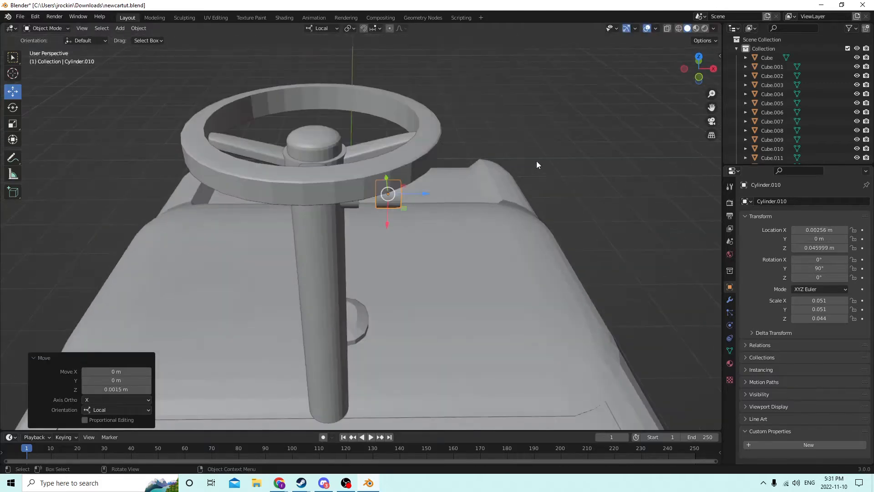
{"action": "scroll", "coordinate": [637, 188], "scroll_direction": "up", "scroll_amount": 5}
{"action": "scroll", "coordinate": [646, 198], "scroll_direction": "down", "scroll_amount": 3}
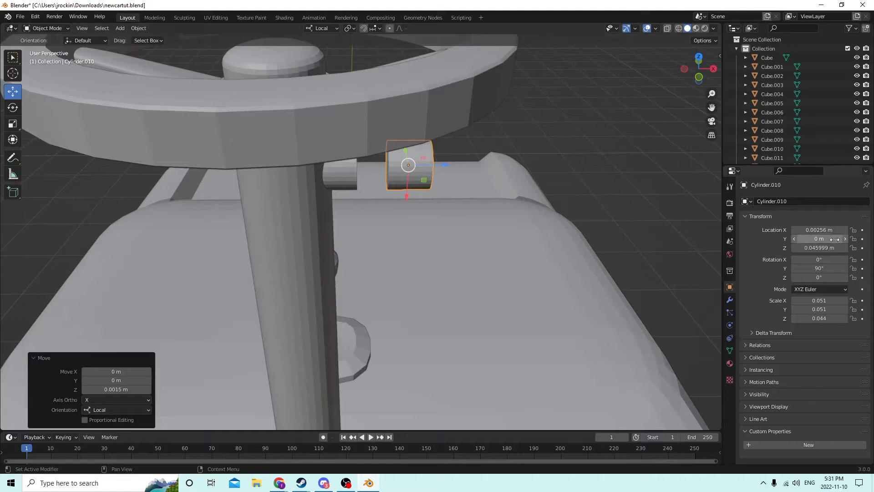
- Try a Y rotation of 0° and an X rotation of 90° on the copied cylinder, and restore its original sideways orientation
{"action": "left_click", "coordinate": [819, 269]}
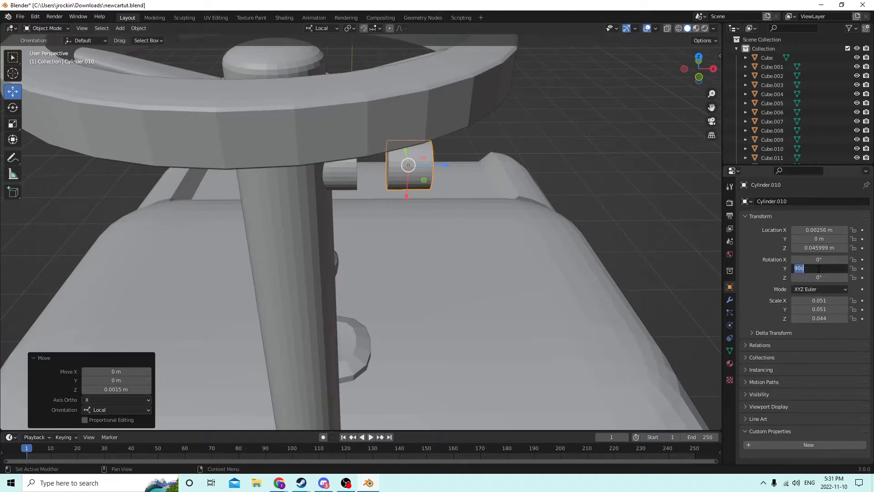
{"action": "type", "text": "0"}
{"action": "key", "text": "Return"}
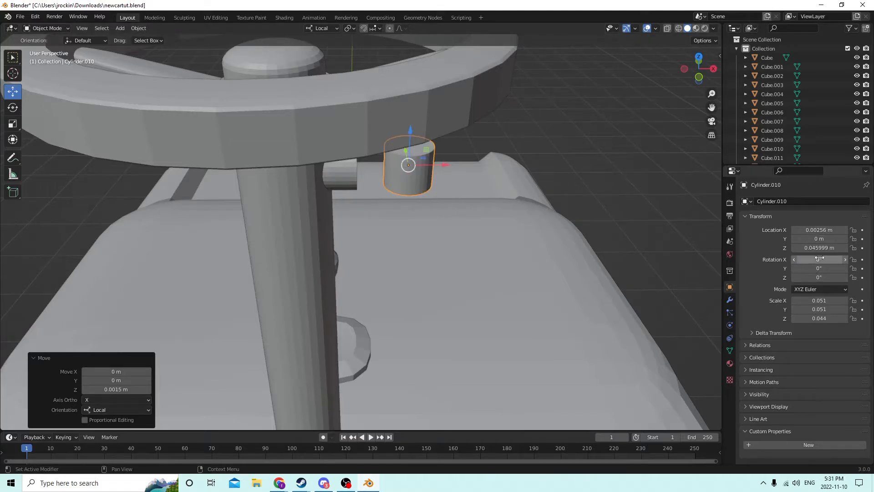
{"action": "left_click", "coordinate": [819, 258]}
{"action": "key", "text": "Return"}
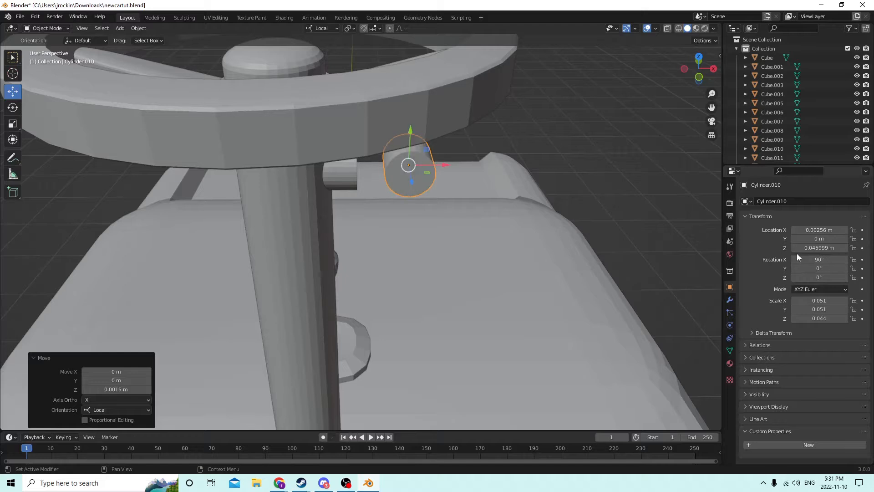
{"action": "left_click", "coordinate": [820, 260]}
{"action": "type", "text": "0"}
{"action": "key", "text": "Return"}
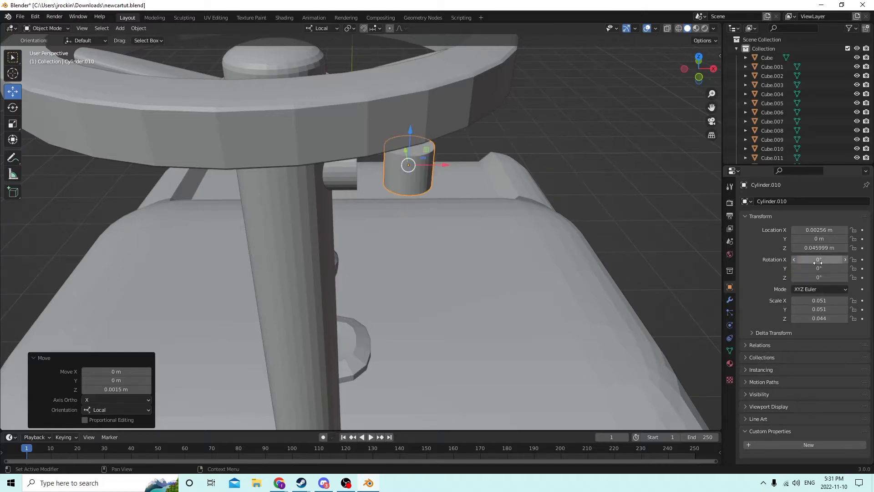
{"action": "left_click", "coordinate": [817, 269]}
{"action": "type", "text": "90"}
{"action": "key", "text": "Return"}
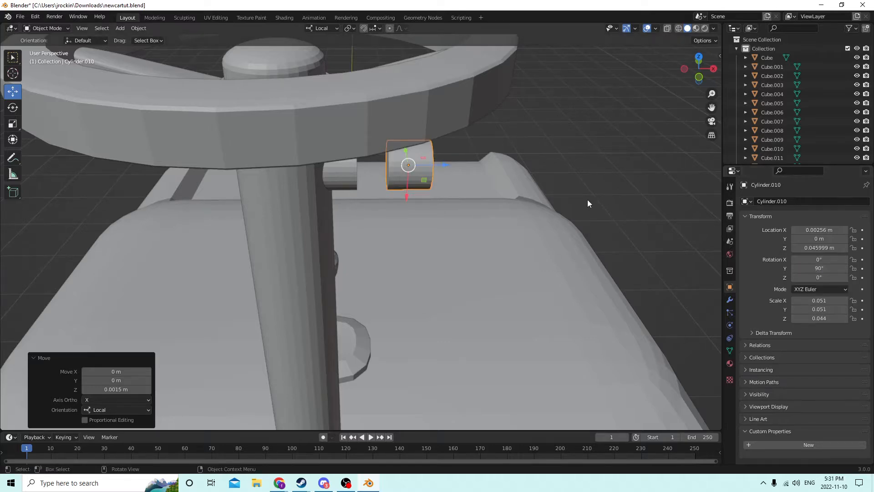
- Flatten the outer copied cylinder along its local X axis to an X scale of 0.017
{"action": "scroll", "coordinate": [578, 199], "scroll_direction": "up", "scroll_amount": 4}
{"action": "middle_click_drag", "start_coordinate": [577, 198], "coordinate": [539, 192]}
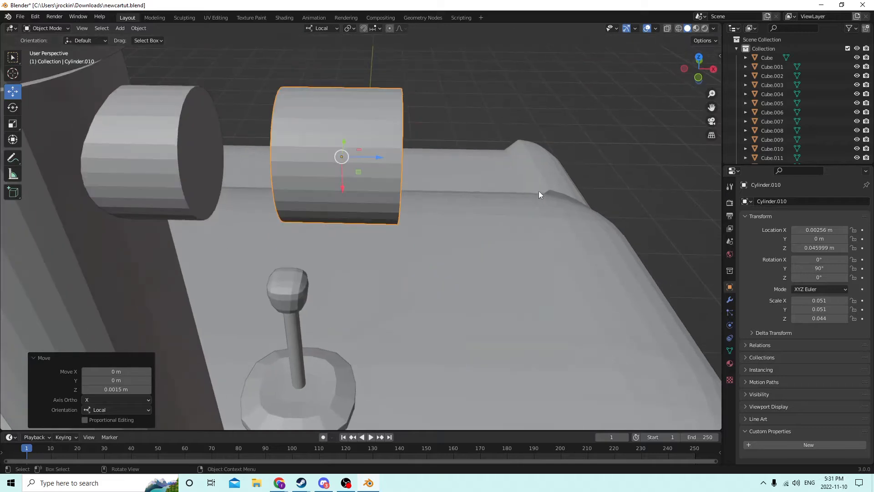
{"action": "left_click", "coordinate": [196, 152]}
{"action": "left_click", "coordinate": [302, 163]}
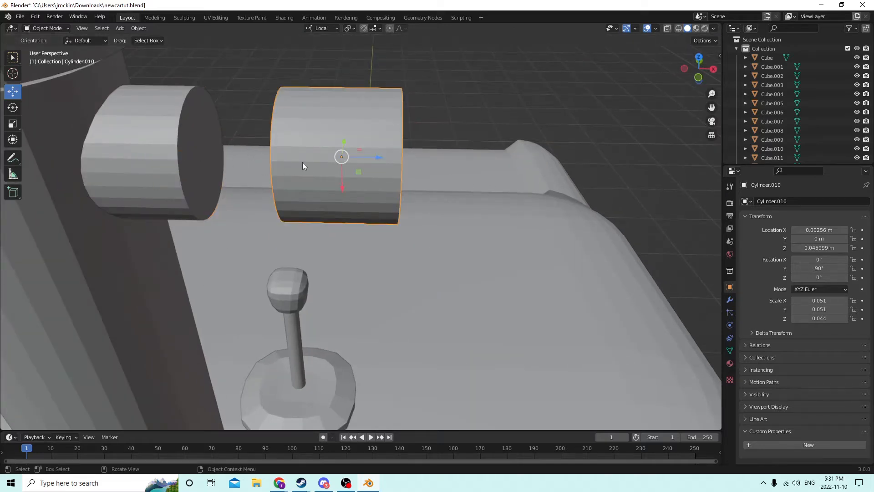
{"action": "middle_click_drag", "start_coordinate": [302, 163], "coordinate": [304, 122]}
{"action": "mouse_move", "coordinate": [382, 104]}
{"action": "middle_mouse_down"}
{"action": "mouse_move", "coordinate": [389, 142]}
{"action": "mouse_move", "coordinate": [373, 131]}
{"action": "mouse_move", "coordinate": [372, 103]}
{"action": "middle_mouse_up"}
{"action": "left_click", "coordinate": [13, 122]}
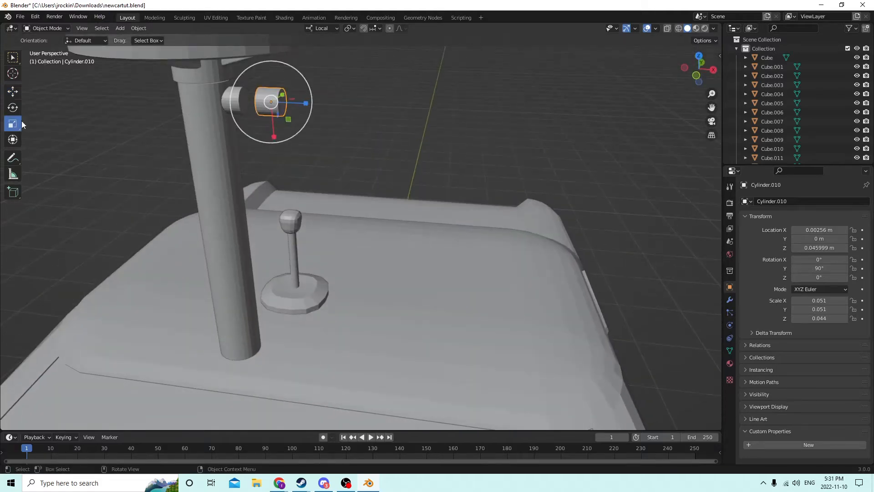
{"action": "left_click_drag", "start_coordinate": [275, 137], "coordinate": [272, 108]}
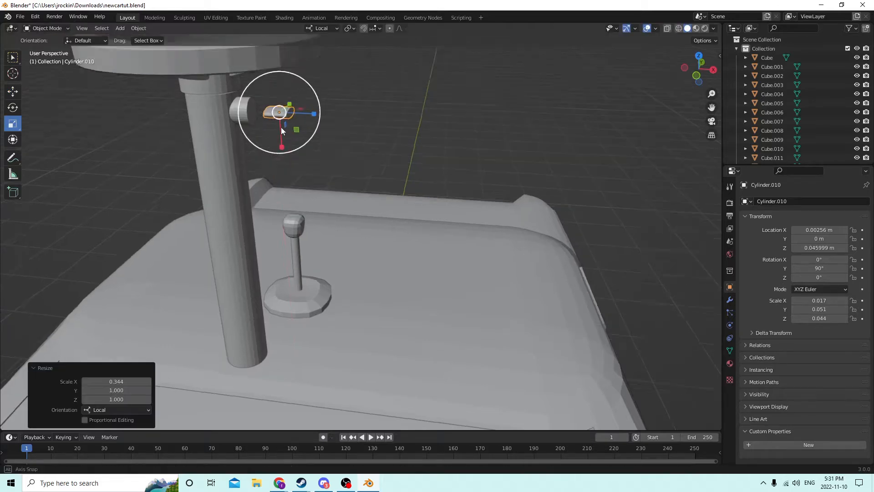
- Bevel the end faces of the flattened cylinder to round off both ends
{"action": "key", "text": "KP_Decimal"}
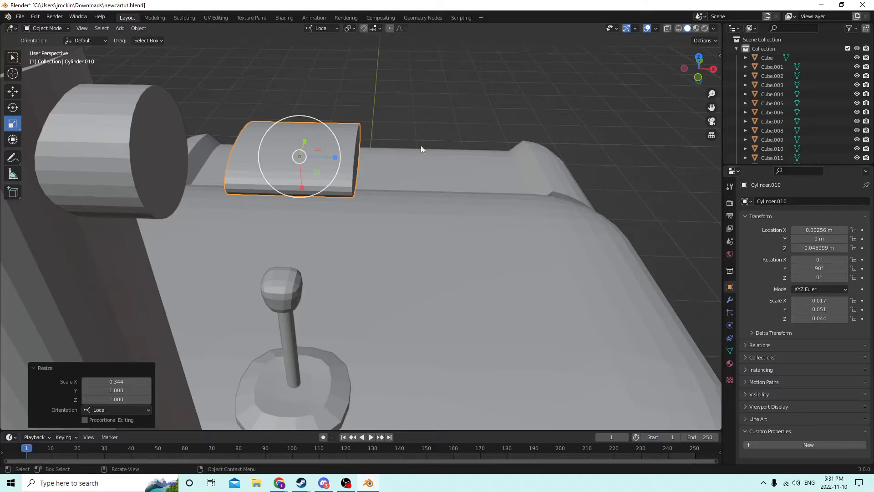
{"action": "key", "text": "Tab"}
{"action": "middle_click_drag", "start_coordinate": [427, 153], "coordinate": [319, 136]}
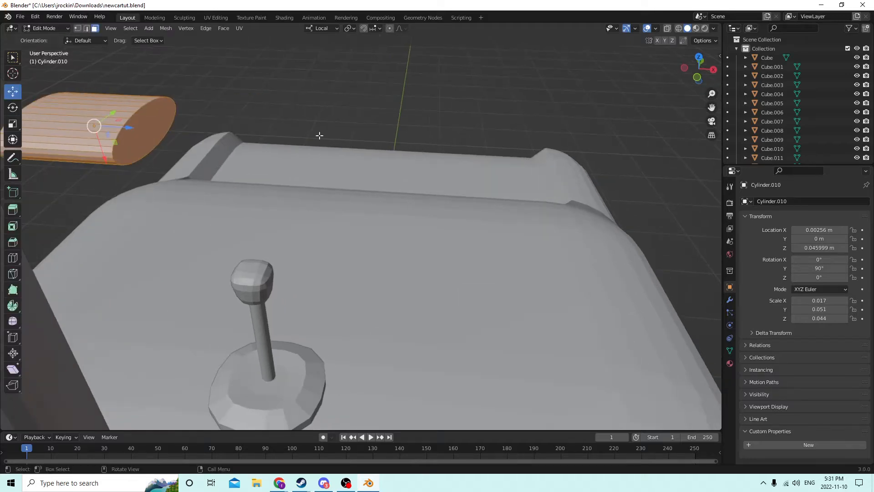
{"action": "left_click", "coordinate": [145, 129]}
{"action": "middle_click_drag", "start_coordinate": [176, 123], "coordinate": [187, 121]}
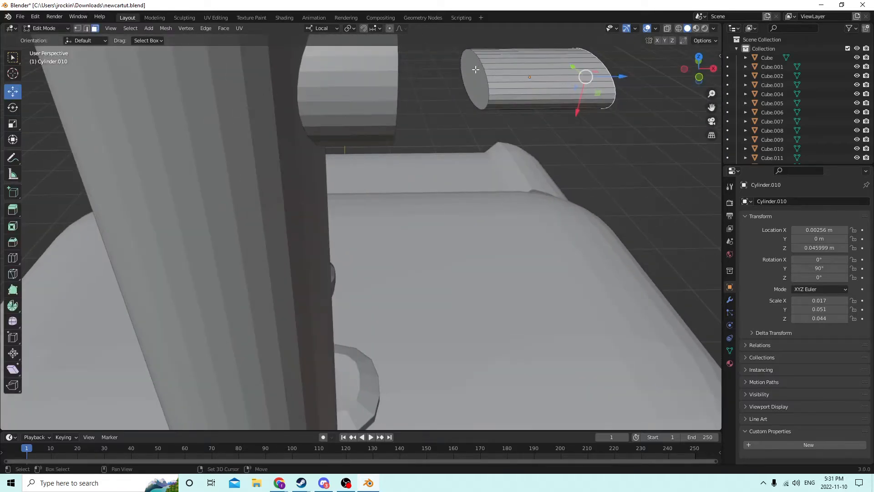
{"action": "scroll", "coordinate": [455, 79], "scroll_direction": "down", "scroll_amount": 5}
{"action": "key", "text": "ctrl+b"}
{"action": "left_click", "coordinate": [459, 86]}
{"action": "key", "text": "Tab"}
{"action": "middle_click_drag", "start_coordinate": [454, 91], "coordinate": [387, 133]}
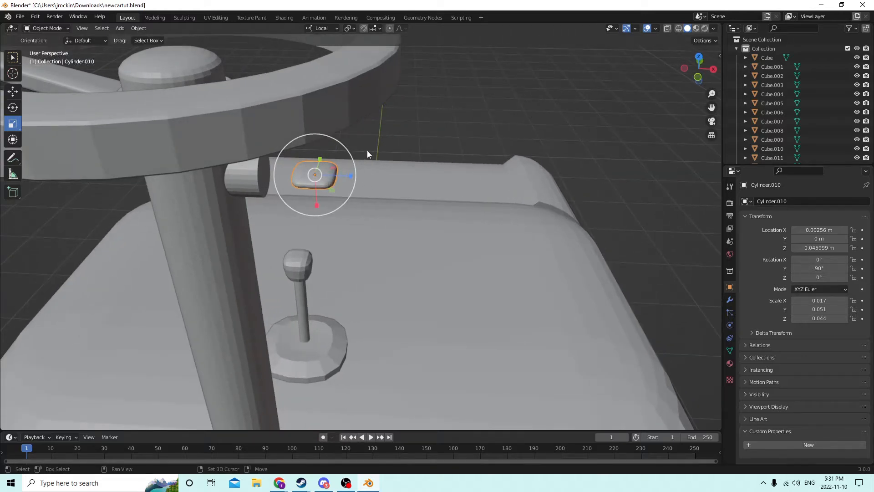
- Duplicate the rounded flat piece in place and scale the copy by 0.400 along its local Z axis
{"action": "key", "text": "shift+d"}
{"action": "key", "text": "Escape"}
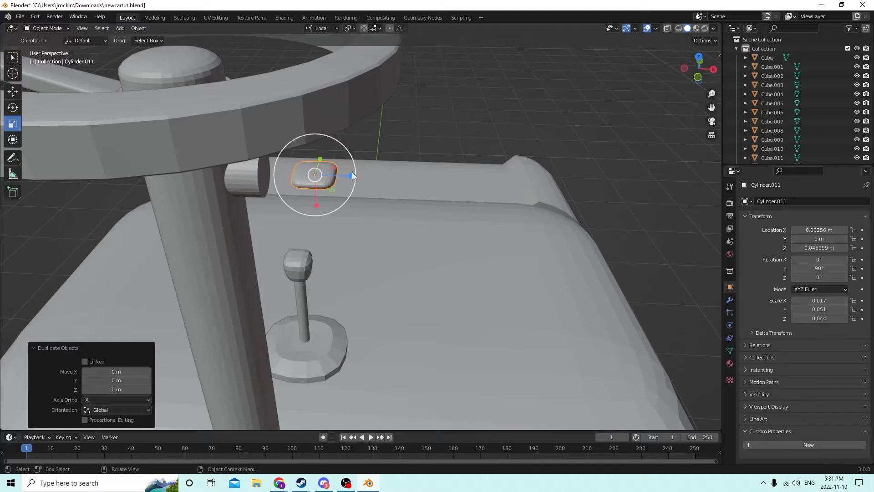
{"action": "key", "text": "s"}
{"action": "key", "text": "z"}
{"action": "key", "text": "z"}
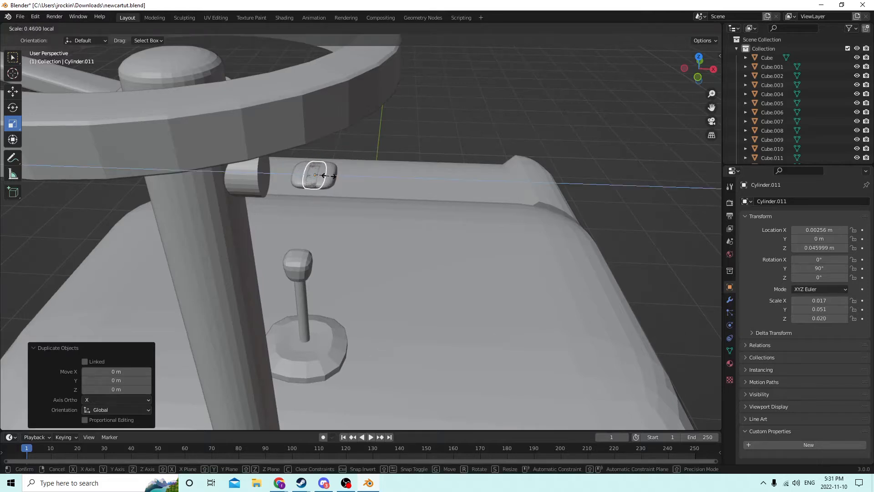
{"action": "left_click_drag", "start_coordinate": [328, 177], "coordinate": [328, 177]}
{"action": "middle_click_drag", "start_coordinate": [327, 177], "coordinate": [307, 178]}
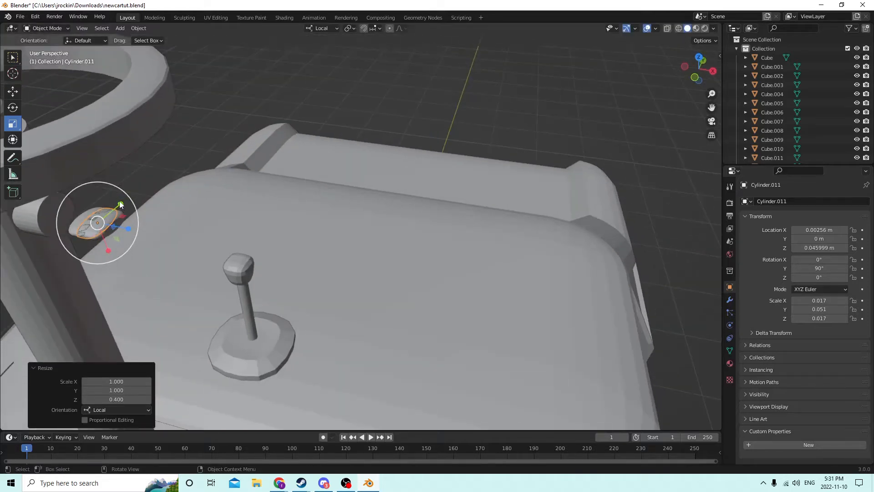
- Narrow the new copy along its local Y axis and enlarge it uniformly by 1.764
{"action": "left_click_drag", "start_coordinate": [118, 203], "coordinate": [104, 216]}
{"action": "scroll", "coordinate": [121, 199], "scroll_direction": "up", "scroll_amount": 3}
{"action": "left_click_drag", "start_coordinate": [211, 58], "coordinate": [212, 88]}
{"action": "scroll", "coordinate": [213, 91], "scroll_direction": "down", "scroll_amount": 3}
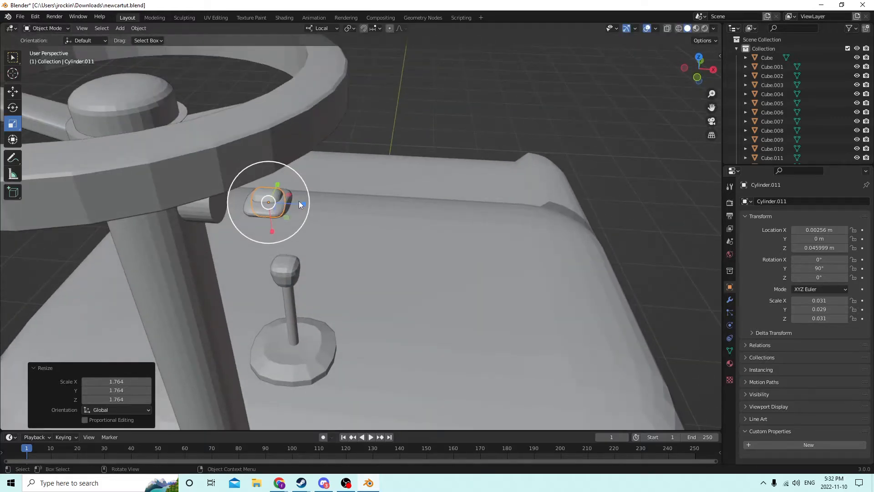
- Scale the new copy by 0.534 along its local Z axis and by 0.501 along its local Y axis
{"action": "key", "text": "s"}
{"action": "key", "text": "z"}
{"action": "key", "text": "z"}
{"action": "left_click", "coordinate": [285, 207]}
{"action": "middle_click_drag", "start_coordinate": [286, 207], "coordinate": [238, 210]}
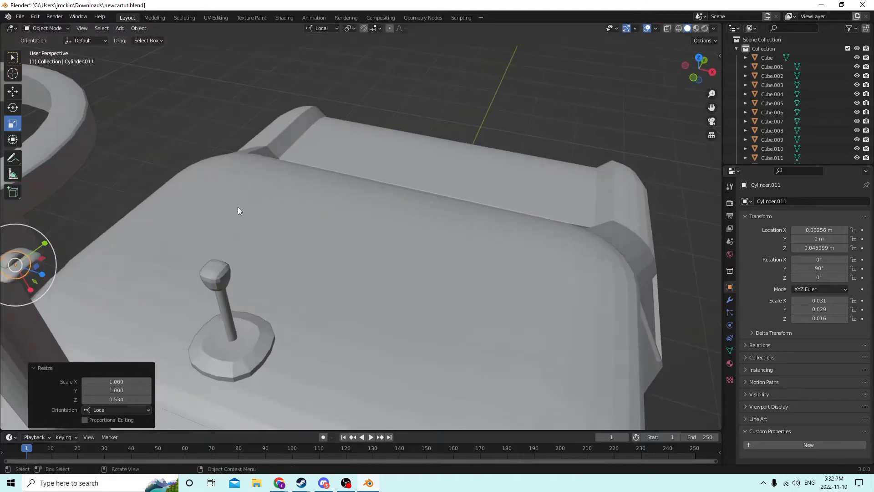
{"action": "key", "text": "s"}
{"action": "key", "text": "y"}
{"action": "key", "text": "y"}
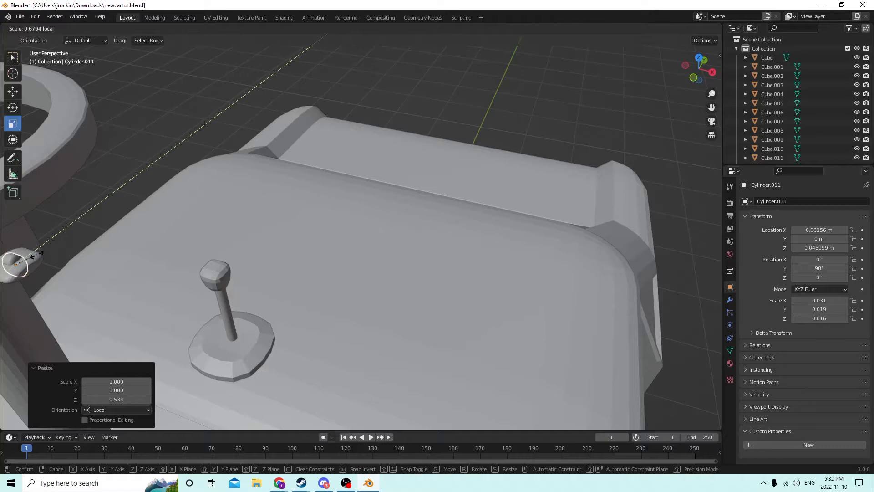
{"action": "left_click", "coordinate": [32, 258]}
{"action": "middle_click_drag", "start_coordinate": [31, 258], "coordinate": [100, 239]}
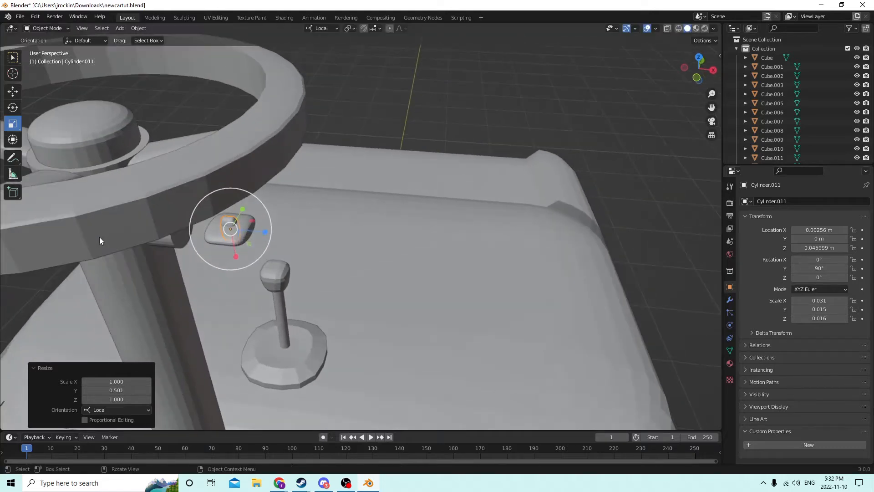
- Move the small inner piece 0.000192 m along its local Z axis toward the outer end of the flat piece
{"action": "left_click", "coordinate": [19, 96]}
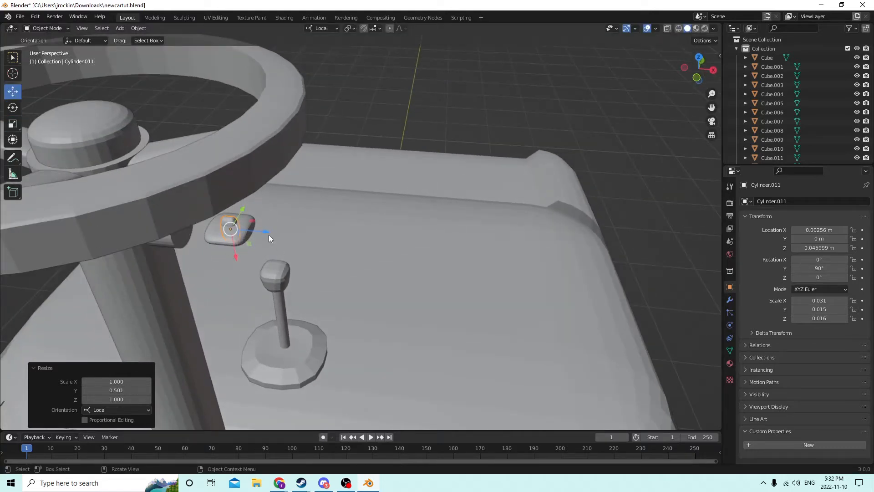
{"action": "left_click_drag", "start_coordinate": [268, 236], "coordinate": [276, 233]}
{"action": "middle_click_drag", "start_coordinate": [276, 233], "coordinate": [264, 225]}
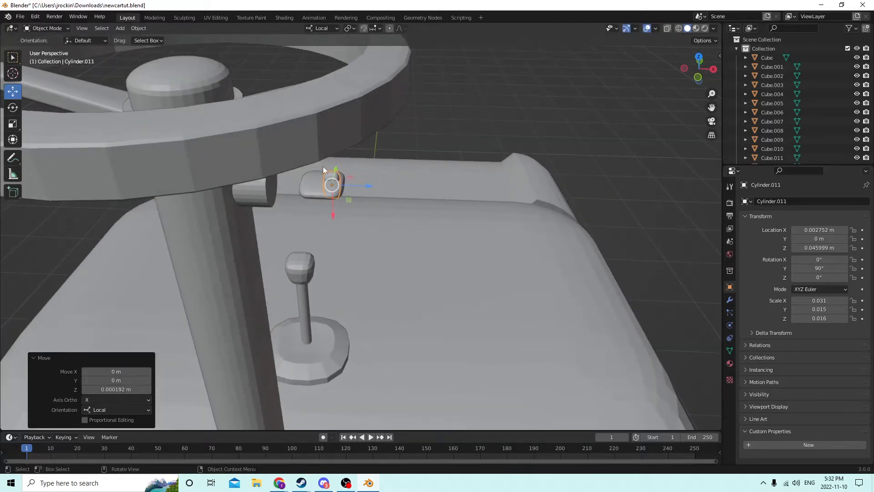
- Cut a slot through the rounded flat piece by subtracting the small inner piece with a Bool Tool Auto Boolean Difference
{"action": "left_click", "coordinate": [315, 189]}
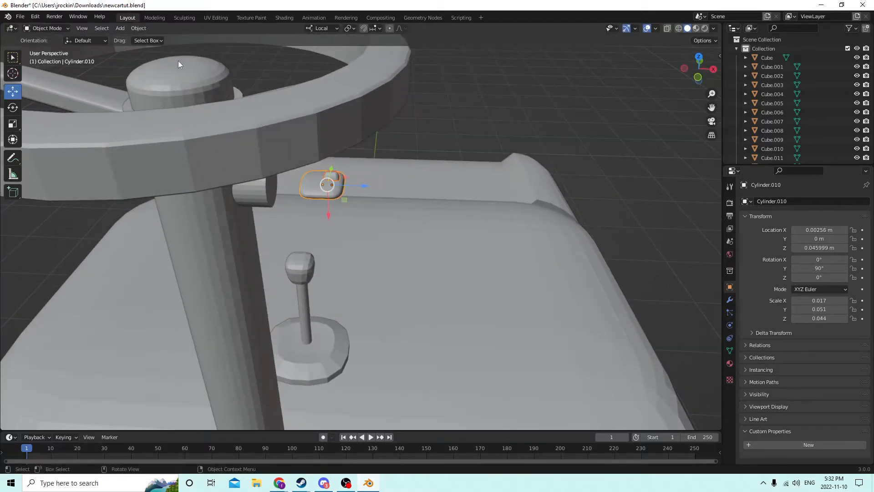
{"action": "left_click", "coordinate": [139, 28]}
{"action": "mouse_move", "coordinate": [168, 331]}
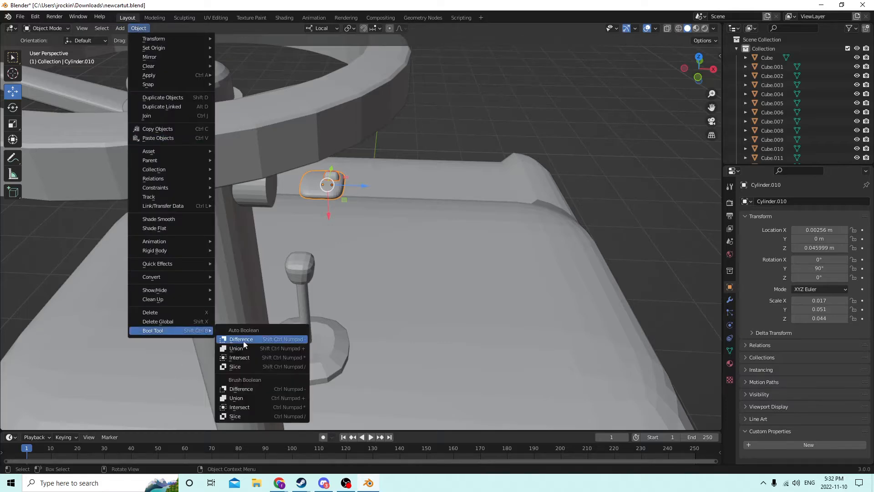
{"action": "left_click", "coordinate": [268, 339]}
{"action": "middle_click_drag", "start_coordinate": [266, 335], "coordinate": [346, 260]}
{"action": "key", "text": "KP_Decimal"}
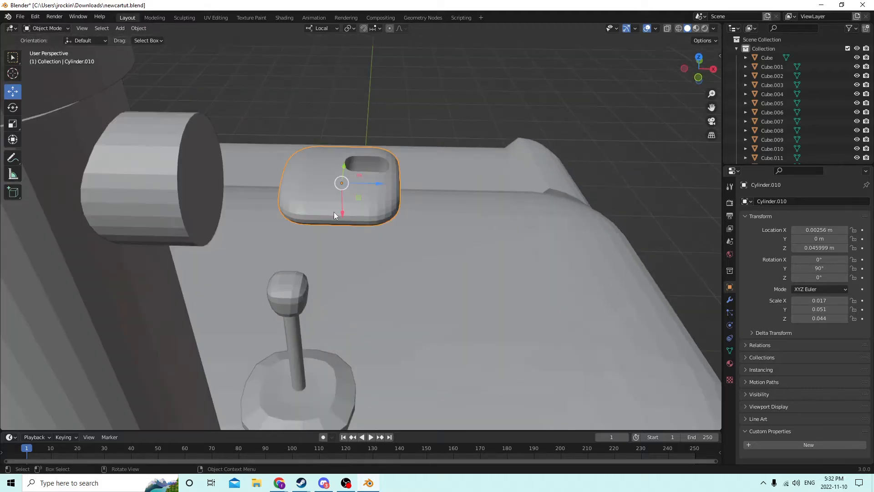
{"action": "left_click", "coordinate": [334, 212]}
{"action": "left_click", "coordinate": [334, 212]}
{"action": "left_click", "coordinate": [329, 193]}
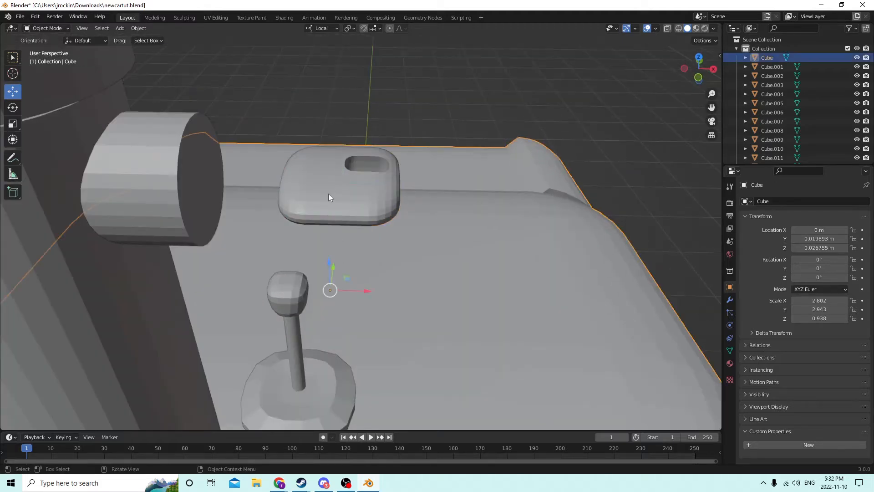
{"action": "left_click", "coordinate": [328, 193]}
{"action": "scroll", "coordinate": [329, 192], "scroll_direction": "down", "scroll_amount": 8}
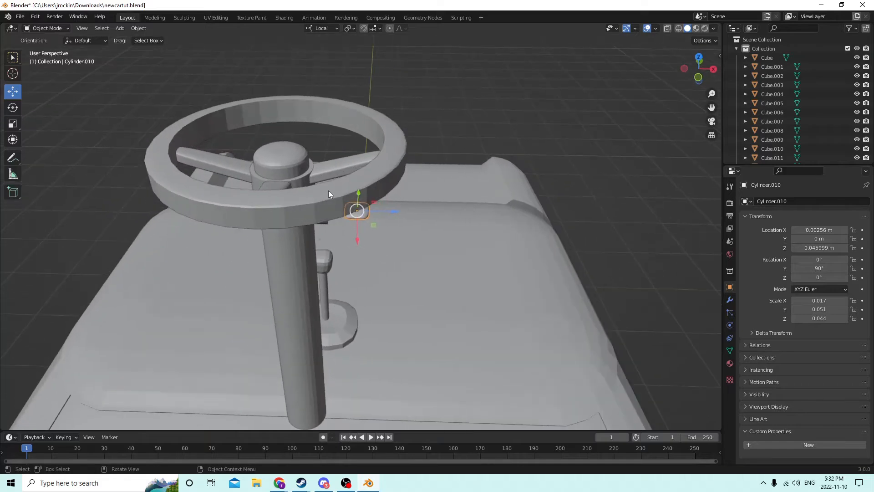
{"action": "scroll", "coordinate": [329, 190], "scroll_direction": "up", "scroll_amount": 3}
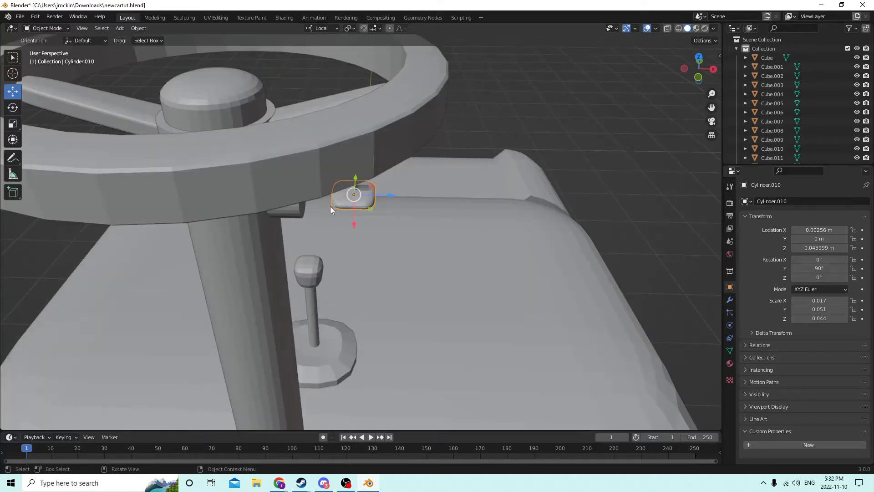
- Add a cube, raise it to Z 0.040061 m on the steering column and scale it uniformly by 0.220
{"action": "key", "text": "shift+a"}
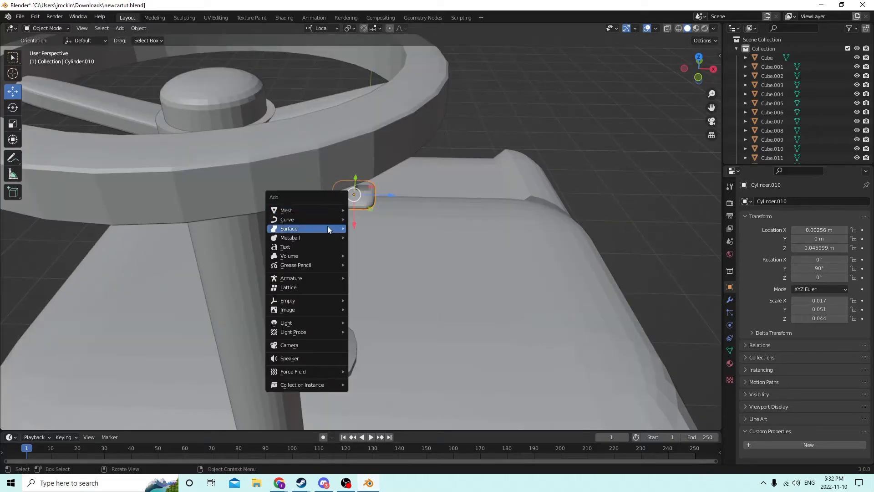
{"action": "mouse_move", "coordinate": [324, 210]}
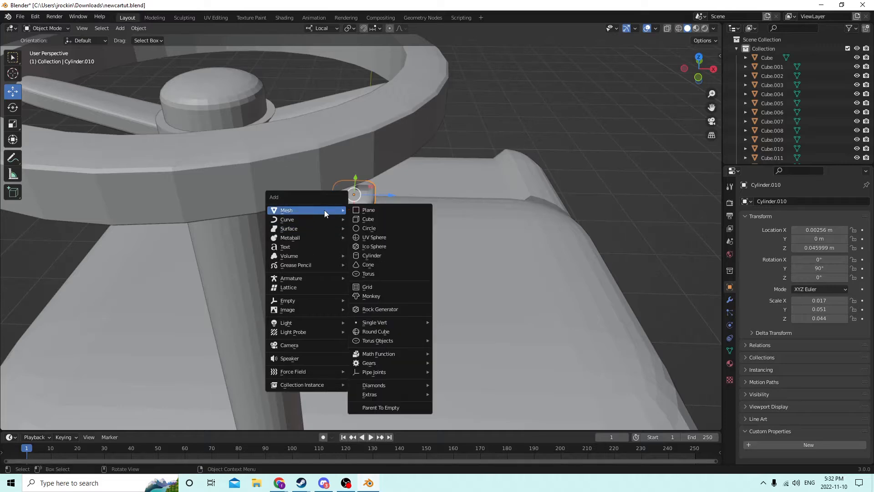
{"action": "left_click", "coordinate": [375, 219]}
{"action": "scroll", "coordinate": [348, 226], "scroll_direction": "down", "scroll_amount": 3}
{"action": "scroll", "coordinate": [338, 220], "scroll_direction": "down", "scroll_amount": 4}
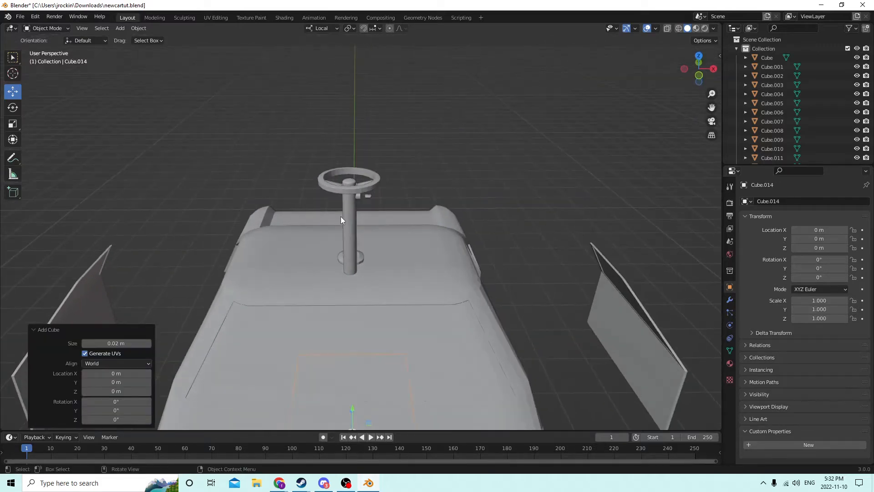
{"action": "left_click_drag", "start_coordinate": [353, 370], "coordinate": [544, 209]}
{"action": "key", "text": "s"}
{"action": "left_click", "coordinate": [386, 207]}
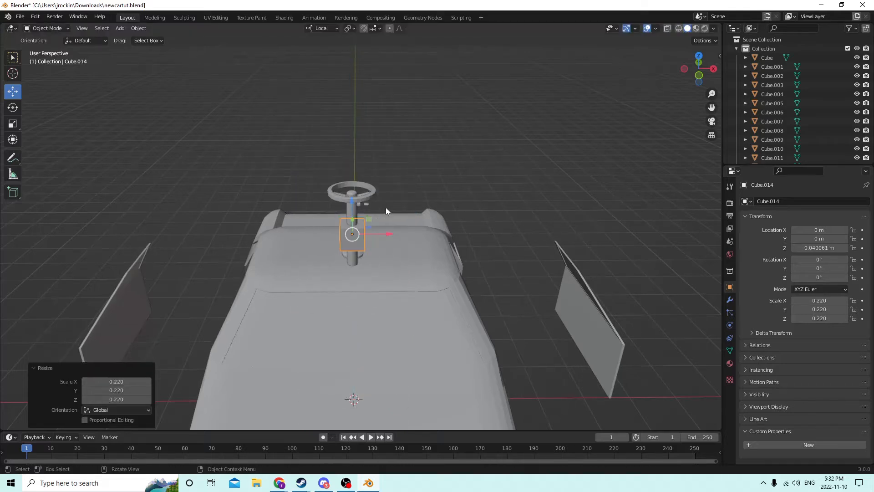
- Raise the cube along the column to Z 0.044651 m and scale it uniformly by 0.296
{"action": "scroll", "coordinate": [353, 223], "scroll_direction": "up", "scroll_amount": 10}
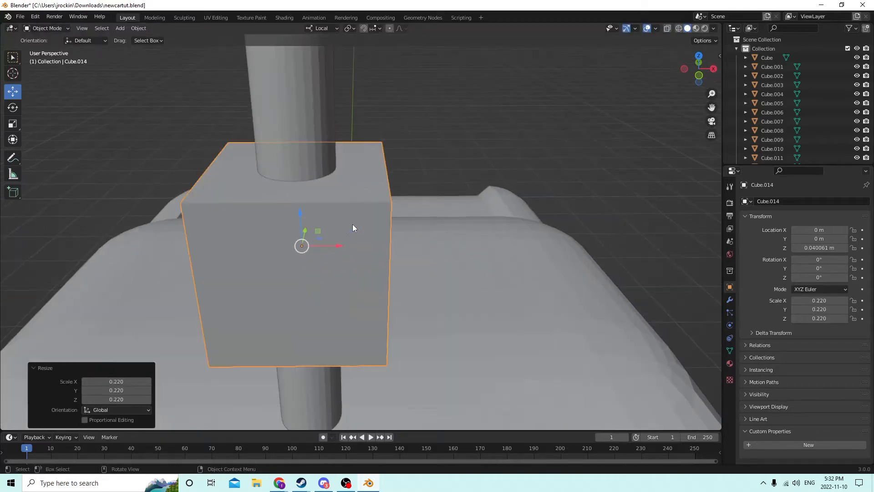
{"action": "left_click_drag", "start_coordinate": [300, 202], "coordinate": [286, 97]}
{"action": "scroll", "coordinate": [313, 159], "scroll_direction": "down", "scroll_amount": 5}
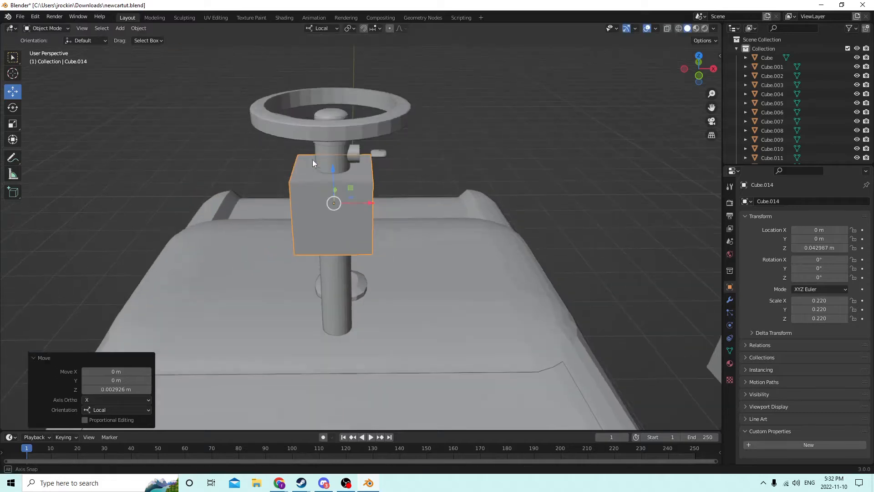
{"action": "middle_click_drag", "start_coordinate": [312, 159], "coordinate": [310, 162]}
{"action": "scroll", "coordinate": [309, 163], "scroll_direction": "up", "scroll_amount": 5}
{"action": "key", "text": "s"}
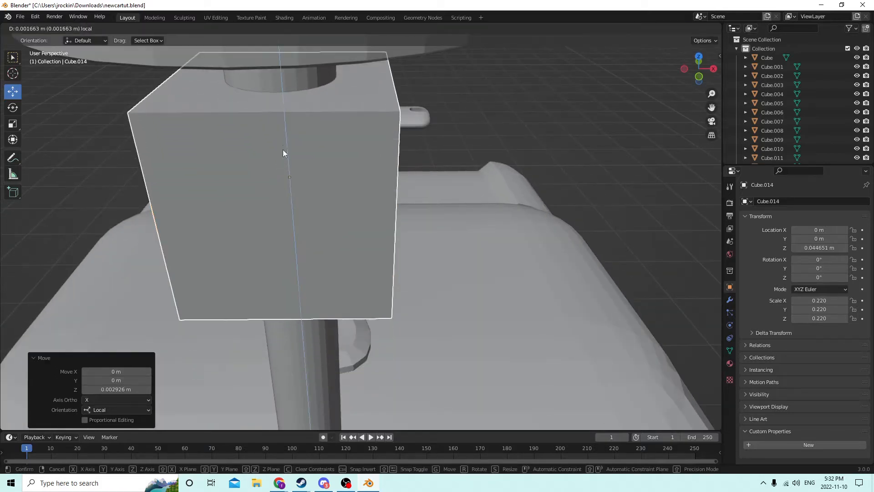
{"action": "left_click", "coordinate": [363, 162]}
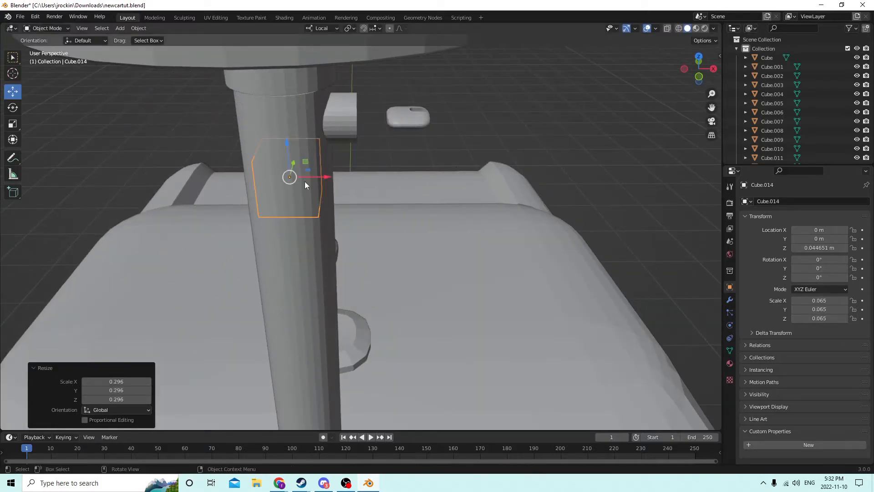
- Move the cube between the short cylinder and the slotted flat piece, to X 0.001766 m and Z 0.045827 m
{"action": "left_click_drag", "start_coordinate": [320, 175], "coordinate": [375, 109]}
{"action": "middle_click_drag", "start_coordinate": [375, 108], "coordinate": [355, 122]}
{"action": "scroll", "coordinate": [356, 122], "scroll_direction": "up", "scroll_amount": 4}
{"action": "scroll", "coordinate": [400, 136], "scroll_direction": "down", "scroll_amount": 4}
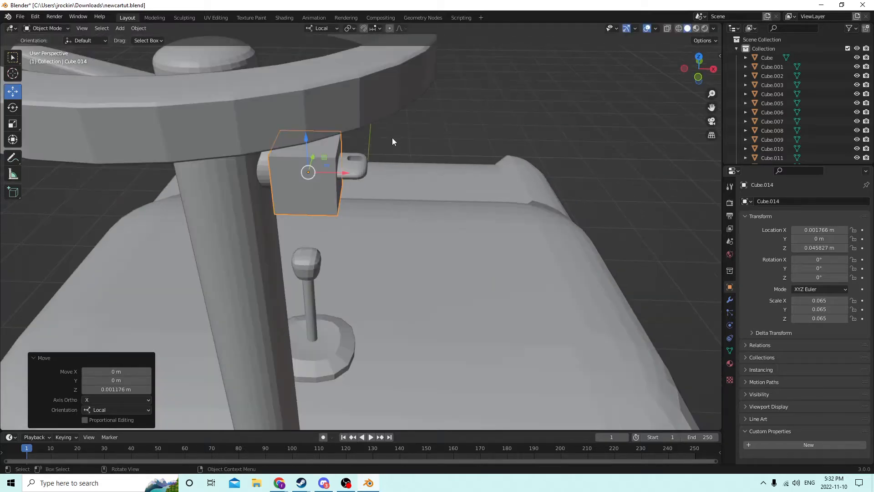
{"action": "scroll", "coordinate": [392, 138], "scroll_direction": "up", "scroll_amount": 2}
- Flatten the cube by scaling it by 0.212 along its local Z axis
{"action": "left_click", "coordinate": [13, 124]}
{"action": "scroll", "coordinate": [211, 129], "scroll_direction": "down", "scroll_amount": 3}
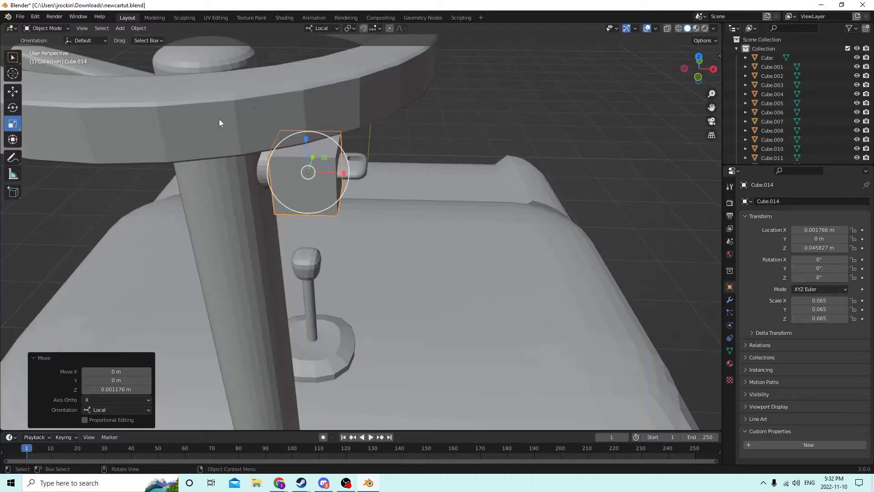
{"action": "left_click_drag", "start_coordinate": [305, 137], "coordinate": [309, 166]}
{"action": "middle_click_drag", "start_coordinate": [310, 170], "coordinate": [258, 182]}
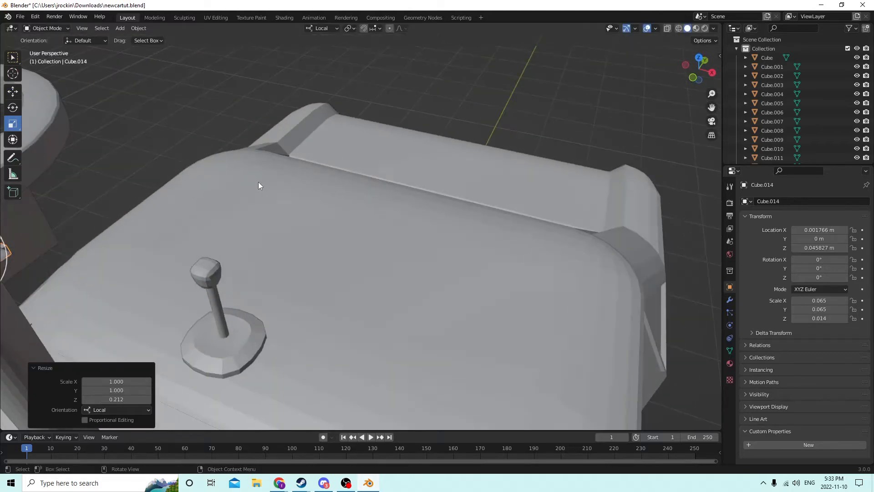
{"action": "scroll", "coordinate": [225, 188], "scroll_direction": "up", "scroll_amount": 1}
{"action": "scroll", "coordinate": [268, 173], "scroll_direction": "down", "scroll_amount": 4}
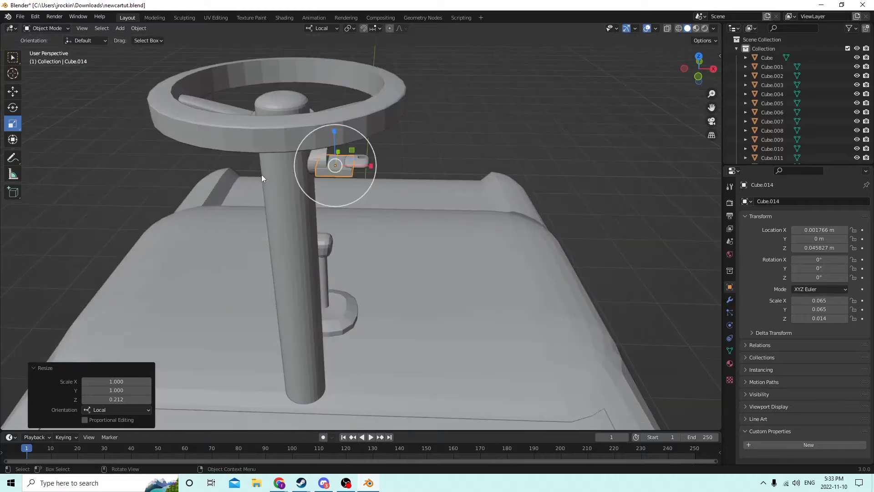
- Turn the flattened cube into a thin blade by scaling it by 0.361 along local Y and 0.367 along local Z
{"action": "middle_click_drag", "start_coordinate": [320, 135], "coordinate": [277, 180]}
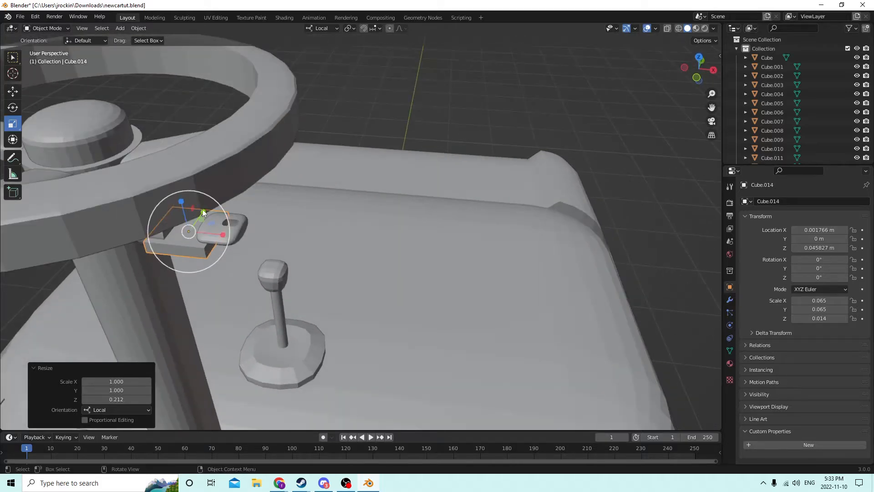
{"action": "left_click_drag", "start_coordinate": [202, 209], "coordinate": [194, 224]}
{"action": "middle_click_drag", "start_coordinate": [193, 224], "coordinate": [200, 212]}
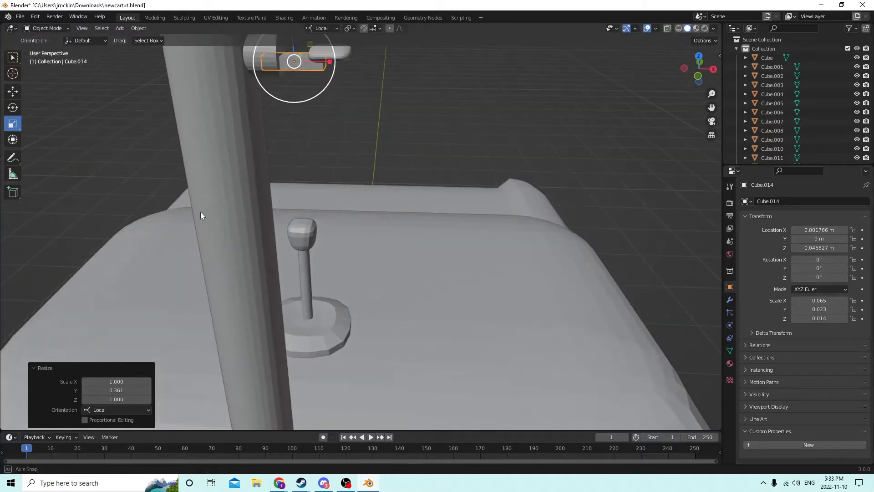
{"action": "middle_click_drag", "start_coordinate": [270, 50], "coordinate": [321, 92]}
{"action": "left_click_drag", "start_coordinate": [321, 97], "coordinate": [319, 121]}
{"action": "middle_click_drag", "start_coordinate": [318, 121], "coordinate": [316, 129]}
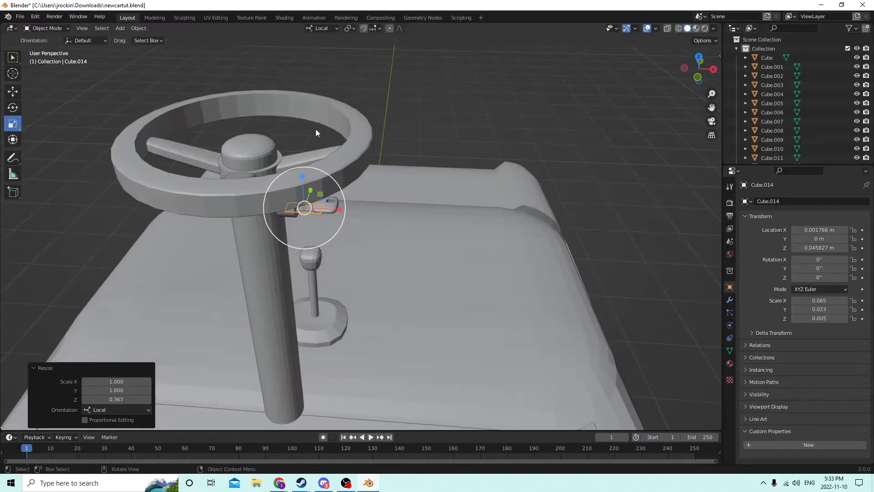
{"action": "scroll", "coordinate": [315, 130], "scroll_direction": "up", "scroll_amount": 5}
- Move the thin blade 0.000275 m along its local Y axis
{"action": "left_click", "coordinate": [13, 91]}
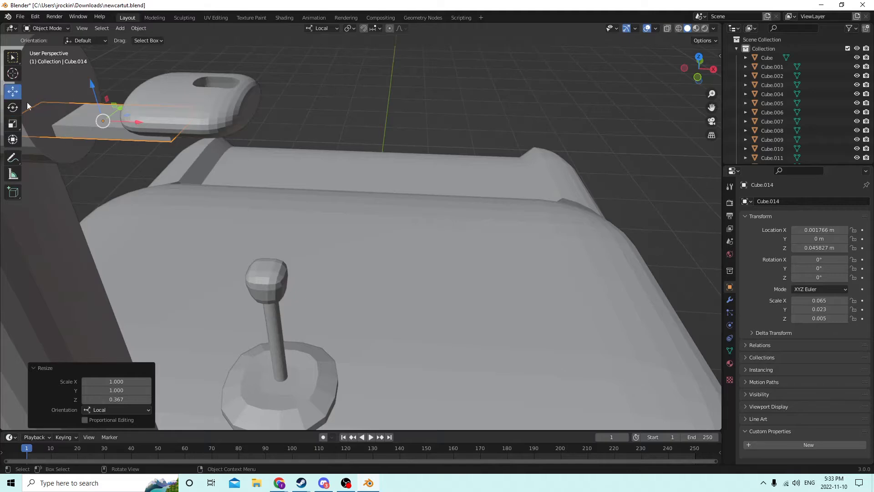
{"action": "middle_click_drag", "start_coordinate": [13, 92], "coordinate": [79, 131]}
{"action": "scroll", "coordinate": [82, 133], "scroll_direction": "up", "scroll_amount": 5}
{"action": "scroll", "coordinate": [108, 122], "scroll_direction": "up", "scroll_amount": 5}
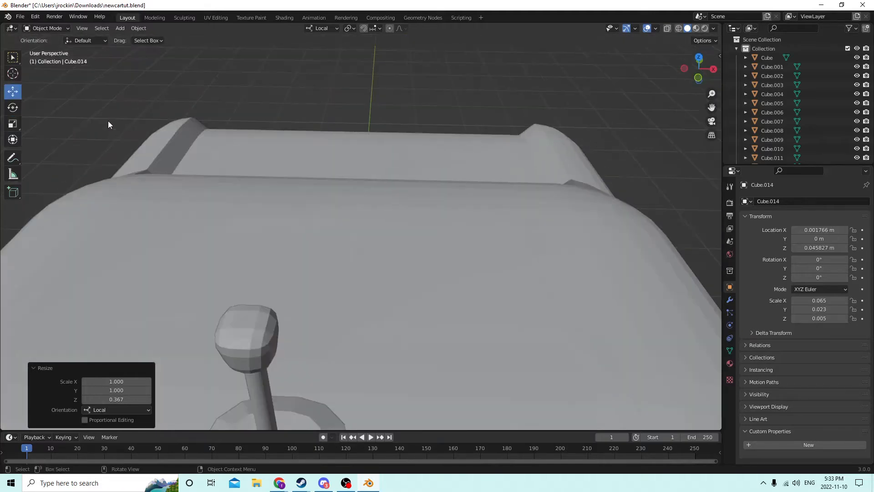
{"action": "scroll", "coordinate": [107, 120], "scroll_direction": "down", "scroll_amount": 5}
{"action": "scroll", "coordinate": [109, 100], "scroll_direction": "up", "scroll_amount": 5}
{"action": "scroll", "coordinate": [108, 109], "scroll_direction": "down", "scroll_amount": 1}
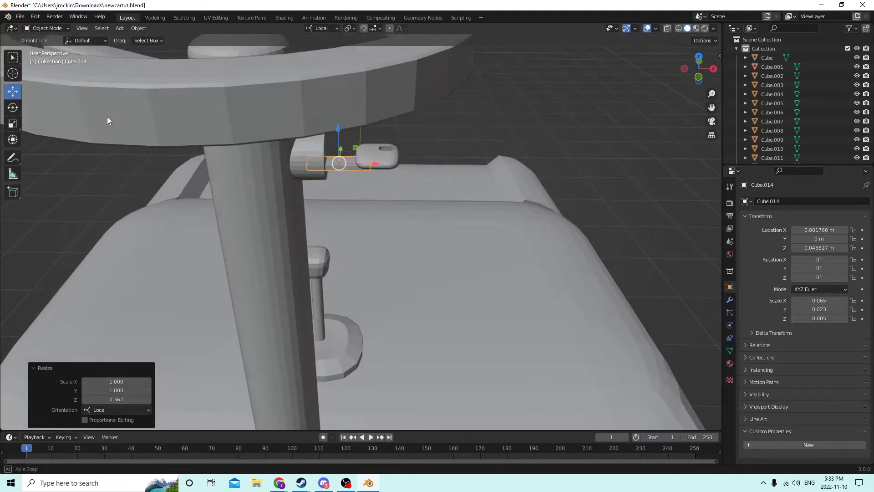
{"action": "scroll", "coordinate": [108, 116], "scroll_direction": "down", "scroll_amount": 3}
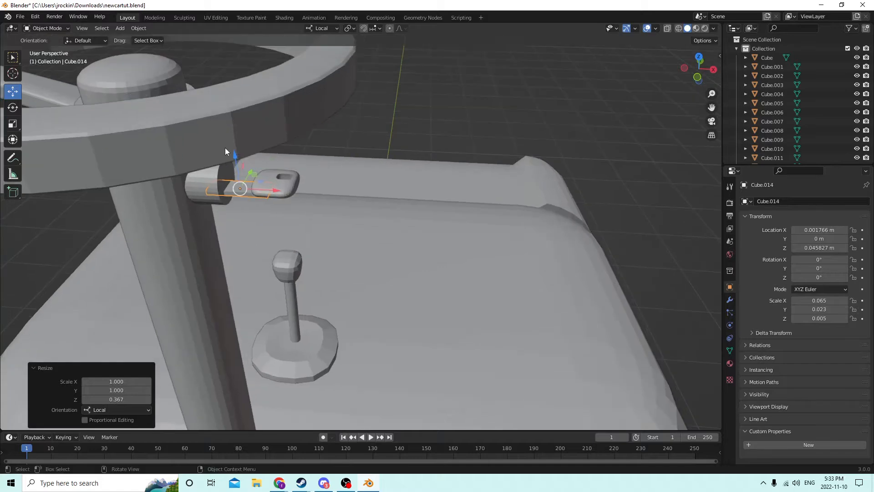
{"action": "left_click_drag", "start_coordinate": [249, 173], "coordinate": [254, 171]}
{"action": "middle_click_drag", "start_coordinate": [254, 171], "coordinate": [234, 165]}
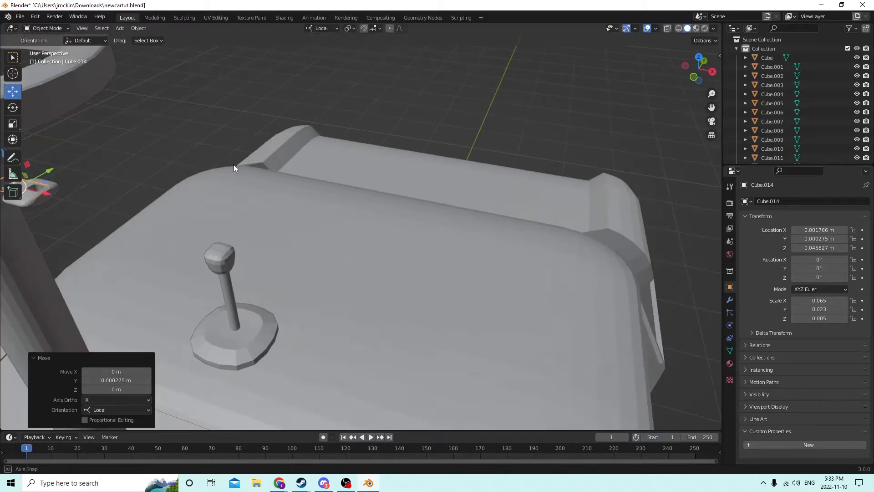
- Shift the blade back to Y 0.000085 m and raise it by 0.000169 m along its local Z axis
{"action": "left_click_drag", "start_coordinate": [709, 107], "coordinate": [799, 116]}
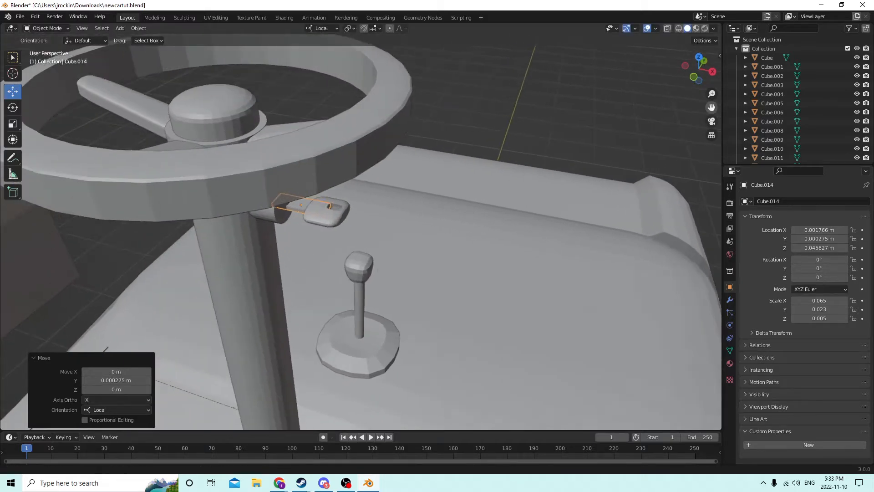
{"action": "middle_click_drag", "start_coordinate": [583, 130], "coordinate": [565, 135]}
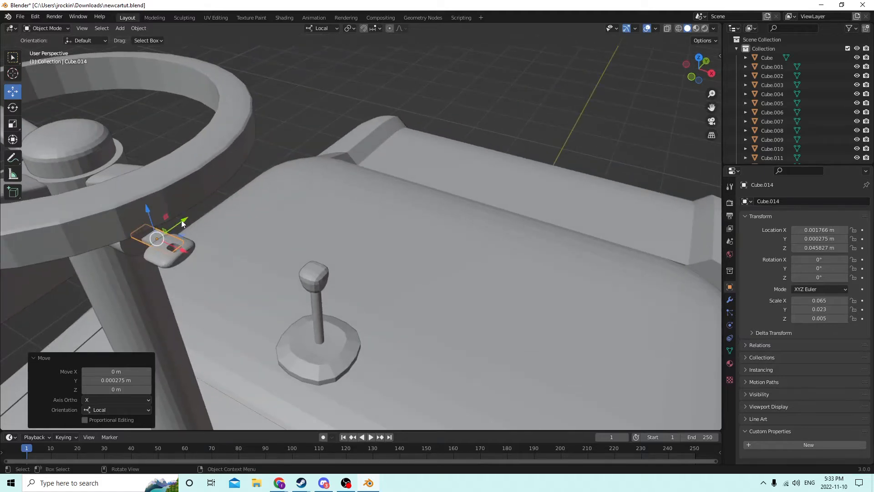
{"action": "left_click_drag", "start_coordinate": [181, 223], "coordinate": [173, 225]}
{"action": "middle_click_drag", "start_coordinate": [174, 225], "coordinate": [261, 231]}
{"action": "left_click_drag", "start_coordinate": [418, 66], "coordinate": [416, 55]}
{"action": "mouse_move", "coordinate": [416, 56]}
{"action": "middle_mouse_down"}
{"action": "mouse_move", "coordinate": [452, 39]}
{"action": "mouse_move", "coordinate": [398, 57]}
{"action": "mouse_move", "coordinate": [423, 67]}
{"action": "middle_mouse_up"}
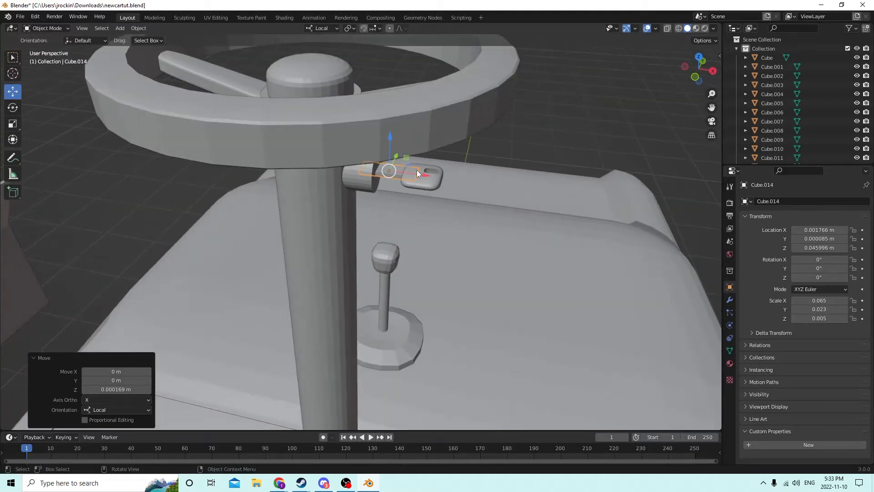
- Duplicate the blade, move the copy -0.000387 m along X and subtract it from the short cylinder with an Auto Boolean Difference
{"action": "key", "text": "shift+d"}
{"action": "key", "text": "Escape"}
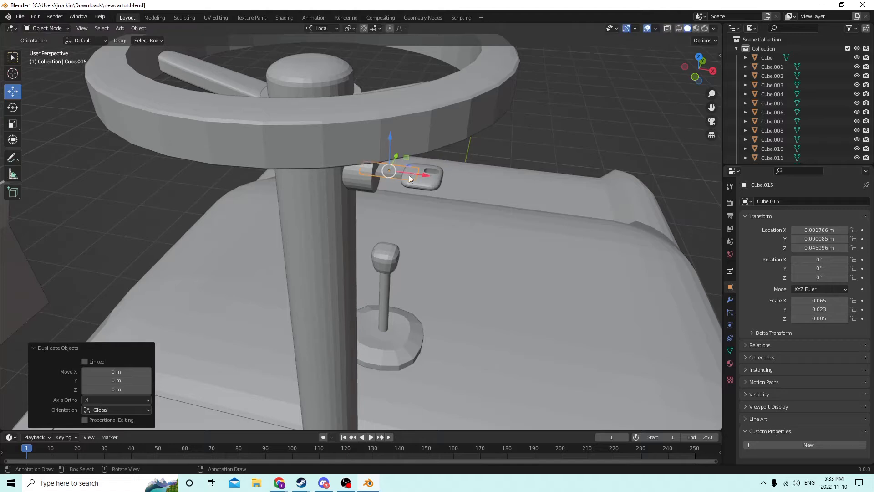
{"action": "left_click_drag", "start_coordinate": [408, 172], "coordinate": [359, 184]}
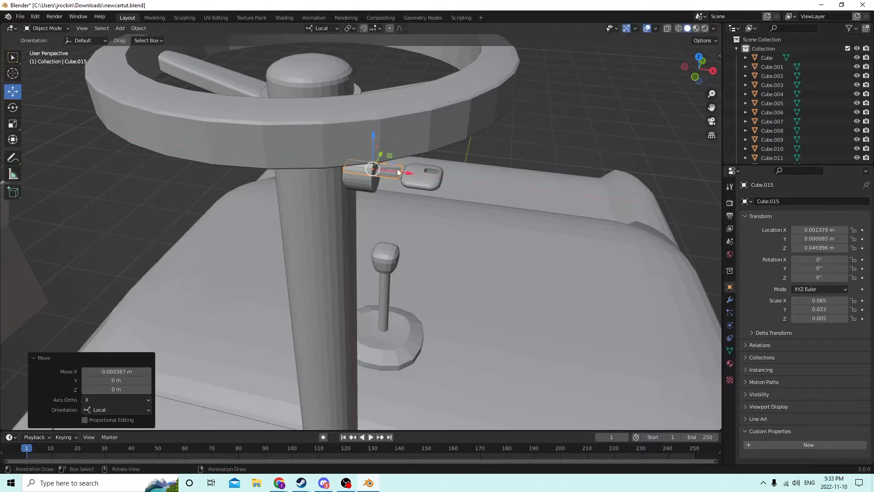
{"action": "left_click", "coordinate": [360, 183]}
{"action": "left_click", "coordinate": [135, 29]}
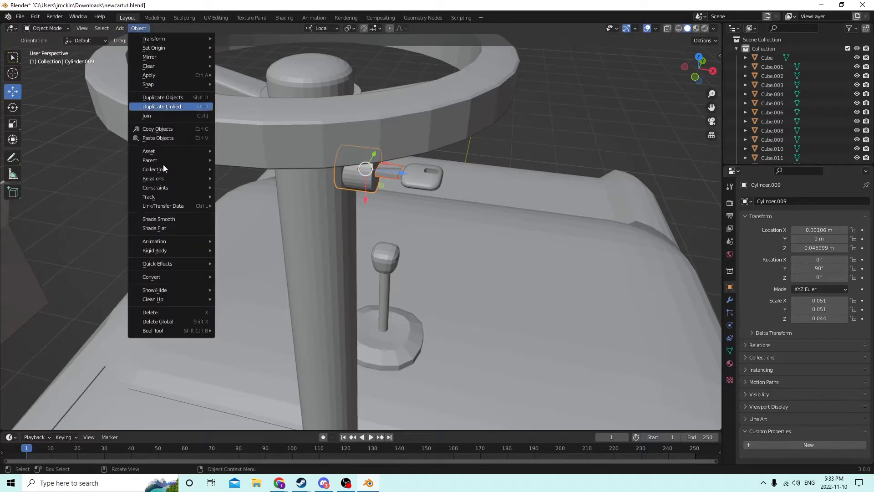
{"action": "mouse_move", "coordinate": [178, 332]}
{"action": "left_click", "coordinate": [246, 339]}
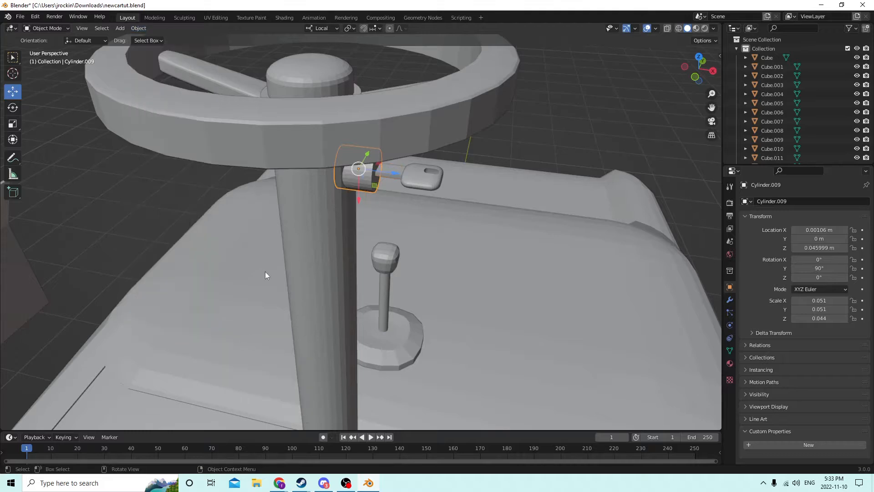
{"action": "middle_click_drag", "start_coordinate": [265, 272], "coordinate": [256, 265]}
{"action": "left_click", "coordinate": [250, 86]}
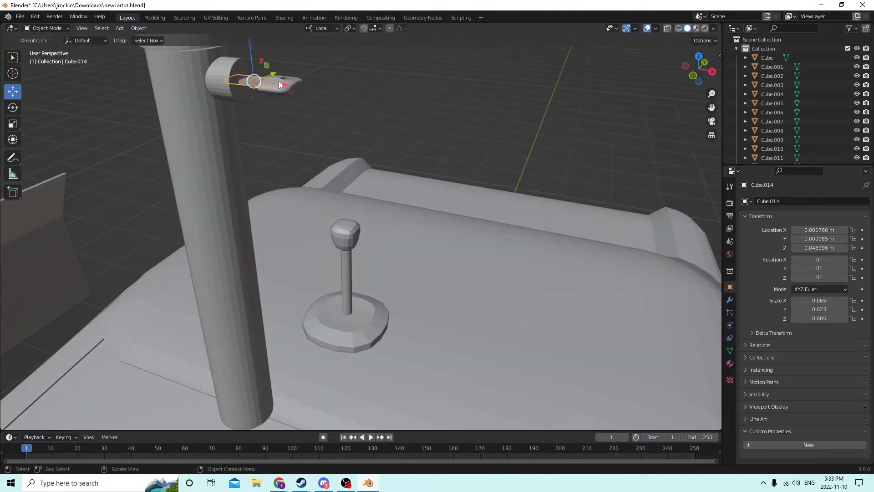
{"action": "left_click_drag", "start_coordinate": [279, 85], "coordinate": [352, 101]}
{"action": "right_click", "coordinate": [353, 101]}
{"action": "middle_click_drag", "start_coordinate": [294, 86], "coordinate": [320, 107]}
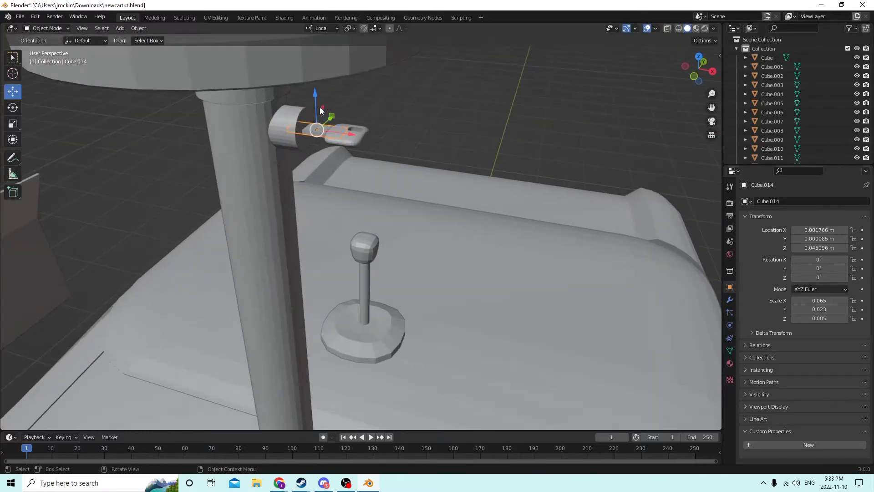
- Join the thin blade with the slotted key head into one key object
{"action": "scroll", "coordinate": [320, 107], "scroll_direction": "up", "scroll_amount": 2}
{"action": "scroll", "coordinate": [345, 158], "scroll_direction": "down", "scroll_amount": 2}
{"action": "middle_click_drag", "start_coordinate": [350, 162], "coordinate": [374, 183], "text": "shift"}
{"action": "left_click", "coordinate": [380, 160], "text": "shift"}
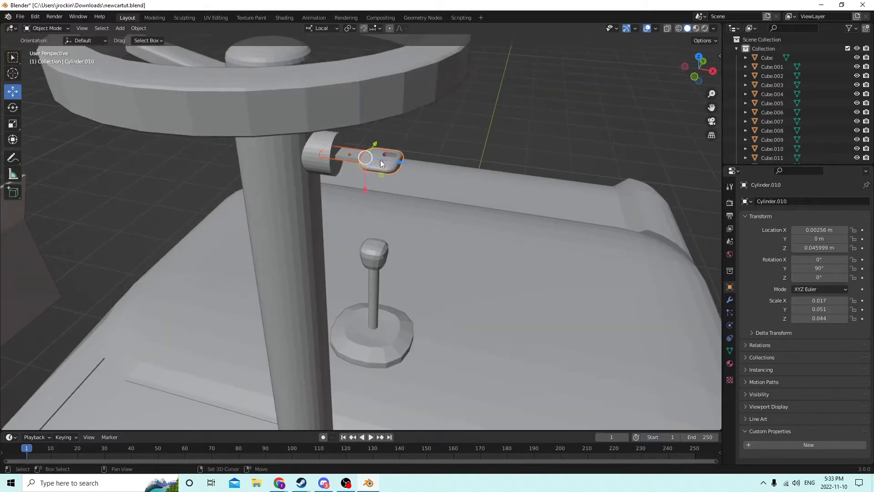
{"action": "key", "text": "ctrl+j"}
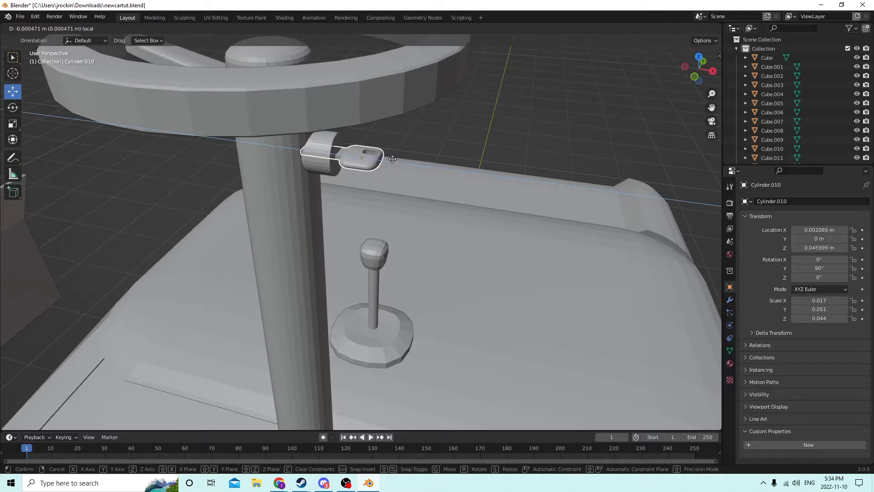
- Slide the joined key -0.000483 m along its local Z axis into the ignition cylinder's slot
{"action": "left_click", "coordinate": [392, 158]}
{"action": "scroll", "coordinate": [413, 171], "scroll_direction": "down", "scroll_amount": 3}
{"action": "scroll", "coordinate": [416, 173], "scroll_direction": "up", "scroll_amount": 2}
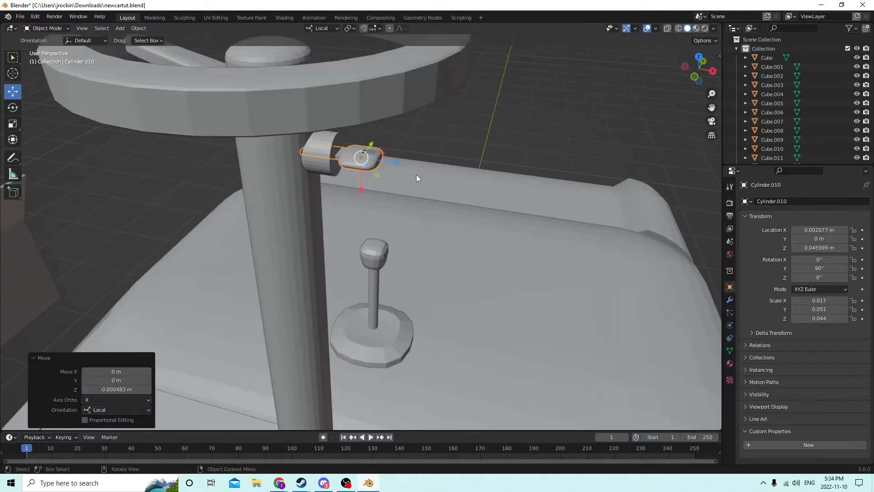
{"action": "middle_click_drag", "start_coordinate": [415, 174], "coordinate": [387, 164]}
{"action": "scroll", "coordinate": [395, 178], "scroll_direction": "down", "scroll_amount": 2}
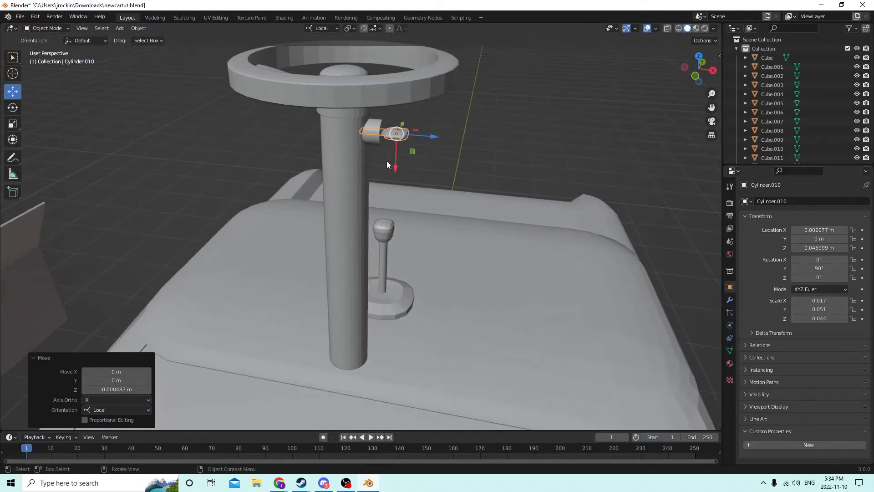
- Enlarge the end face of the ignition cylinder on the key side by scaling it uniformly by 1.183
{"action": "left_click", "coordinate": [371, 129], "text": "shift"}
{"action": "scroll", "coordinate": [363, 136], "scroll_direction": "up", "scroll_amount": 4}
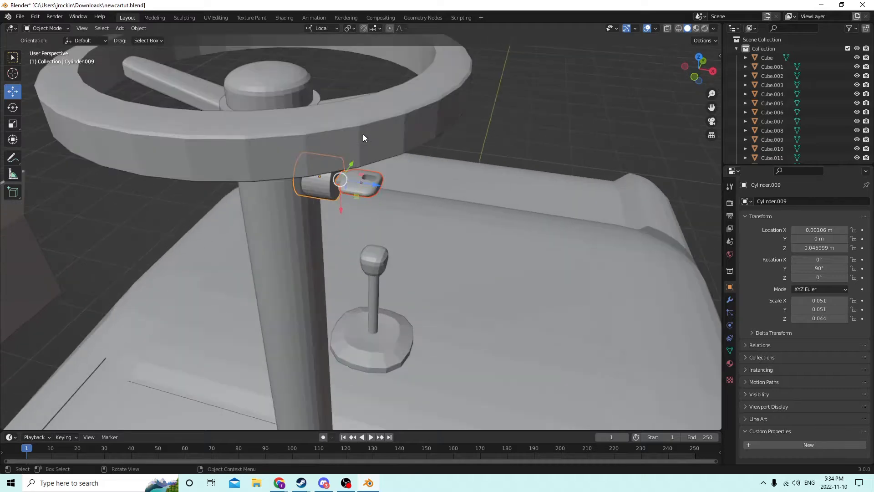
{"action": "middle_click_drag", "start_coordinate": [362, 137], "coordinate": [289, 135]}
{"action": "key", "text": "Tab"}
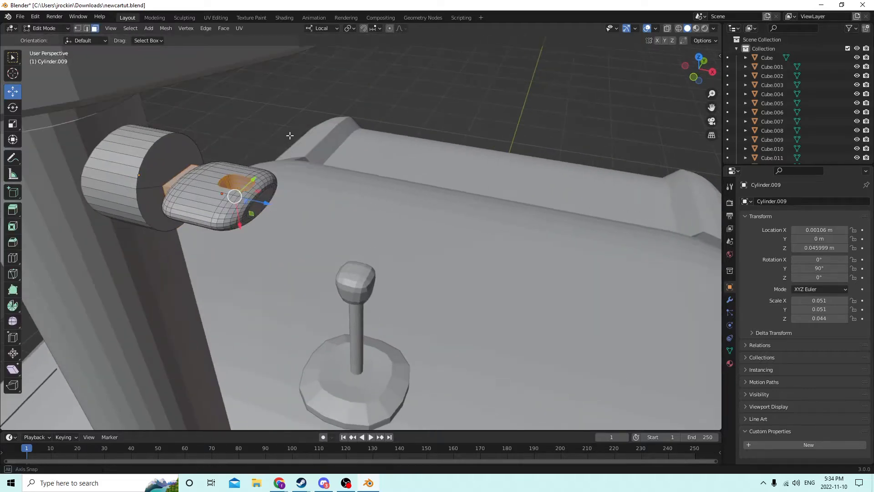
{"action": "scroll", "coordinate": [176, 156], "scroll_direction": "down", "scroll_amount": 3}
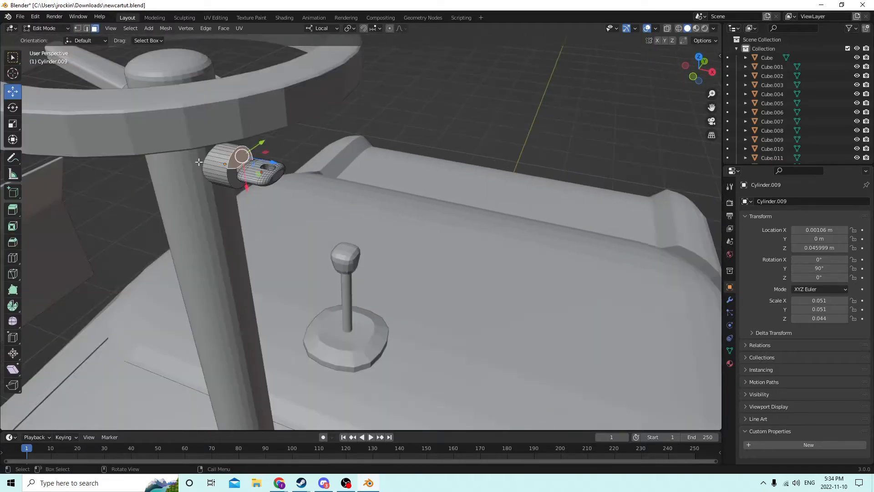
{"action": "left_click", "coordinate": [241, 183]}
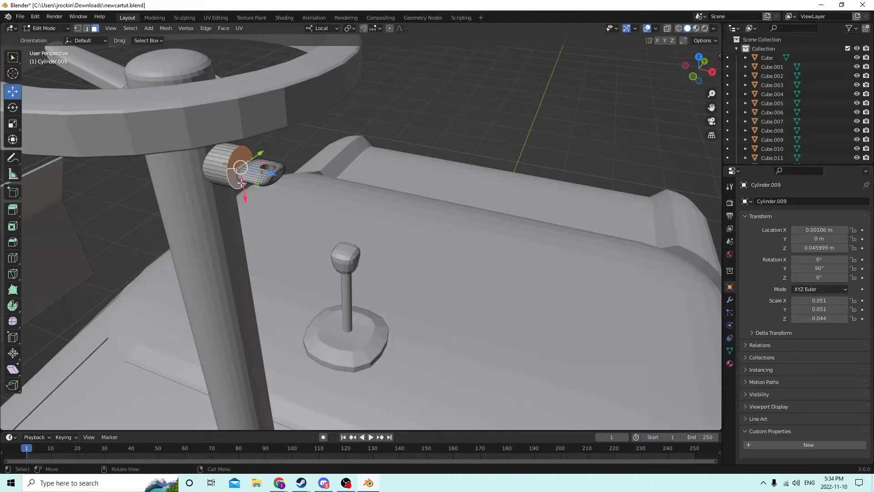
{"action": "key", "text": "s"}
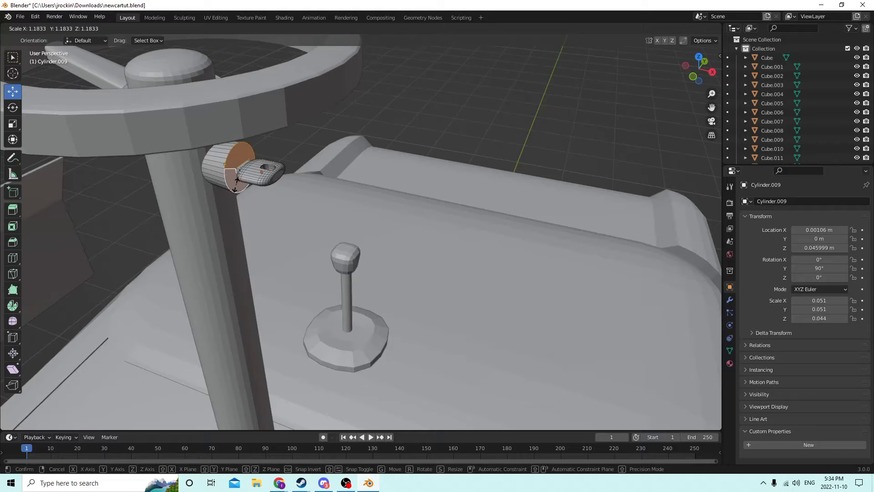
{"action": "left_click", "coordinate": [236, 185]}
- Extrude the ignition cylinder's enlarged end face 0.000049 m along its normal
{"action": "key", "text": "e"}
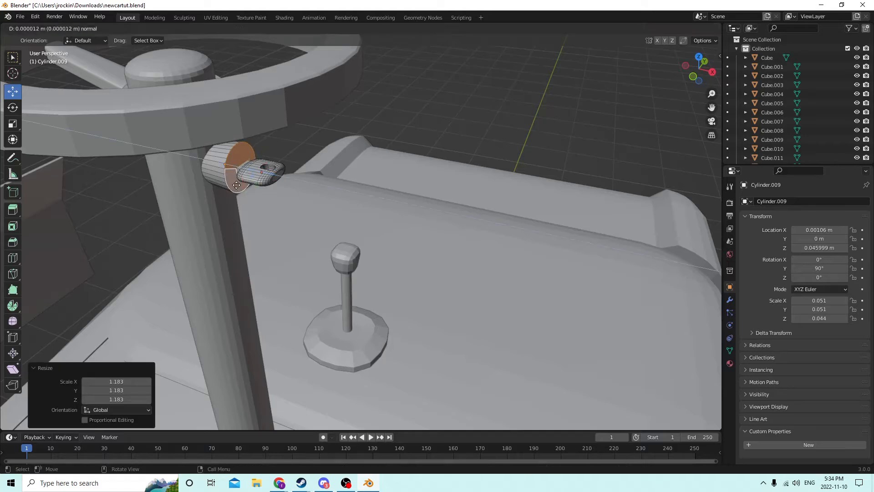
{"action": "left_click", "coordinate": [237, 185]}
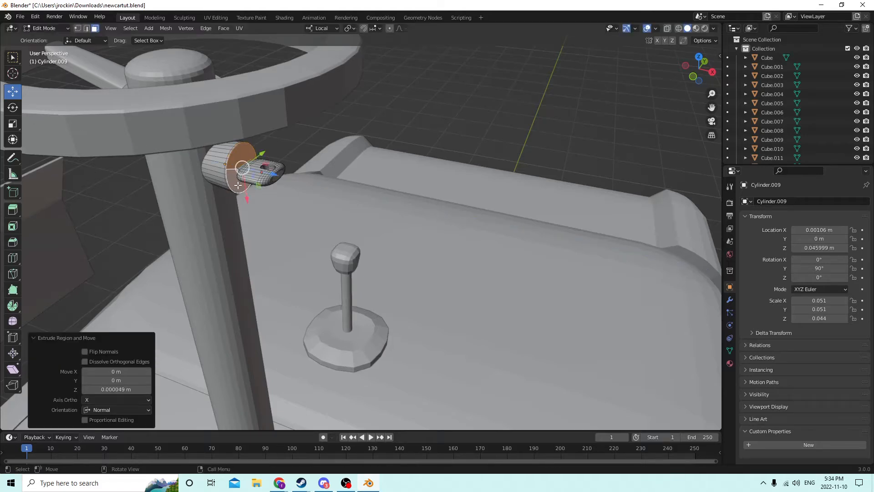
{"action": "key", "text": "s"}
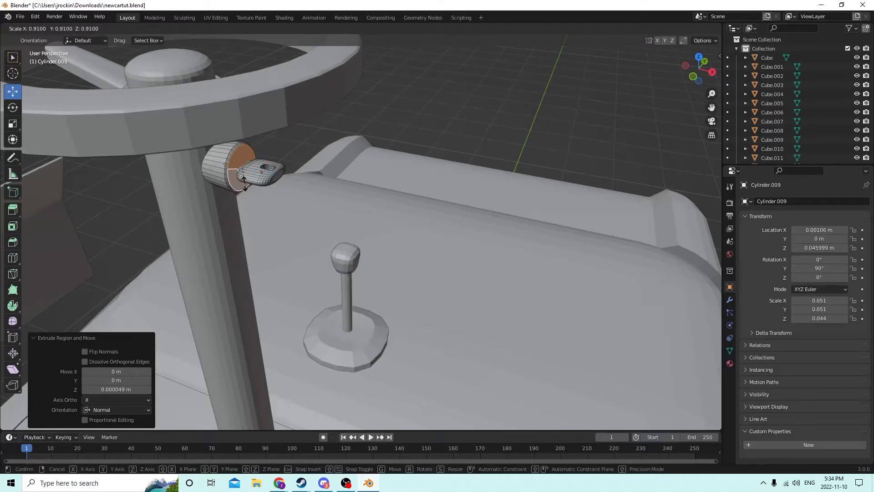
{"action": "left_click", "coordinate": [245, 182]}
{"action": "scroll", "coordinate": [244, 184], "scroll_direction": "up", "scroll_amount": 3}
{"action": "middle_click_drag", "start_coordinate": [249, 182], "coordinate": [257, 183]}
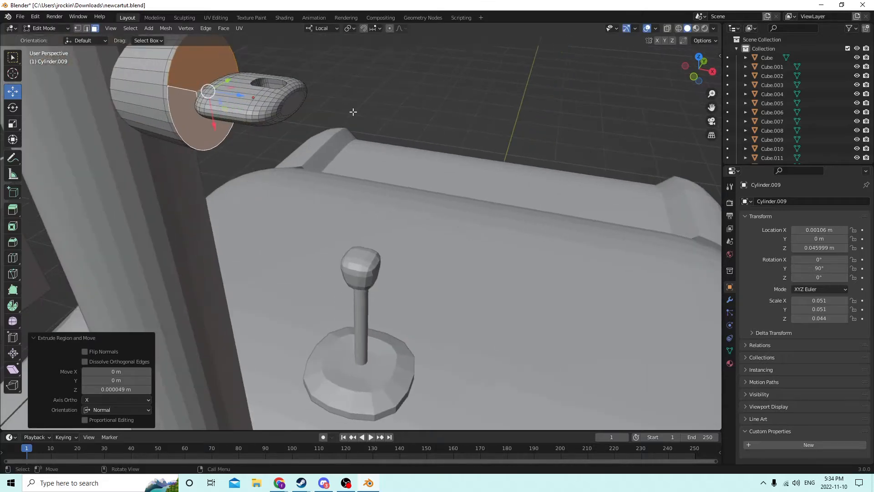
{"action": "left_click", "coordinate": [422, 75]}
{"action": "middle_click_drag", "start_coordinate": [421, 78], "coordinate": [427, 101], "text": "shift"}
{"action": "middle_click_drag", "start_coordinate": [384, 149], "coordinate": [364, 149]}
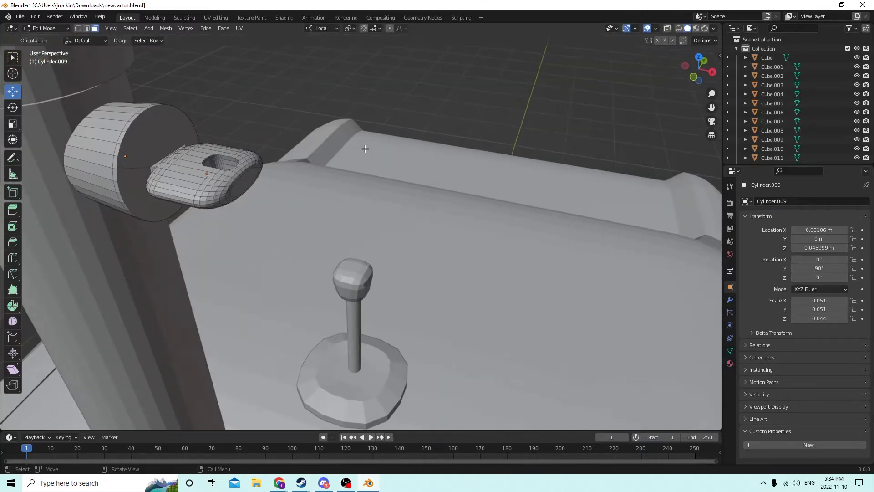
- Finish the mesh edit and join the key with the ignition cylinder into one object
{"action": "left_click", "coordinate": [151, 137]}
{"action": "scroll", "coordinate": [151, 139], "scroll_direction": "down", "scroll_amount": 5}
{"action": "key", "text": "Tab"}
{"action": "scroll", "coordinate": [146, 139], "scroll_direction": "up", "scroll_amount": 3}
{"action": "middle_click_drag", "start_coordinate": [146, 140], "coordinate": [223, 156]}
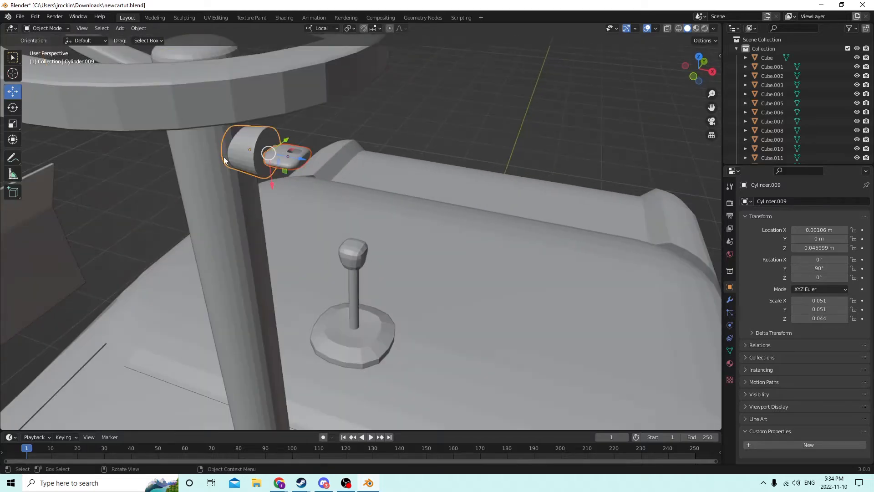
{"action": "left_click", "coordinate": [280, 153]}
{"action": "left_click", "coordinate": [254, 149], "text": "shift"}
{"action": "key", "text": "ctrl+j"}
{"action": "scroll", "coordinate": [264, 164], "scroll_direction": "down", "scroll_amount": 3}
{"action": "middle_click_drag", "start_coordinate": [273, 167], "coordinate": [293, 170]}
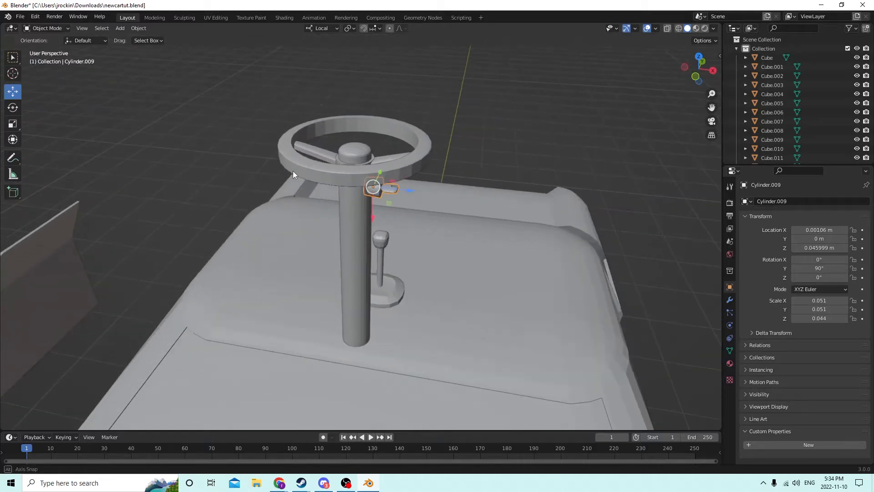
- Join the ignition cylinder and key assembly to the steering column
{"action": "scroll", "coordinate": [328, 174], "scroll_direction": "up", "scroll_amount": 2}
{"action": "left_click", "coordinate": [375, 162]}
{"action": "scroll", "coordinate": [379, 164], "scroll_direction": "up", "scroll_amount": 2}
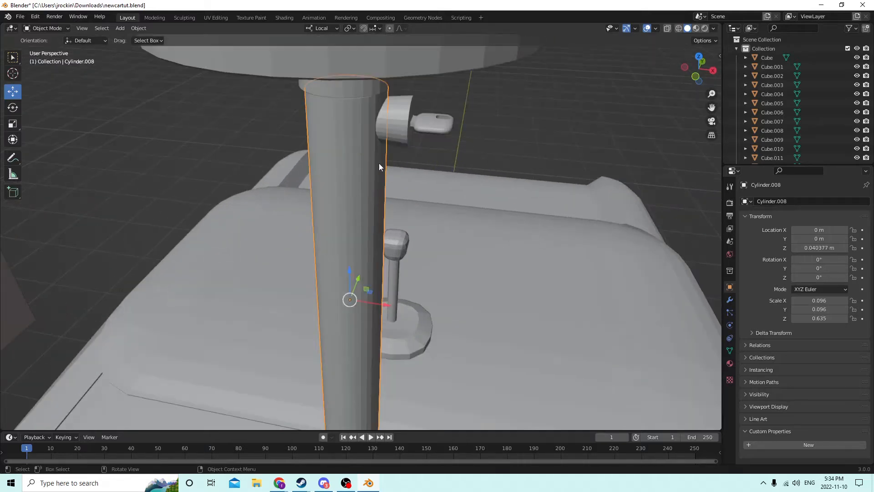
{"action": "left_click", "coordinate": [393, 124]}
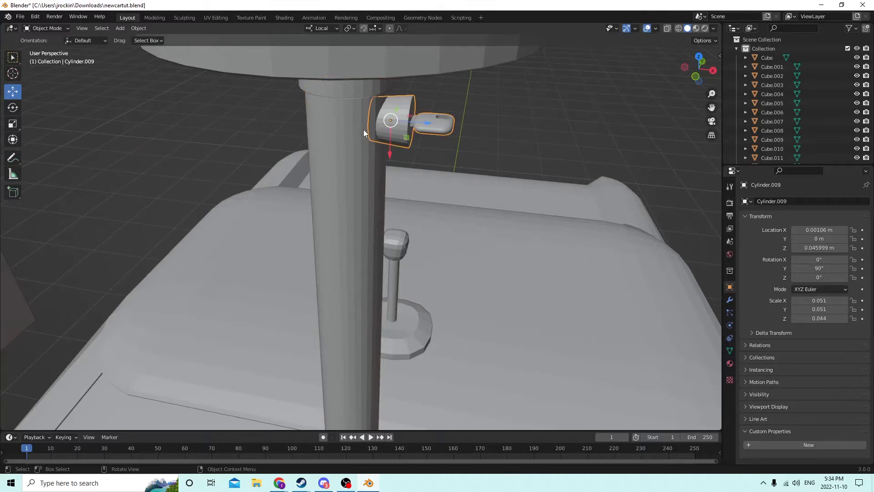
{"action": "left_click", "coordinate": [349, 196]}
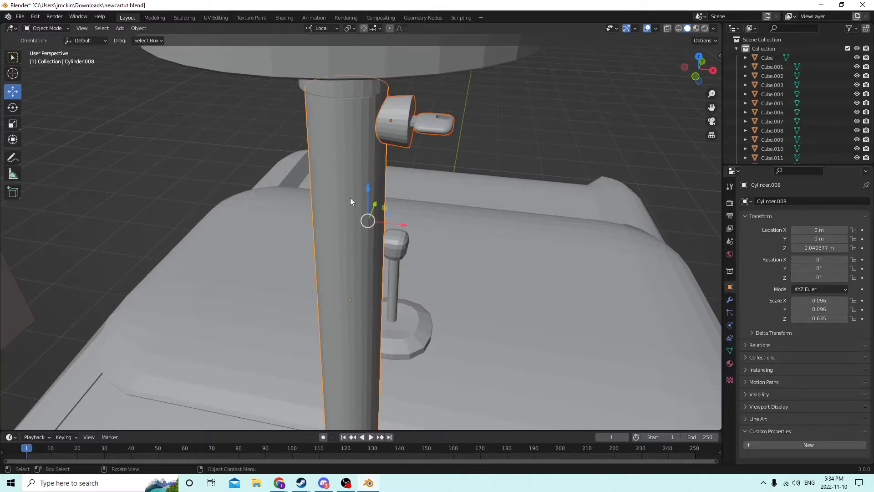
{"action": "scroll", "coordinate": [348, 199], "scroll_direction": "down", "scroll_amount": 3}
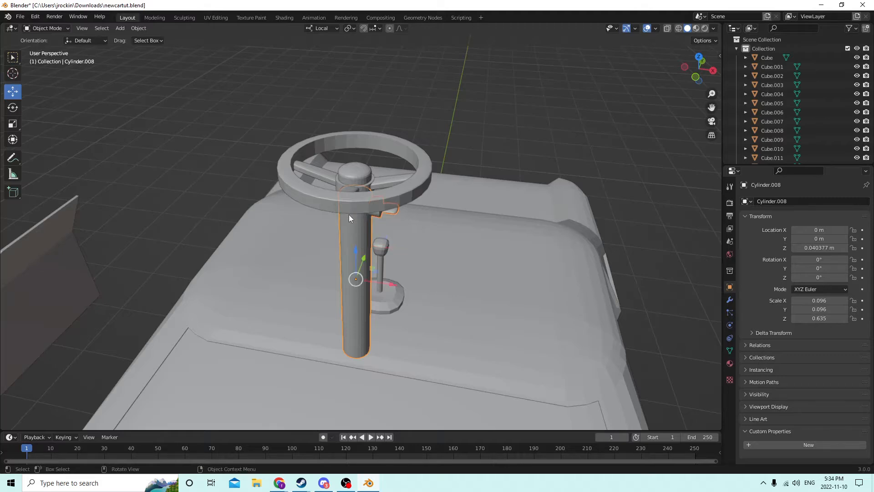
- Join the three spokes with the steering wheel ring
{"action": "scroll", "coordinate": [349, 215], "scroll_direction": "up", "scroll_amount": 3}
{"action": "left_click", "coordinate": [344, 211]}
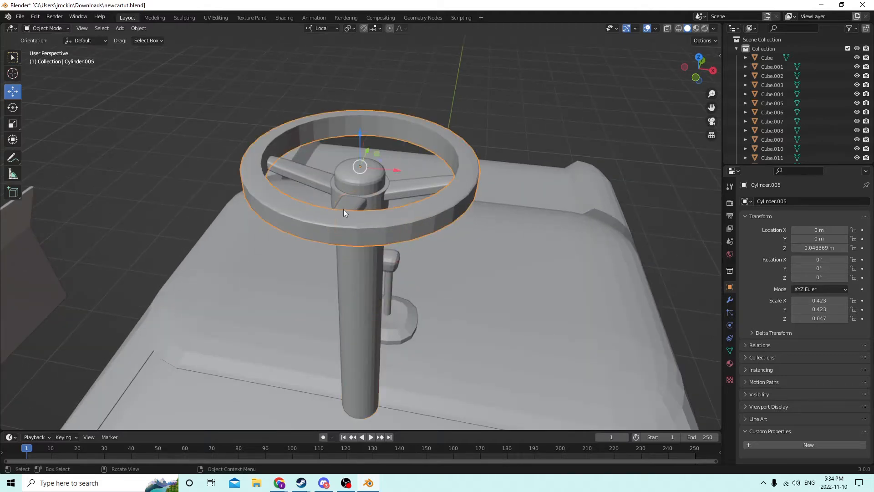
{"action": "left_click", "coordinate": [328, 187], "text": "shift"}
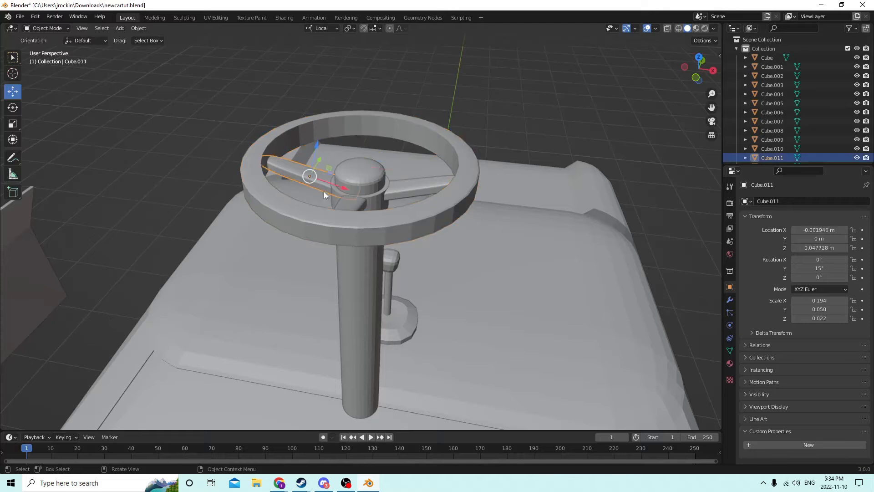
{"action": "left_click", "coordinate": [348, 203]}
{"action": "left_click", "coordinate": [392, 185], "text": "shift"}
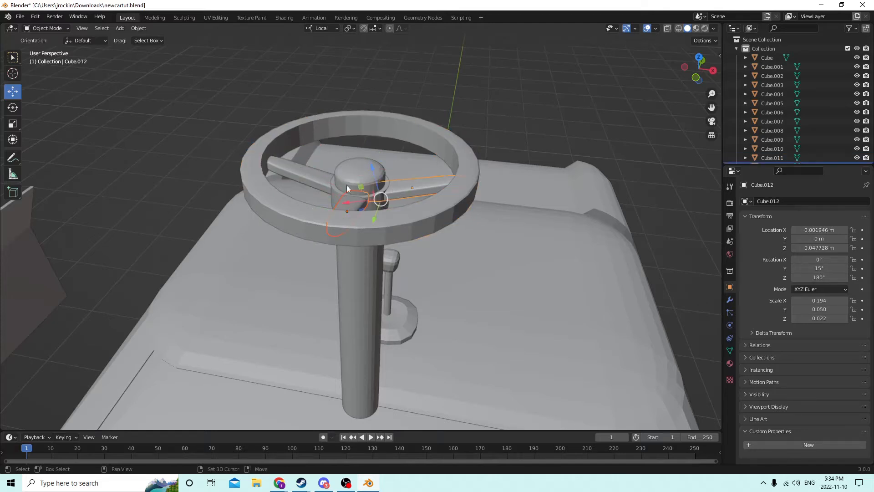
{"action": "left_click", "coordinate": [310, 179], "text": "shift"}
{"action": "left_click", "coordinate": [365, 226], "text": "shift"}
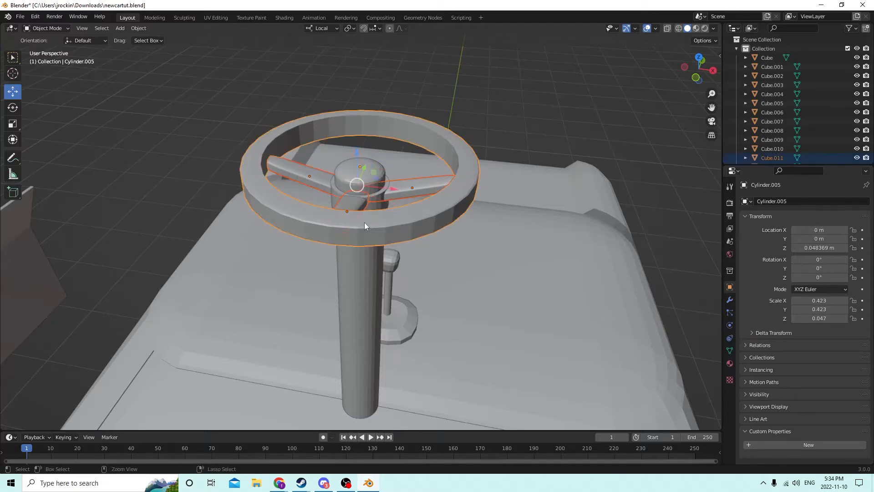
- Join the hub and its cap with the spoked steering wheel ring
{"action": "left_click", "coordinate": [376, 199]}
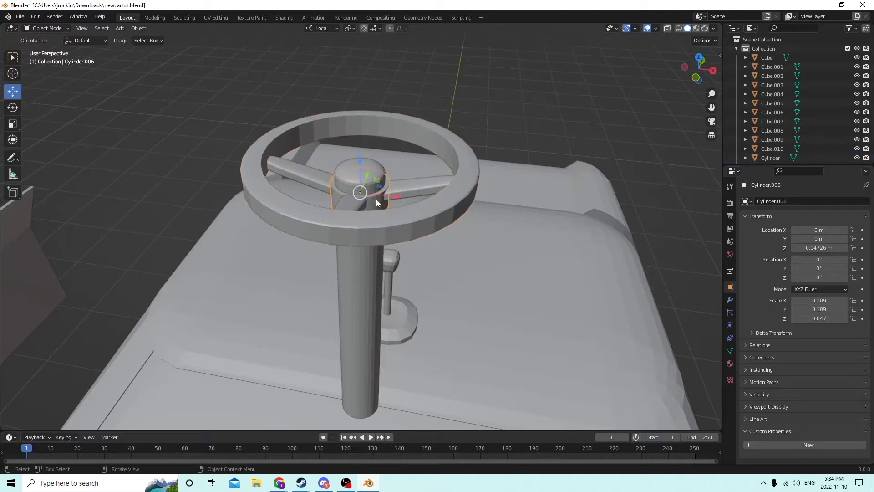
{"action": "left_click", "coordinate": [364, 178]}
{"action": "left_click", "coordinate": [344, 215]}
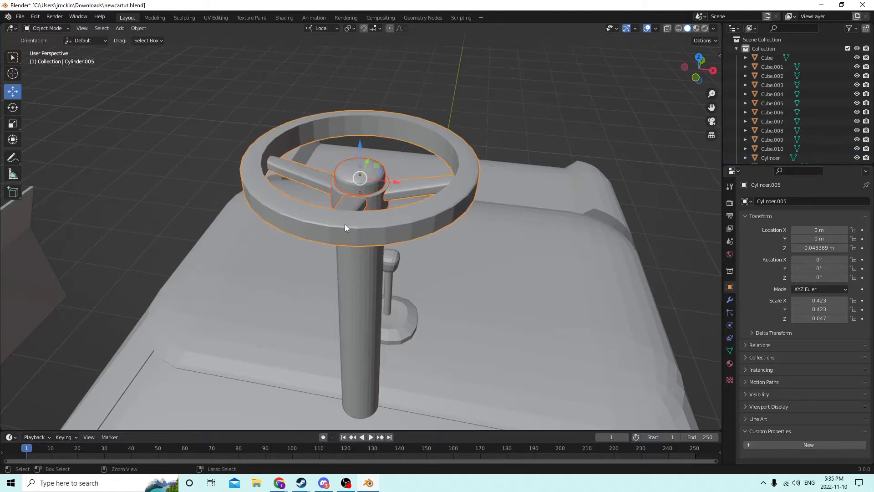
- Join the column assembly with the steering wheel so that everything forms one object
{"action": "left_click", "coordinate": [344, 227]}
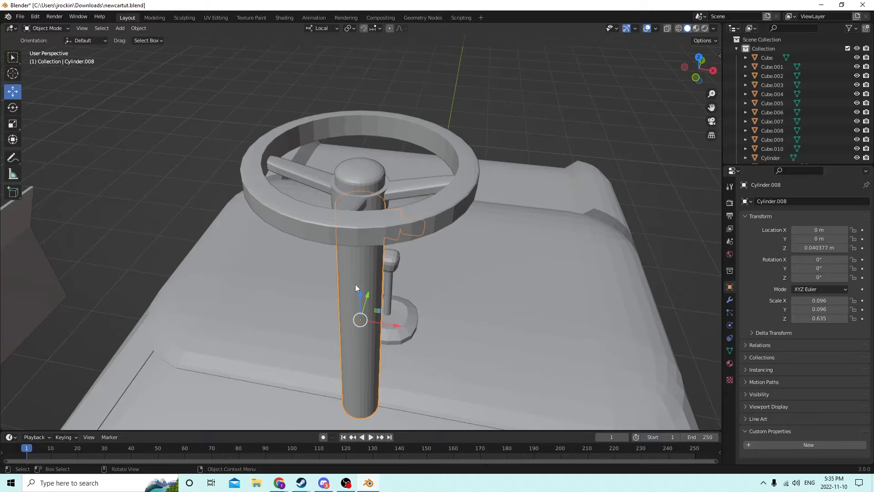
{"action": "left_click", "coordinate": [340, 229], "text": "shift"}
{"action": "scroll", "coordinate": [336, 239], "scroll_direction": "down", "scroll_amount": 2}
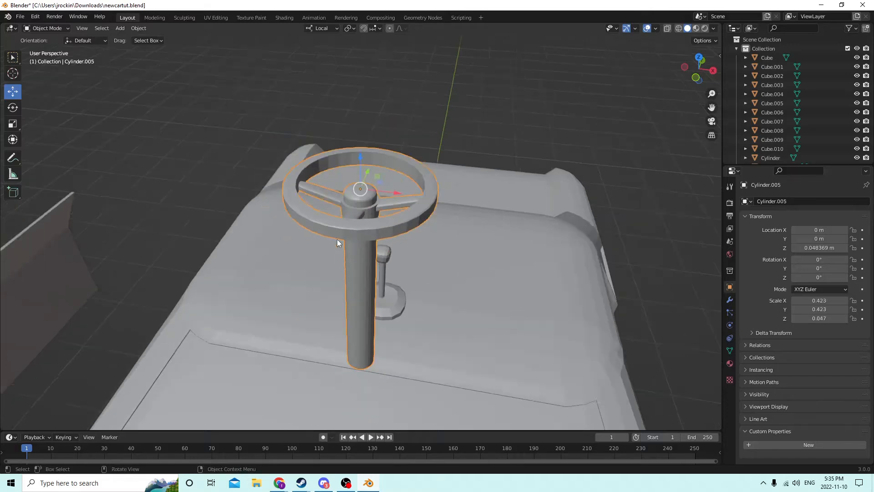
{"action": "middle_click_drag", "start_coordinate": [337, 239], "coordinate": [550, 210]}
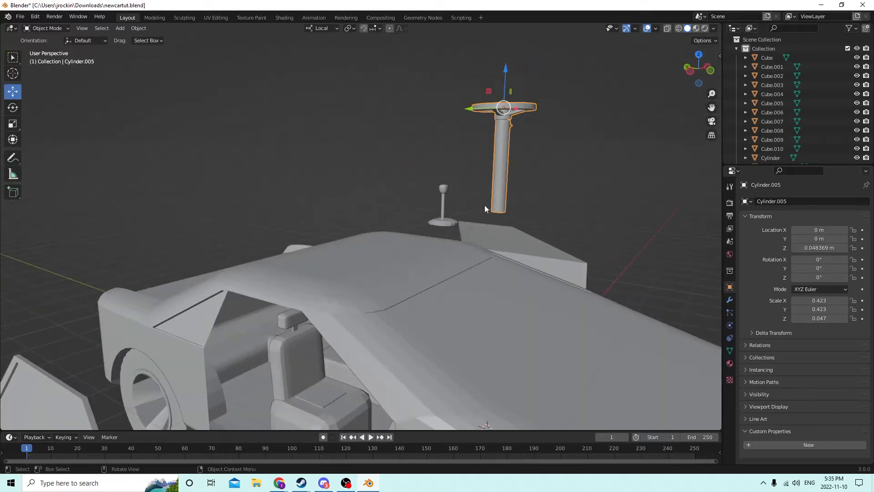
{"action": "middle_click_drag", "start_coordinate": [485, 207], "coordinate": [600, 185]}
{"action": "middle_click_drag", "start_coordinate": [496, 179], "coordinate": [681, 225]}
{"action": "left_click", "coordinate": [818, 230]}
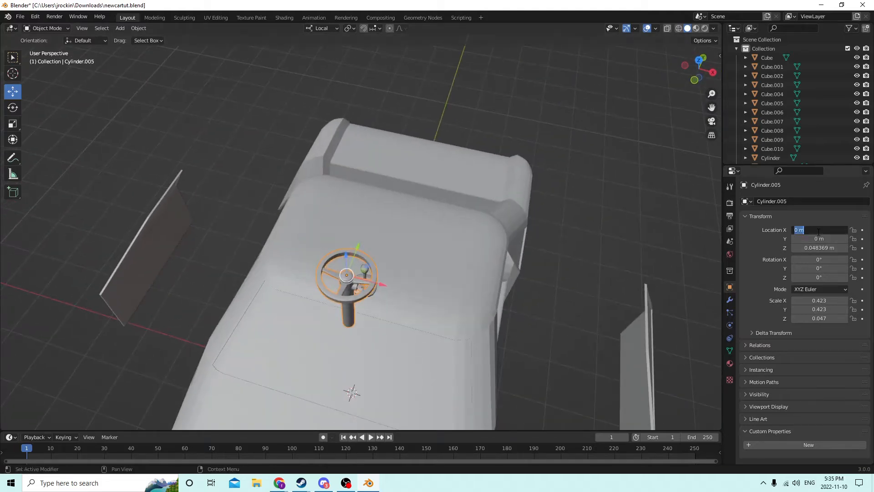
{"action": "type", "text": "180"}
{"action": "key", "text": "Return"}
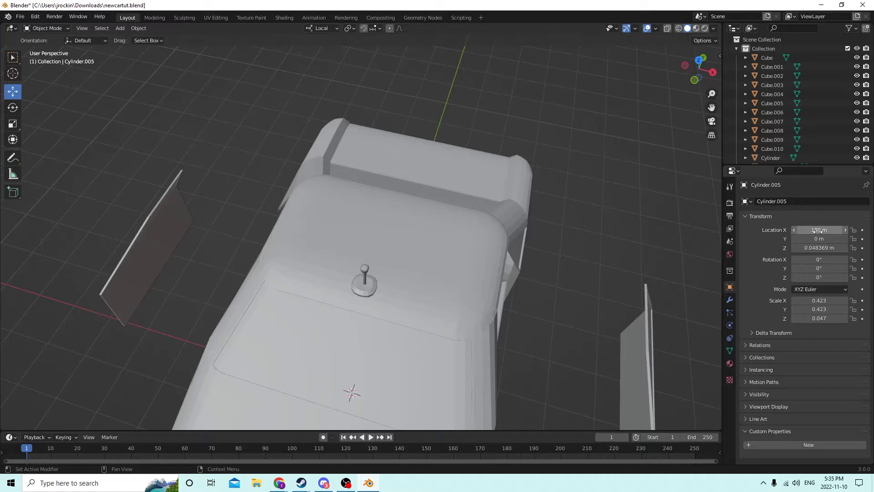
{"action": "left_click", "coordinate": [821, 230]}
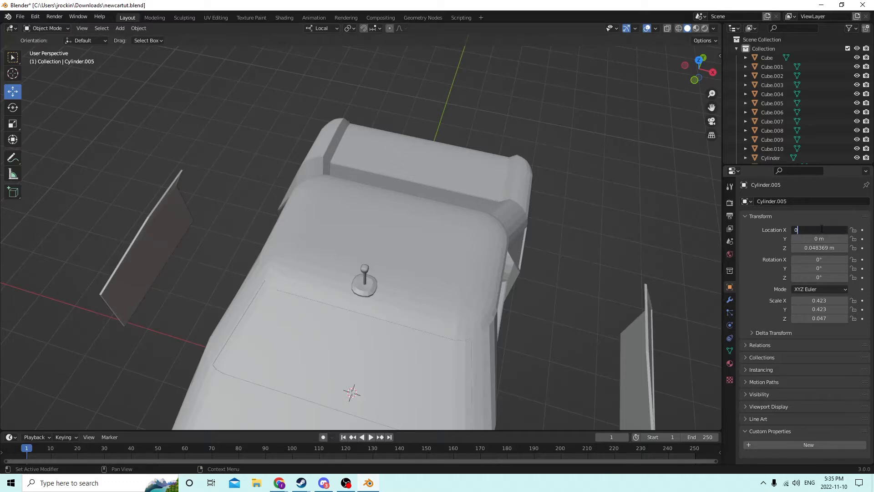
{"action": "type", "text": "0"}
{"action": "key", "text": "Return"}
{"action": "left_click", "coordinate": [821, 259]}
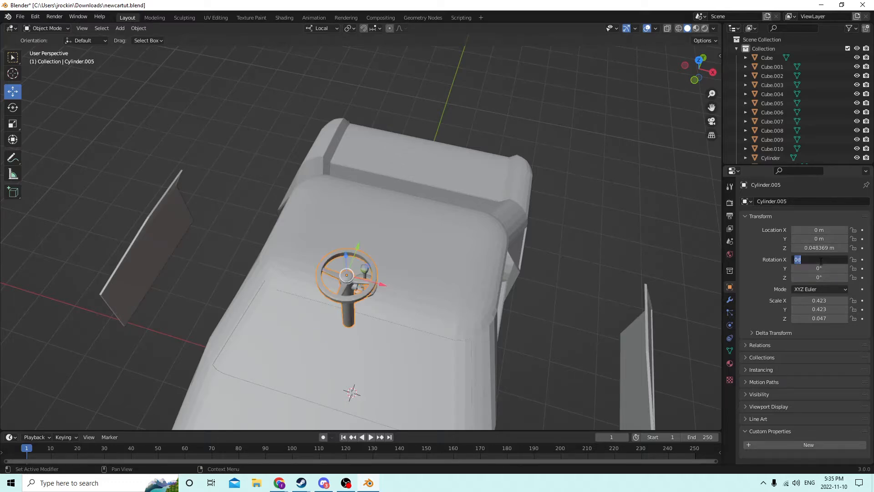
{"action": "key", "text": "Return"}
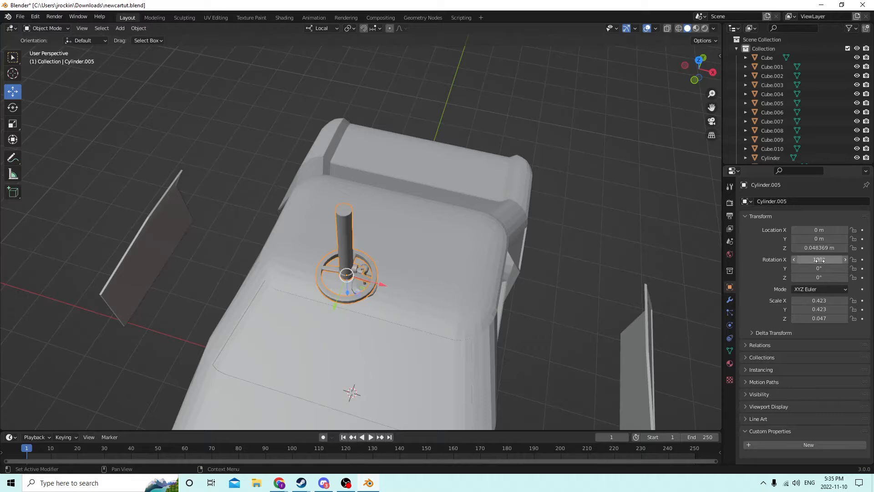
{"action": "type", "text": "0"}
{"action": "key", "text": "Return"}
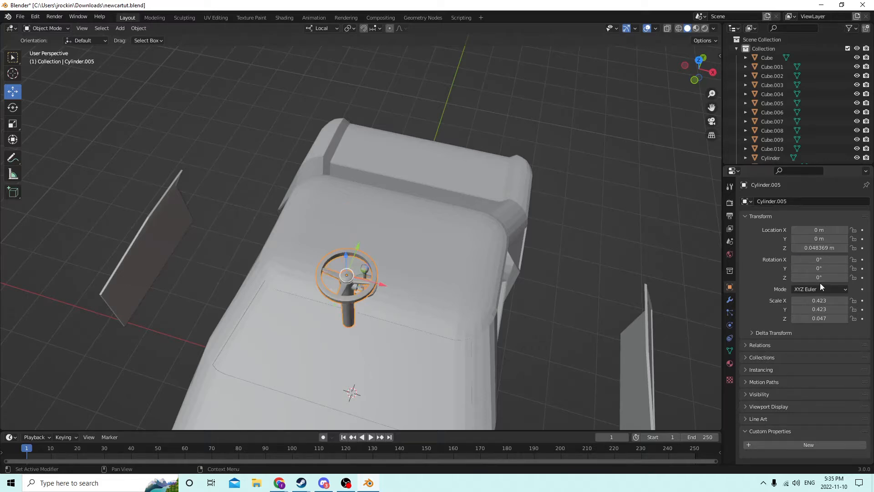
- Set the Z rotation of the complete steering wheel object to 180°
{"action": "left_click", "coordinate": [815, 279]}
{"action": "type", "text": "180"}
{"action": "key", "text": "Return"}
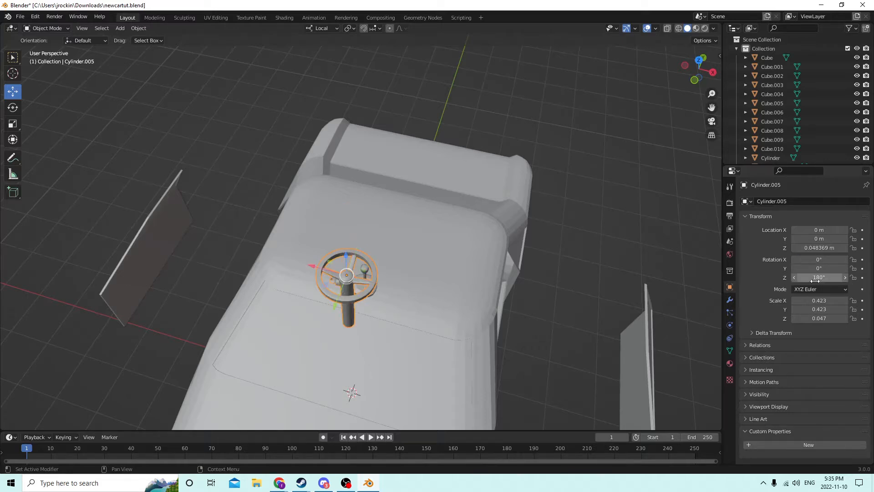
- Lower the steering wheel object into the car's cabin by moving it -0.040094 m along its local Z axis
{"action": "middle_click_drag", "start_coordinate": [637, 278], "coordinate": [39, 198]}
{"action": "middle_click_drag", "start_coordinate": [234, 151], "coordinate": [282, 146]}
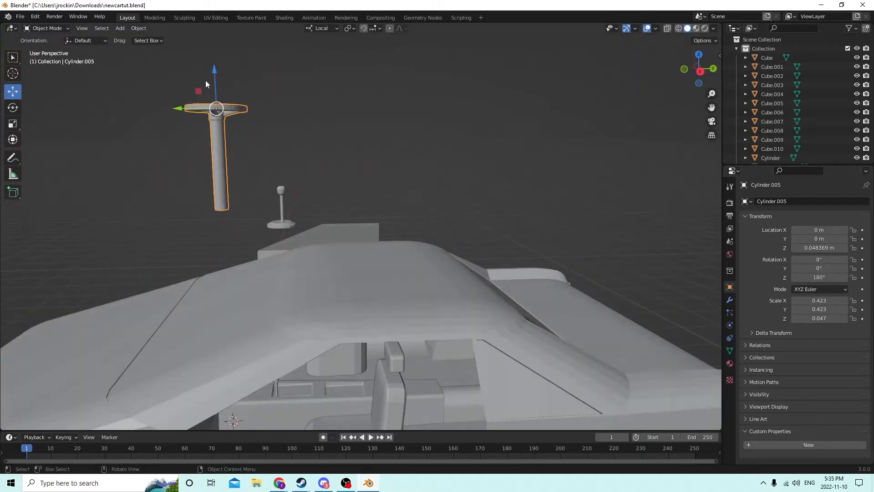
{"action": "left_click_drag", "start_coordinate": [213, 70], "coordinate": [222, 335]}
{"action": "middle_click_drag", "start_coordinate": [223, 335], "coordinate": [154, 359]}
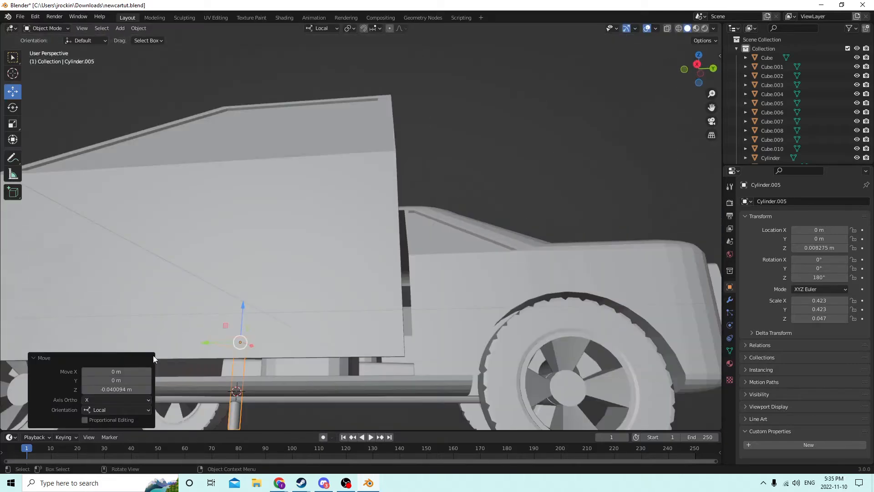
{"action": "middle_click_drag", "start_coordinate": [364, 237], "coordinate": [354, 273]}
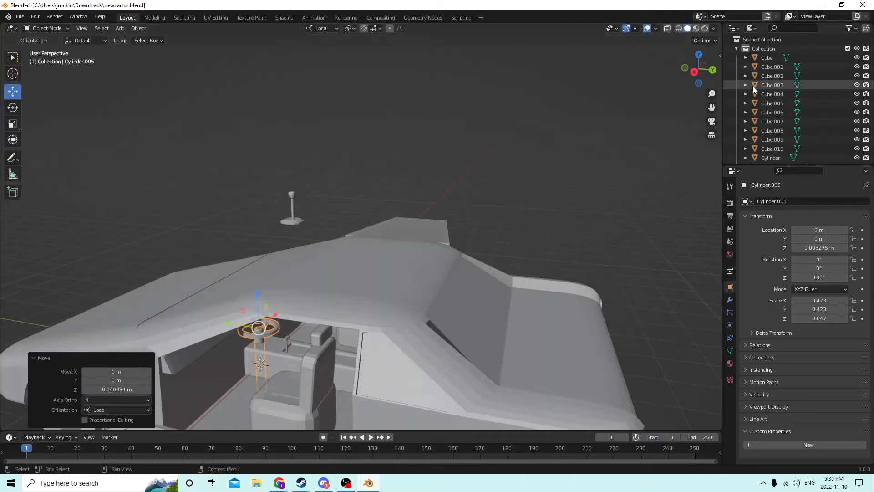
{"action": "left_click_drag", "start_coordinate": [711, 107], "coordinate": [861, 6]}
{"action": "scroll", "coordinate": [416, 324], "scroll_direction": "up", "scroll_amount": 2}
{"action": "middle_click_drag", "start_coordinate": [416, 324], "coordinate": [393, 308]}
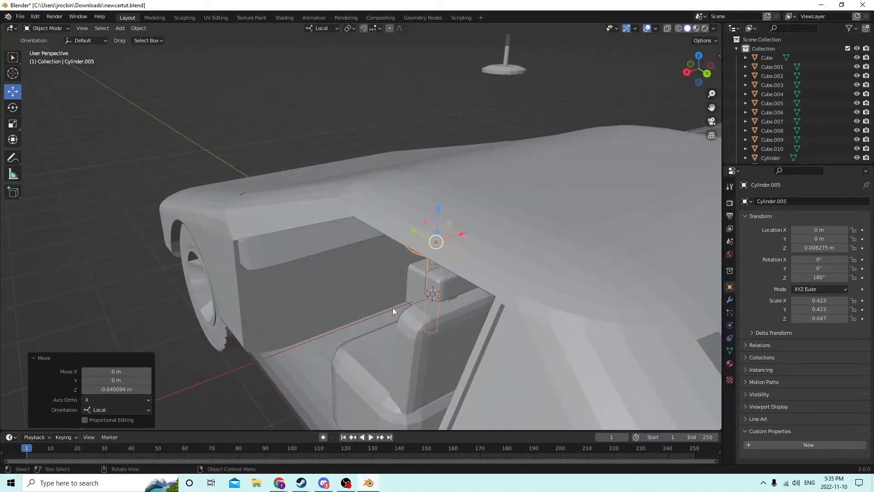
- Move the steering wheel in front of the driver's seat, to about X 0.0156 m, Y 0.0029 m, Z 0.0164 m
{"action": "left_click_drag", "start_coordinate": [461, 235], "coordinate": [368, 263]}
{"action": "middle_click_drag", "start_coordinate": [383, 275], "coordinate": [356, 285]}
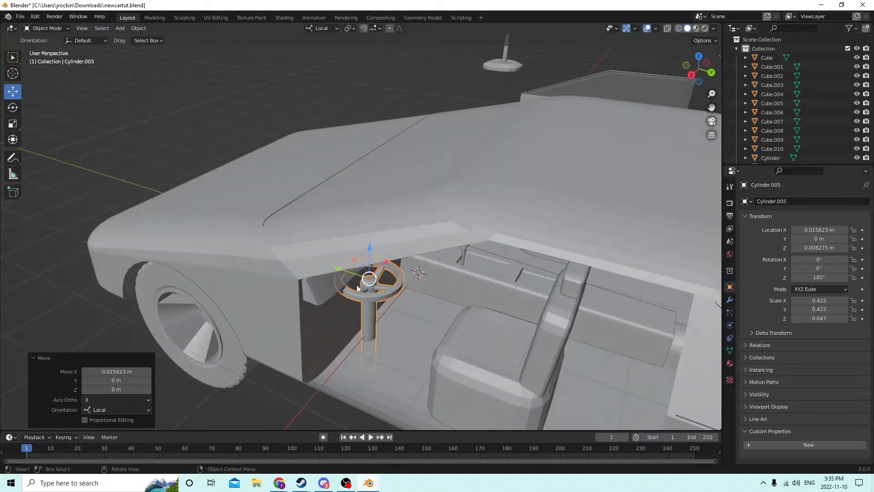
{"action": "left_click_drag", "start_coordinate": [340, 266], "coordinate": [362, 275]}
{"action": "middle_click_drag", "start_coordinate": [362, 275], "coordinate": [358, 267]}
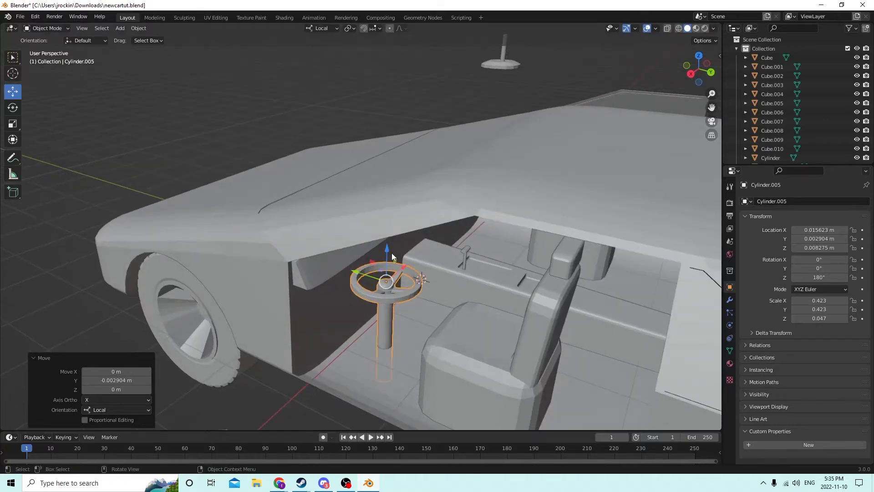
{"action": "left_click_drag", "start_coordinate": [392, 253], "coordinate": [388, 221]}
{"action": "middle_click_drag", "start_coordinate": [388, 221], "coordinate": [346, 185]}
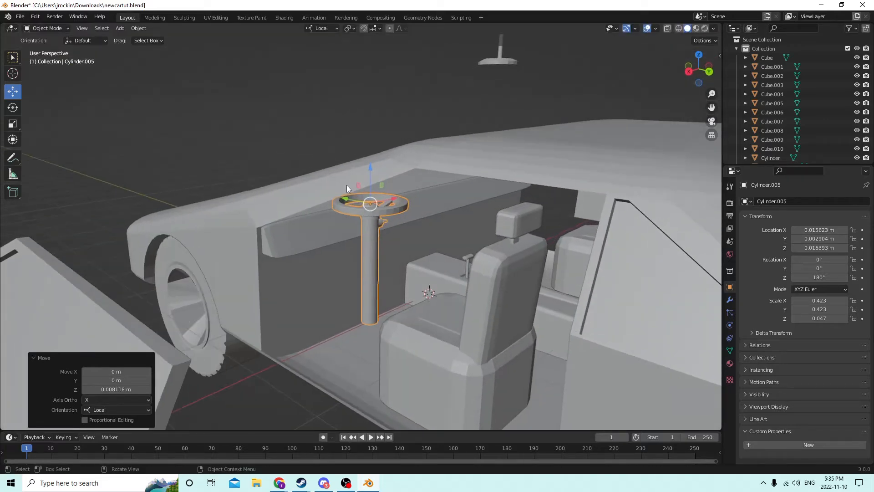
- Tilt the steering wheel toward the driver by setting its X rotation to 65°
{"action": "left_click", "coordinate": [821, 259]}
{"action": "type", "text": "90"}
{"action": "key", "text": "Return"}
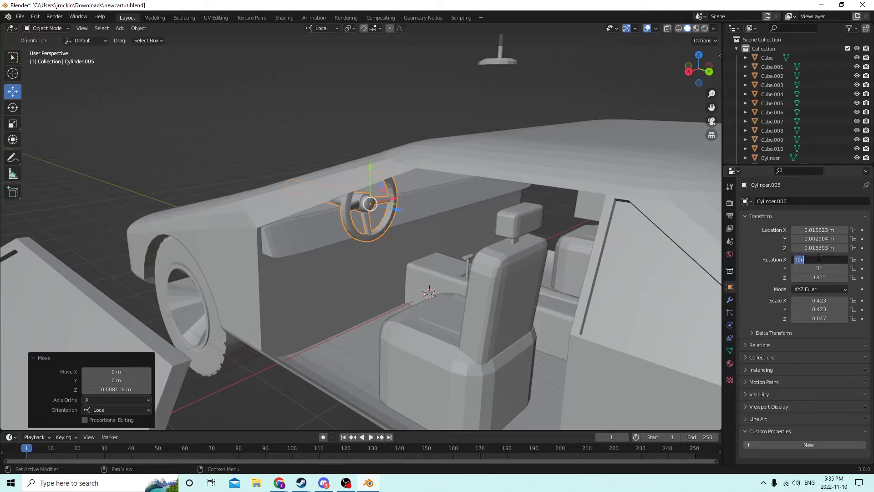
{"action": "left_click", "coordinate": [818, 259]}
{"action": "type", "text": "65"}
{"action": "key", "text": "Return"}
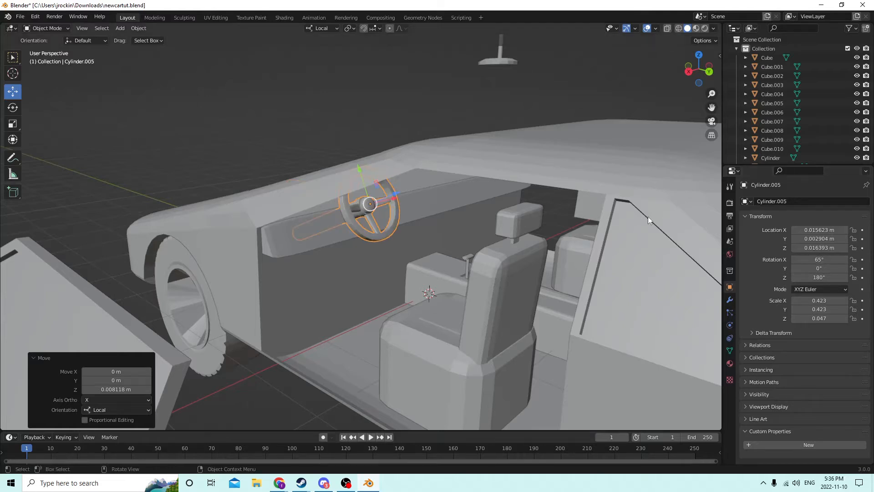
- Lower the steering wheel about 0.0044 m along its local Y axis and shift it about 0.002 m sideways along local X
{"action": "left_click_drag", "start_coordinate": [353, 174], "coordinate": [356, 177]}
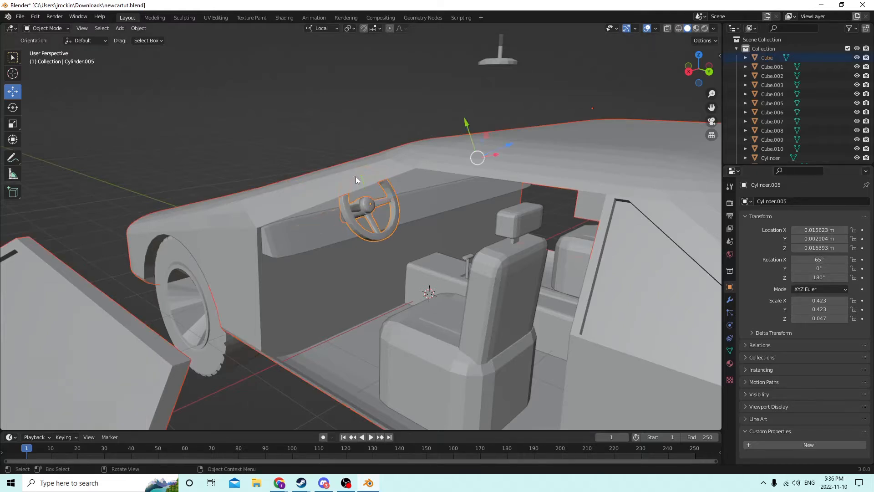
{"action": "left_click", "coordinate": [360, 211]}
{"action": "left_click", "coordinate": [370, 208]}
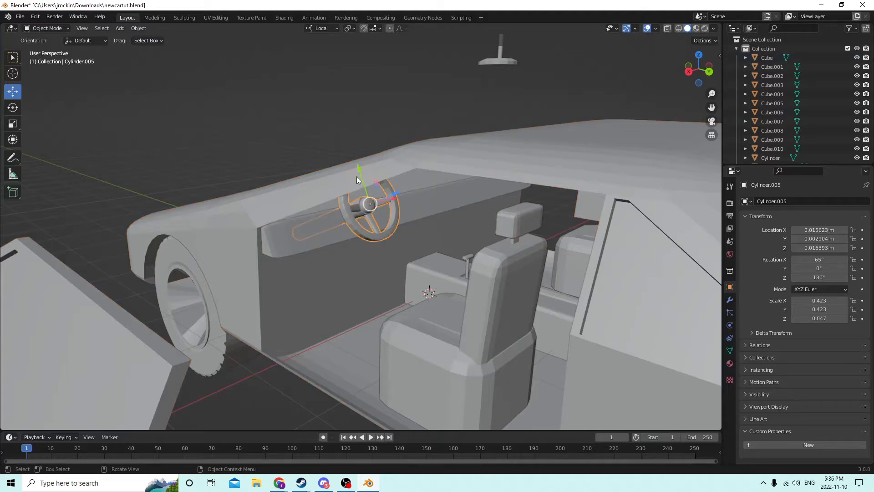
{"action": "key", "text": "g"}
{"action": "key", "text": "y"}
{"action": "key", "text": "y"}
{"action": "left_click", "coordinate": [372, 205]}
{"action": "middle_click_drag", "start_coordinate": [373, 207], "coordinate": [354, 213]}
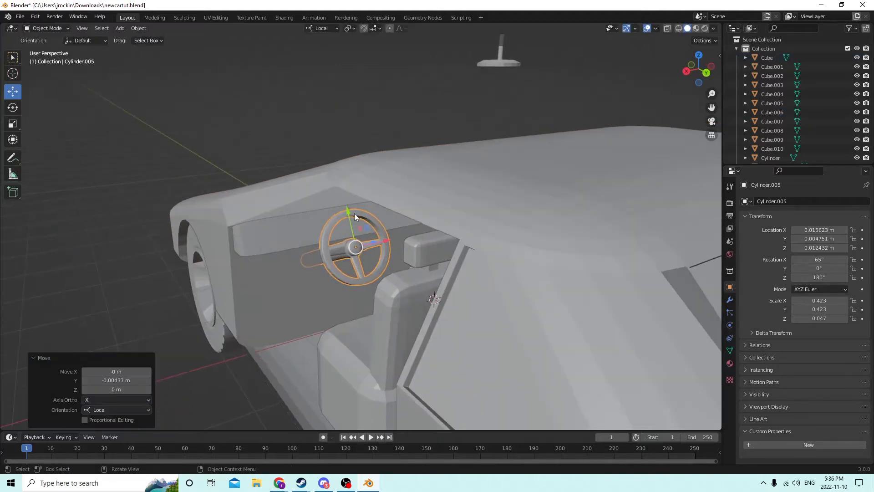
{"action": "left_click_drag", "start_coordinate": [386, 238], "coordinate": [369, 242]}
{"action": "middle_click_drag", "start_coordinate": [369, 242], "coordinate": [423, 254]}
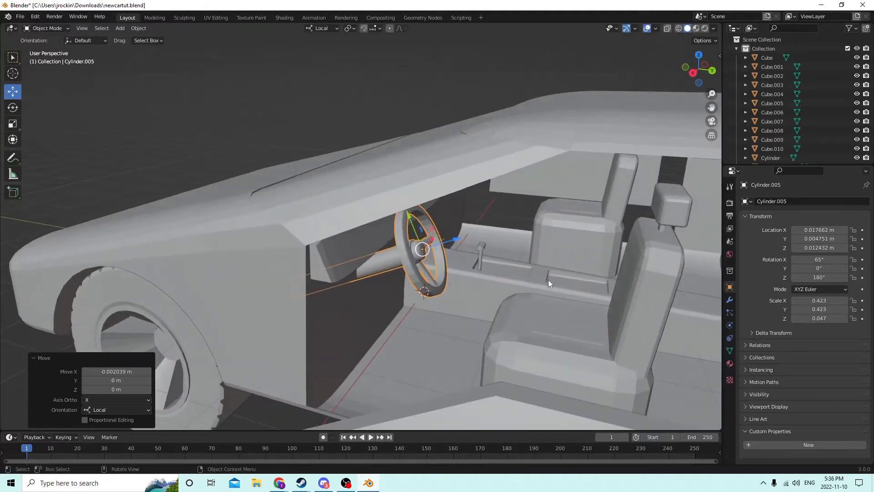
- Scale the steering wheel by about 0.841 and shift it about 0.0007 m sideways along local X toward the seat's centre
{"action": "middle_click_drag", "start_coordinate": [548, 280], "coordinate": [552, 264]}
{"action": "scroll", "coordinate": [550, 263], "scroll_direction": "down", "scroll_amount": 5}
{"action": "key", "text": "s"}
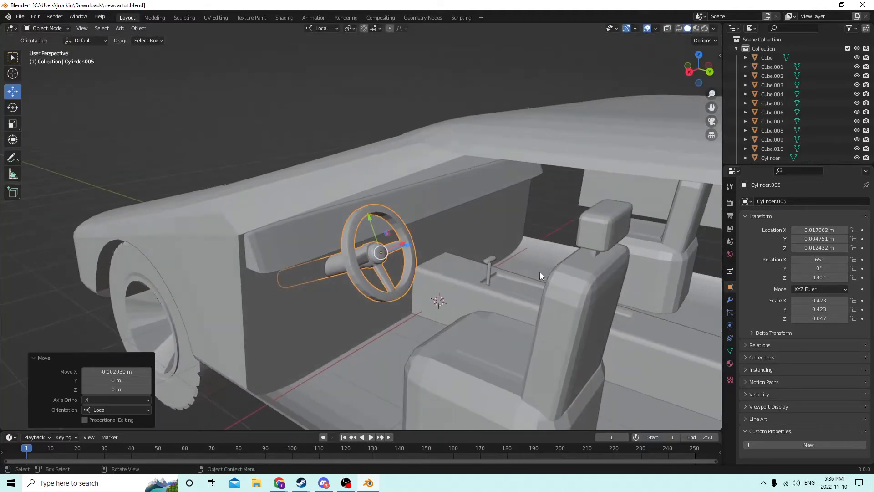
{"action": "left_click", "coordinate": [518, 270]}
{"action": "middle_click_drag", "start_coordinate": [518, 270], "coordinate": [393, 263]}
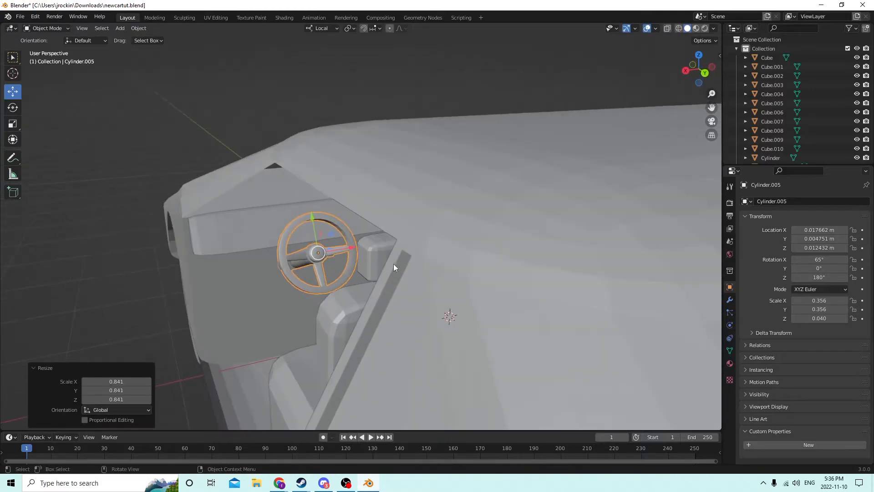
{"action": "left_click_drag", "start_coordinate": [346, 251], "coordinate": [336, 250]}
{"action": "middle_click_drag", "start_coordinate": [336, 250], "coordinate": [408, 258]}
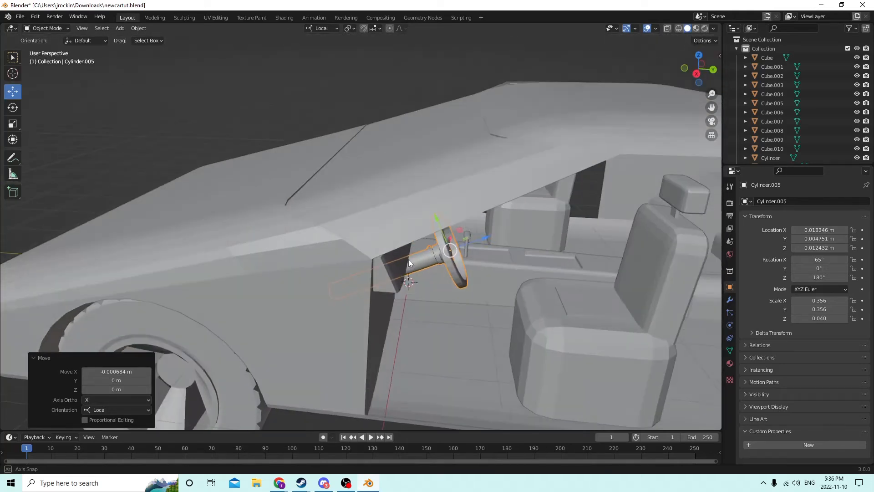
- Select the car body, preview it in material shading with its material properties open, and examine it from several angles
{"action": "left_click", "coordinate": [370, 334]}
{"action": "scroll", "coordinate": [374, 330], "scroll_direction": "down", "scroll_amount": 2}
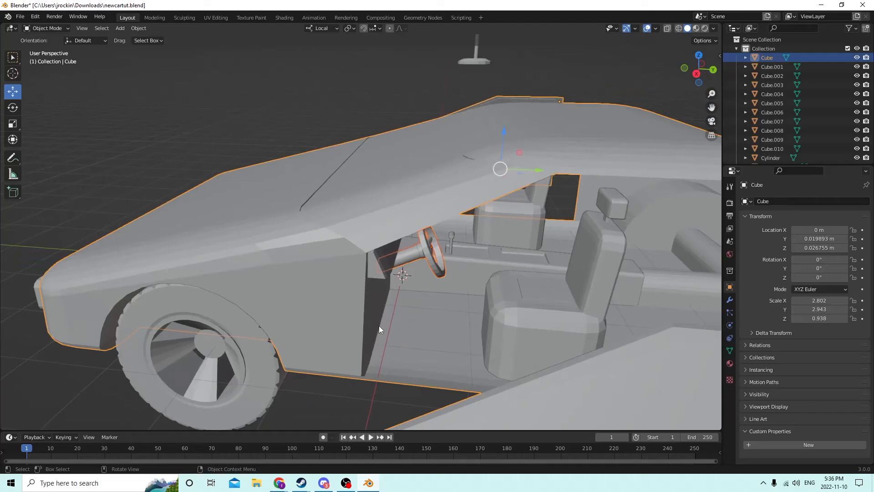
{"action": "middle_click_drag", "start_coordinate": [372, 322], "coordinate": [353, 309]}
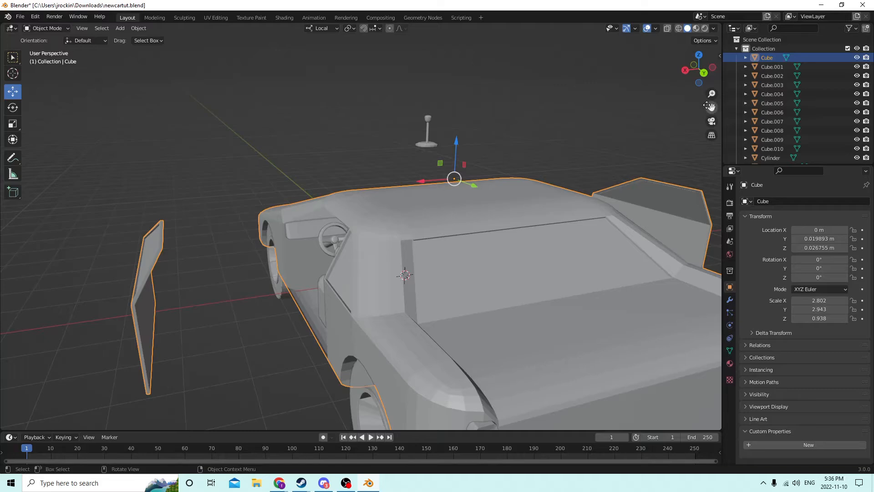
{"action": "middle_click_drag", "start_coordinate": [707, 105], "coordinate": [630, 180]}
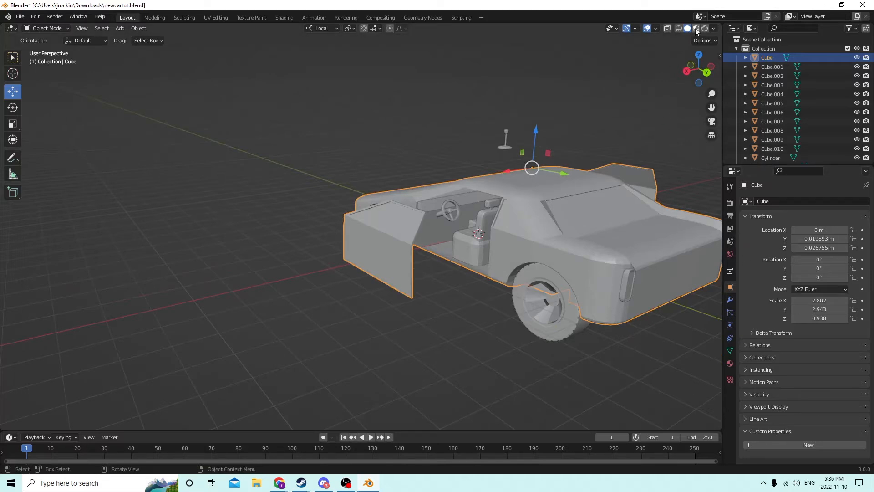
{"action": "left_click", "coordinate": [729, 364]}
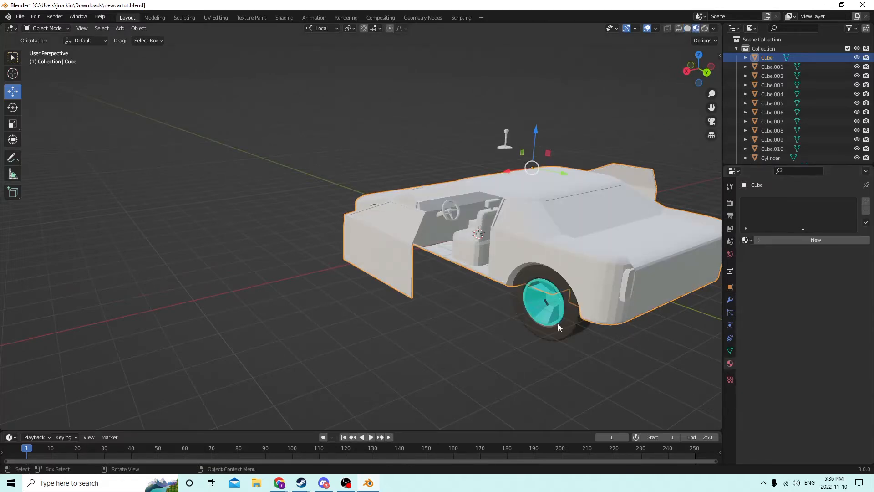
{"action": "middle_click_drag", "start_coordinate": [558, 323], "coordinate": [494, 327]}
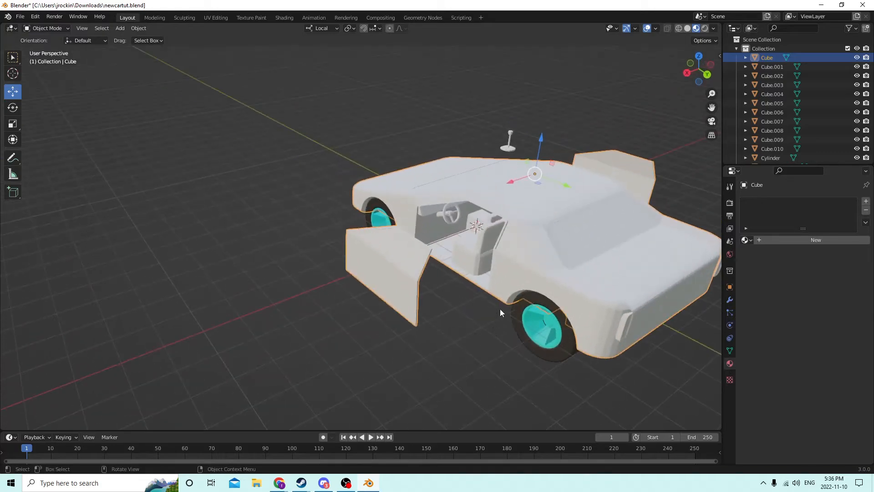
{"action": "key", "text": "Tab"}
{"action": "middle_click_drag", "start_coordinate": [336, 299], "coordinate": [444, 321]}
{"action": "key", "text": "Tab"}
{"action": "middle_click_drag", "start_coordinate": [339, 211], "coordinate": [363, 214]}
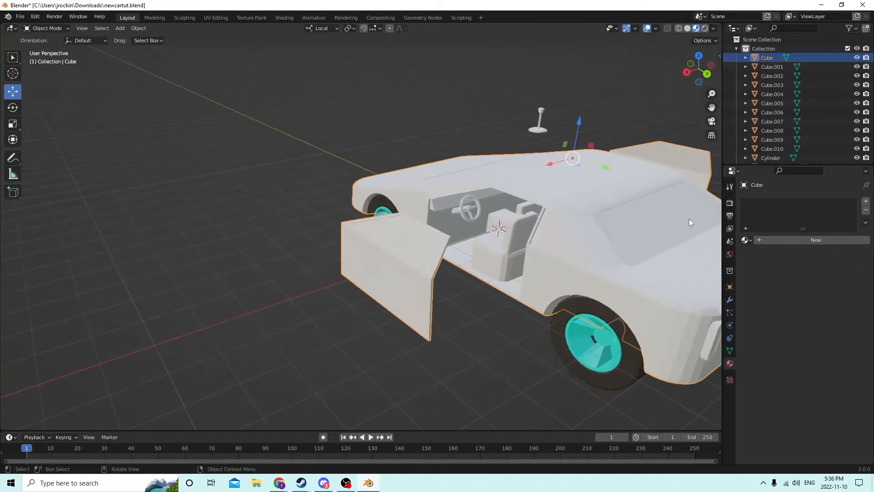
{"action": "middle_click_drag", "start_coordinate": [496, 273], "coordinate": [583, 291]}
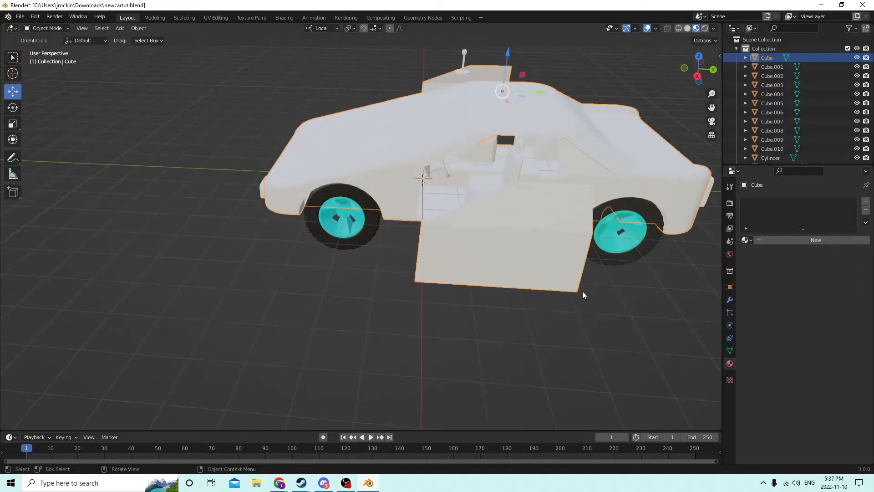
- Add a cube, move it about 0.059 m along X outside the car, and scale it by about 0.323
{"action": "key", "text": "shift+a"}
{"action": "mouse_move", "coordinate": [588, 299]}
{"action": "mouse_move", "coordinate": [571, 287]}
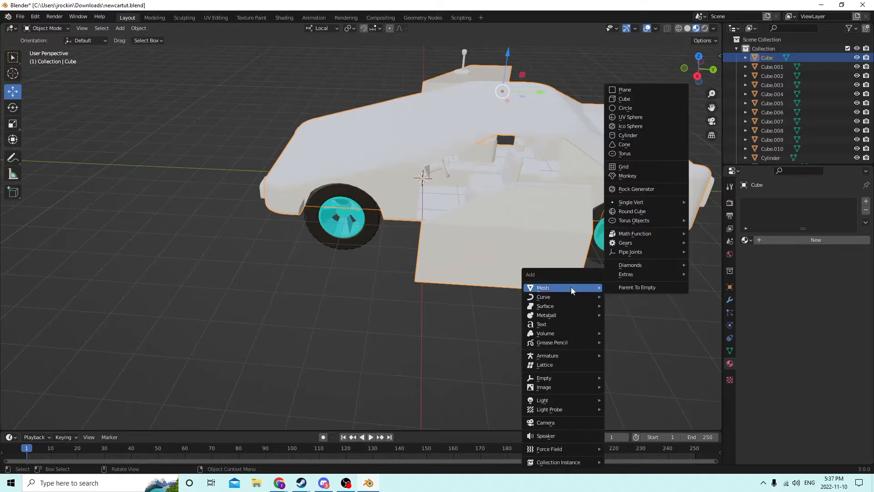
{"action": "left_click", "coordinate": [637, 100]}
{"action": "middle_click_drag", "start_coordinate": [637, 100], "coordinate": [462, 283]}
{"action": "left_click_drag", "start_coordinate": [528, 277], "coordinate": [291, 285]}
{"action": "middle_click_drag", "start_coordinate": [292, 285], "coordinate": [530, 266]}
{"action": "key", "text": "s"}
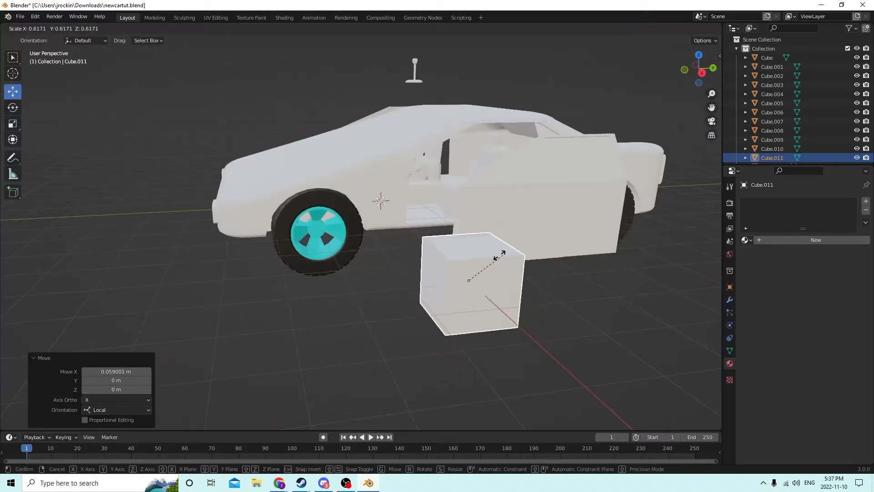
{"action": "left_click", "coordinate": [478, 263]}
{"action": "scroll", "coordinate": [396, 264], "scroll_direction": "up", "scroll_amount": 2}
{"action": "middle_click_drag", "start_coordinate": [428, 261], "coordinate": [362, 255]}
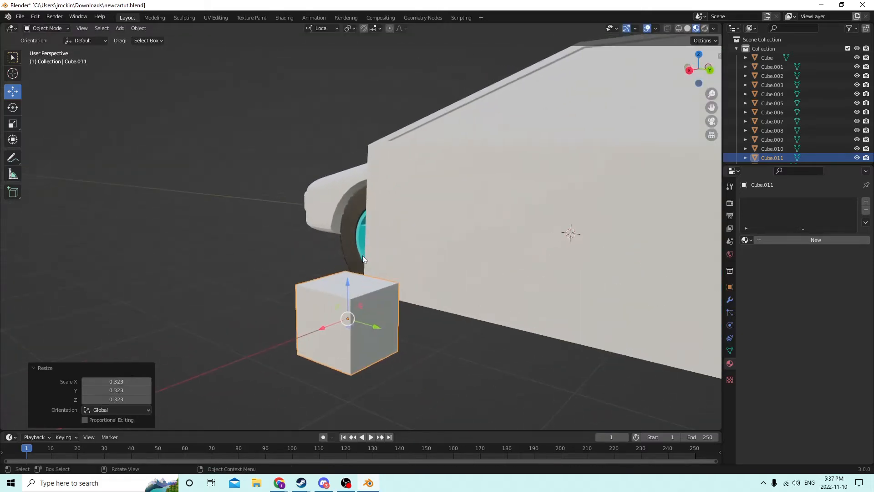
- Raise the cube about 0.0108 m, return to solid shading, and move it about 0.018 m along Y toward the open door
{"action": "left_click_drag", "start_coordinate": [348, 282], "coordinate": [356, 160]}
{"action": "middle_click_drag", "start_coordinate": [357, 160], "coordinate": [507, 245]}
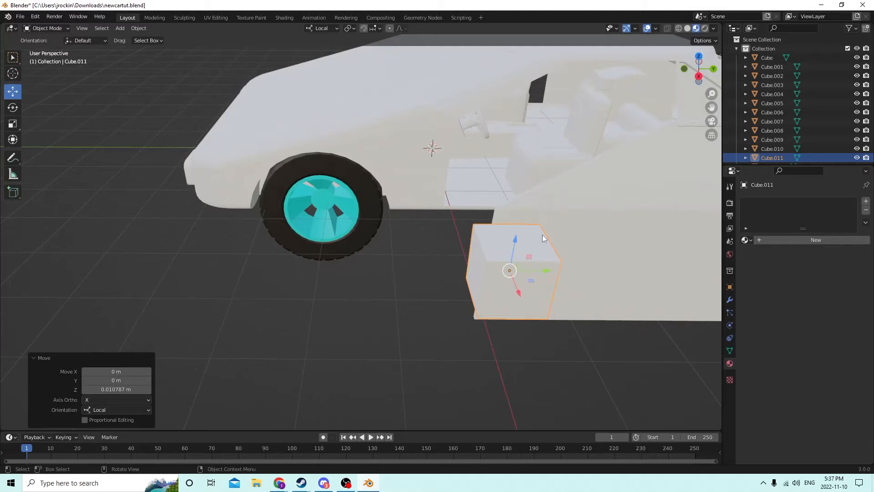
{"action": "left_click", "coordinate": [688, 28]}
{"action": "middle_click_drag", "start_coordinate": [568, 155], "coordinate": [476, 214]}
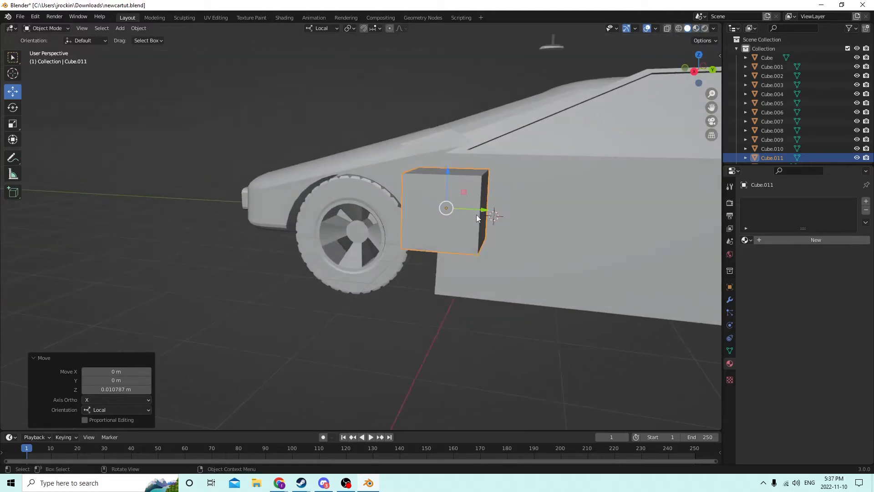
{"action": "key", "text": "g"}
{"action": "left_click", "coordinate": [691, 214]}
{"action": "right_click", "coordinate": [586, 197]}
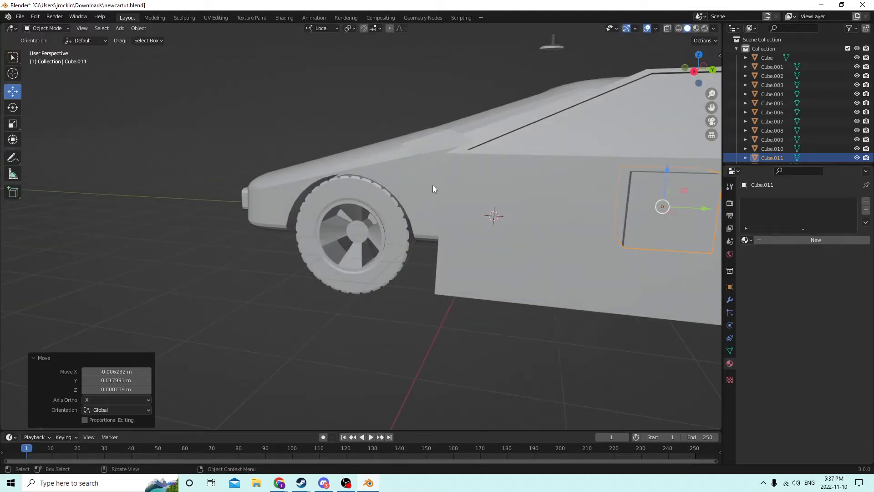
- Slide the cube about 0.0076 m along local Y toward the door's rear edge and outward along X to its outer face
{"action": "middle_click_drag", "start_coordinate": [432, 184], "coordinate": [470, 223]}
{"action": "key", "text": "g"}
{"action": "key", "text": "y"}
{"action": "key", "text": "y"}
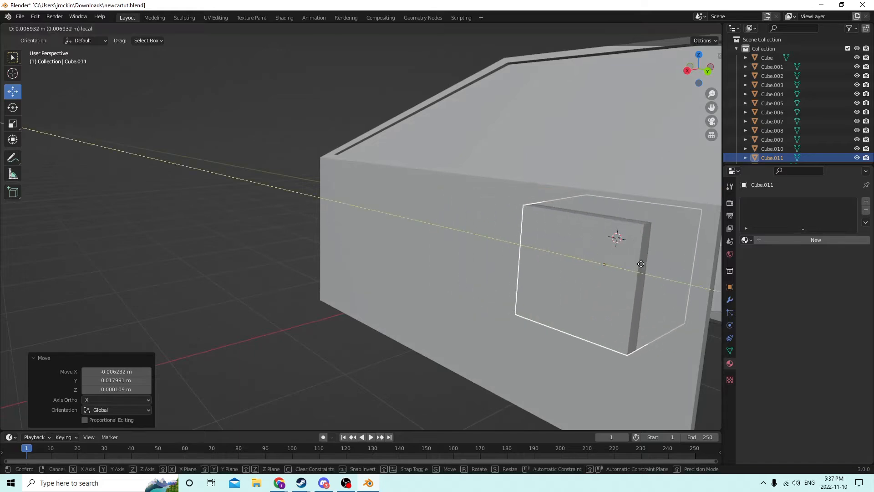
{"action": "left_click", "coordinate": [653, 267]}
{"action": "middle_click_drag", "start_coordinate": [654, 266], "coordinate": [599, 257]}
{"action": "middle_click_drag", "start_coordinate": [615, 259], "coordinate": [373, 286]}
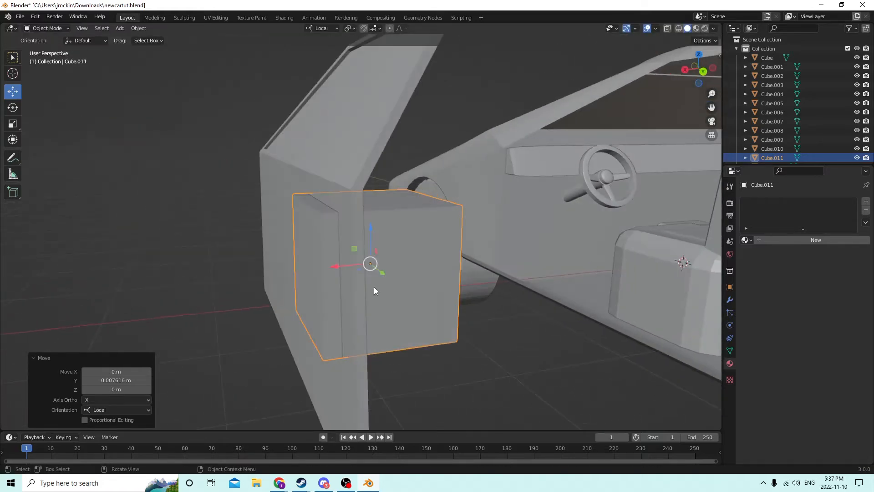
{"action": "left_click_drag", "start_coordinate": [329, 266], "coordinate": [251, 265]}
{"action": "middle_click_drag", "start_coordinate": [251, 266], "coordinate": [619, 269]}
- Scale the cube by about 0.219, narrow it along X, and lengthen it along Y into a door-handle block
{"action": "key", "text": "s"}
{"action": "left_click", "coordinate": [549, 284]}
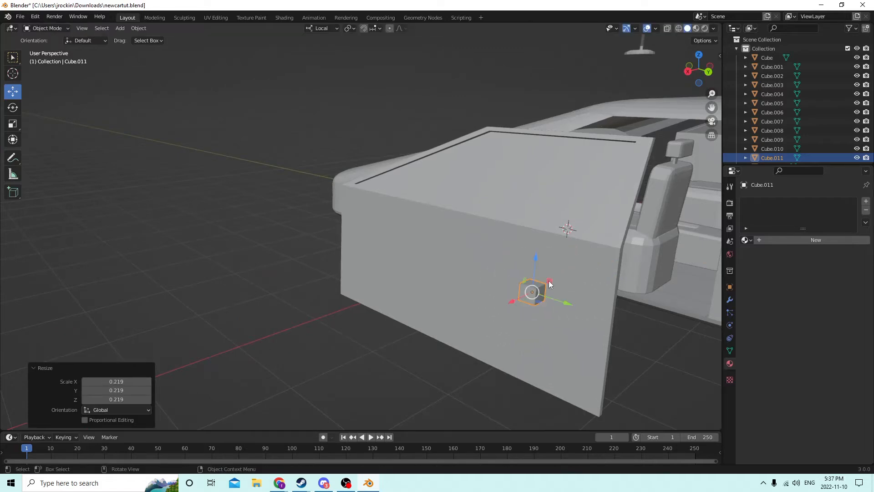
{"action": "left_click", "coordinate": [12, 124]}
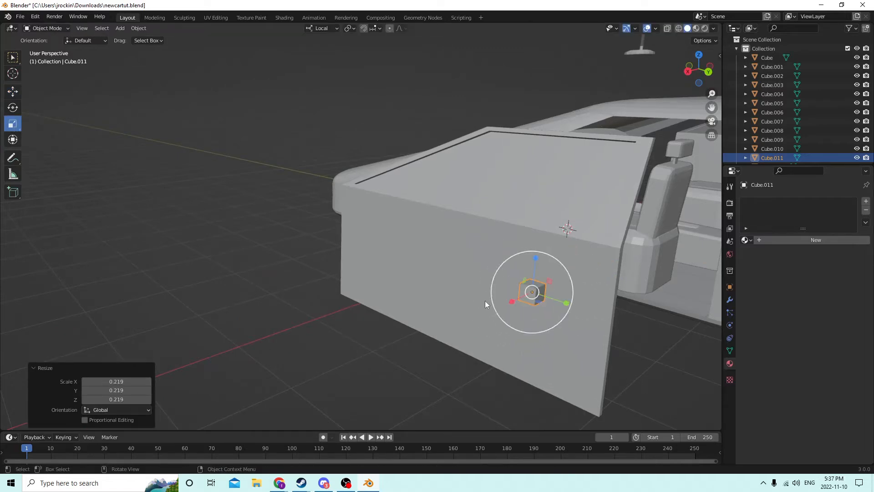
{"action": "left_click_drag", "start_coordinate": [511, 302], "coordinate": [531, 273]}
{"action": "left_click_drag", "start_coordinate": [568, 304], "coordinate": [623, 315]}
{"action": "left_click_drag", "start_coordinate": [565, 302], "coordinate": [549, 299]}
{"action": "middle_click_drag", "start_coordinate": [550, 299], "coordinate": [537, 299]}
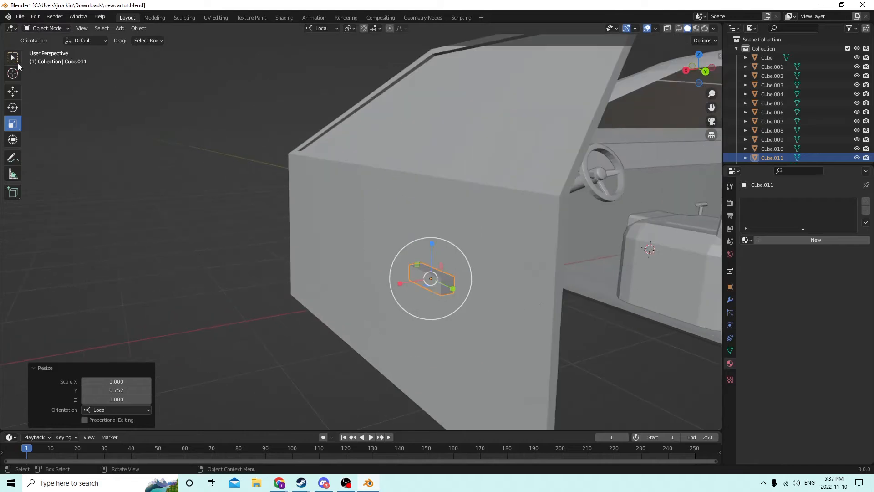
- Raise the handle block toward the door's upper crease and move it about 0.0024 m along Y toward the rear edge
{"action": "left_click", "coordinate": [11, 91]}
{"action": "middle_click_drag", "start_coordinate": [239, 200], "coordinate": [250, 189]}
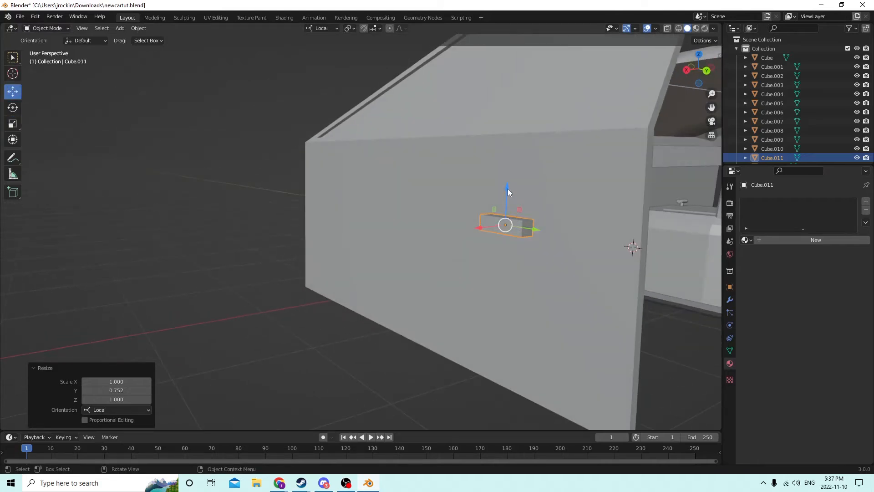
{"action": "left_click_drag", "start_coordinate": [508, 189], "coordinate": [523, 132]}
{"action": "middle_click_drag", "start_coordinate": [523, 132], "coordinate": [548, 159]}
{"action": "left_click_drag", "start_coordinate": [673, 250], "coordinate": [728, 255]}
{"action": "middle_click_drag", "start_coordinate": [304, 196], "coordinate": [299, 216]}
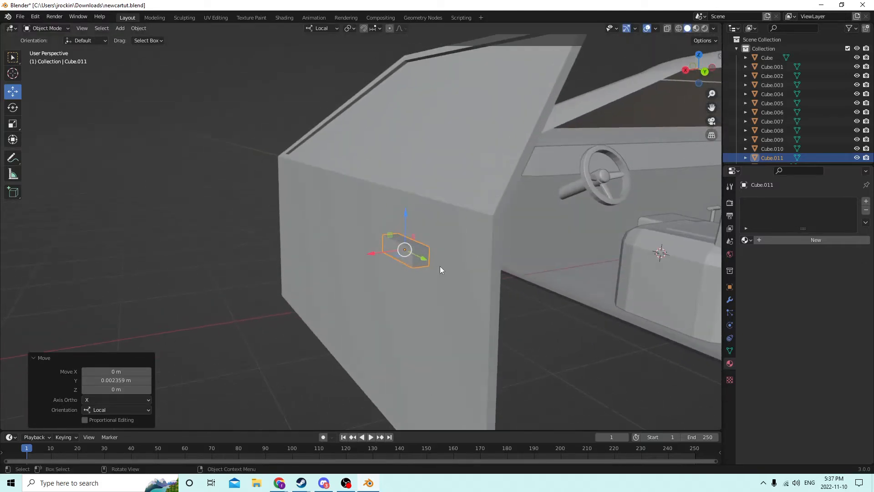
- Push the handle block about 0.0019 m along X into the door's outer face and fine-tune its position along Y
{"action": "left_click_drag", "start_coordinate": [414, 256], "coordinate": [411, 259]}
{"action": "middle_click_drag", "start_coordinate": [411, 259], "coordinate": [400, 264]}
{"action": "left_click_drag", "start_coordinate": [166, 298], "coordinate": [215, 296]}
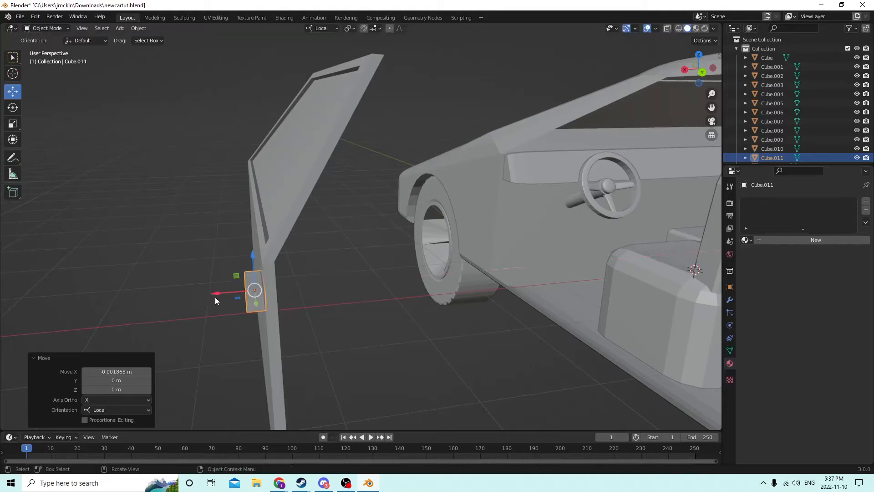
{"action": "scroll", "coordinate": [219, 298], "scroll_direction": "up", "scroll_amount": 5}
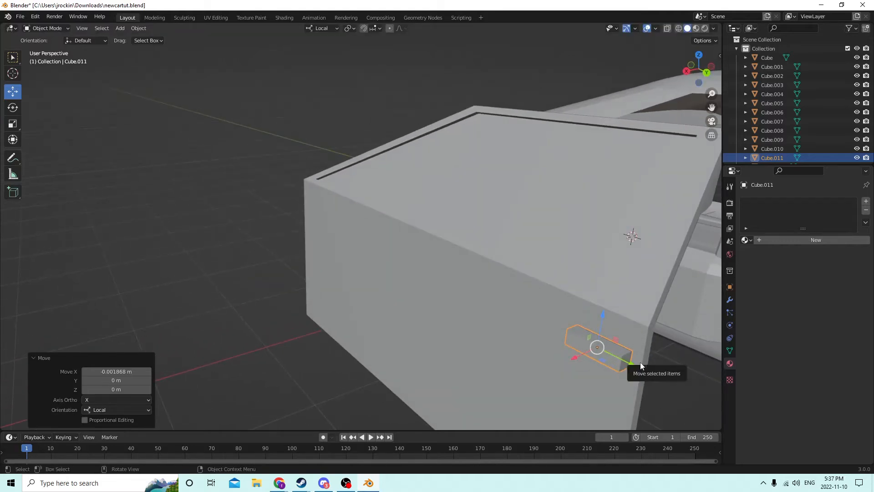
{"action": "left_click_drag", "start_coordinate": [639, 362], "coordinate": [585, 354]}
{"action": "middle_click_drag", "start_coordinate": [582, 353], "coordinate": [524, 339]}
{"action": "scroll", "coordinate": [410, 348], "scroll_direction": "down", "scroll_amount": 4}
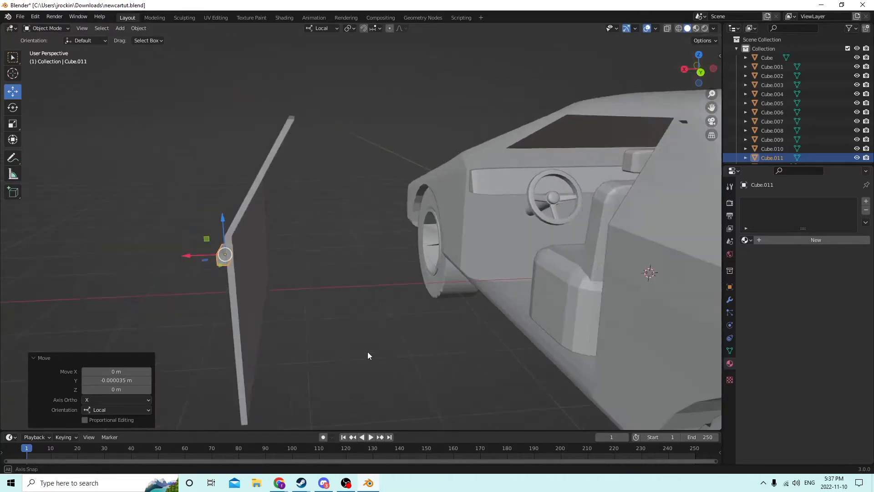
- Duplicate the door handle in place and set the copy's Location X to -0.055586 m, putting it on the opposite door
{"action": "middle_click_drag", "start_coordinate": [367, 352], "coordinate": [458, 337]}
{"action": "key", "text": "shift+d"}
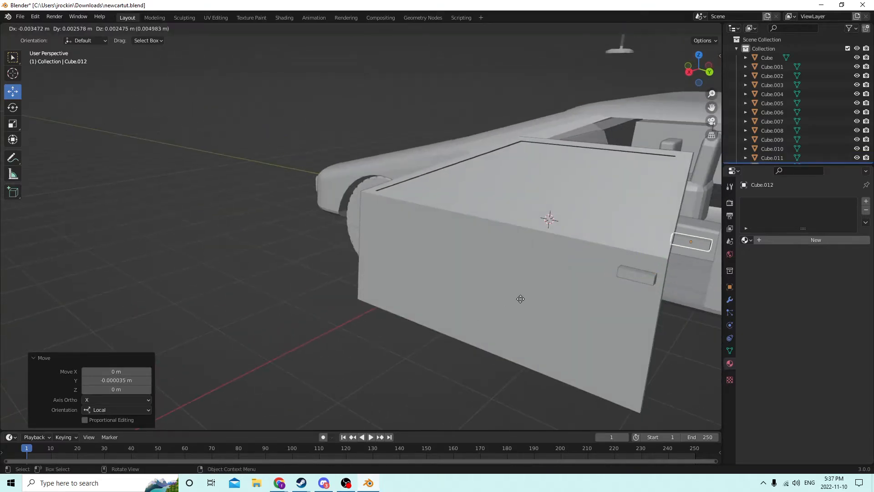
{"action": "key", "text": "Escape"}
{"action": "left_click", "coordinate": [730, 287]}
{"action": "middle_click_drag", "start_coordinate": [565, 248], "coordinate": [505, 241]}
{"action": "left_click", "coordinate": [800, 229]}
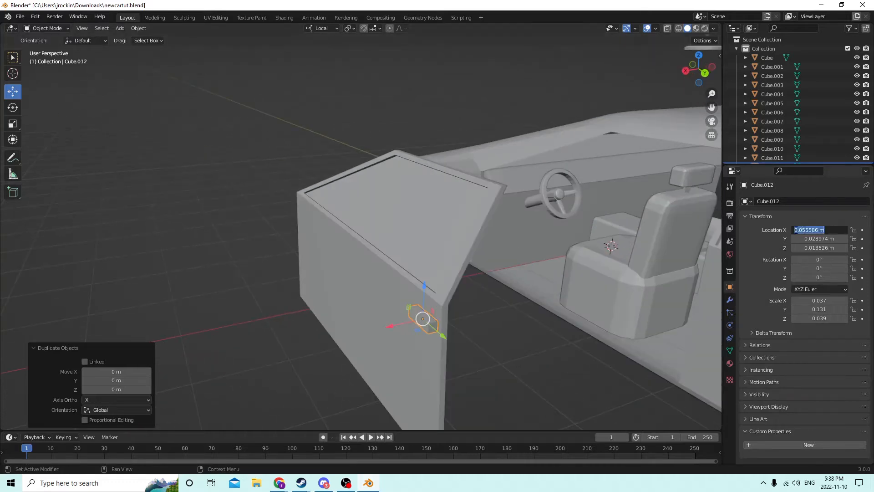
{"action": "type", "text": "-"}
{"action": "key", "text": "Return"}
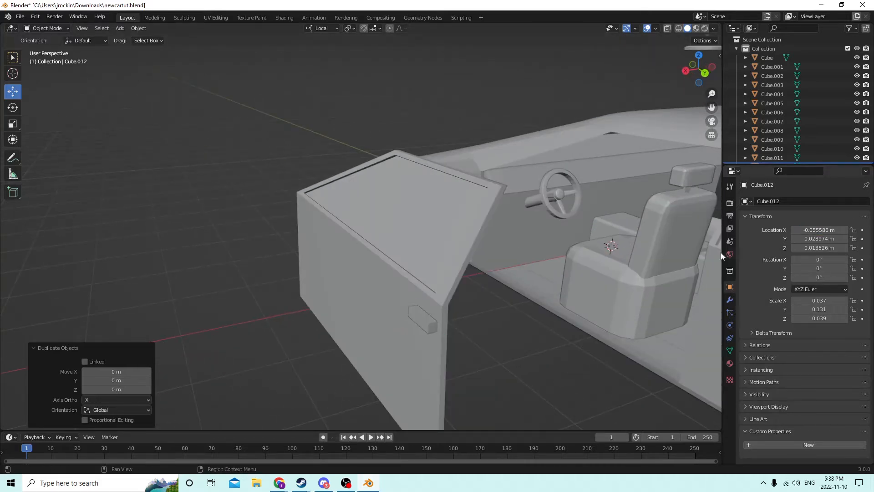
- Examine both open doors and the car body's mesh from the front, side and rear
{"action": "middle_click_drag", "start_coordinate": [523, 227], "coordinate": [476, 217]}
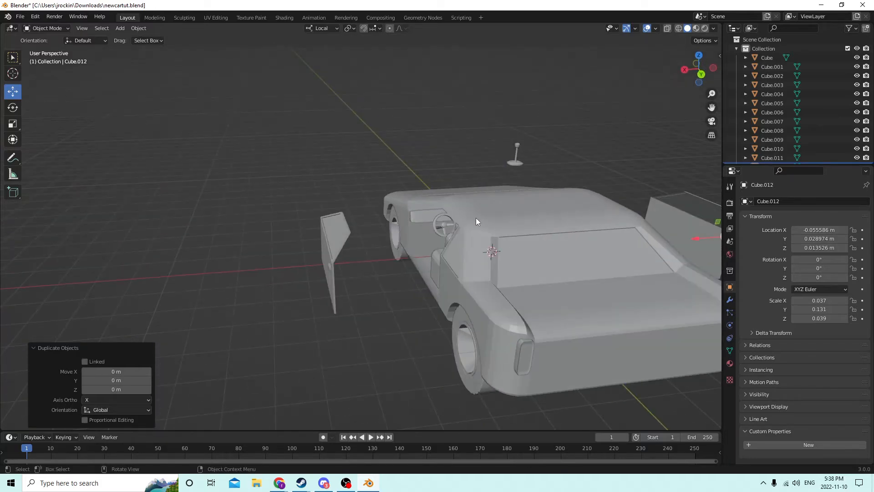
{"action": "middle_click_drag", "start_coordinate": [489, 280], "coordinate": [205, 268]}
{"action": "middle_click_drag", "start_coordinate": [473, 200], "coordinate": [532, 207]}
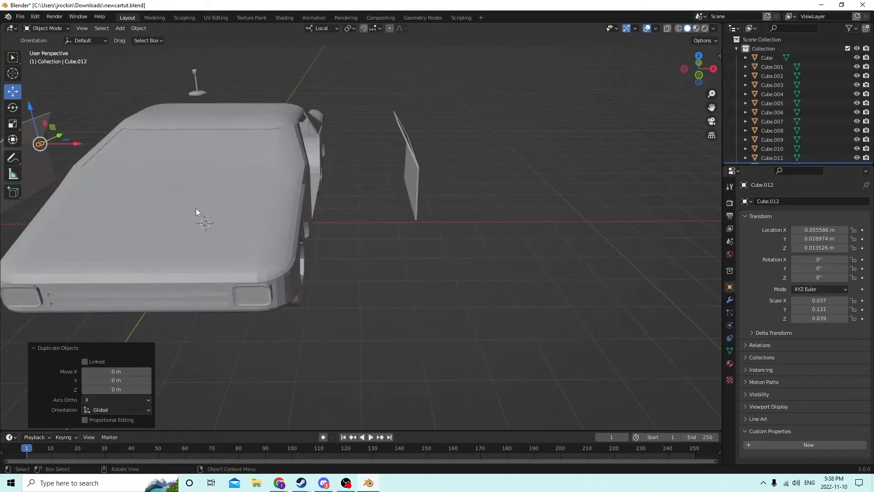
{"action": "left_click", "coordinate": [196, 208]}
{"action": "key", "text": "Tab"}
{"action": "middle_click_drag", "start_coordinate": [198, 209], "coordinate": [577, 151]}
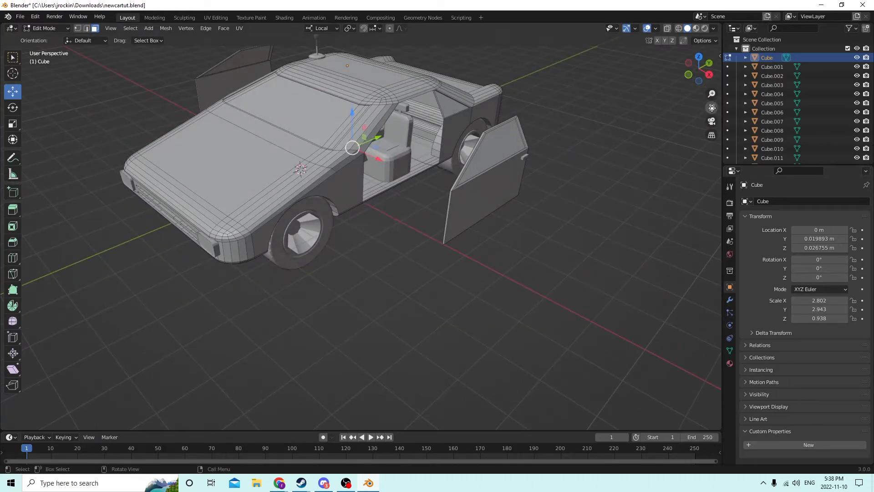
{"action": "left_click_drag", "start_coordinate": [711, 107], "coordinate": [781, 207]}
{"action": "scroll", "coordinate": [482, 119], "scroll_direction": "up", "scroll_amount": 4}
{"action": "middle_click_drag", "start_coordinate": [439, 117], "coordinate": [334, 96]}
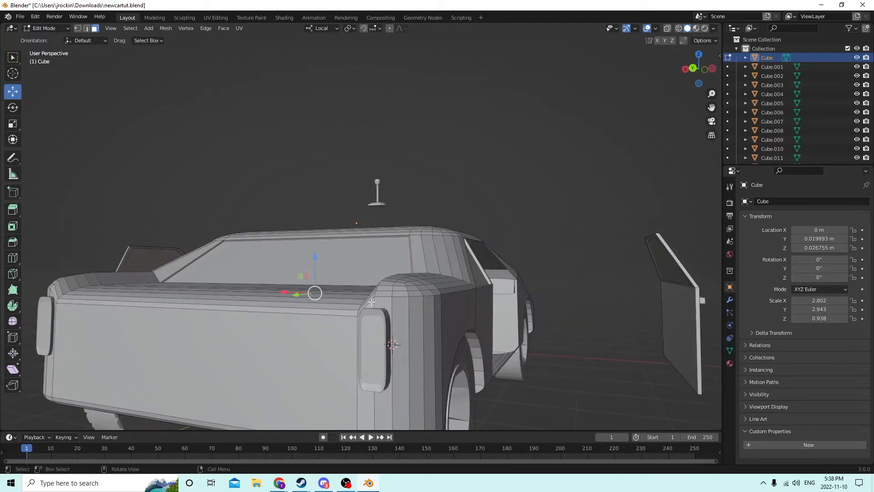
{"action": "left_click", "coordinate": [382, 331]}
{"action": "middle_click_drag", "start_coordinate": [312, 193], "coordinate": [509, 182]}
{"action": "key", "text": "Tab"}
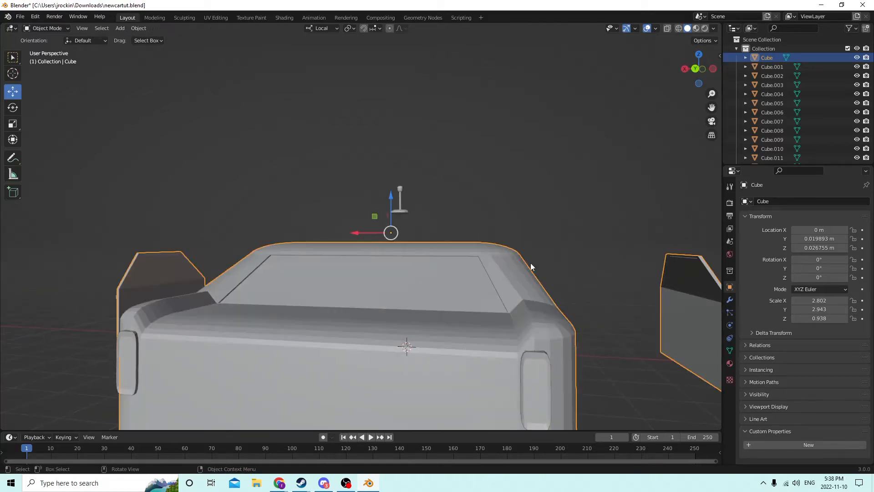
- Join both rear lights and both headlights into the car body object
{"action": "left_click", "coordinate": [537, 408]}
{"action": "middle_click_drag", "start_coordinate": [537, 408], "coordinate": [292, 394]}
{"action": "left_click", "coordinate": [287, 365], "text": "shift"}
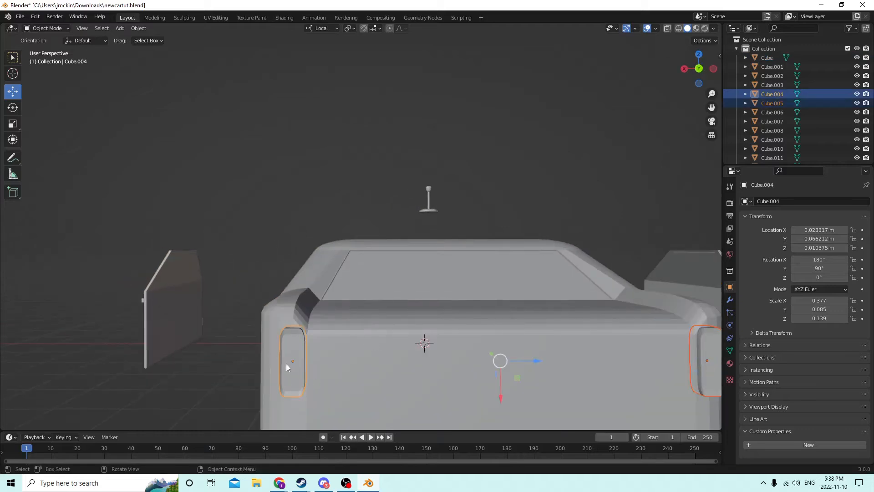
{"action": "middle_click_drag", "start_coordinate": [287, 364], "coordinate": [454, 294]}
{"action": "left_click", "coordinate": [308, 401], "text": "shift"}
{"action": "left_click", "coordinate": [123, 356], "text": "shift"}
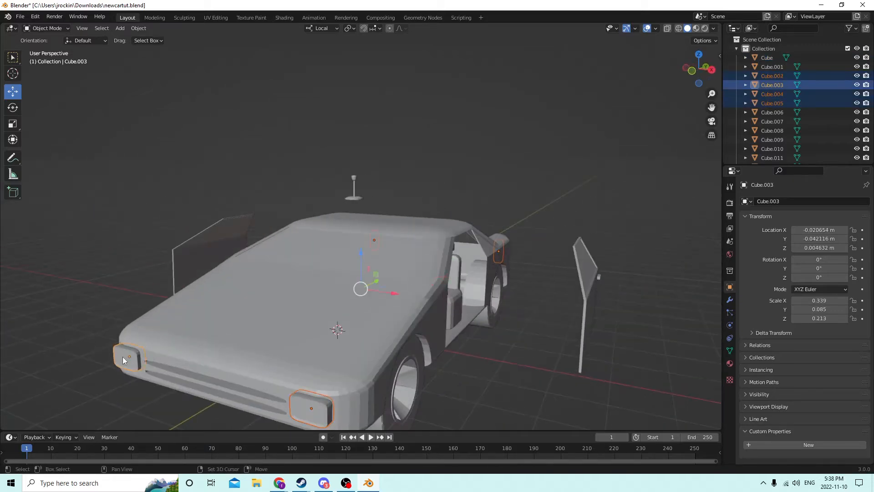
{"action": "left_click", "coordinate": [267, 293], "text": "shift"}
{"action": "key", "text": "ctrl+j"}
- Join the two seats into the car body object
{"action": "middle_click_drag", "start_coordinate": [277, 294], "coordinate": [583, 329]}
{"action": "left_click", "coordinate": [540, 314]}
{"action": "left_click", "coordinate": [504, 313], "text": "shift"}
{"action": "middle_click_drag", "start_coordinate": [505, 312], "coordinate": [412, 295]}
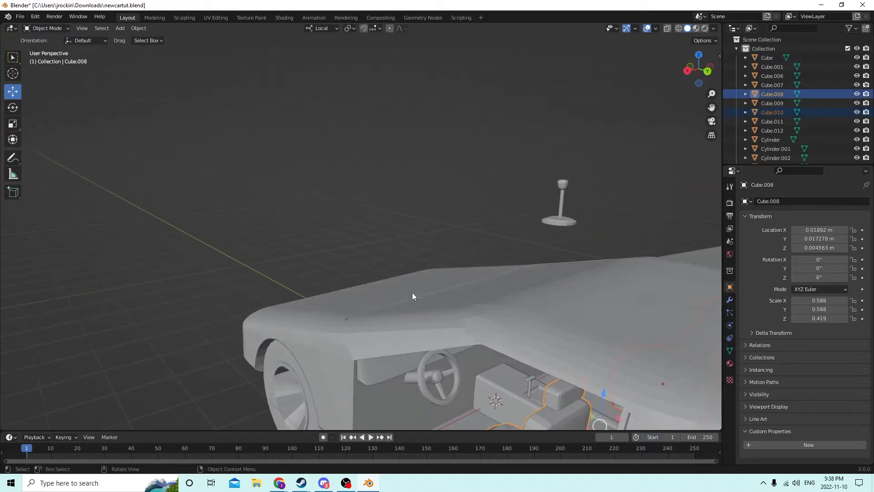
{"action": "left_click", "coordinate": [429, 379], "text": "shift"}
{"action": "middle_click_drag", "start_coordinate": [424, 372], "coordinate": [496, 391]}
{"action": "key", "text": "ctrl+j"}
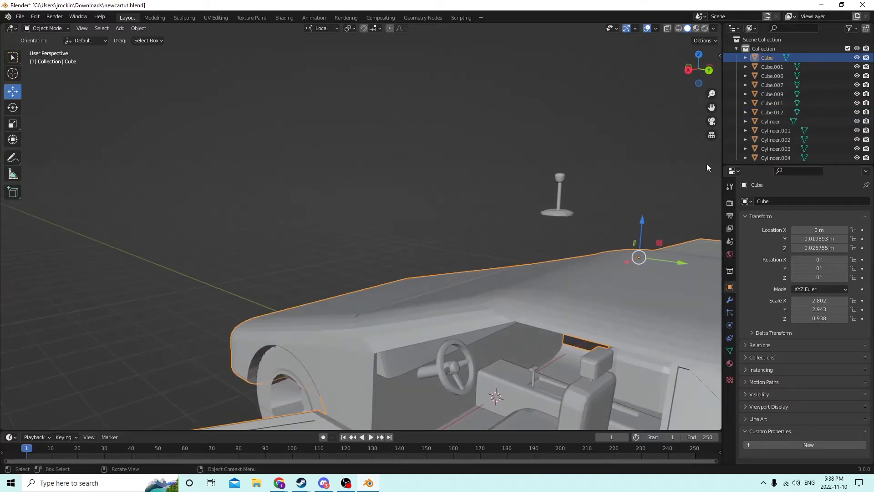
- Join the centre console, gear shifter and dashboard into the car body object
{"action": "left_click_drag", "start_coordinate": [711, 108], "coordinate": [584, 39]}
{"action": "scroll", "coordinate": [387, 245], "scroll_direction": "up", "scroll_amount": 3}
{"action": "middle_click_drag", "start_coordinate": [387, 244], "coordinate": [404, 256]}
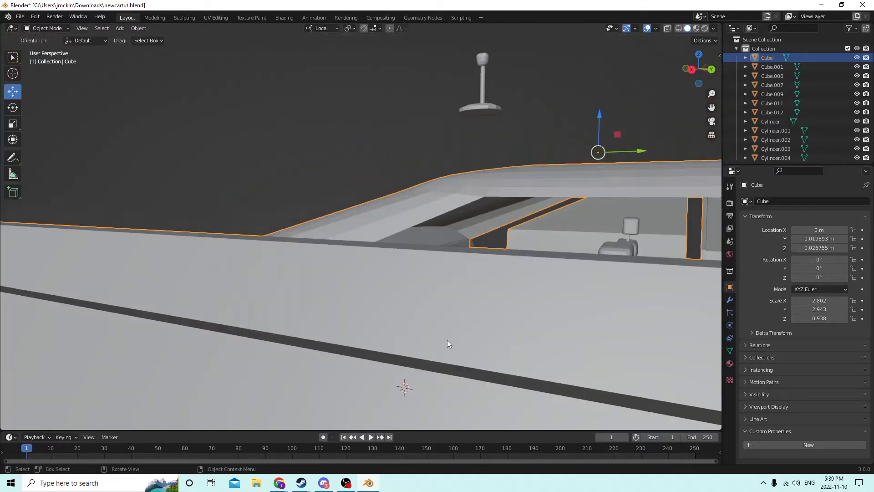
{"action": "scroll", "coordinate": [447, 340], "scroll_direction": "down", "scroll_amount": 4}
{"action": "left_click", "coordinate": [453, 353]}
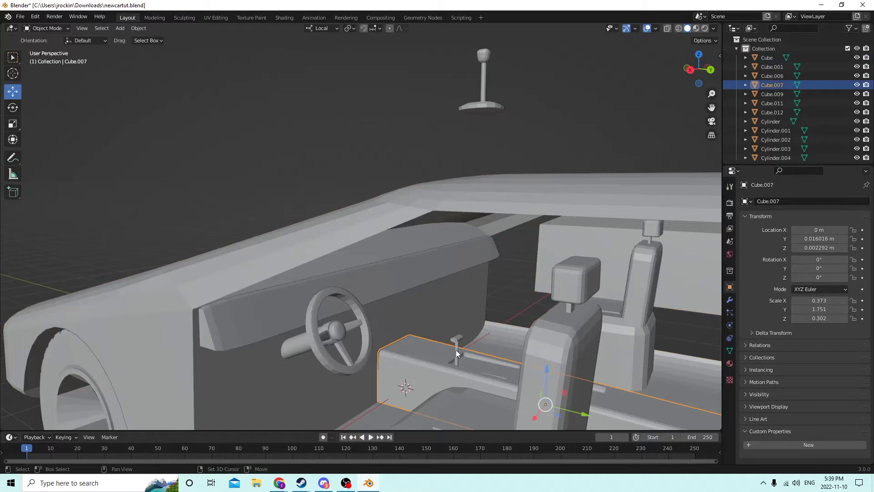
{"action": "left_click", "coordinate": [458, 345], "text": "shift"}
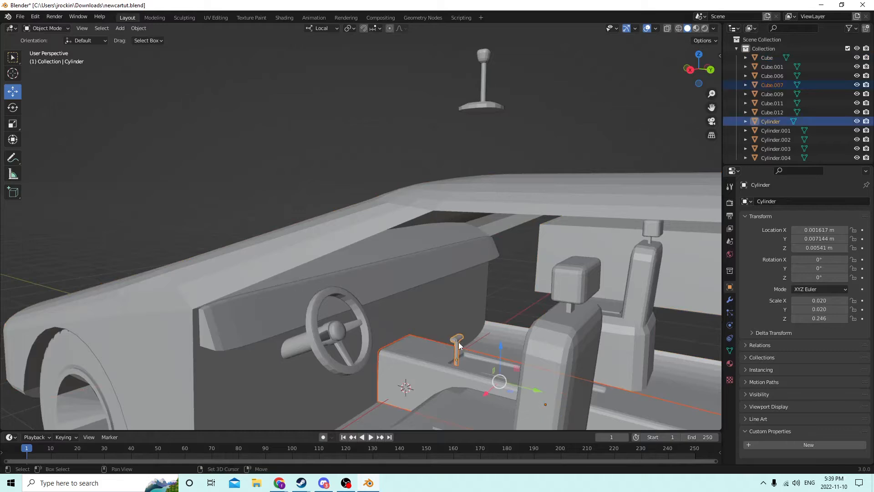
{"action": "left_click", "coordinate": [368, 294], "text": "shift"}
{"action": "left_click", "coordinate": [431, 311], "text": "shift"}
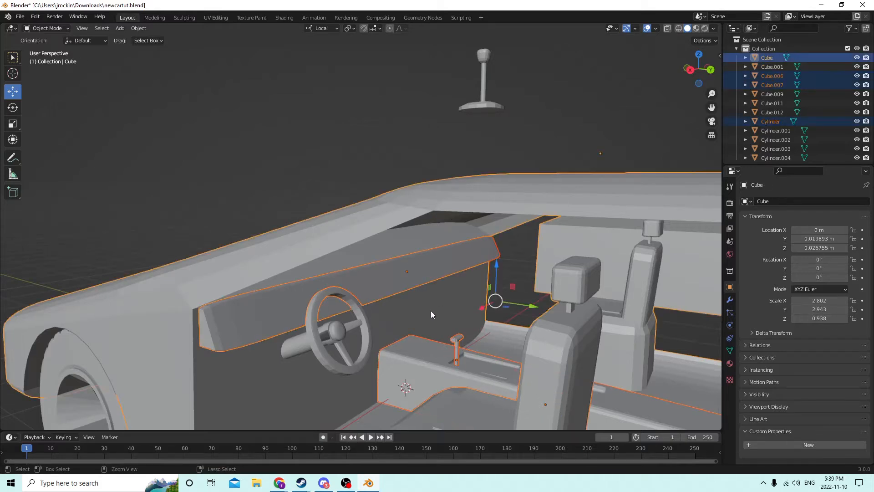
{"action": "key", "text": "ctrl+j"}
{"action": "scroll", "coordinate": [431, 311], "scroll_direction": "down", "scroll_amount": 5}
{"action": "middle_click_drag", "start_coordinate": [427, 315], "coordinate": [499, 276]}
{"action": "left_click_drag", "start_coordinate": [423, 159], "coordinate": [429, 41]}
{"action": "right_click", "coordinate": [428, 40]}
- Separate the linked geometry of the steering-wheel-side door from the car body mesh into its own object
{"action": "middle_click_drag", "start_coordinate": [435, 86], "coordinate": [331, 221]}
{"action": "key", "text": "Tab"}
{"action": "left_click", "coordinate": [113, 300]}
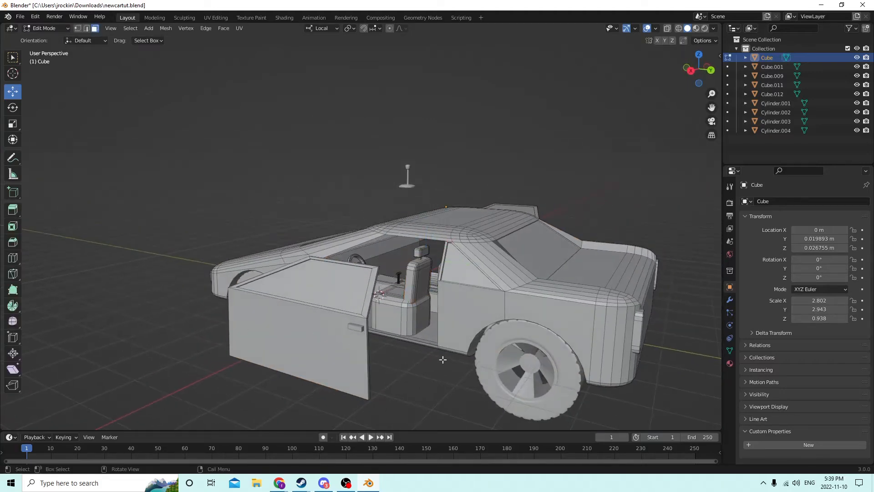
{"action": "key", "text": "l"}
{"action": "key", "text": "p"}
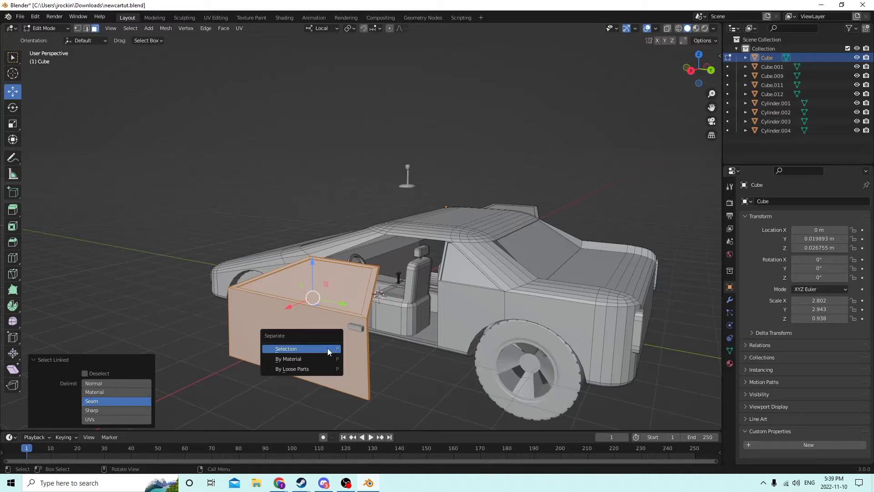
{"action": "left_click", "coordinate": [324, 350]}
- Separate the opposite door's linked geometry into its own object and return to Object Mode
{"action": "middle_click_drag", "start_coordinate": [324, 350], "coordinate": [302, 335]}
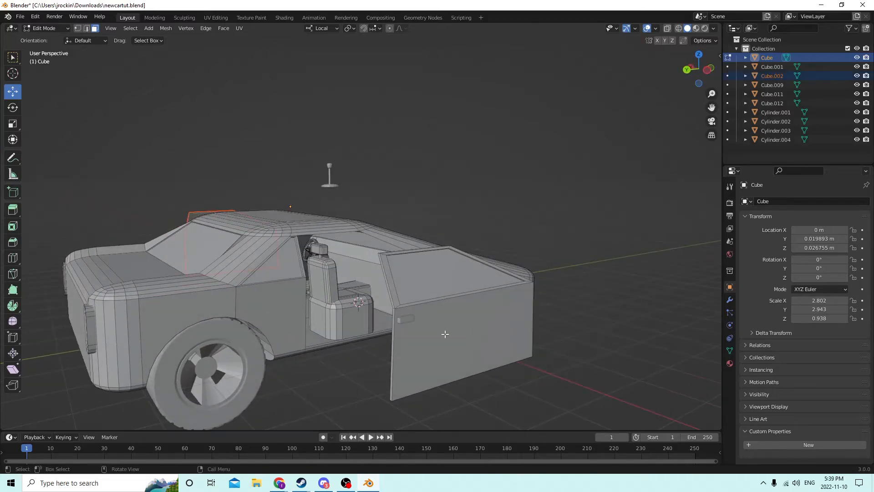
{"action": "key", "text": "l"}
{"action": "key", "text": "p"}
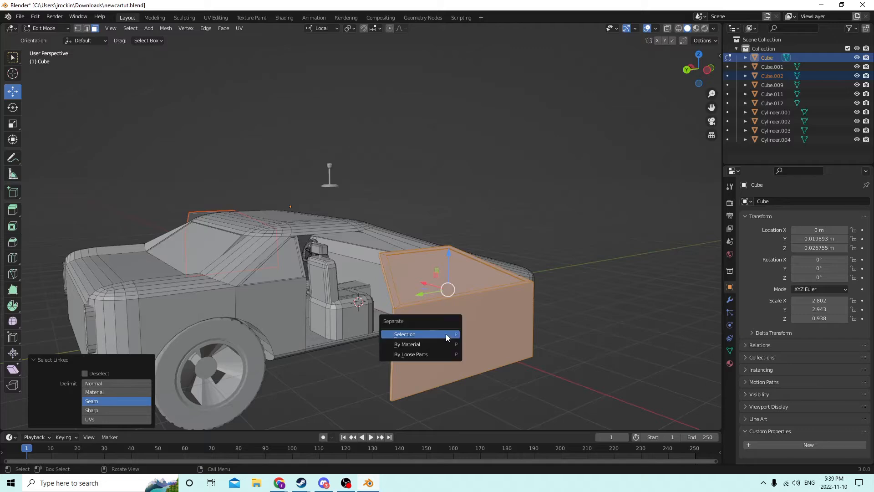
{"action": "left_click", "coordinate": [446, 337]}
{"action": "middle_click_drag", "start_coordinate": [446, 338], "coordinate": [591, 369]}
{"action": "key", "text": "Tab"}
{"action": "left_click", "coordinate": [494, 353]}
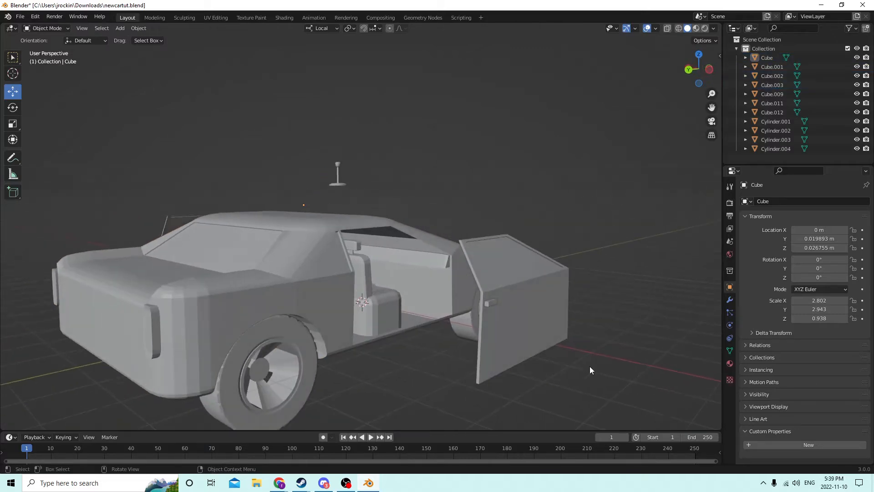
- Join the passenger-side door with its duplicated handle, keeping the handle as the active object
{"action": "left_click", "coordinate": [490, 303]}
{"action": "left_click", "coordinate": [523, 322]}
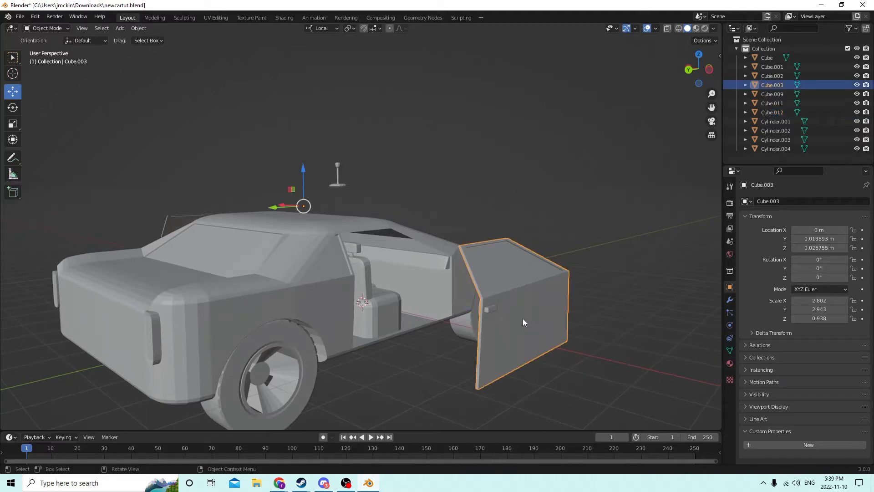
{"action": "left_click", "coordinate": [490, 309], "text": "shift"}
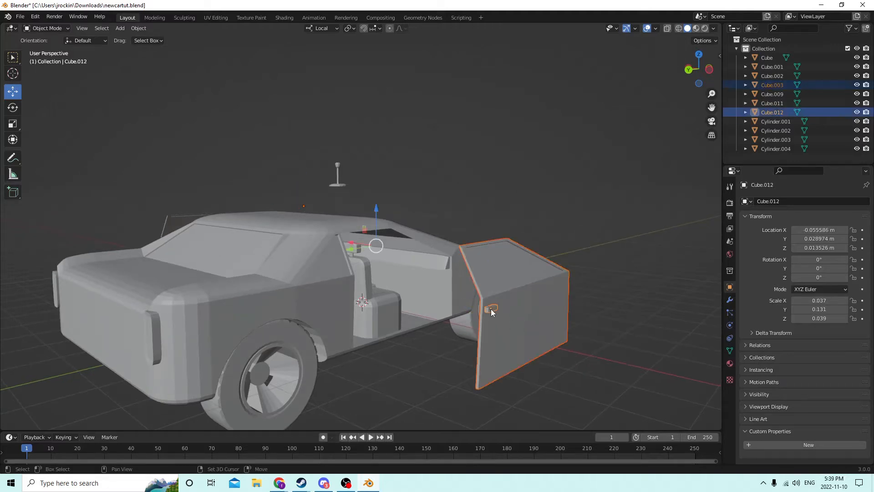
{"action": "key", "text": "ctrl+p"}
{"action": "left_click", "coordinate": [494, 312]}
- Join the steering-wheel-side door with its handle, keeping the handle as the active object
{"action": "middle_click_drag", "start_coordinate": [494, 312], "coordinate": [381, 315]}
{"action": "left_click", "coordinate": [292, 327]}
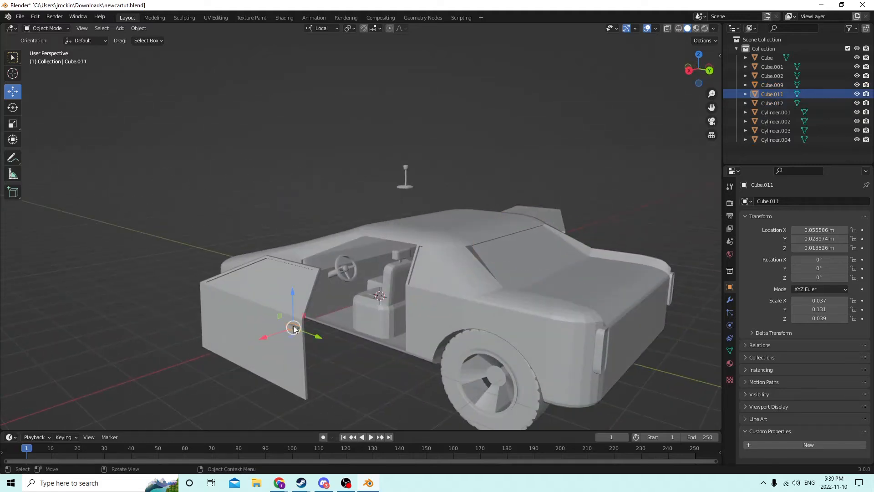
{"action": "left_click", "coordinate": [262, 324]}
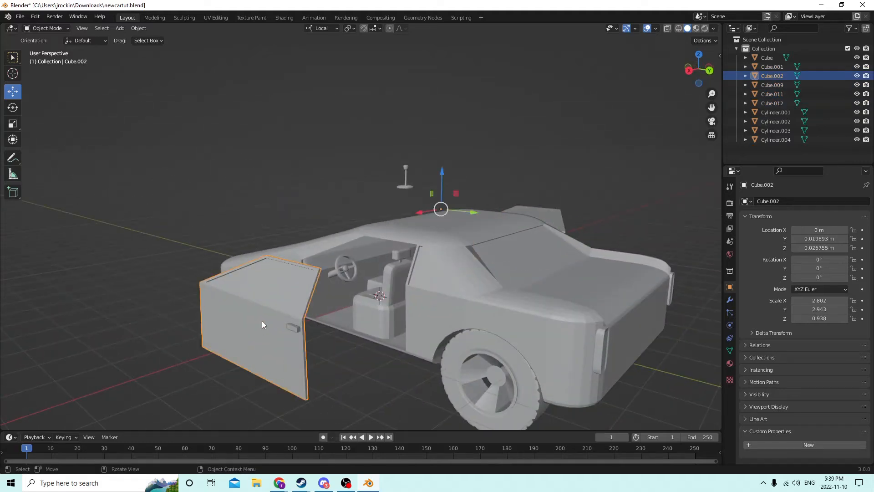
{"action": "left_click", "coordinate": [296, 325], "text": "shift"}
{"action": "key", "text": "ctrl+p"}
{"action": "left_click", "coordinate": [293, 327]}
- Try sliding the steering-wheel-side door with its handle about 0.026 m along local X toward the car body
{"action": "middle_click_drag", "start_coordinate": [268, 334], "coordinate": [228, 342]}
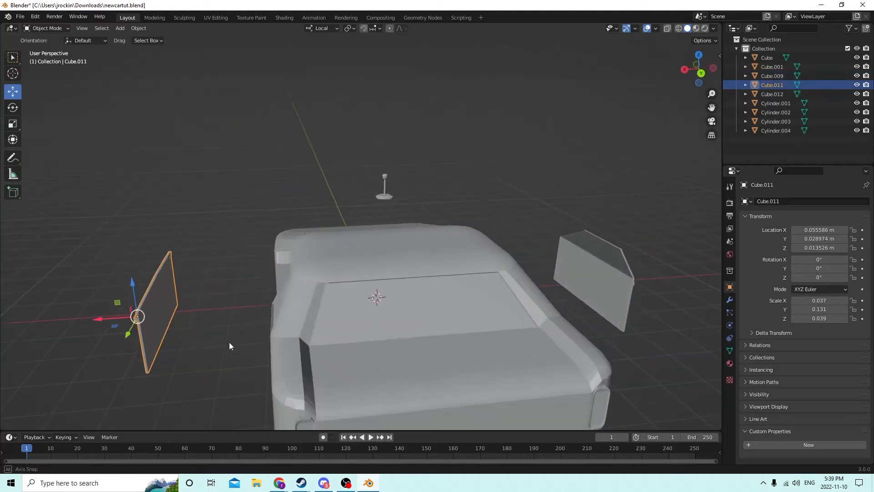
{"action": "left_click_drag", "start_coordinate": [98, 319], "coordinate": [224, 318]}
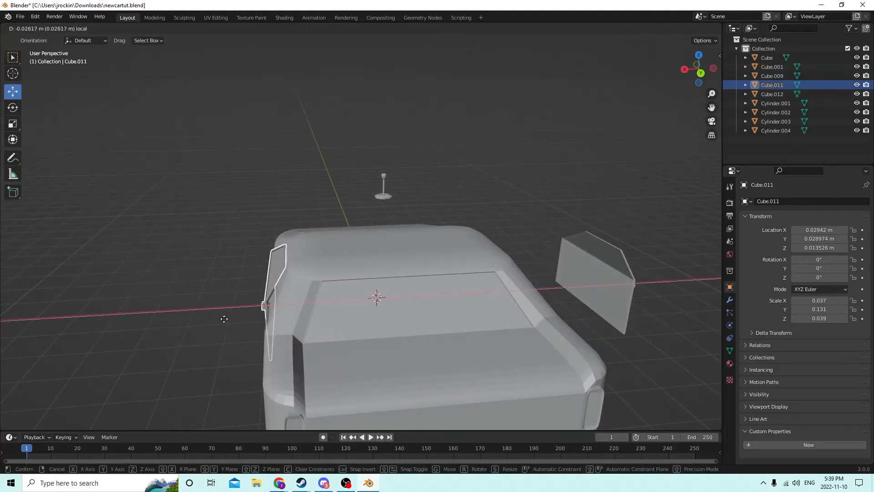
{"action": "right_click", "coordinate": [223, 319]}
{"action": "middle_click_drag", "start_coordinate": [223, 318], "coordinate": [239, 316]}
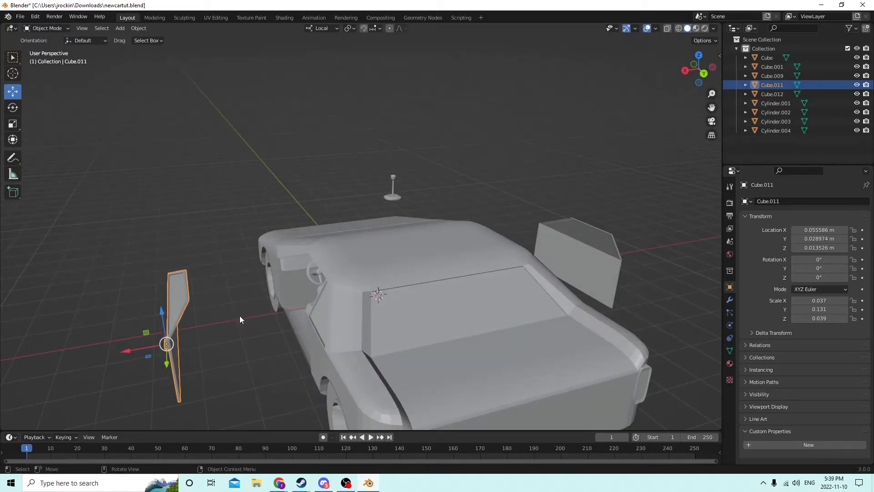
{"action": "middle_click_drag", "start_coordinate": [264, 307], "coordinate": [498, 301]}
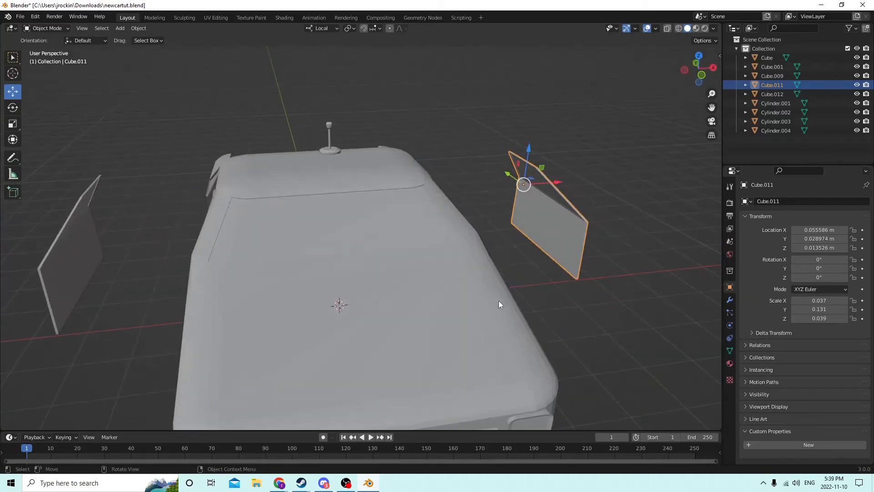
{"action": "middle_click_drag", "start_coordinate": [577, 184], "coordinate": [561, 272]}
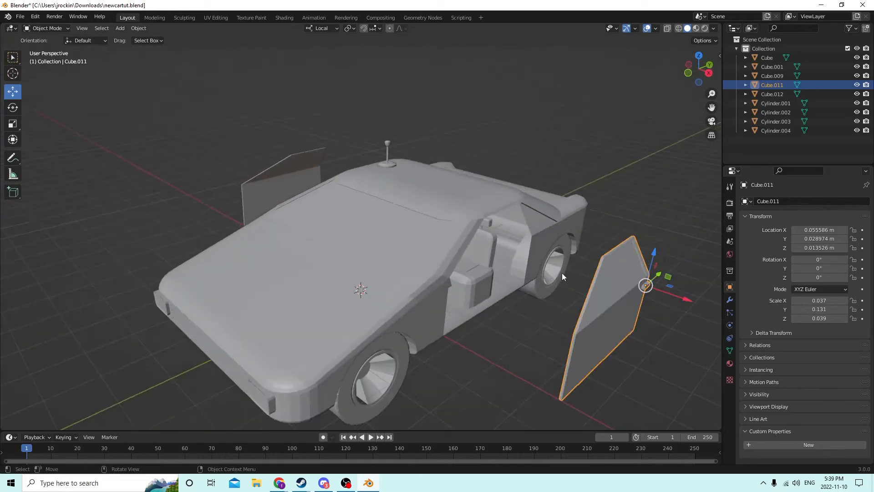
{"action": "middle_click_drag", "start_coordinate": [673, 299], "coordinate": [416, 285]}
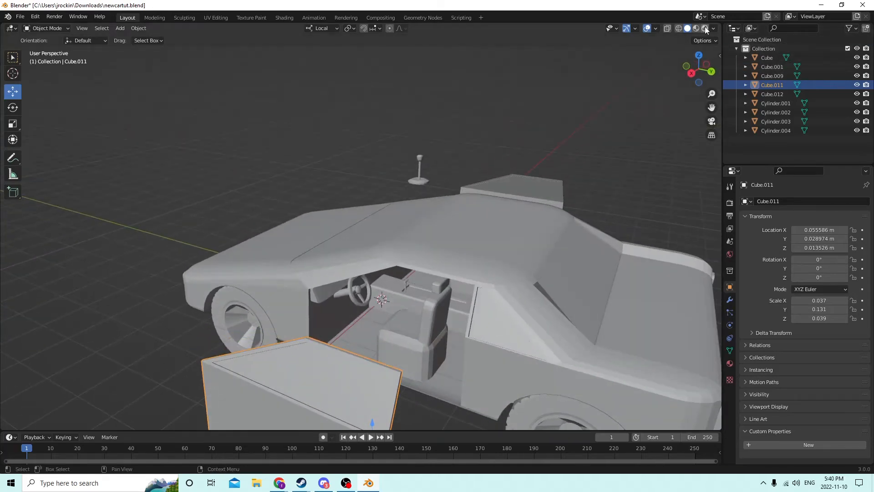
- Add a new material to the steering-wheel-side door object in Edit Mode and set its base colour to red (H 1.000, S 0.998, V 0.800)
{"action": "middle_click_drag", "start_coordinate": [592, 149], "coordinate": [563, 183]}
{"action": "key", "text": "Tab"}
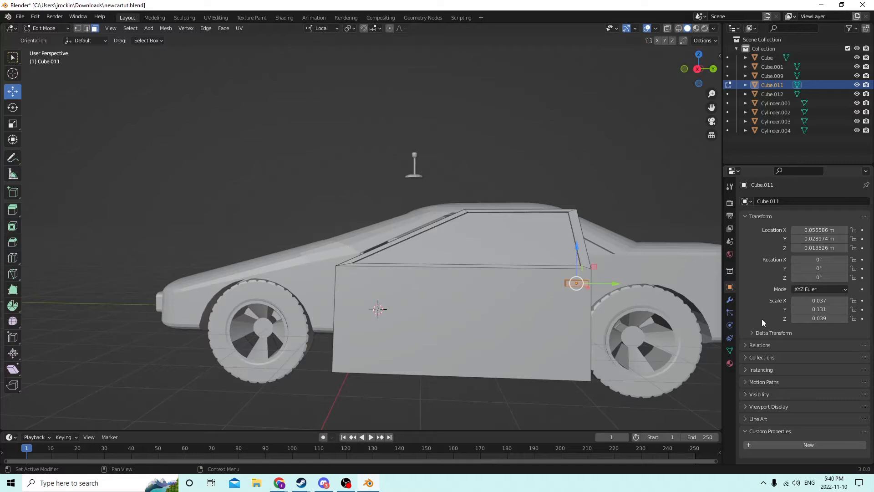
{"action": "left_click", "coordinate": [729, 363]}
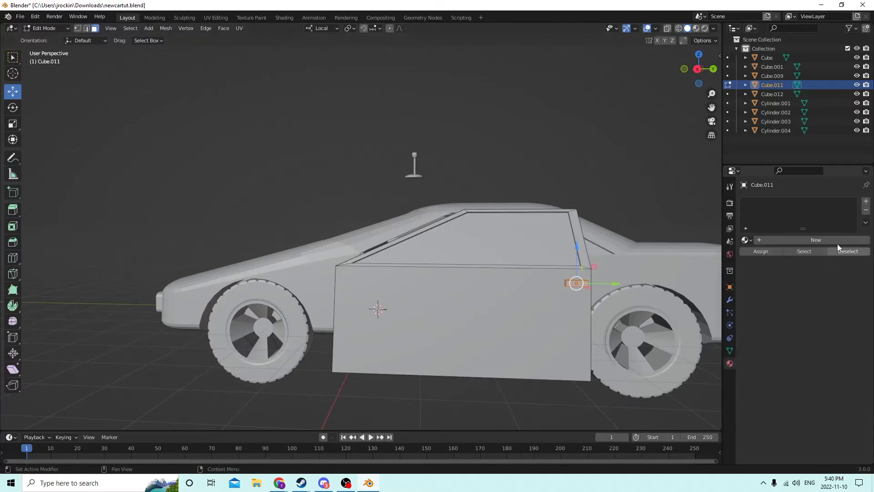
{"action": "left_click", "coordinate": [867, 202]}
{"action": "left_click", "coordinate": [794, 242]}
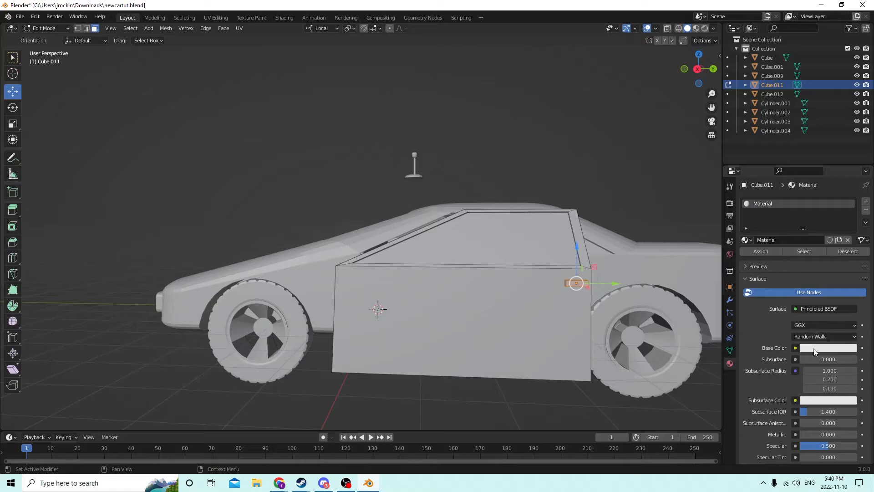
{"action": "left_click", "coordinate": [814, 350]}
{"action": "left_click_drag", "start_coordinate": [809, 250], "coordinate": [810, 283]}
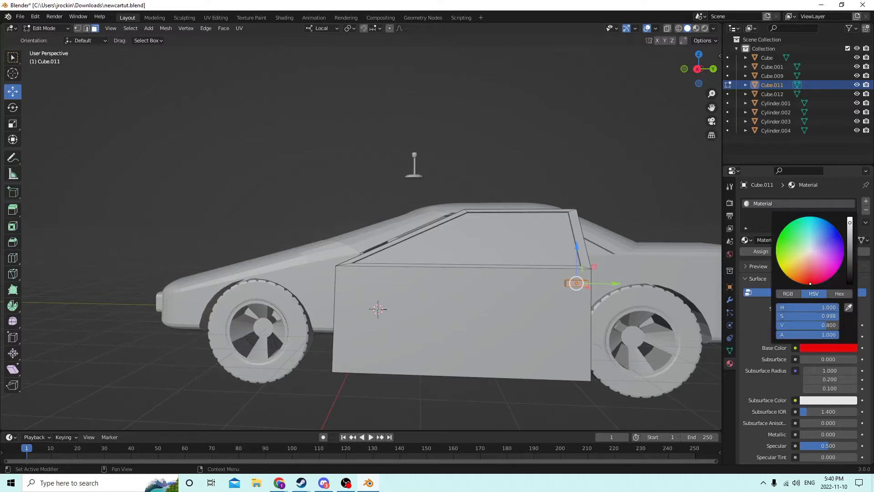
- Darken the red base colour of the steering-wheel-side door's material and display the viewport in Material Preview shading
{"action": "left_click_drag", "start_coordinate": [850, 223], "coordinate": [849, 245]}
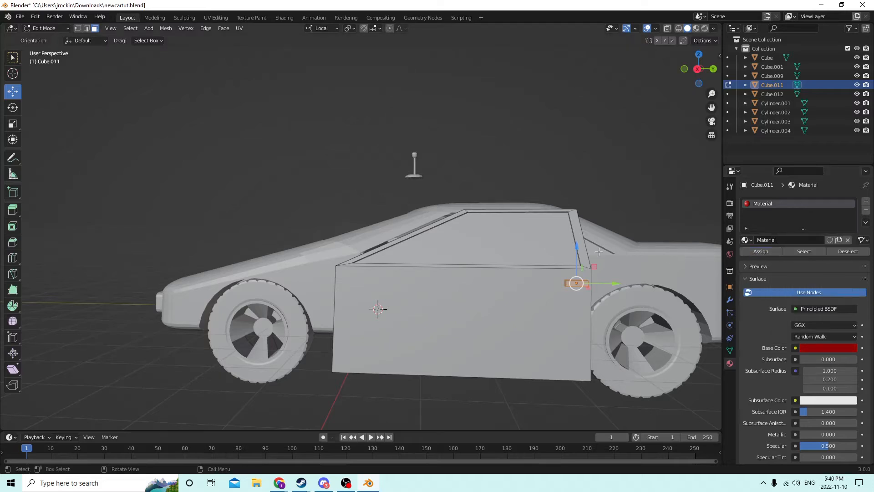
{"action": "middle_click_drag", "start_coordinate": [610, 251], "coordinate": [638, 298]}
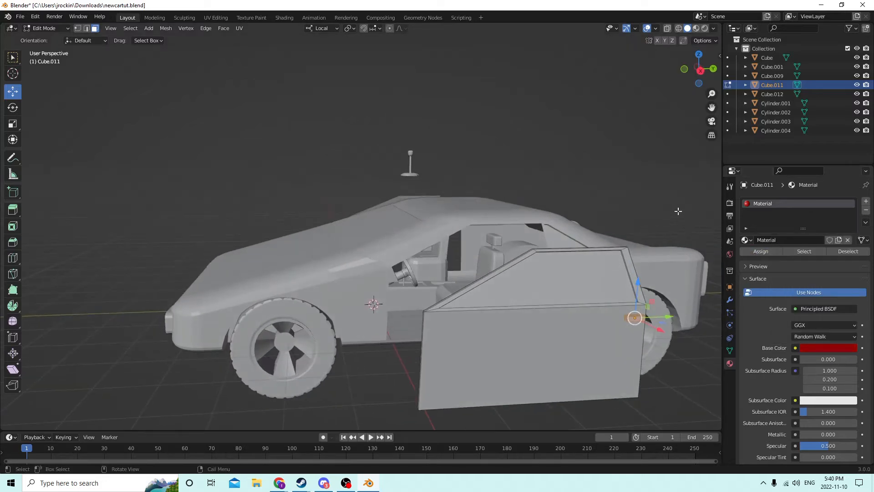
{"action": "left_click", "coordinate": [699, 28]}
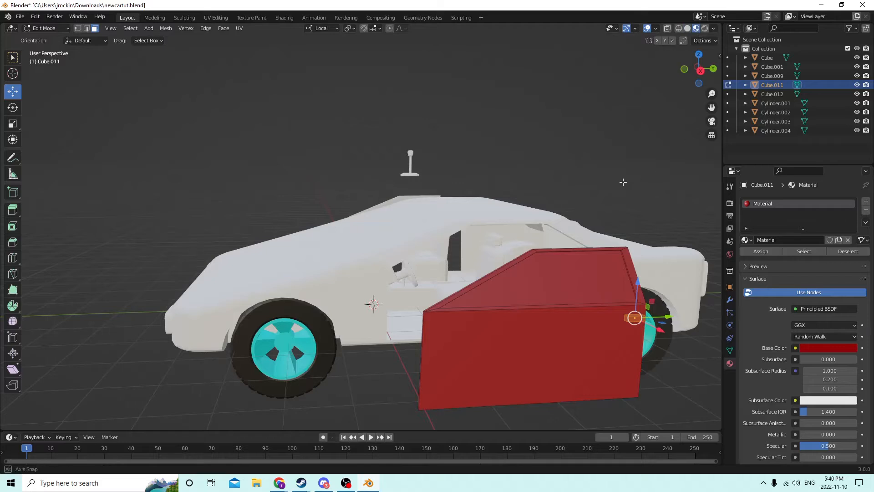
{"action": "mouse_move", "coordinate": [622, 181]}
{"action": "middle_mouse_down"}
{"action": "mouse_move", "coordinate": [654, 197]}
{"action": "mouse_move", "coordinate": [597, 201]}
{"action": "mouse_move", "coordinate": [569, 227]}
{"action": "mouse_move", "coordinate": [543, 223]}
{"action": "middle_mouse_up"}
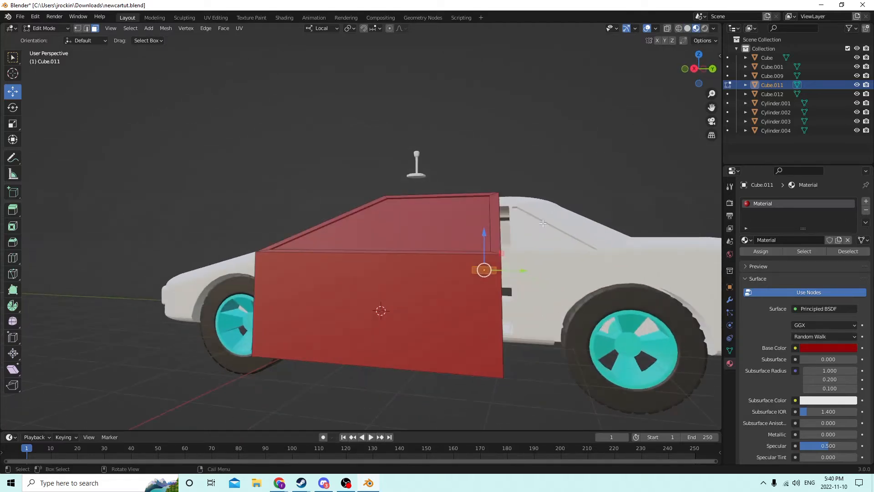
- Add a second material slot with a new grey material to the door and assign it to the handle
{"action": "left_click", "coordinate": [865, 203]}
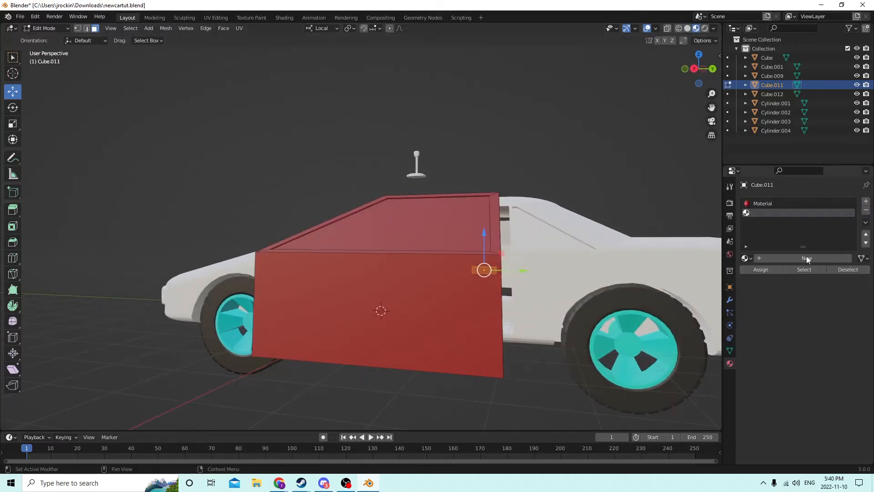
{"action": "left_click", "coordinate": [779, 258]}
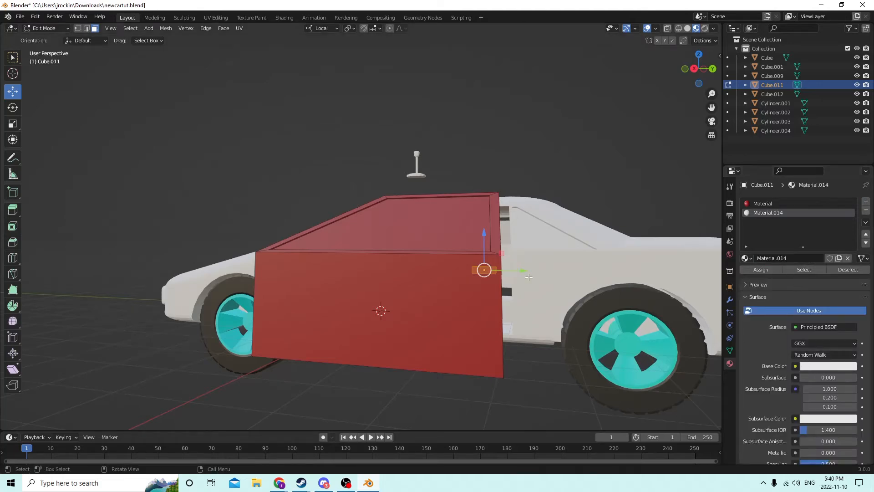
{"action": "scroll", "coordinate": [525, 275], "scroll_direction": "up", "scroll_amount": 1}
{"action": "mouse_move", "coordinate": [506, 267]}
{"action": "middle_mouse_down"}
{"action": "mouse_move", "coordinate": [484, 271]}
{"action": "mouse_move", "coordinate": [501, 264]}
{"action": "middle_mouse_up"}
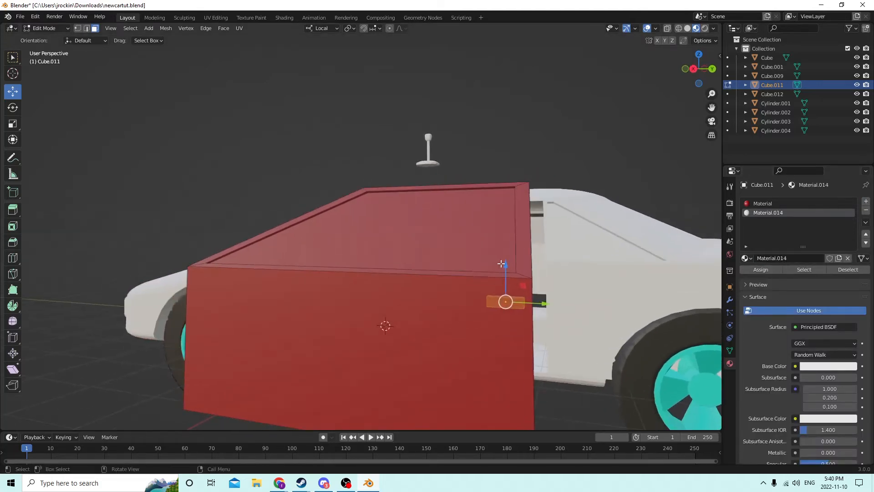
{"action": "left_click", "coordinate": [95, 345]}
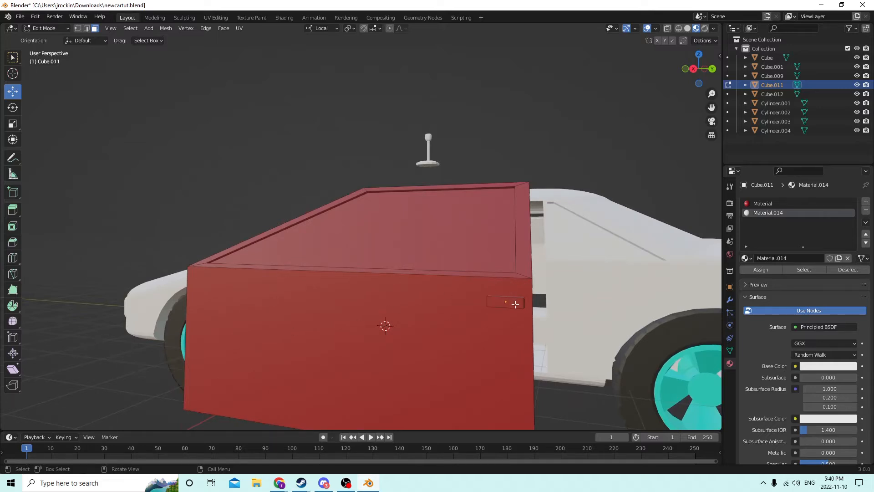
{"action": "key", "text": "l"}
- Select the four window-frame strips on the door's outer side, assign the grey Material.014 to them, and clear the selection
{"action": "middle_click_drag", "start_coordinate": [158, 294], "coordinate": [147, 306], "text": "shift"}
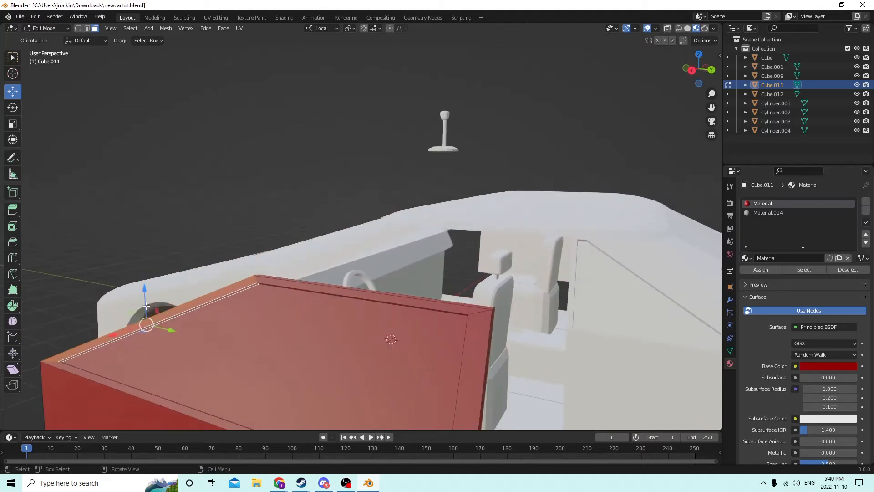
{"action": "left_click", "coordinate": [100, 375]}
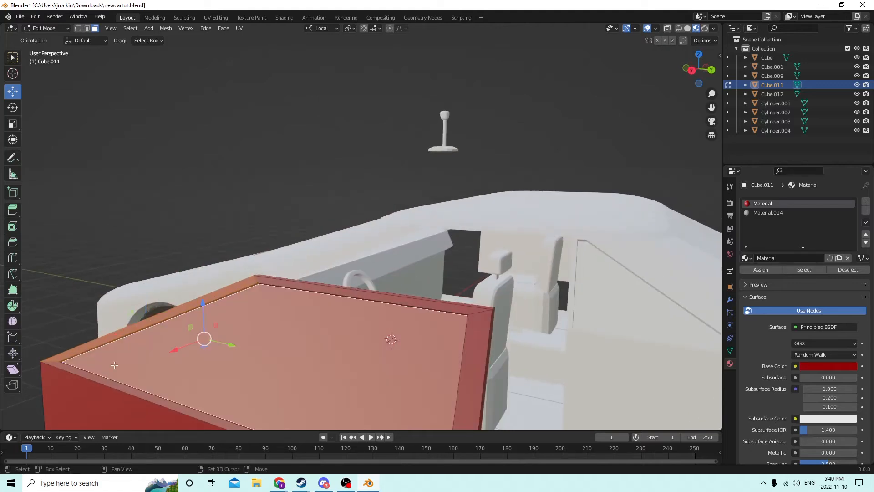
{"action": "key", "text": "ctrl+z"}
{"action": "left_click", "coordinate": [107, 378], "text": "shift"}
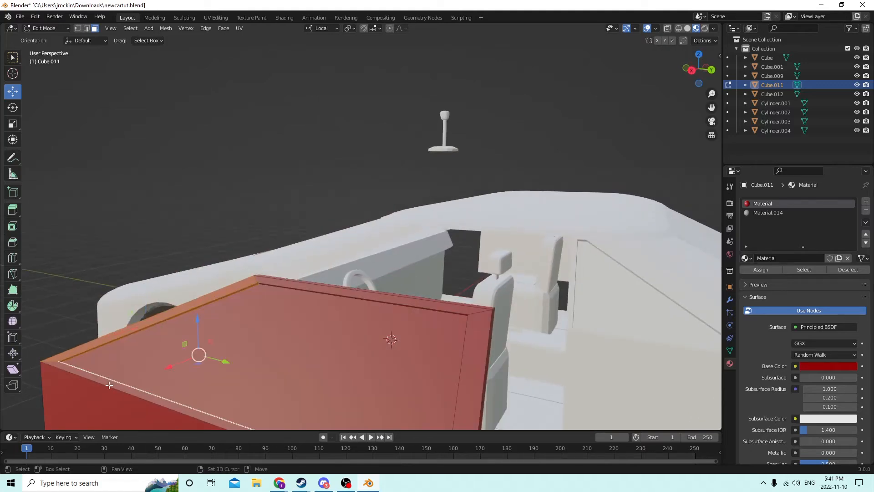
{"action": "left_click", "coordinate": [112, 374], "text": "shift"}
{"action": "middle_click_drag", "start_coordinate": [111, 373], "coordinate": [701, 214]}
{"action": "left_click", "coordinate": [695, 219], "text": "shift"}
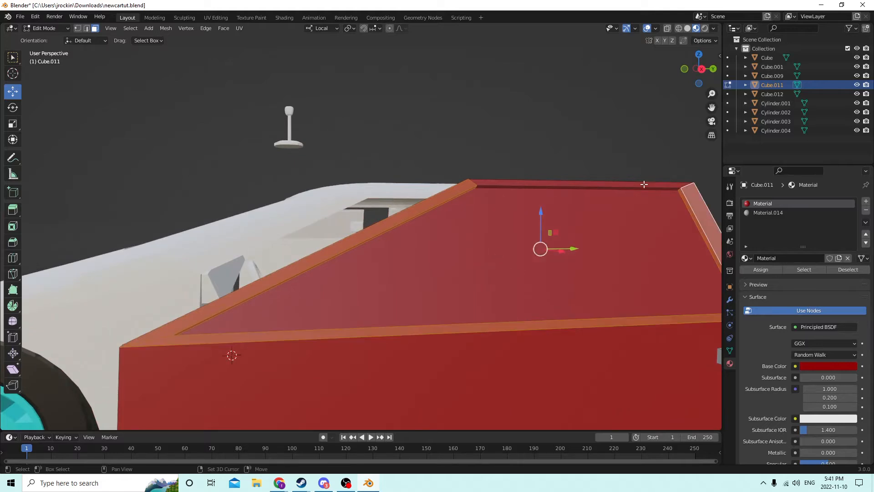
{"action": "left_click", "coordinate": [618, 187], "text": "shift"}
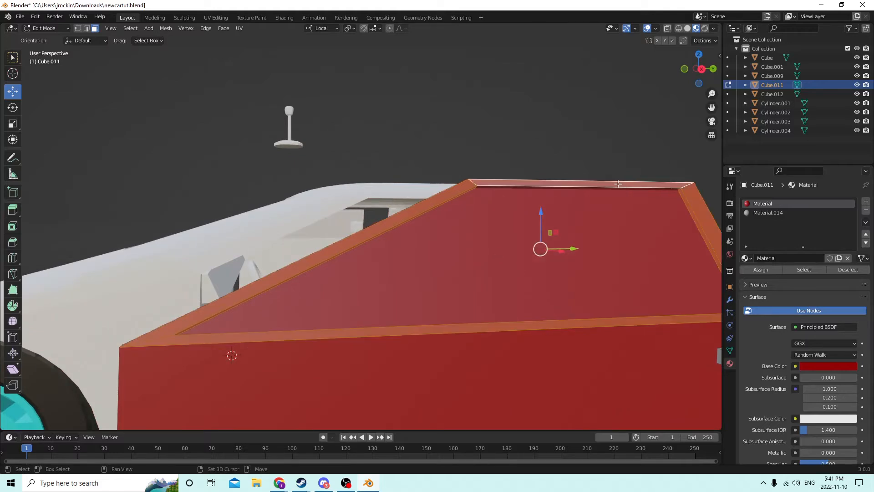
{"action": "mouse_move", "coordinate": [632, 177]}
{"action": "middle_mouse_down"}
{"action": "mouse_move", "coordinate": [612, 183]}
{"action": "mouse_move", "coordinate": [624, 174]}
{"action": "middle_mouse_up"}
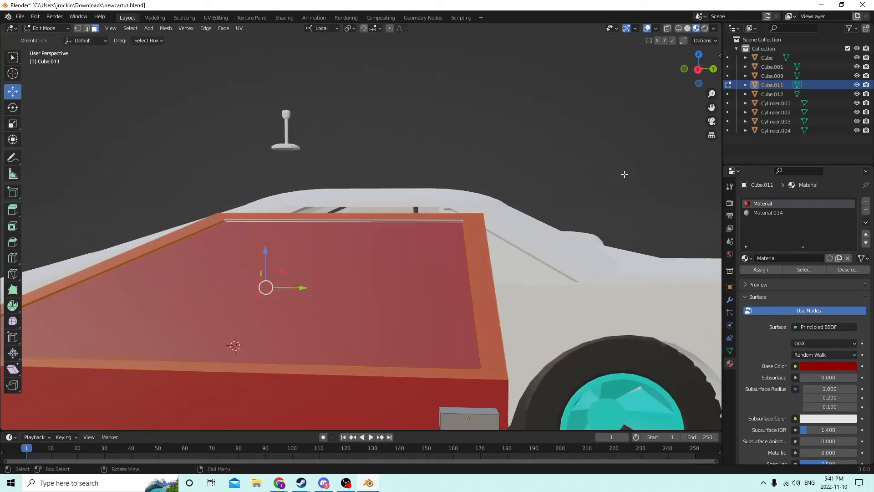
{"action": "left_click", "coordinate": [757, 213]}
{"action": "left_click", "coordinate": [760, 269]}
{"action": "middle_click_drag", "start_coordinate": [546, 241], "coordinate": [622, 237]}
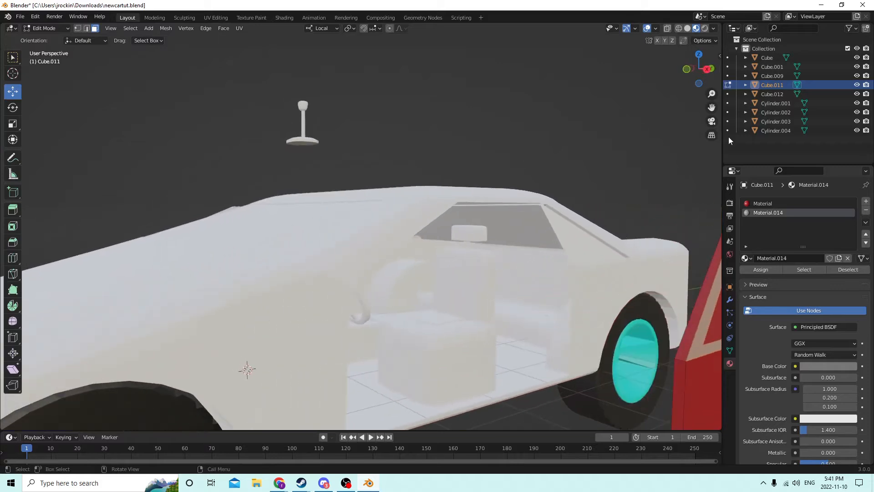
{"action": "left_click_drag", "start_coordinate": [711, 107], "coordinate": [667, 109]}
{"action": "mouse_move", "coordinate": [637, 132]}
{"action": "middle_mouse_down"}
{"action": "mouse_move", "coordinate": [619, 135]}
{"action": "mouse_move", "coordinate": [656, 144]}
{"action": "mouse_move", "coordinate": [632, 127]}
{"action": "middle_mouse_up"}
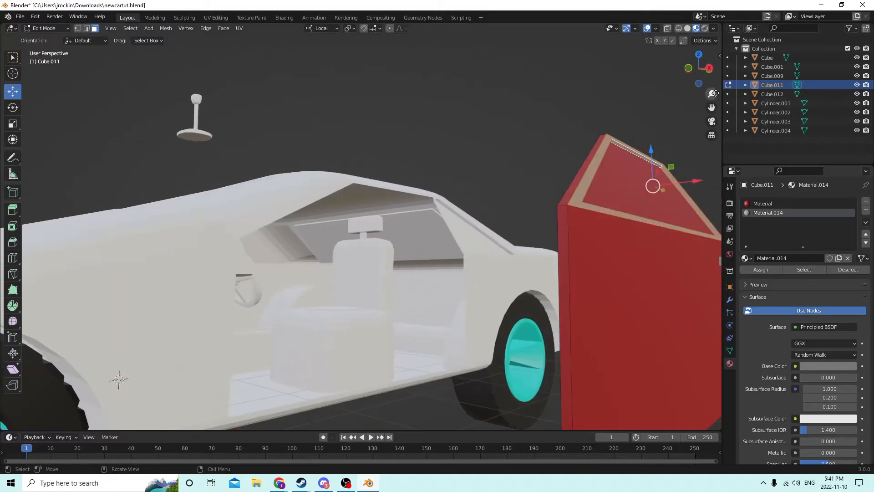
{"action": "left_click_drag", "start_coordinate": [711, 107], "coordinate": [665, 124]}
{"action": "left_click", "coordinate": [681, 127]}
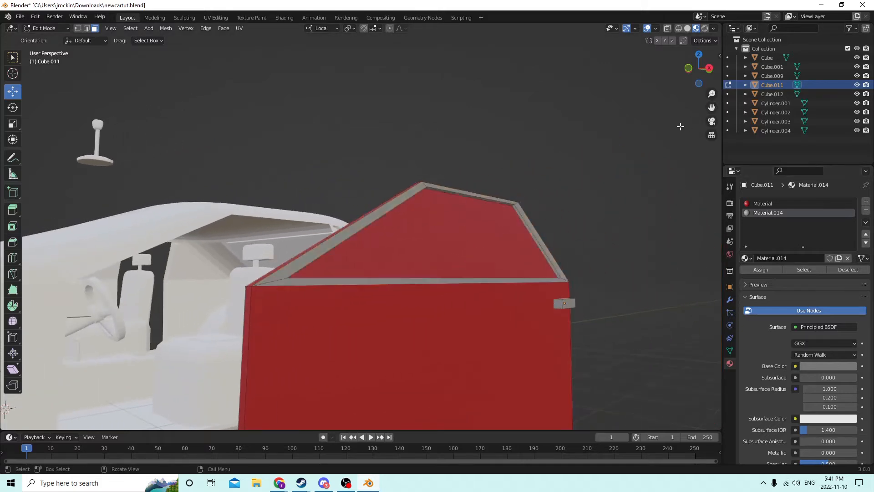
- Select the lower and rear window-frame strips on the inner side of the door
{"action": "middle_click_drag", "start_coordinate": [681, 127], "coordinate": [17, 133]}
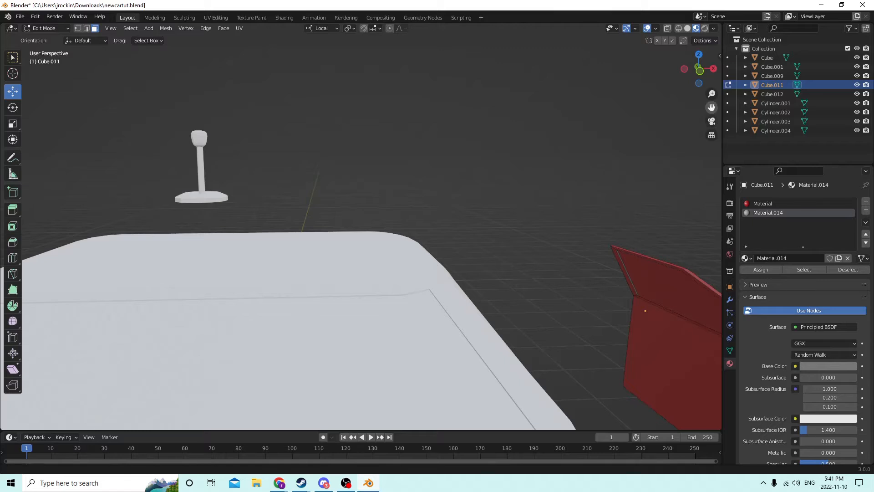
{"action": "left_click_drag", "start_coordinate": [712, 108], "coordinate": [661, 111]}
{"action": "middle_click_drag", "start_coordinate": [659, 113], "coordinate": [560, 194]}
{"action": "scroll", "coordinate": [563, 176], "scroll_direction": "up", "scroll_amount": 3}
{"action": "scroll", "coordinate": [545, 257], "scroll_direction": "up", "scroll_amount": 1}
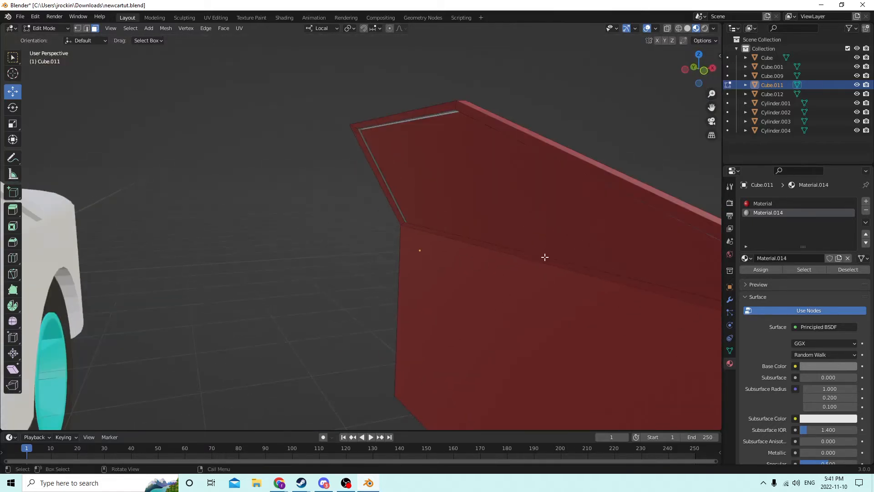
{"action": "middle_click_drag", "start_coordinate": [545, 257], "coordinate": [507, 271]}
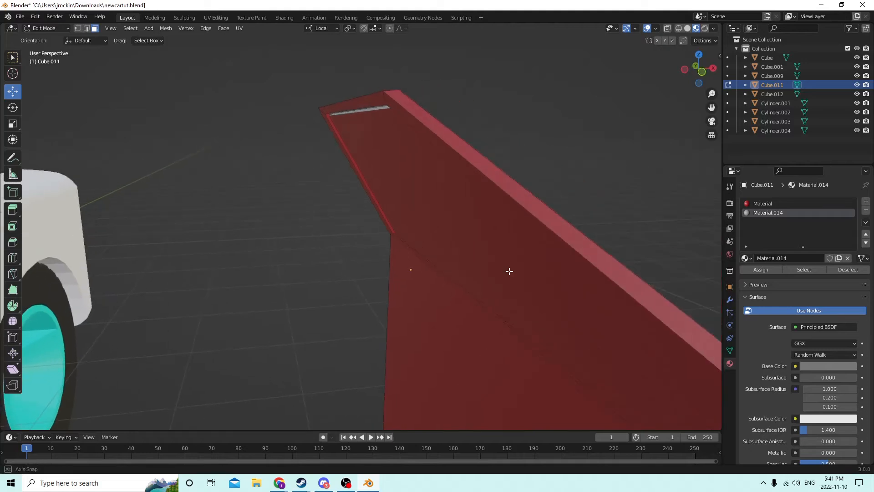
{"action": "left_click", "coordinate": [479, 308]}
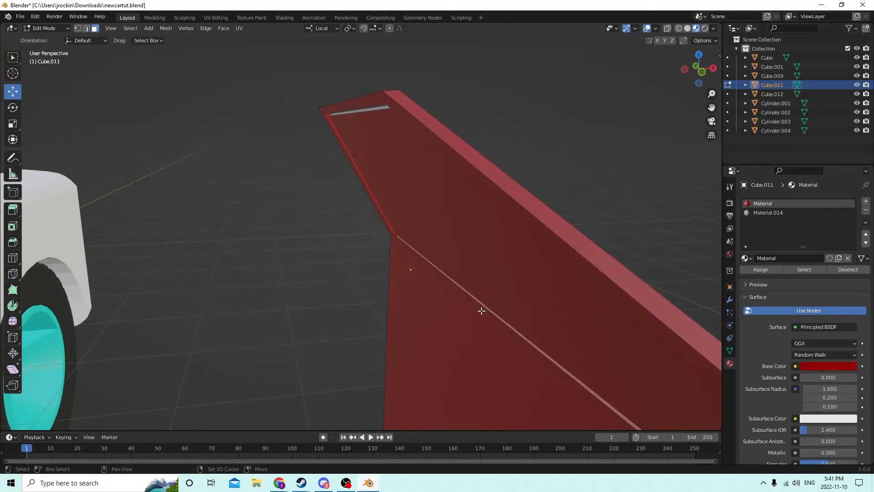
{"action": "left_click", "coordinate": [477, 303], "text": "shift"}
{"action": "left_click", "coordinate": [477, 308], "text": "shift"}
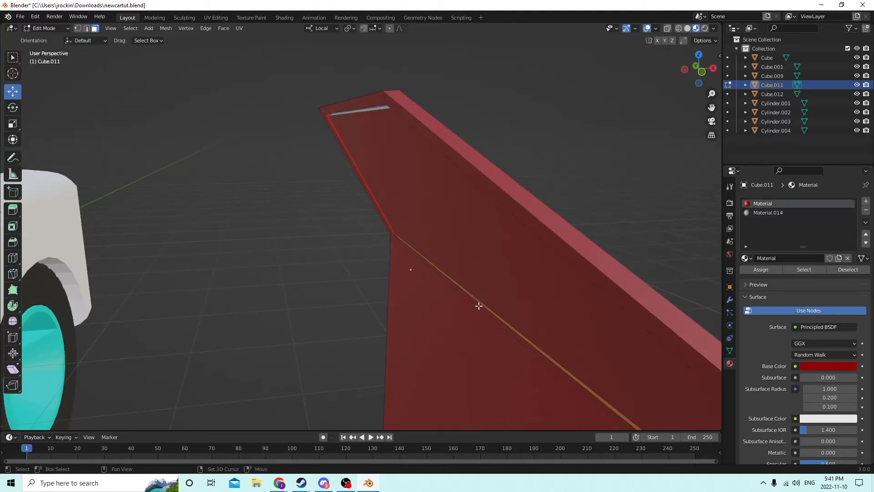
{"action": "left_click", "coordinate": [478, 306], "text": "shift"}
{"action": "middle_click_drag", "start_coordinate": [455, 272], "coordinate": [470, 255]}
{"action": "left_click", "coordinate": [429, 196], "text": "shift"}
{"action": "middle_click_drag", "start_coordinate": [428, 196], "coordinate": [430, 207]}
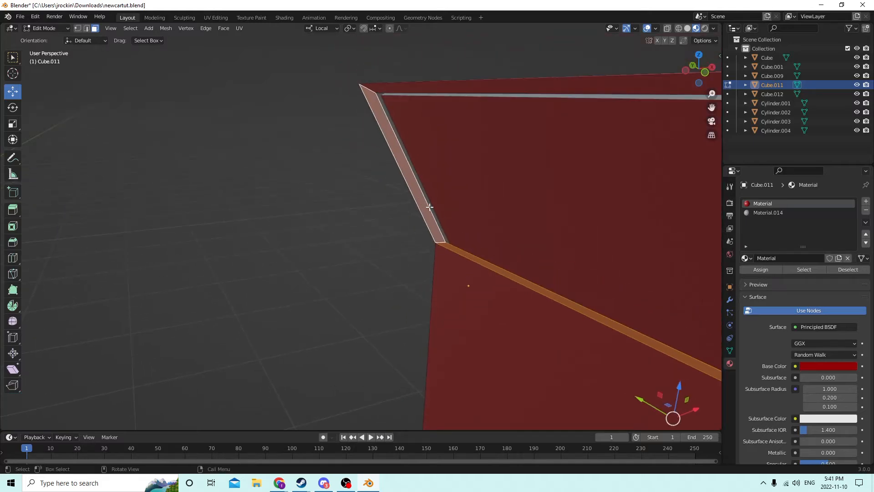
- Extend the face selection with the top and front window-frame strips on the door's inner side
{"action": "middle_click_drag", "start_coordinate": [390, 86], "coordinate": [431, 121]}
{"action": "left_click", "coordinate": [447, 135]}
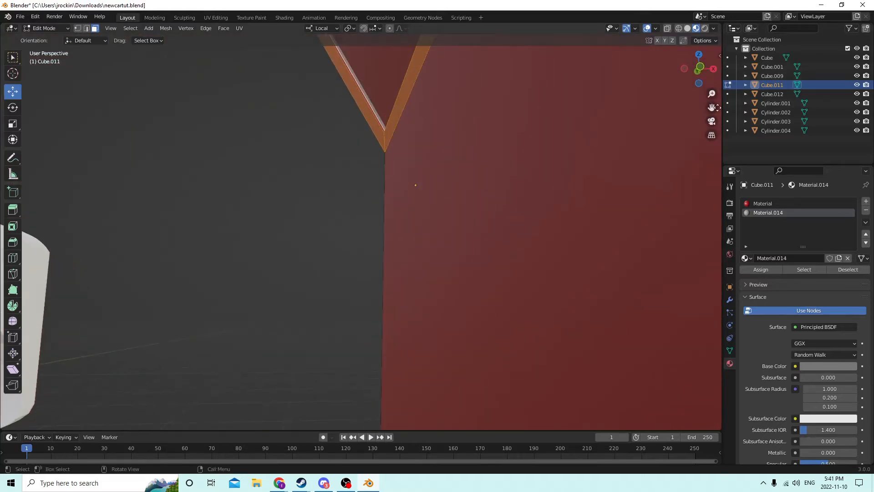
{"action": "left_click_drag", "start_coordinate": [712, 108], "coordinate": [709, 294]}
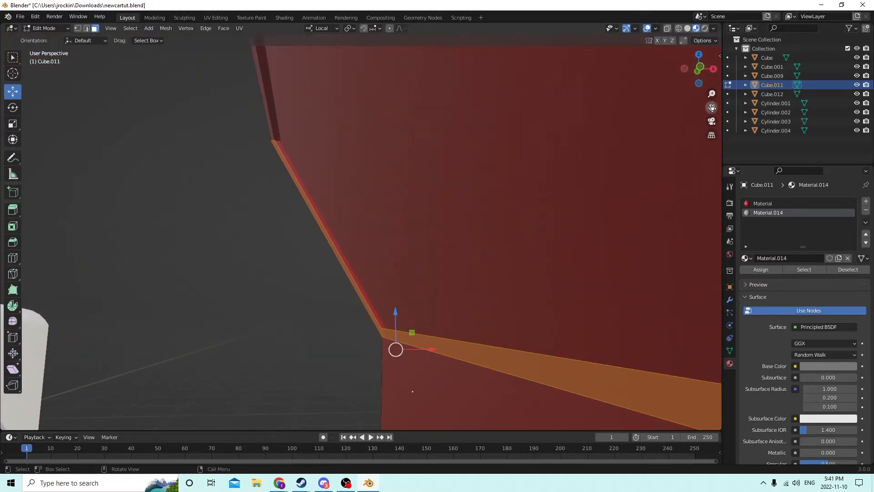
{"action": "left_click", "coordinate": [271, 91], "text": "shift"}
{"action": "middle_click_drag", "start_coordinate": [272, 91], "coordinate": [417, 108]}
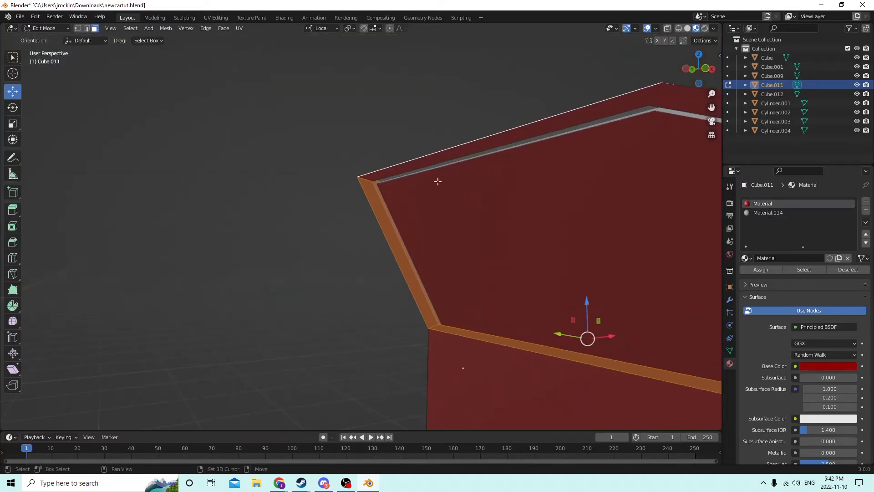
{"action": "left_click", "coordinate": [445, 157], "text": "shift"}
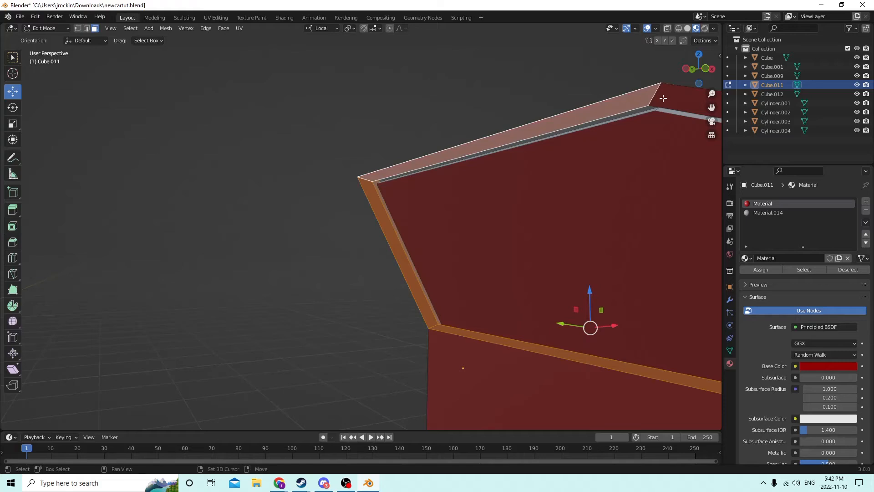
{"action": "middle_click_drag", "start_coordinate": [628, 95], "coordinate": [650, 69]}
{"action": "middle_click_drag", "start_coordinate": [705, 106], "coordinate": [583, 89]}
{"action": "left_click_drag", "start_coordinate": [712, 107], "coordinate": [473, 333]}
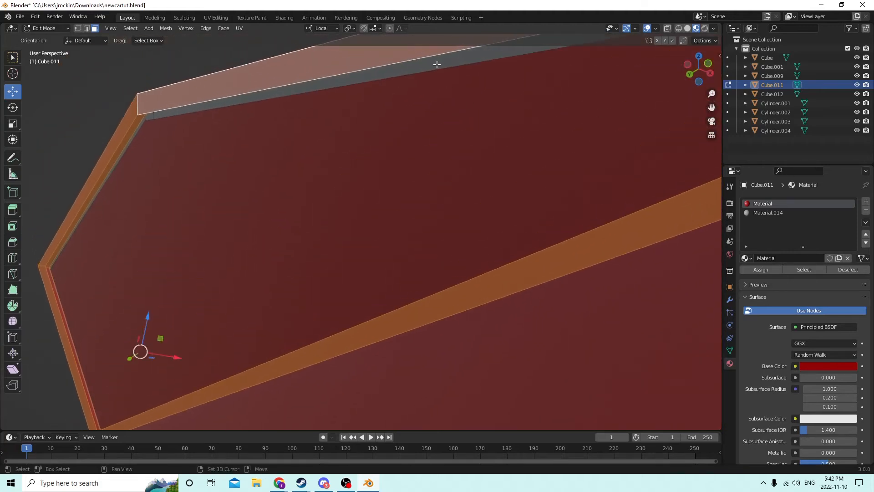
- Add the remaining frame edge faces around the inner window to the selection and assign the grey Material.014
{"action": "left_click", "coordinate": [397, 67]}
{"action": "middle_click_drag", "start_coordinate": [390, 64], "coordinate": [310, 70]}
{"action": "scroll", "coordinate": [290, 63], "scroll_direction": "up", "scroll_amount": 3}
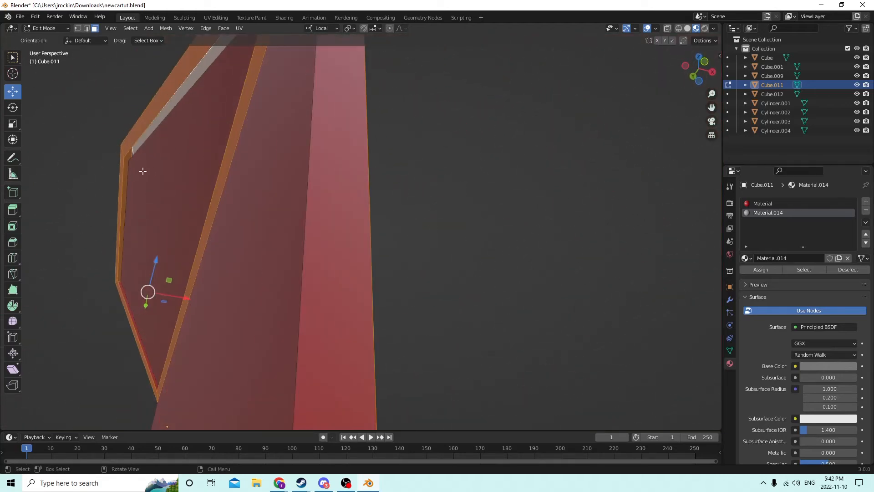
{"action": "left_click", "coordinate": [125, 166]}
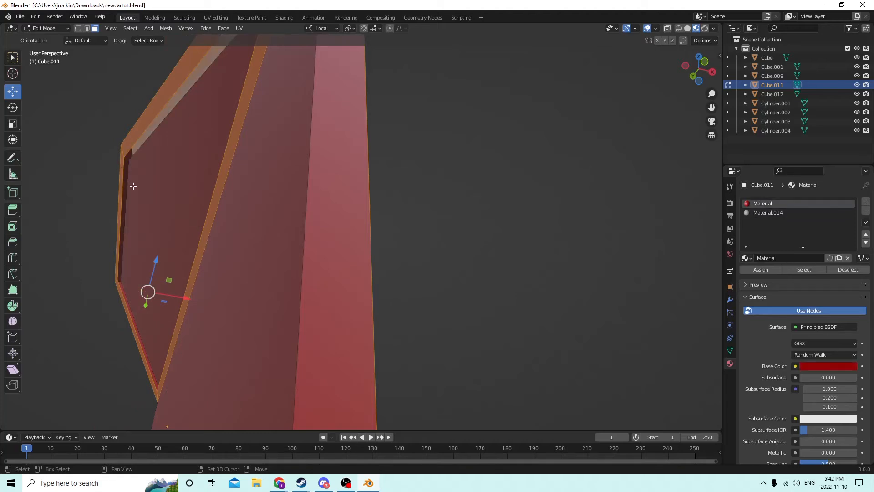
{"action": "left_click", "coordinate": [125, 177], "text": "shift"}
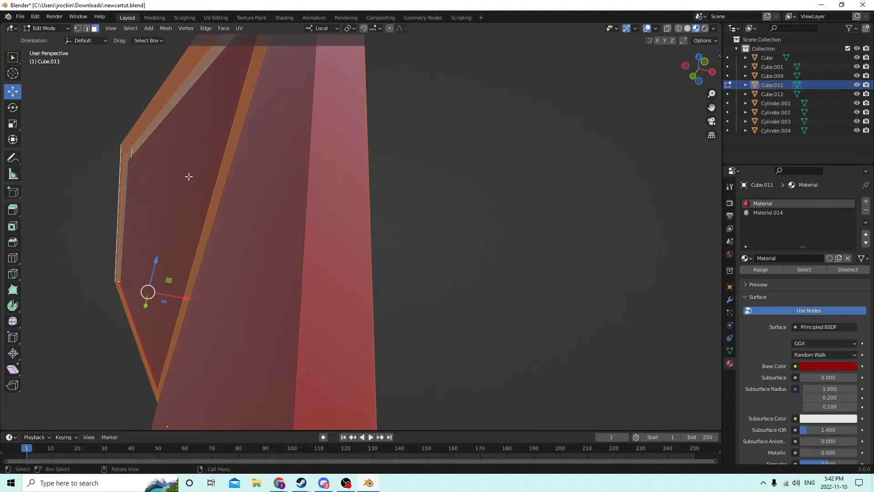
{"action": "left_click", "coordinate": [758, 213]}
{"action": "left_click", "coordinate": [756, 270]}
- Select the door's outer lower panel and assign the red material to it again
{"action": "left_click", "coordinate": [523, 204]}
{"action": "middle_click_drag", "start_coordinate": [524, 205], "coordinate": [245, 273]}
{"action": "left_click", "coordinate": [332, 270]}
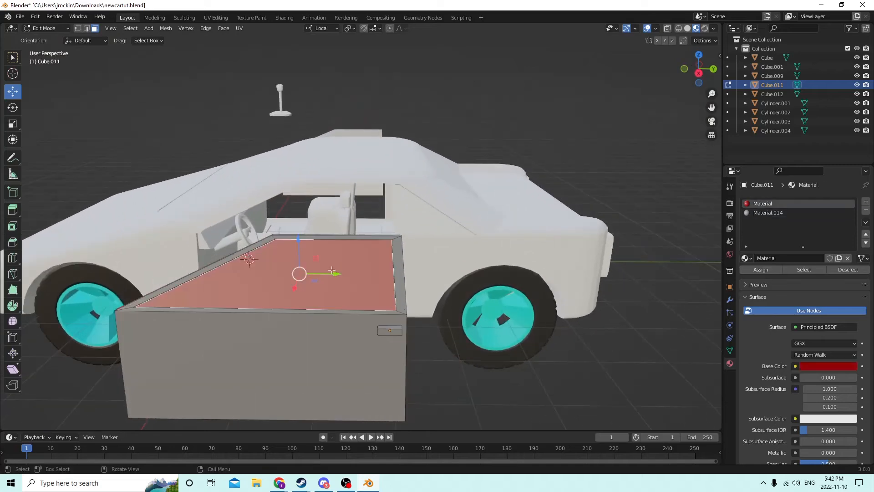
{"action": "middle_click_drag", "start_coordinate": [331, 270], "coordinate": [345, 303]}
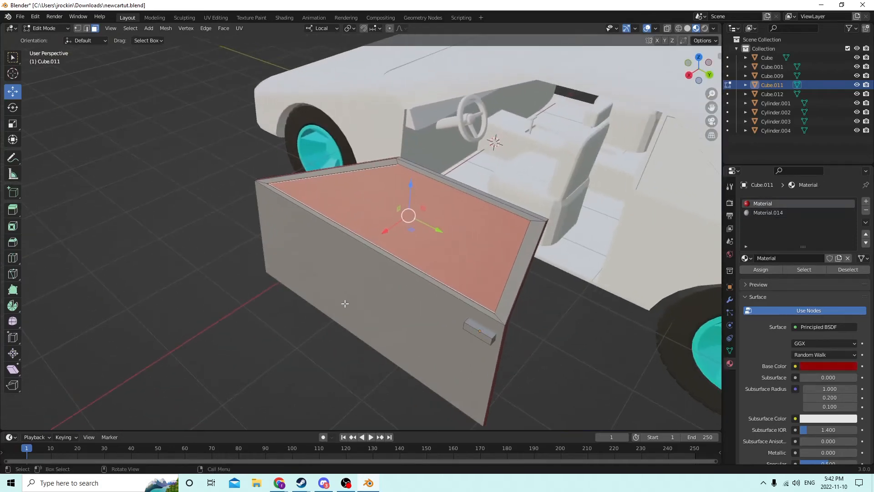
{"action": "left_click", "coordinate": [348, 287]}
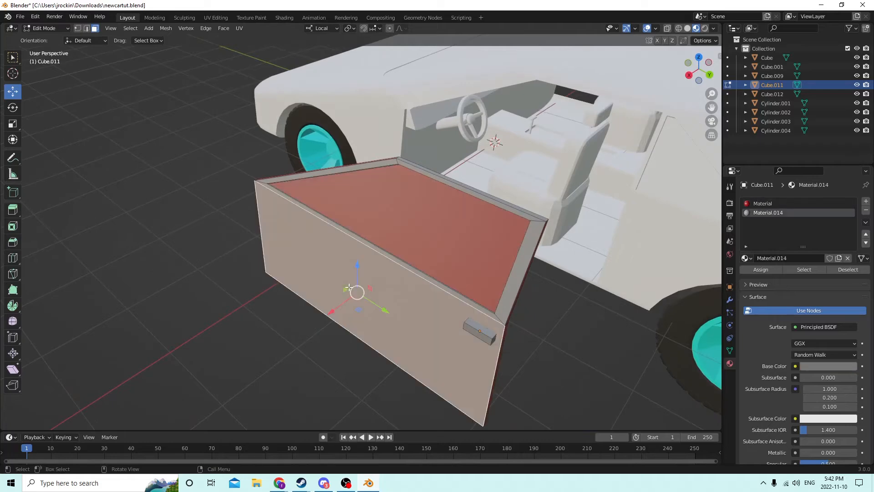
{"action": "left_click", "coordinate": [767, 205]}
{"action": "left_click", "coordinate": [750, 273]}
- Select the outer edge face along the top of the door's window frame and assign the red material to it
{"action": "middle_click_drag", "start_coordinate": [628, 255], "coordinate": [557, 258]}
{"action": "left_click", "coordinate": [604, 298]}
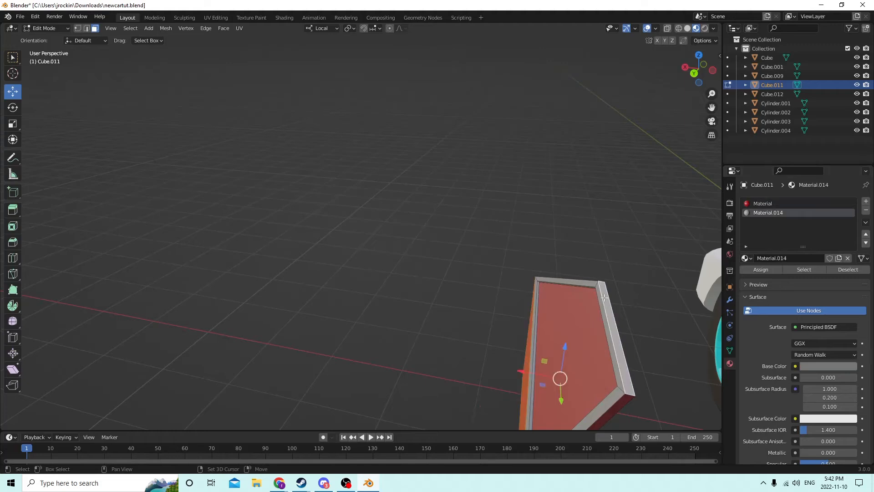
{"action": "middle_click_drag", "start_coordinate": [605, 299], "coordinate": [593, 329]}
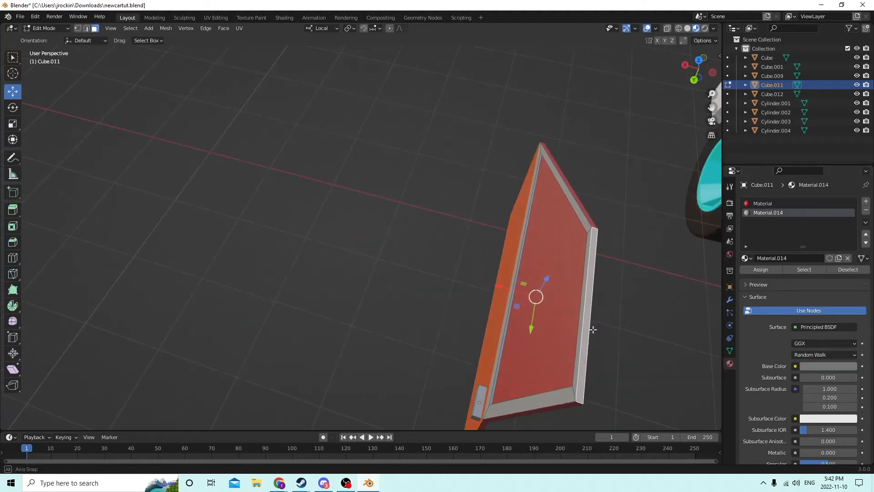
{"action": "left_click", "coordinate": [753, 204]}
{"action": "left_click", "coordinate": [758, 269]}
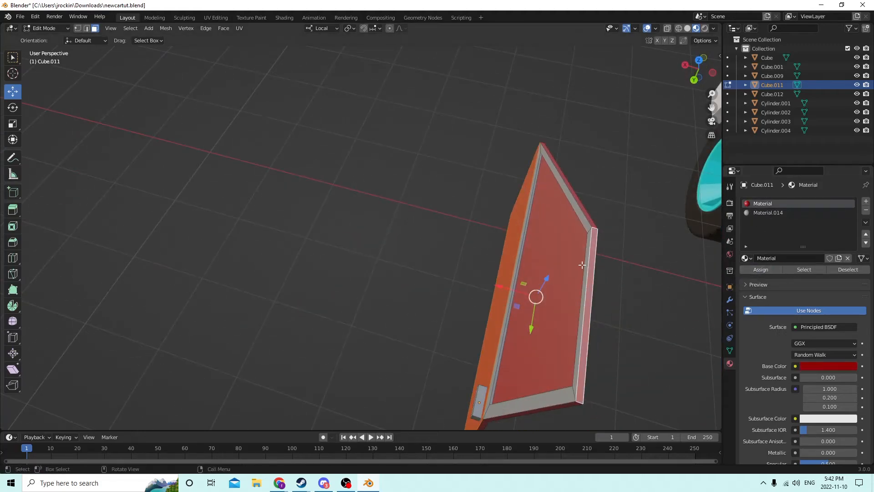
- Select the door's outer window pane and assign it a new material with a near-black base colour of value 0.005
{"action": "middle_click_drag", "start_coordinate": [567, 291], "coordinate": [531, 285]}
{"action": "left_click", "coordinate": [380, 220]}
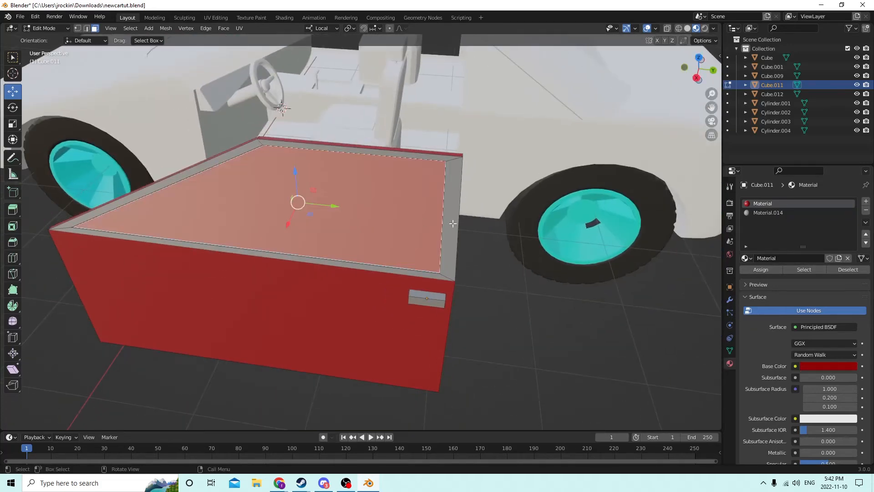
{"action": "left_click", "coordinate": [867, 202]}
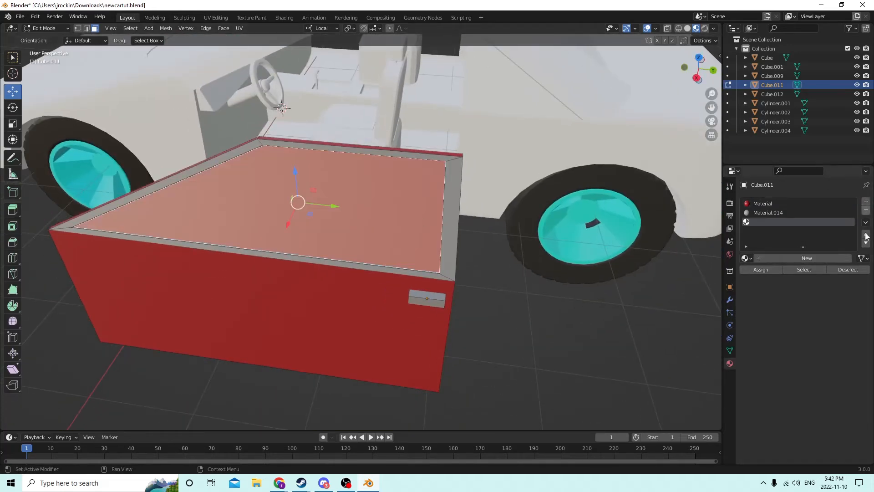
{"action": "left_click", "coordinate": [809, 258]}
{"action": "left_click", "coordinate": [831, 368]}
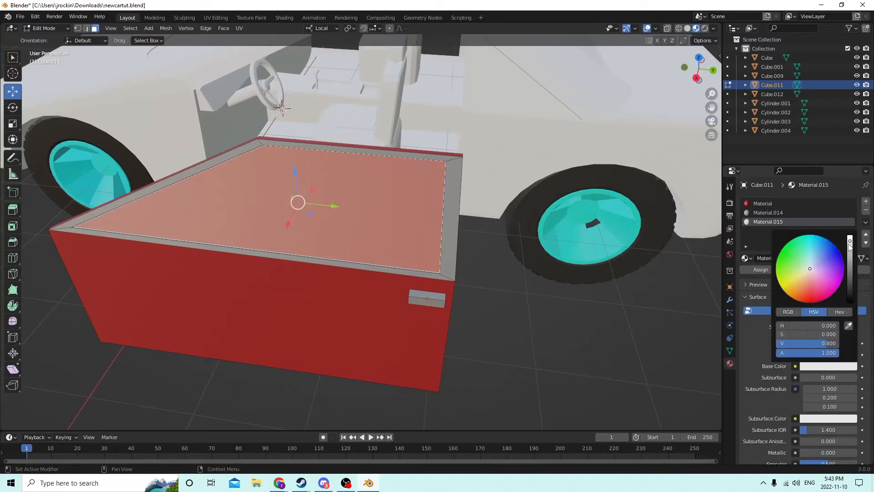
{"action": "left_click_drag", "start_coordinate": [850, 240], "coordinate": [850, 299]}
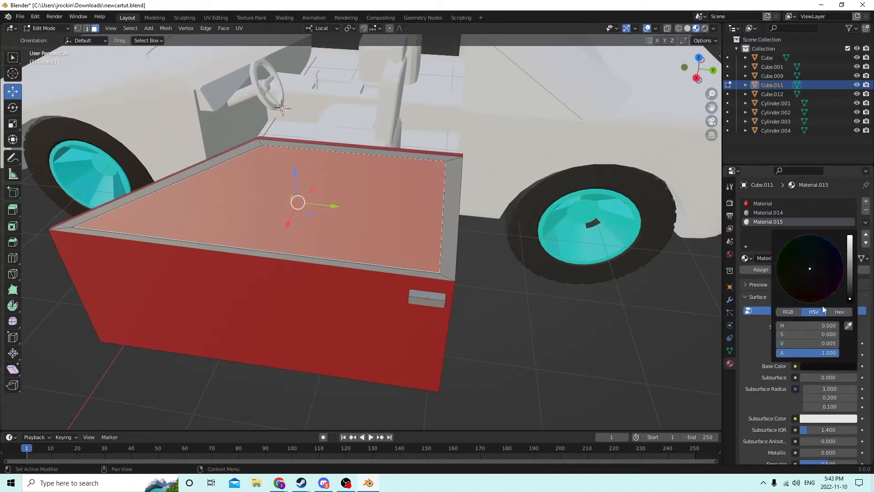
{"action": "left_click", "coordinate": [763, 272]}
{"action": "left_click", "coordinate": [507, 335]}
{"action": "middle_click_drag", "start_coordinate": [507, 335], "coordinate": [346, 284]}
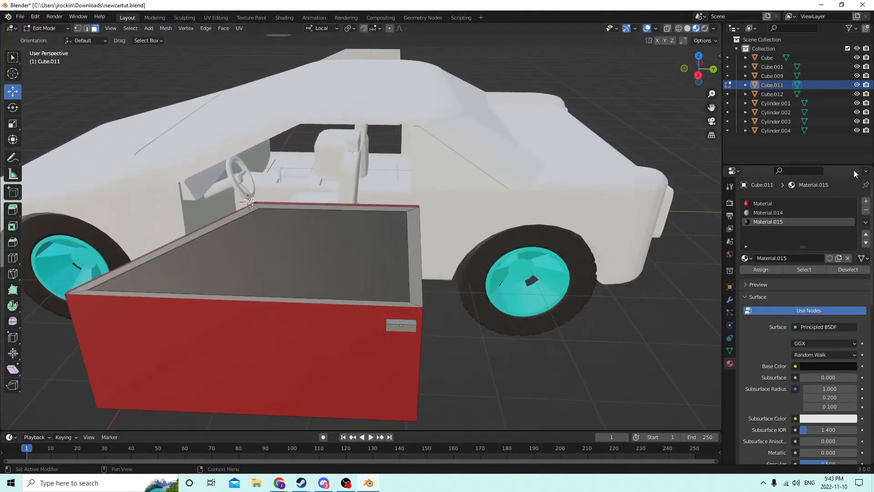
- Leave mesh editing, select the door on the opposite side of the car and create a new material for it
{"action": "middle_click_drag", "start_coordinate": [711, 108], "coordinate": [473, 154]}
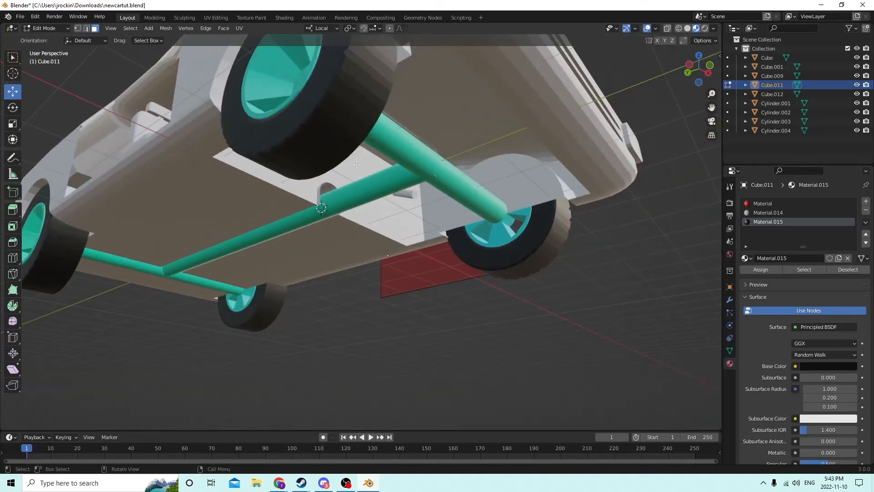
{"action": "scroll", "coordinate": [357, 164], "scroll_direction": "down", "scroll_amount": 4}
{"action": "middle_click_drag", "start_coordinate": [377, 172], "coordinate": [406, 191]}
{"action": "scroll", "coordinate": [409, 240], "scroll_direction": "up", "scroll_amount": 4}
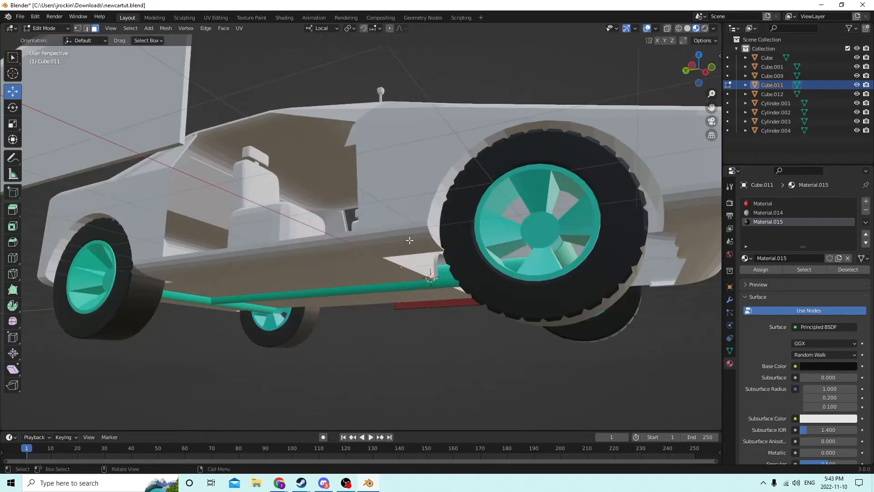
{"action": "scroll", "coordinate": [572, 232], "scroll_direction": "down", "scroll_amount": 3}
{"action": "middle_click_drag", "start_coordinate": [497, 220], "coordinate": [422, 232]}
{"action": "scroll", "coordinate": [500, 219], "scroll_direction": "up", "scroll_amount": 3}
{"action": "scroll", "coordinate": [495, 211], "scroll_direction": "down", "scroll_amount": 3}
{"action": "scroll", "coordinate": [410, 234], "scroll_direction": "up", "scroll_amount": 3}
{"action": "key", "text": "Tab"}
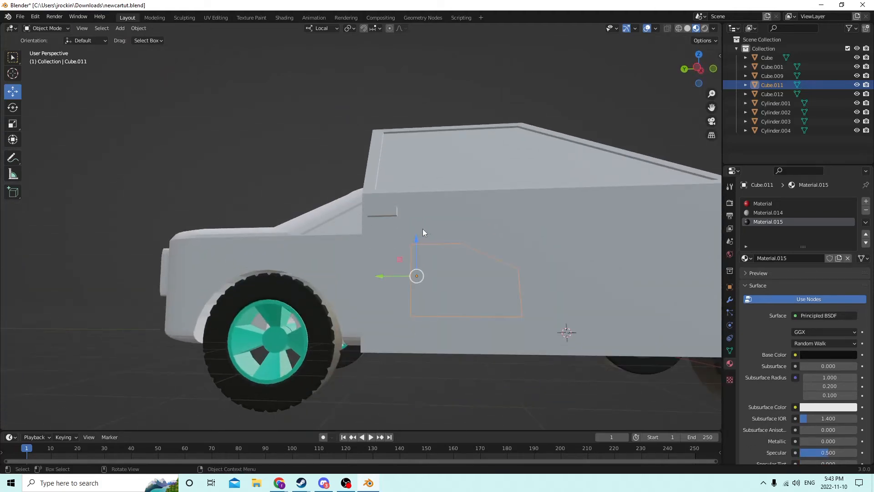
{"action": "left_click", "coordinate": [505, 230]}
{"action": "mouse_move", "coordinate": [499, 232]}
{"action": "middle_mouse_down"}
{"action": "mouse_move", "coordinate": [493, 239]}
{"action": "mouse_move", "coordinate": [496, 230]}
{"action": "middle_mouse_up"}
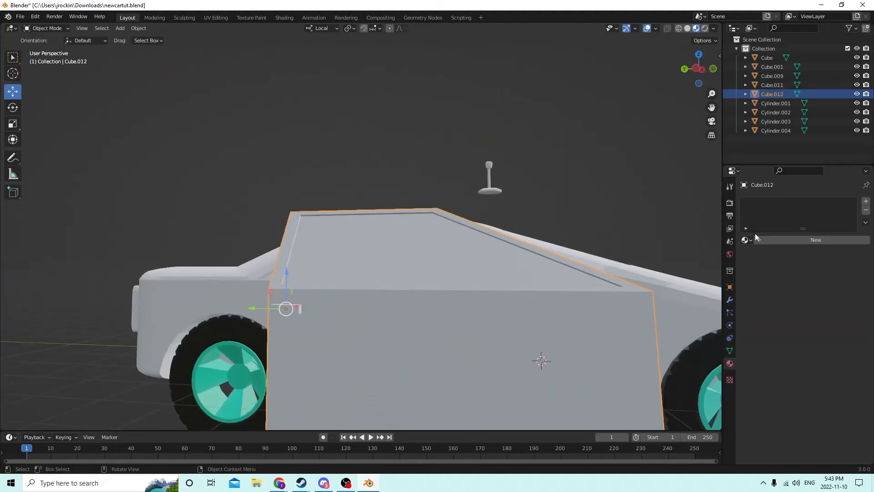
{"action": "left_click", "coordinate": [865, 202]}
{"action": "left_click", "coordinate": [810, 240]}
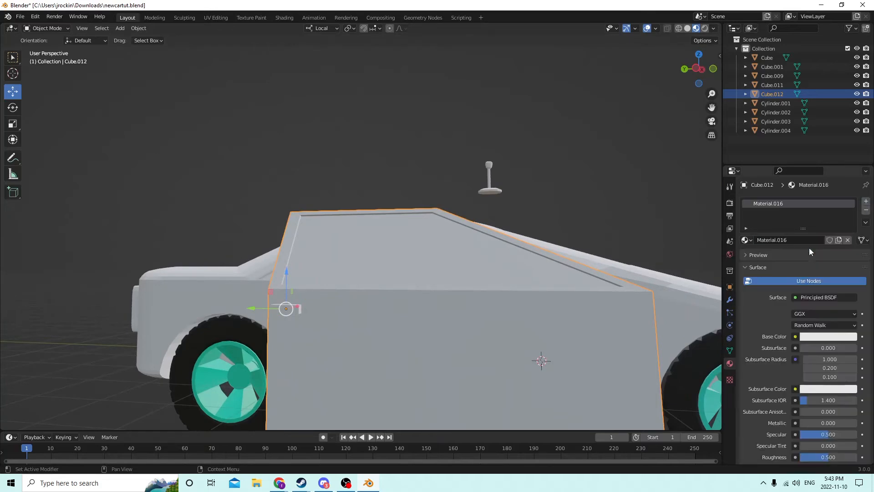
- Enter mesh editing on the opposite door and set its material's base colour to dark red
{"action": "key", "text": "Tab"}
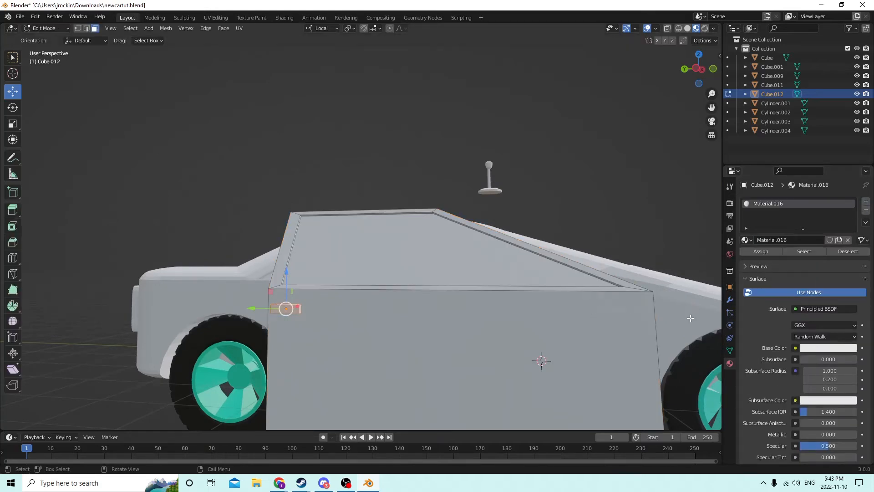
{"action": "left_click", "coordinate": [820, 348]}
{"action": "left_click", "coordinate": [810, 278]}
{"action": "left_click_drag", "start_coordinate": [849, 224], "coordinate": [850, 260]}
{"action": "mouse_move", "coordinate": [593, 215]}
{"action": "middle_mouse_down"}
{"action": "mouse_move", "coordinate": [569, 223]}
{"action": "mouse_move", "coordinate": [595, 214]}
{"action": "mouse_move", "coordinate": [587, 212]}
{"action": "middle_mouse_up"}
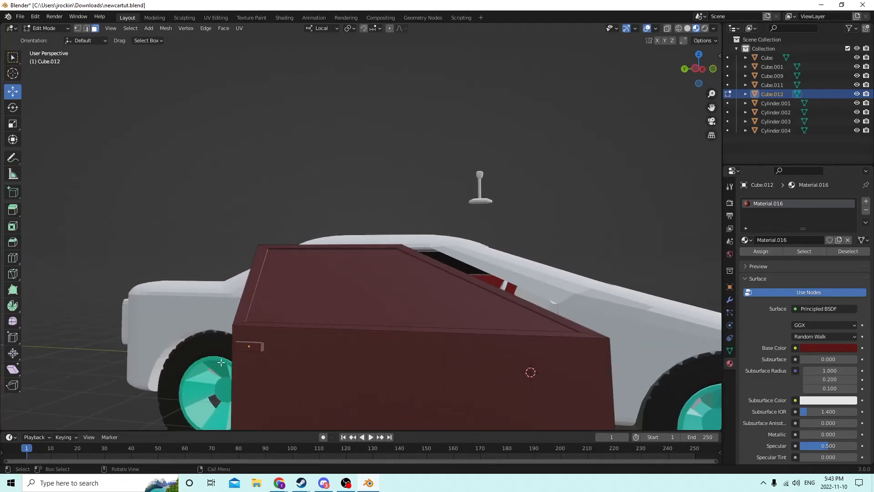
- Select the opposite door's whole handle and assign it a new material with a grey base colour
{"action": "key", "text": "l"}
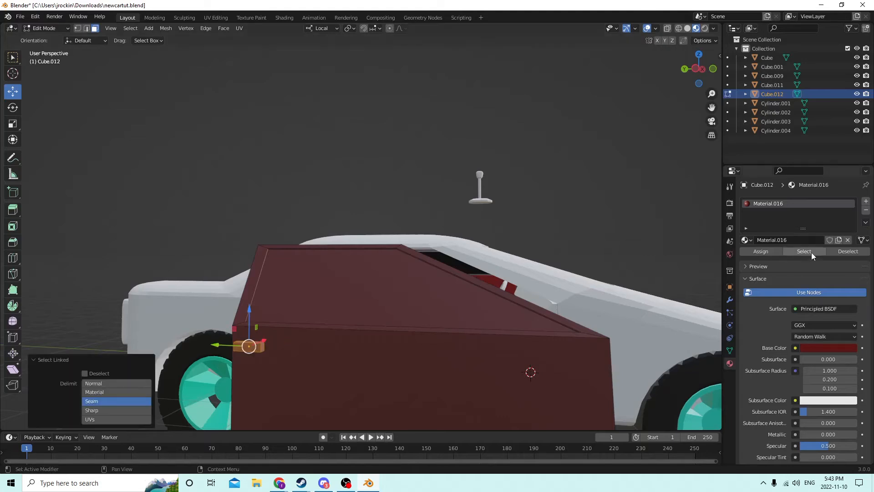
{"action": "left_click", "coordinate": [866, 204]}
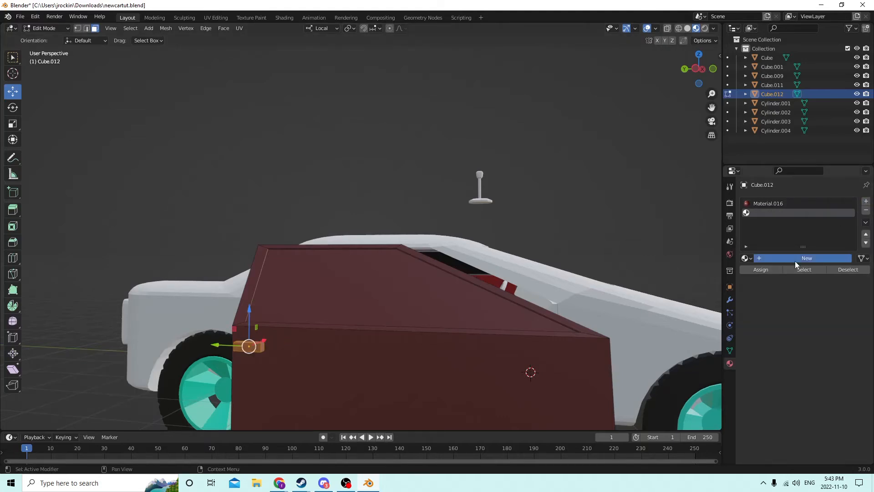
{"action": "left_click", "coordinate": [796, 260]}
{"action": "left_click", "coordinate": [817, 367]}
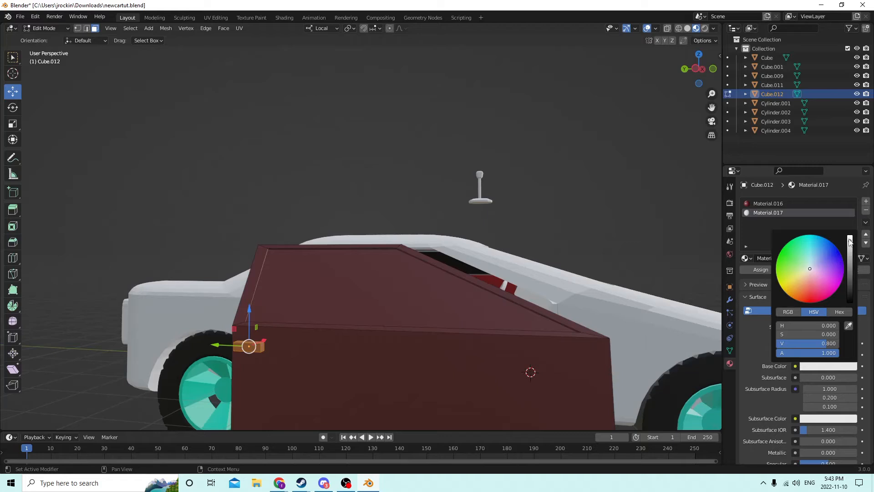
{"action": "left_click_drag", "start_coordinate": [849, 242], "coordinate": [849, 279]}
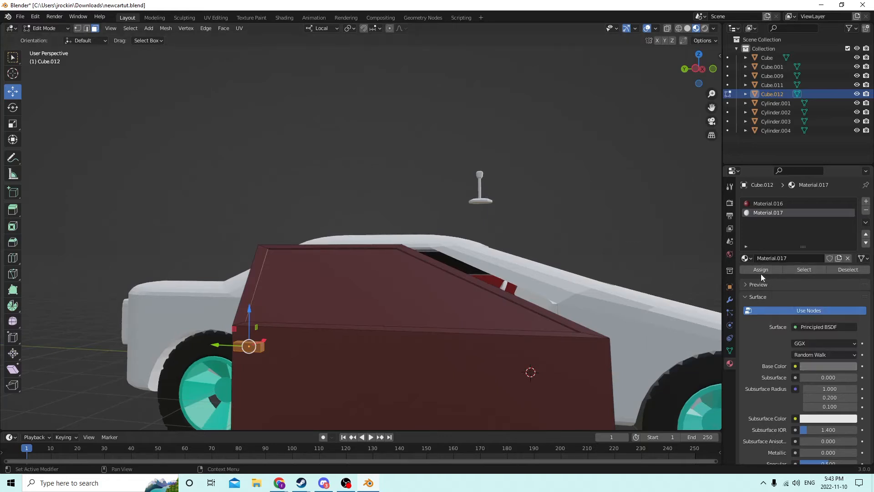
- Select the top, sloping and rear window-frame strips on the door's outer side, including the top and sloping inner edge faces
{"action": "scroll", "coordinate": [458, 263], "scroll_direction": "up", "scroll_amount": 5}
{"action": "scroll", "coordinate": [432, 237], "scroll_direction": "down", "scroll_amount": 2}
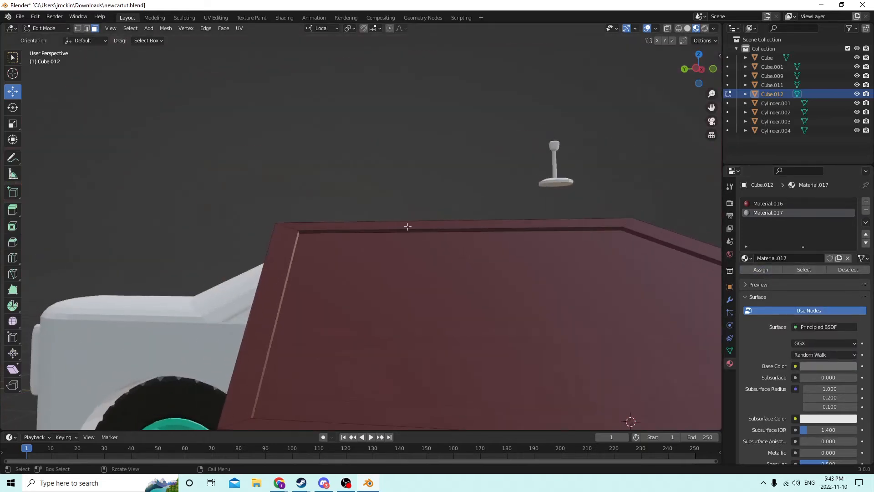
{"action": "left_click", "coordinate": [353, 231]}
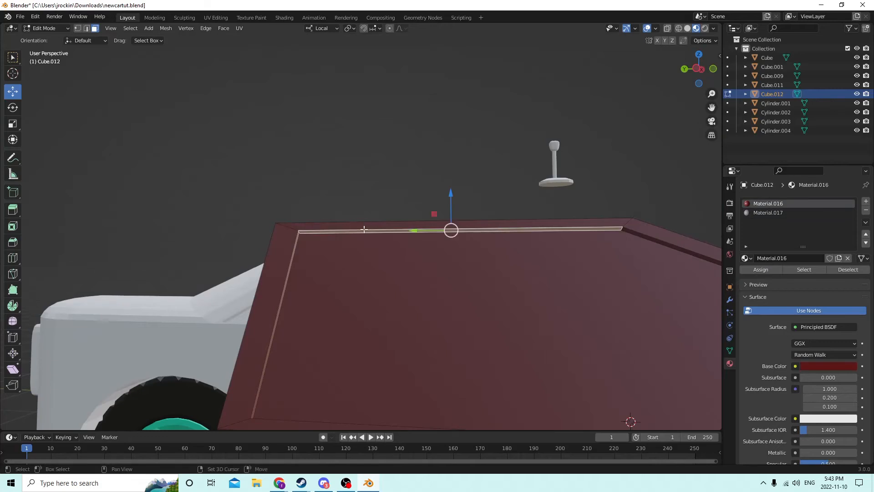
{"action": "left_click", "coordinate": [365, 226], "text": "shift"}
{"action": "left_click", "coordinate": [655, 240], "text": "shift"}
{"action": "left_click", "coordinate": [665, 233], "text": "shift"}
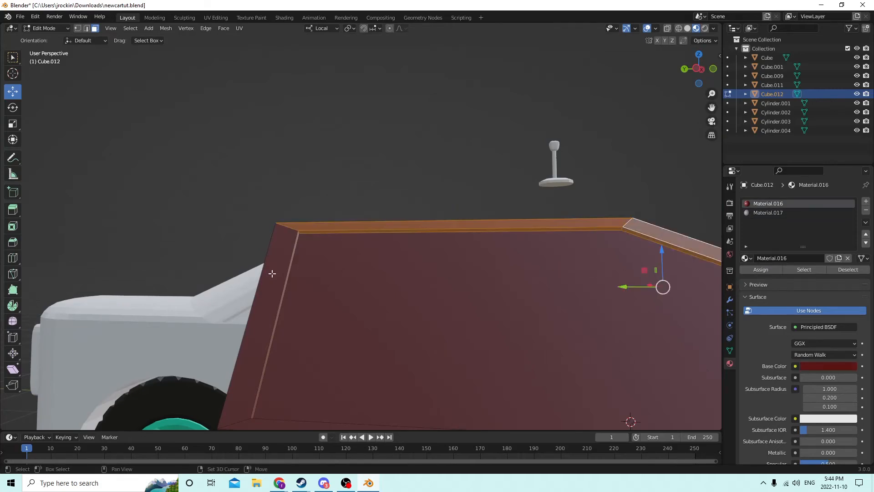
{"action": "middle_click_drag", "start_coordinate": [271, 273], "coordinate": [243, 270]}
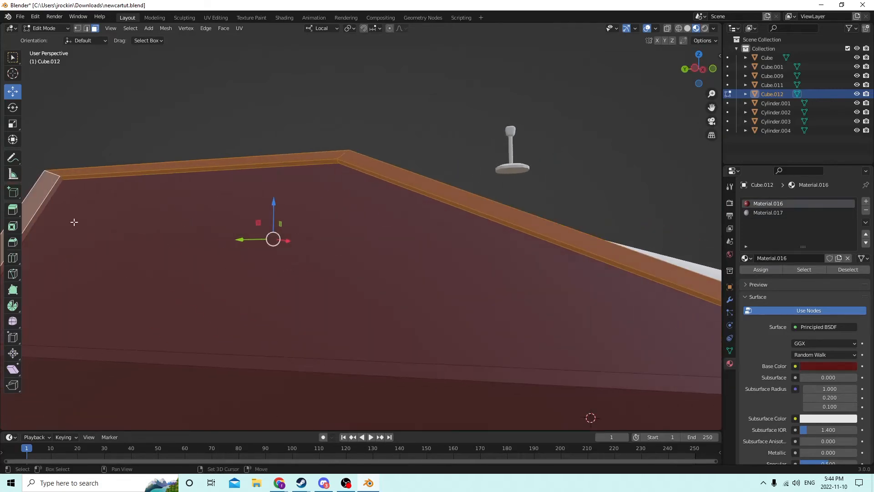
- Add the lower window-frame strip on the door's outer side to the face selection
{"action": "scroll", "coordinate": [45, 210], "scroll_direction": "down", "scroll_amount": 5}
{"action": "middle_click_drag", "start_coordinate": [53, 213], "coordinate": [238, 278]}
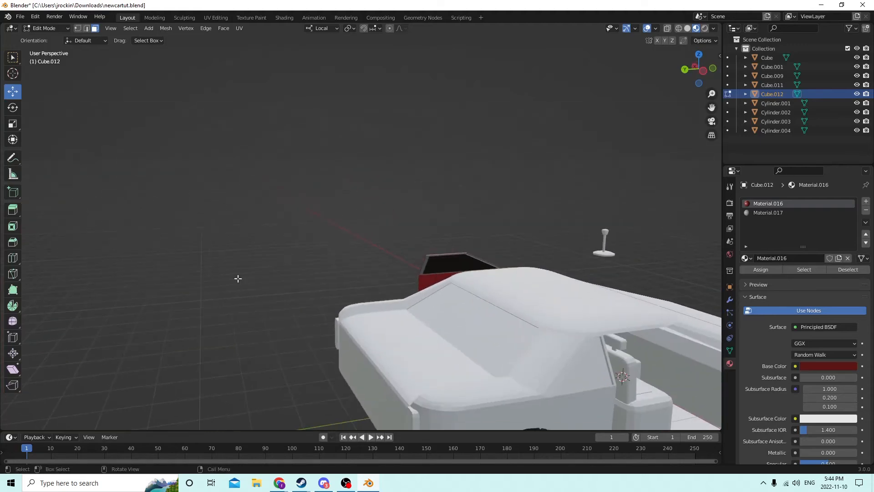
{"action": "left_click_drag", "start_coordinate": [712, 107], "coordinate": [347, 33]}
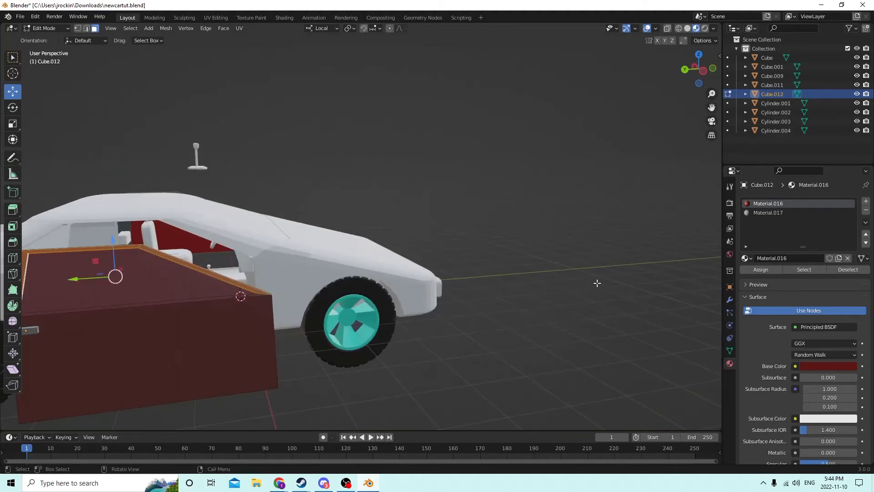
{"action": "middle_click_drag", "start_coordinate": [599, 283], "coordinate": [643, 299]}
{"action": "scroll", "coordinate": [636, 277], "scroll_direction": "up", "scroll_amount": 4}
{"action": "scroll", "coordinate": [634, 277], "scroll_direction": "down", "scroll_amount": 1}
{"action": "left_click", "coordinate": [639, 355], "text": "shift"}
{"action": "mouse_move", "coordinate": [640, 355]}
{"action": "middle_mouse_down"}
{"action": "mouse_move", "coordinate": [638, 344]}
{"action": "mouse_move", "coordinate": [631, 357]}
{"action": "mouse_move", "coordinate": [639, 352]}
{"action": "middle_mouse_up"}
{"action": "scroll", "coordinate": [638, 344], "scroll_direction": "down", "scroll_amount": 3}
{"action": "scroll", "coordinate": [636, 345], "scroll_direction": "down", "scroll_amount": 2}
{"action": "left_click_drag", "start_coordinate": [713, 107], "coordinate": [579, 41]}
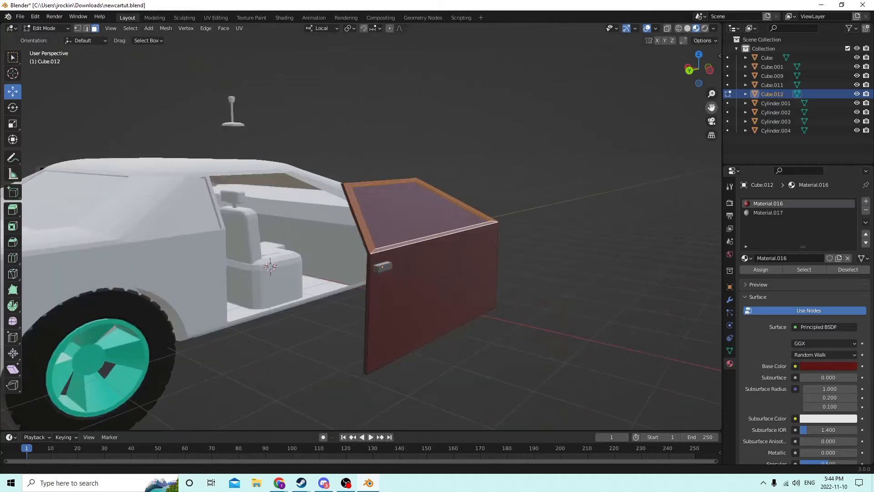
- Add the lower strip's inner edge face to the selection and assign the grey Material.017 to the frame
{"action": "scroll", "coordinate": [540, 246], "scroll_direction": "up", "scroll_amount": 3}
{"action": "middle_click_drag", "start_coordinate": [540, 246], "coordinate": [544, 250]}
{"action": "middle_click_drag", "start_coordinate": [542, 249], "coordinate": [548, 414]}
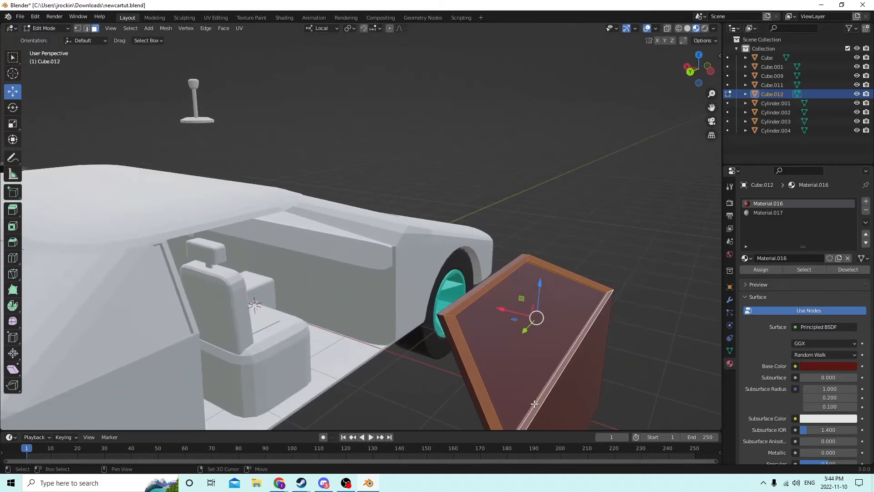
{"action": "left_click", "coordinate": [534, 402], "text": "shift"}
{"action": "middle_click_drag", "start_coordinate": [536, 396], "coordinate": [515, 375]}
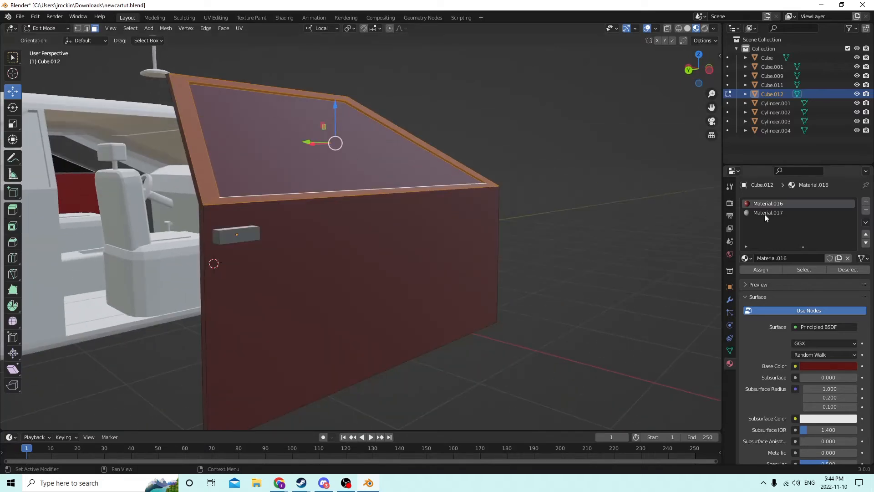
{"action": "left_click", "coordinate": [765, 214]}
{"action": "left_click", "coordinate": [753, 271]}
- Add a window-frame strip on the door's inner side to the selection and assign Material.017 to it
{"action": "scroll", "coordinate": [658, 273], "scroll_direction": "down", "scroll_amount": 3}
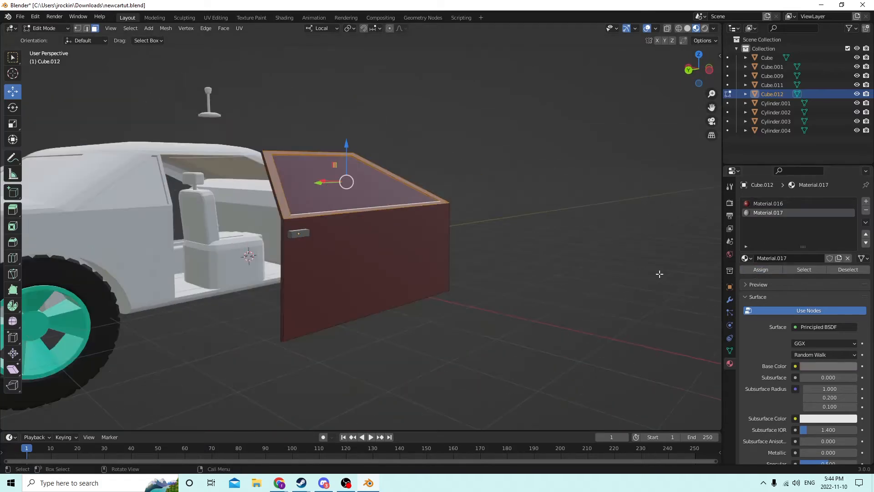
{"action": "middle_click_drag", "start_coordinate": [660, 273], "coordinate": [684, 282]}
{"action": "scroll", "coordinate": [688, 281], "scroll_direction": "up", "scroll_amount": 3}
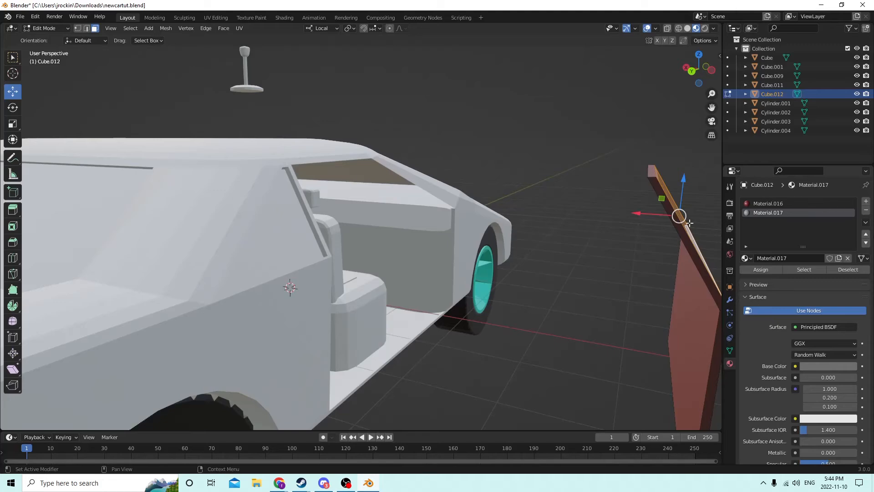
{"action": "middle_click_drag", "start_coordinate": [573, 274], "coordinate": [585, 277]}
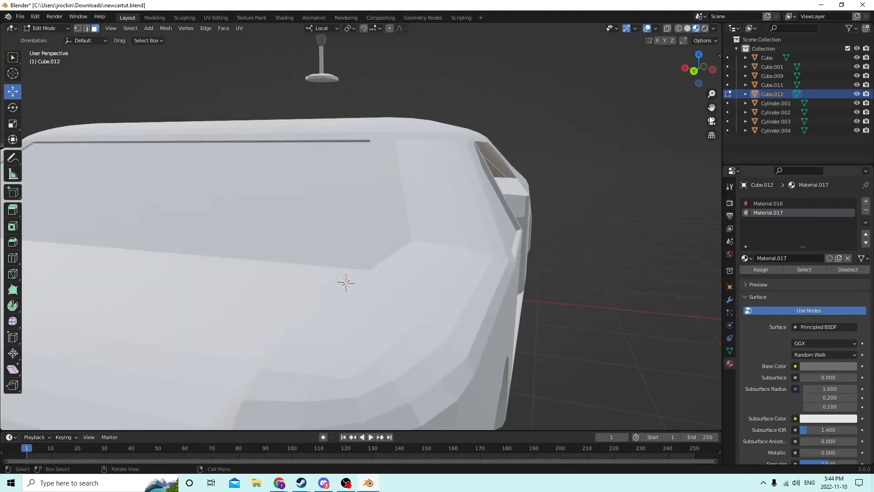
{"action": "left_click_drag", "start_coordinate": [711, 108], "coordinate": [587, 171]}
{"action": "middle_click_drag", "start_coordinate": [587, 170], "coordinate": [677, 144]}
{"action": "left_click", "coordinate": [625, 187]}
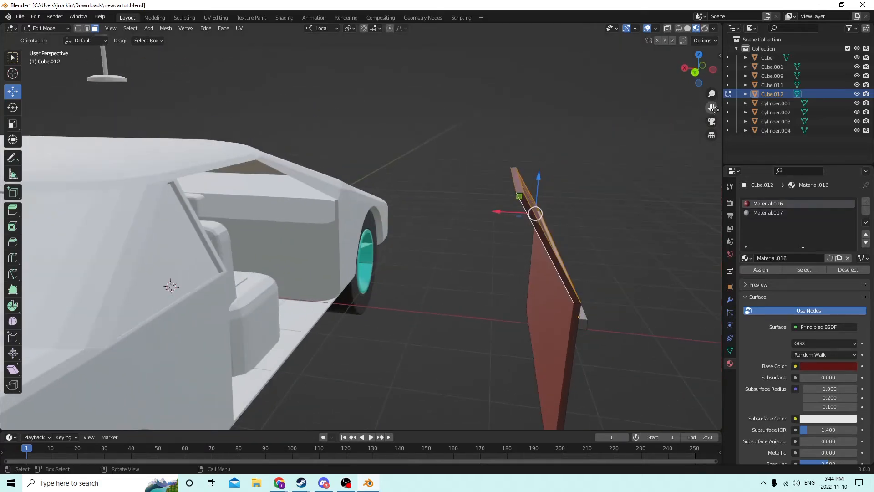
{"action": "left_click", "coordinate": [755, 214]}
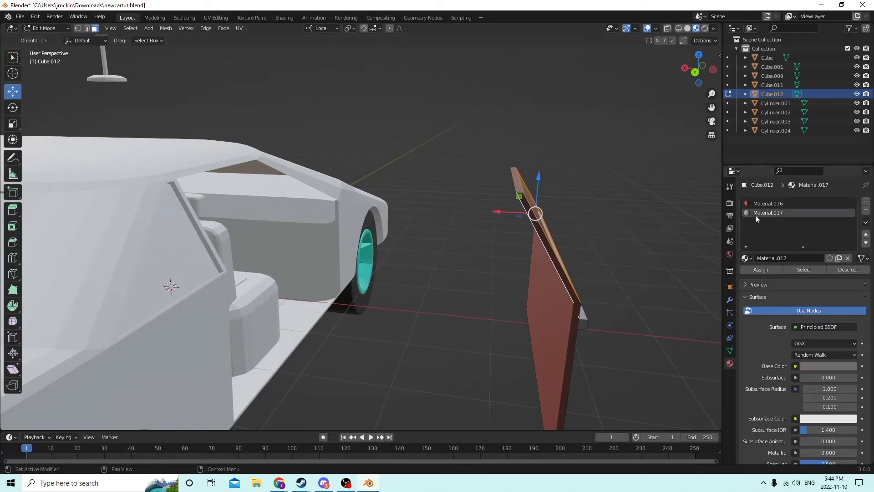
{"action": "left_click", "coordinate": [763, 270]}
- Assign the grey Material.017 to the lower window-frame strip on the door's inner side
{"action": "middle_click_drag", "start_coordinate": [646, 234], "coordinate": [658, 234]}
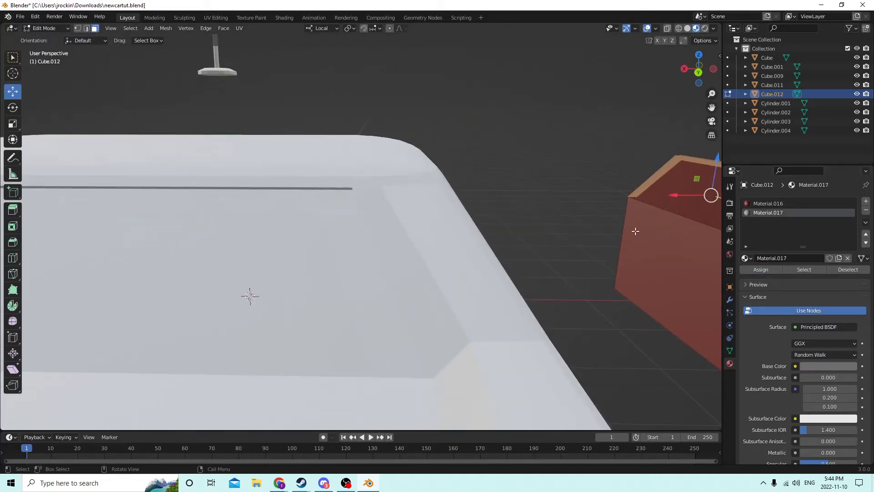
{"action": "left_click", "coordinate": [560, 231]}
{"action": "left_click", "coordinate": [643, 201]}
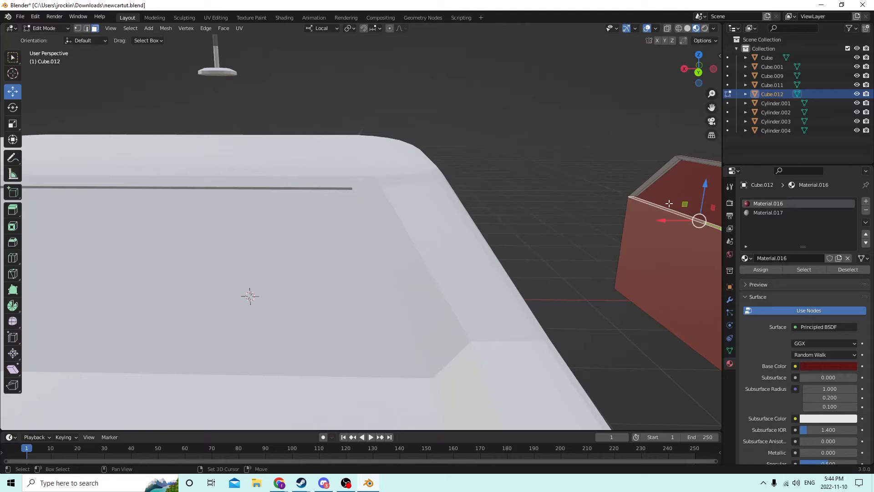
{"action": "left_click", "coordinate": [767, 211]}
{"action": "left_click", "coordinate": [761, 268]}
- Give the door's window pane a new near-black material with a base colour value of 0.033
{"action": "middle_click_drag", "start_coordinate": [574, 238], "coordinate": [523, 235]}
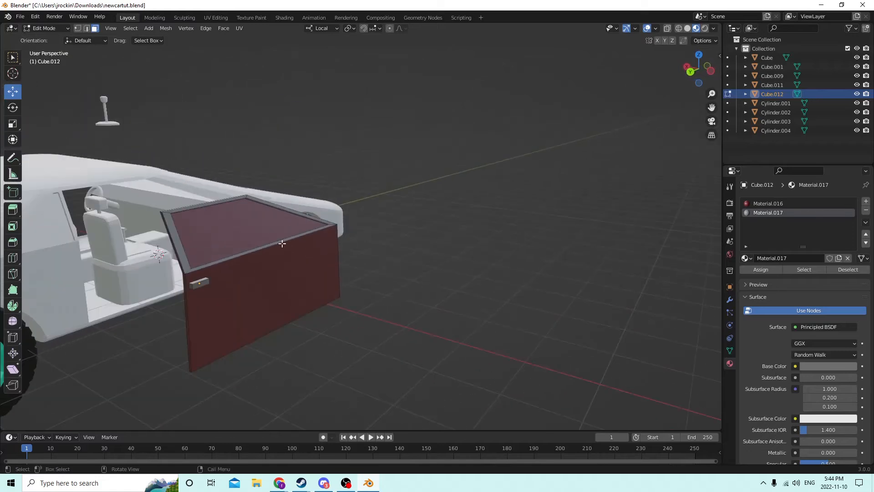
{"action": "left_click", "coordinate": [313, 212]}
{"action": "left_click", "coordinate": [865, 201]}
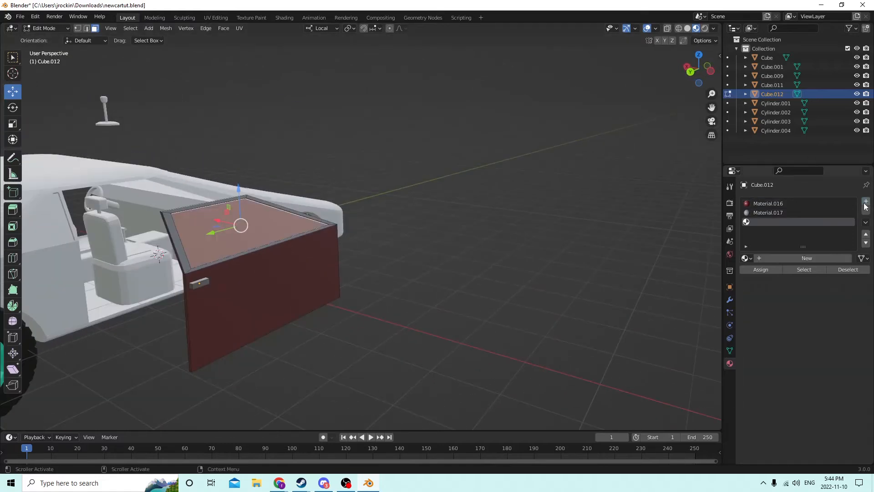
{"action": "left_click", "coordinate": [814, 258]}
{"action": "left_click", "coordinate": [823, 367]}
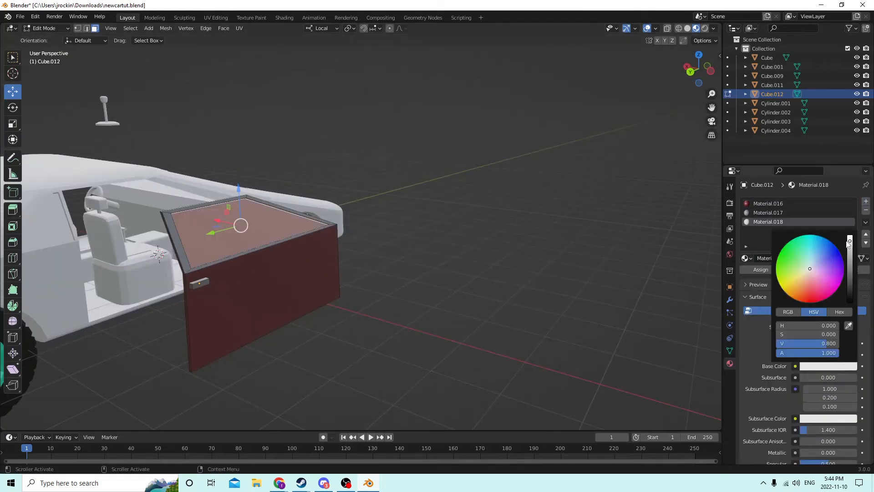
{"action": "left_click_drag", "start_coordinate": [850, 241], "coordinate": [849, 291]}
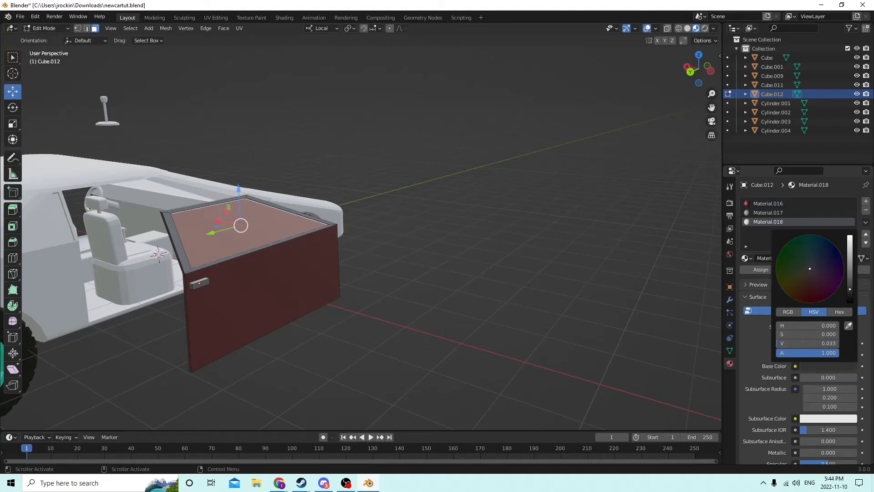
{"action": "left_click", "coordinate": [755, 271]}
- Leave mesh editing and join the turquoise axle and chassis object Cube.001 into the car body Cube
{"action": "middle_click_drag", "start_coordinate": [595, 254], "coordinate": [531, 291]}
{"action": "key", "text": "Tab"}
{"action": "left_click", "coordinate": [476, 283]}
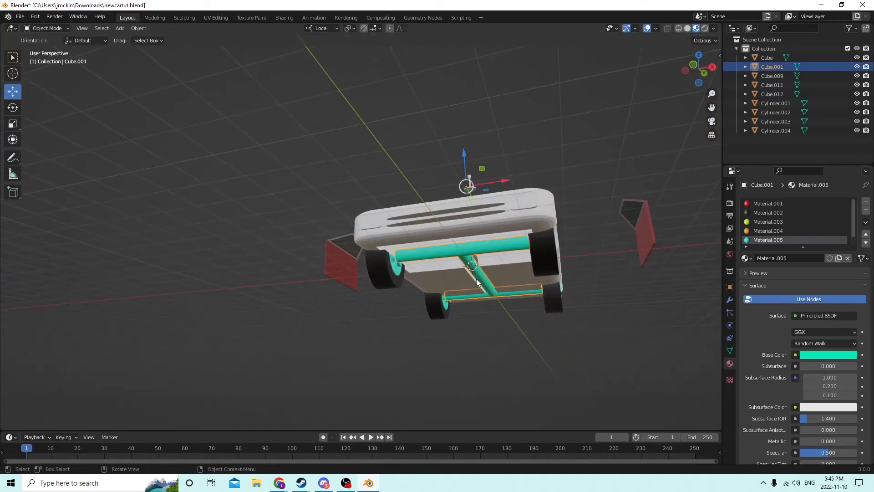
{"action": "left_click", "coordinate": [516, 269], "text": "shift"}
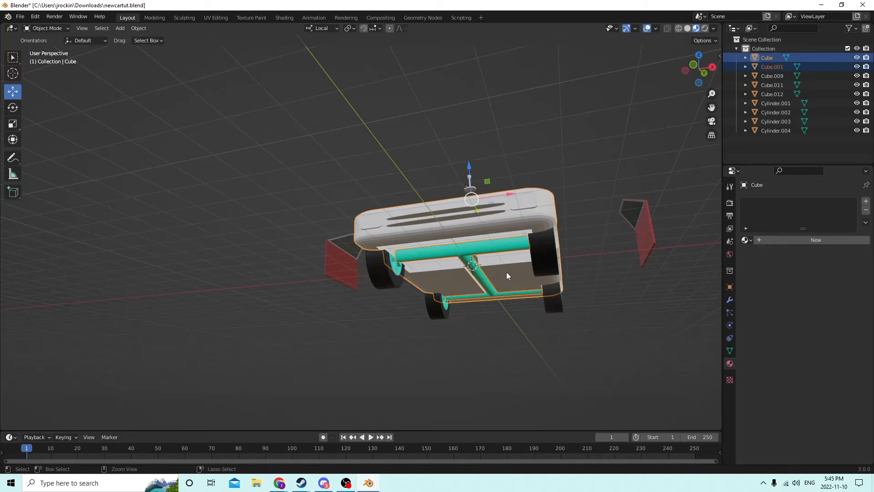
{"action": "key", "text": "ctrl+j"}
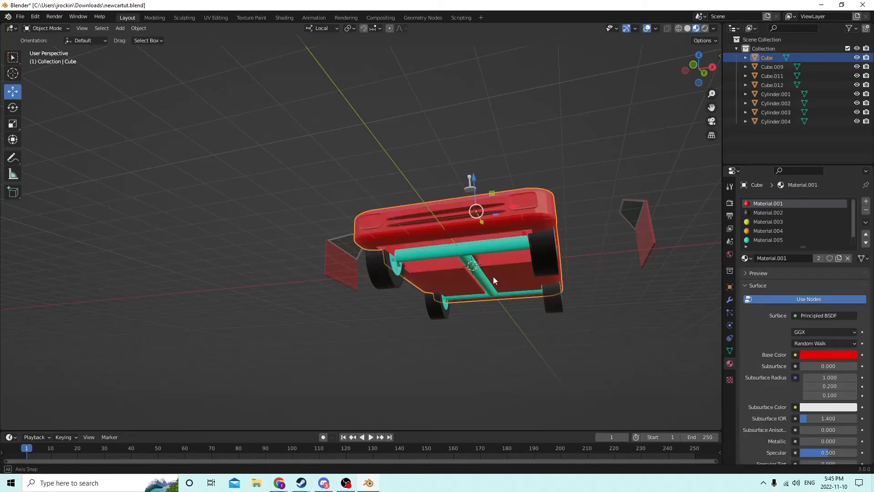
- Assign the black Material.002 to the car body's windscreen, including its main face and the narrow strips at both sides
{"action": "middle_click_drag", "start_coordinate": [493, 278], "coordinate": [517, 294]}
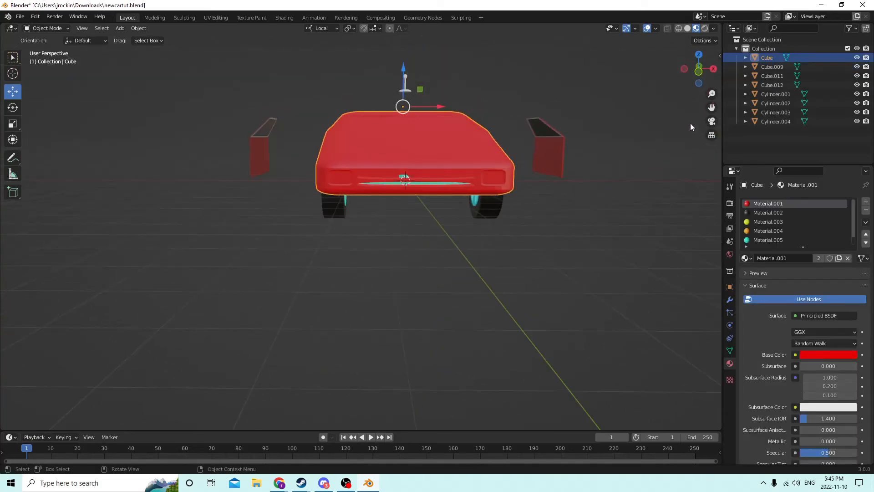
{"action": "left_click_drag", "start_coordinate": [713, 103], "coordinate": [628, 200]}
{"action": "middle_click_drag", "start_coordinate": [580, 114], "coordinate": [558, 131]}
{"action": "scroll", "coordinate": [558, 130], "scroll_direction": "up", "scroll_amount": 3}
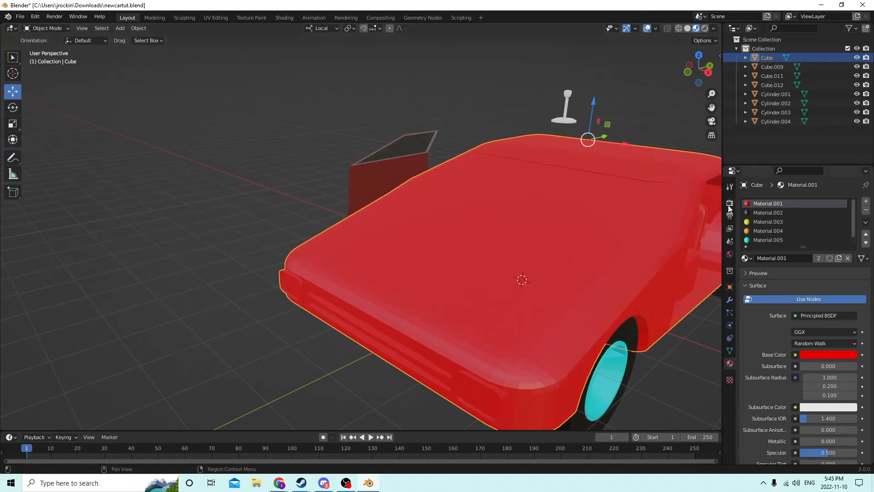
{"action": "left_click_drag", "start_coordinate": [710, 107], "coordinate": [578, 109]}
{"action": "mouse_move", "coordinate": [686, 118]}
{"action": "middle_mouse_down"}
{"action": "mouse_move", "coordinate": [671, 122]}
{"action": "mouse_move", "coordinate": [682, 124]}
{"action": "middle_mouse_up"}
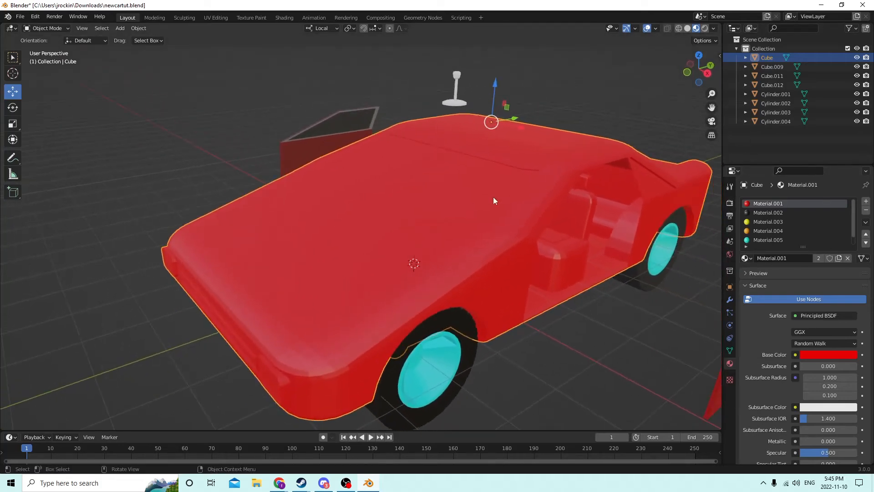
{"action": "left_click", "coordinate": [475, 184]}
{"action": "middle_click_drag", "start_coordinate": [421, 189], "coordinate": [407, 191]}
{"action": "left_click", "coordinate": [445, 161]}
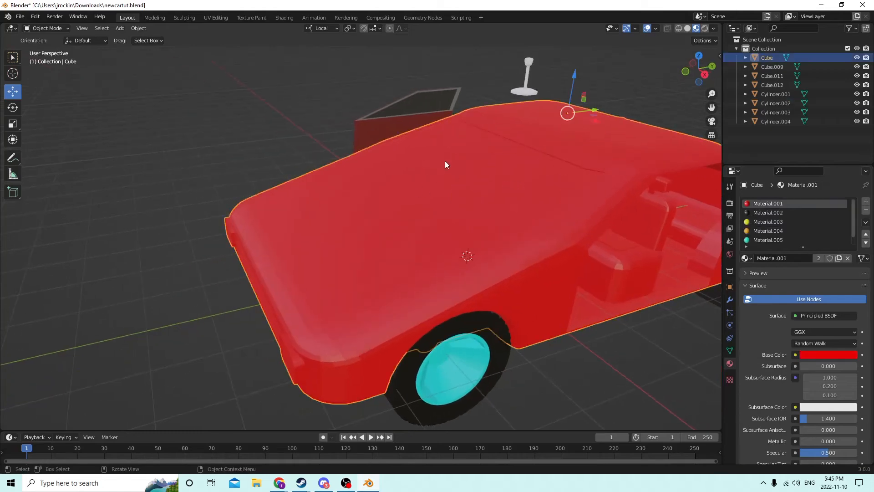
{"action": "key", "text": "Tab"}
{"action": "left_click", "coordinate": [489, 167]}
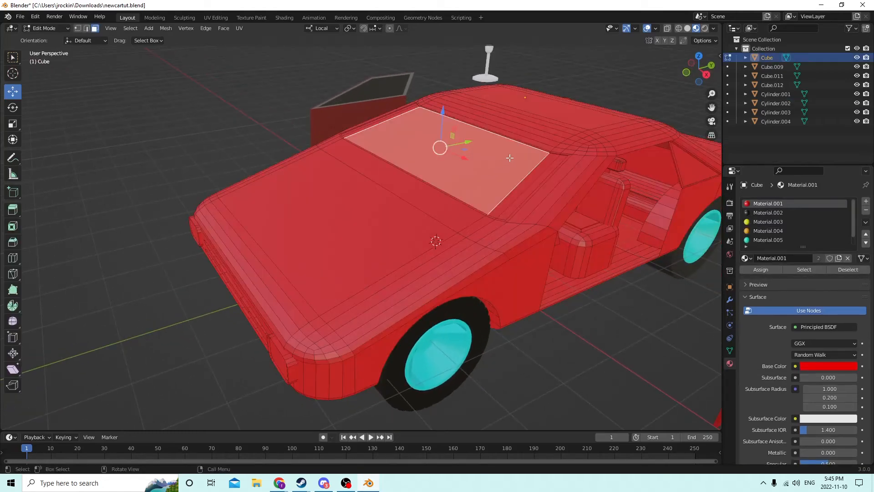
{"action": "middle_click_drag", "start_coordinate": [488, 167], "coordinate": [368, 203]}
{"action": "left_click", "coordinate": [548, 145], "text": "shift"}
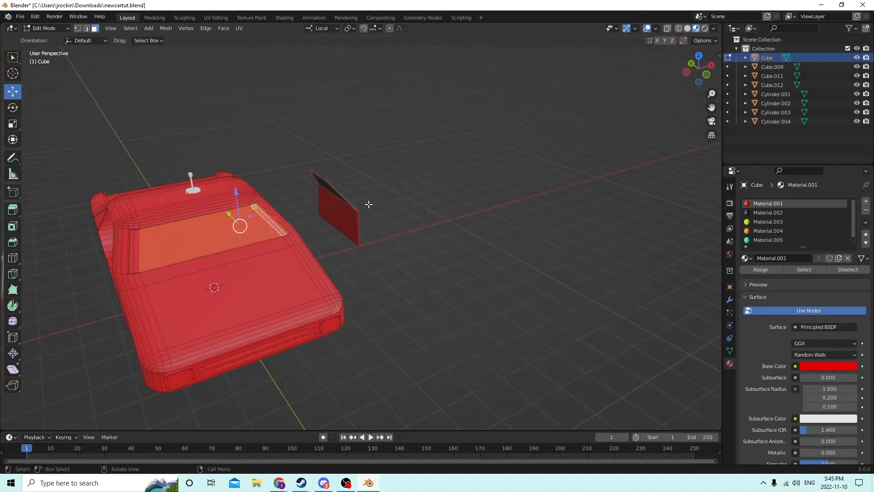
{"action": "left_click", "coordinate": [132, 257], "text": "shift"}
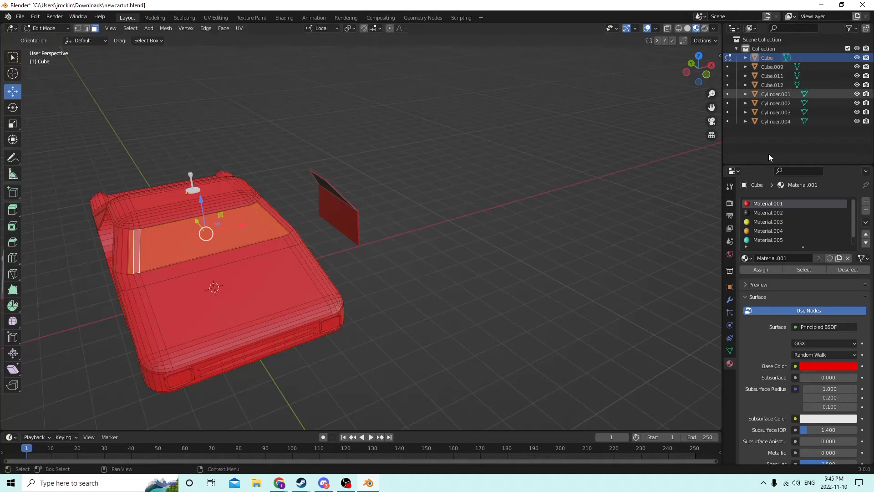
{"action": "left_click", "coordinate": [752, 213]}
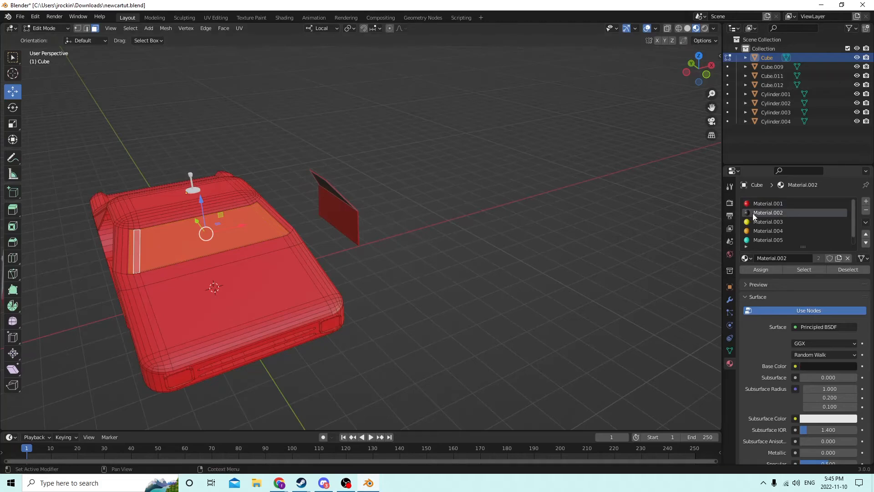
{"action": "left_click", "coordinate": [759, 269]}
- Assign the black Material.002 to the car body's rear window face
{"action": "middle_click_drag", "start_coordinate": [501, 228], "coordinate": [445, 203]}
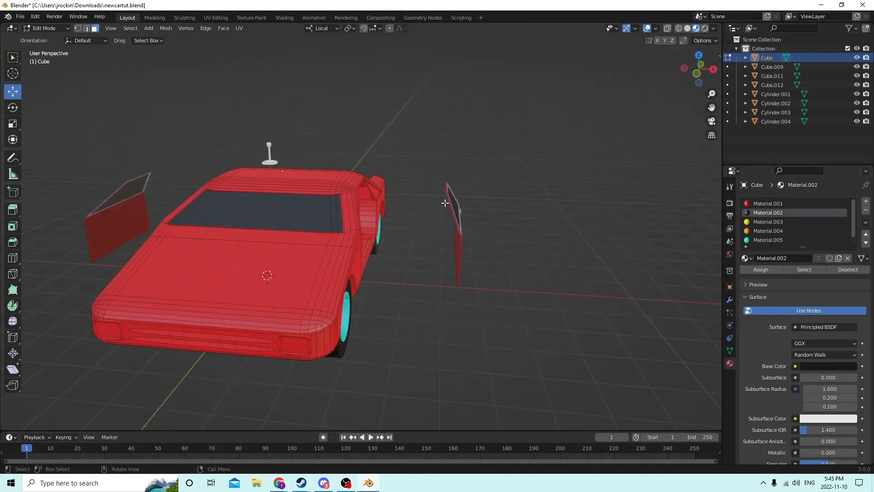
{"action": "scroll", "coordinate": [445, 203], "scroll_direction": "up", "scroll_amount": 3}
{"action": "left_click_drag", "start_coordinate": [711, 108], "coordinate": [871, 148]}
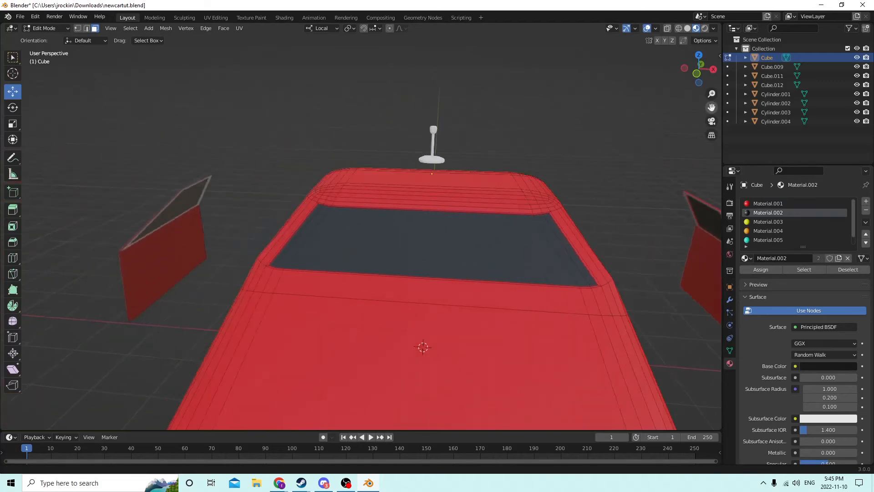
{"action": "middle_click_drag", "start_coordinate": [371, 95], "coordinate": [426, 160]}
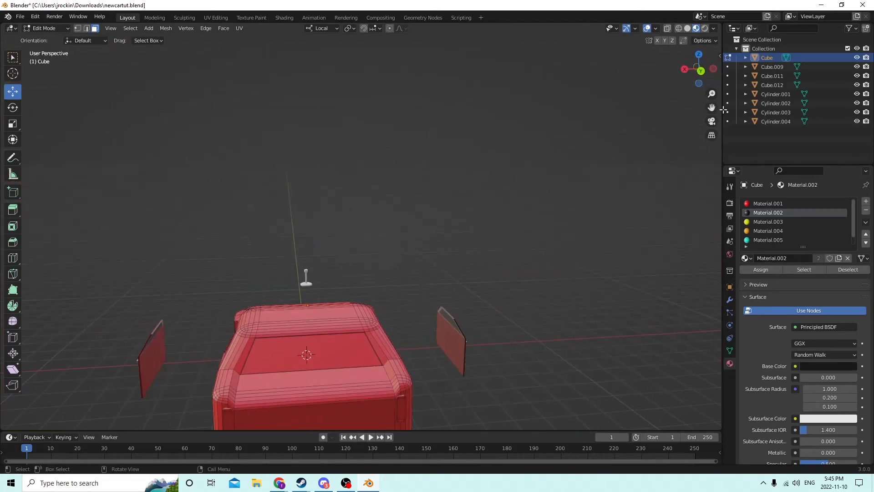
{"action": "left_click_drag", "start_coordinate": [711, 108], "coordinate": [579, 168]}
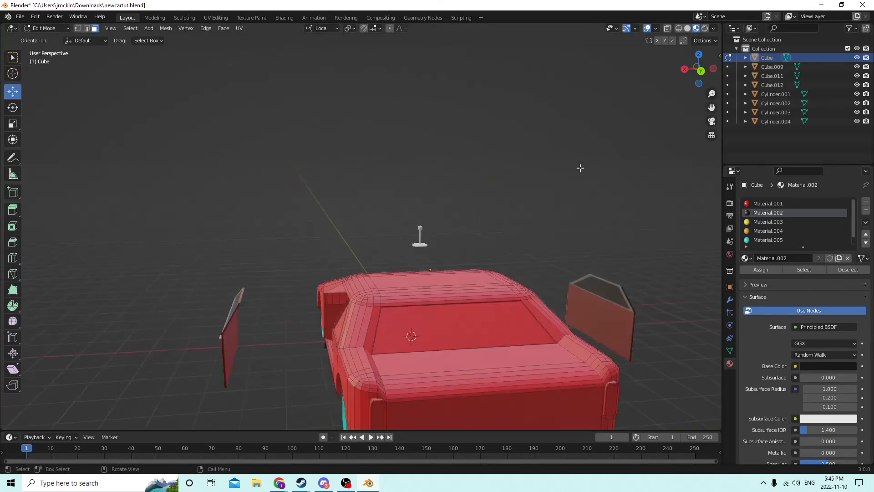
{"action": "scroll", "coordinate": [580, 168], "scroll_direction": "up", "scroll_amount": 5}
{"action": "left_click", "coordinate": [508, 291]}
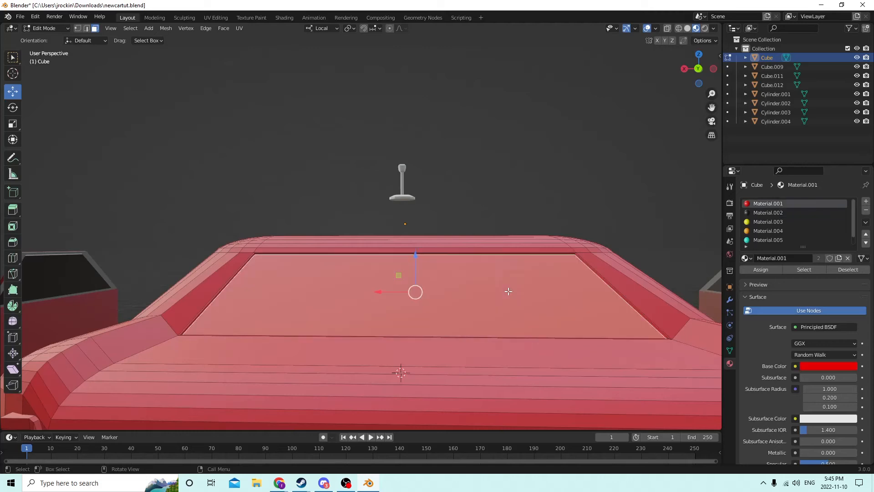
{"action": "left_click", "coordinate": [757, 213]}
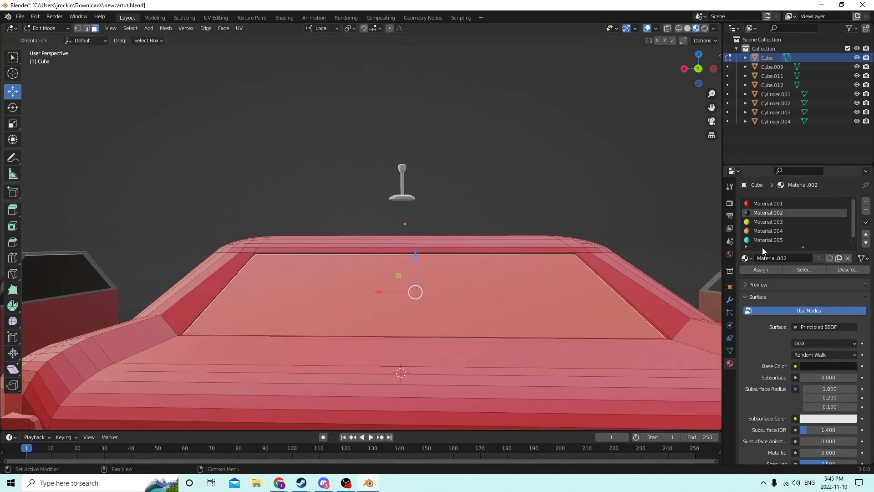
{"action": "left_click", "coordinate": [758, 270]}
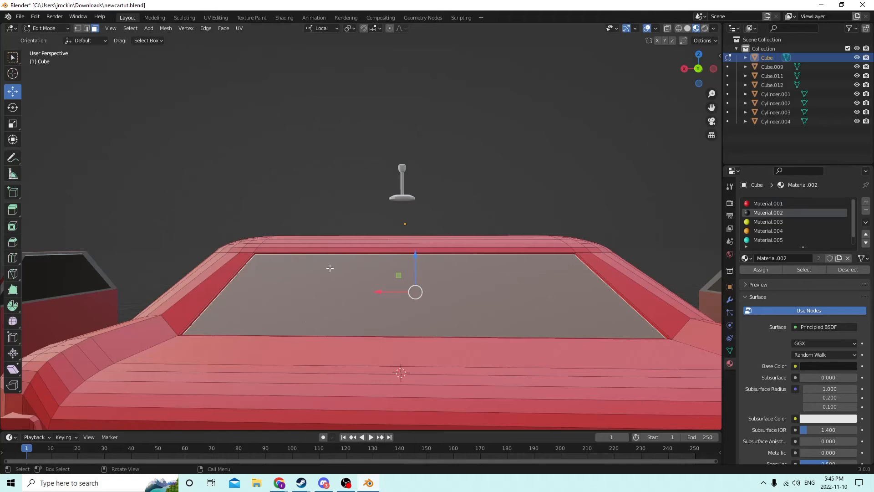
- Assign the black Material.002 to the triangular rear side windows on both sides of the car body
{"action": "middle_click_drag", "start_coordinate": [643, 277], "coordinate": [604, 277]}
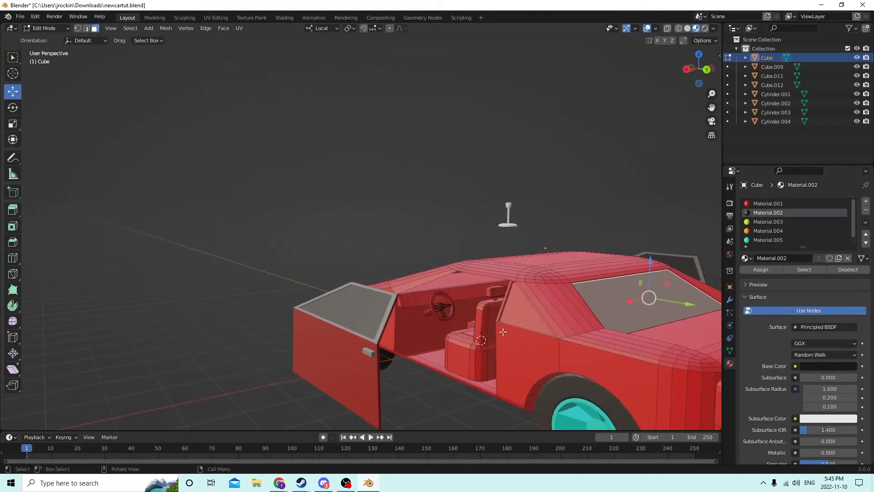
{"action": "left_click", "coordinate": [513, 312]}
{"action": "middle_click_drag", "start_coordinate": [524, 294], "coordinate": [172, 306]}
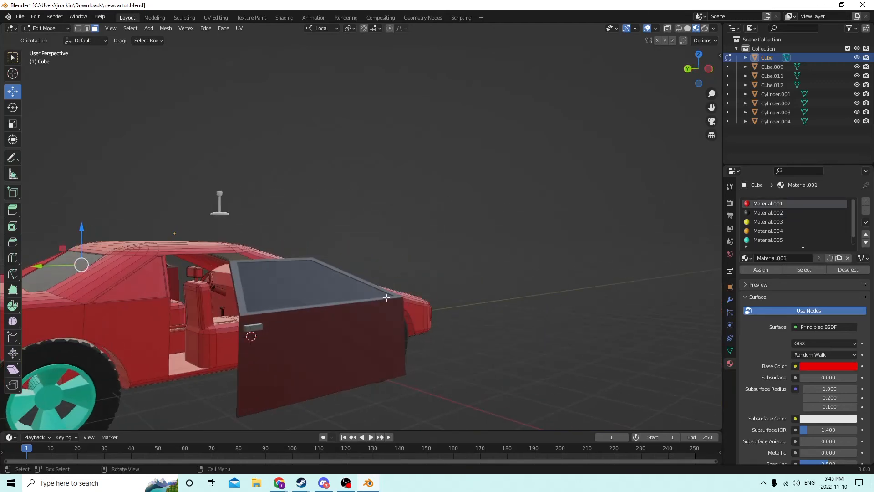
{"action": "left_click", "coordinate": [149, 283]}
{"action": "left_click", "coordinate": [767, 213]}
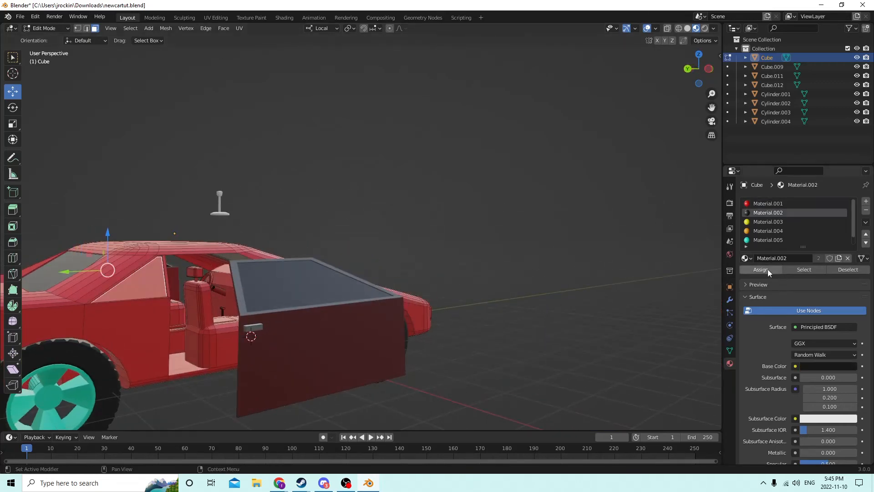
{"action": "left_click", "coordinate": [768, 269]}
- Select the linked faces of both front headlights and assign the turquoise Material.005 to them
{"action": "middle_click_drag", "start_coordinate": [554, 244], "coordinate": [402, 266]}
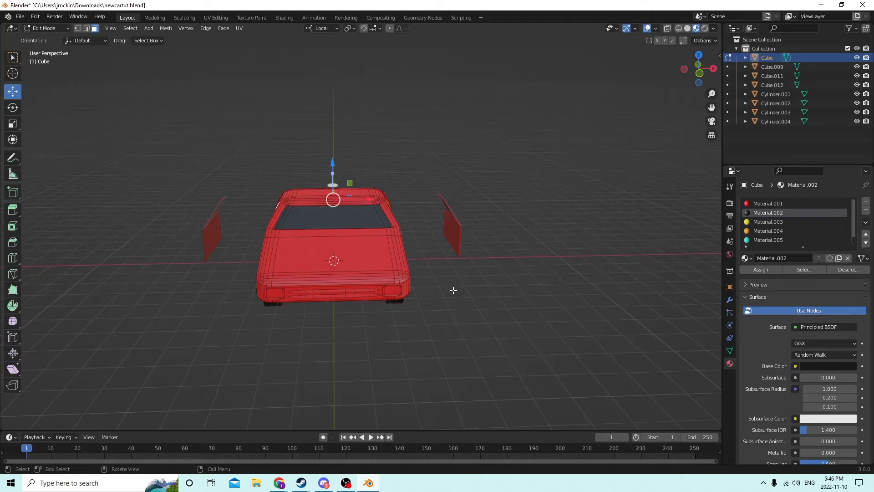
{"action": "scroll", "coordinate": [453, 294], "scroll_direction": "up", "scroll_amount": 4}
{"action": "middle_click_drag", "start_coordinate": [452, 294], "coordinate": [447, 257]}
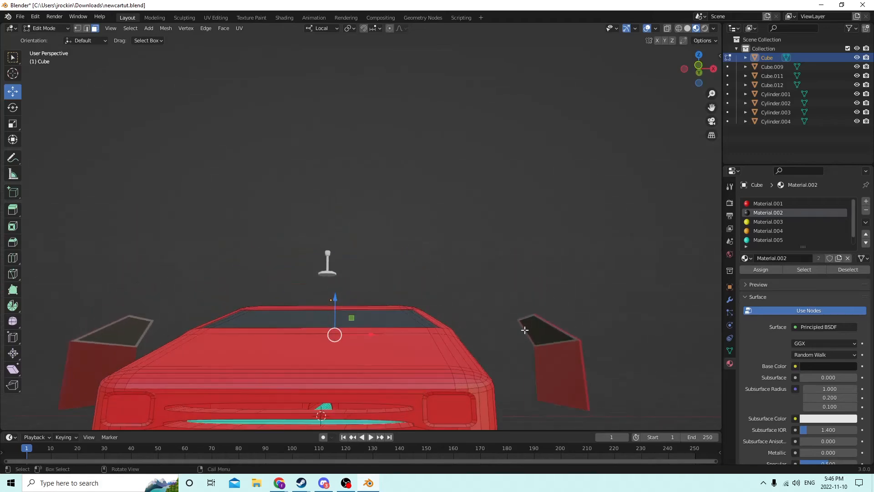
{"action": "scroll", "coordinate": [525, 329], "scroll_direction": "down", "scroll_amount": 1}
{"action": "scroll", "coordinate": [802, 230], "scroll_direction": "down", "scroll_amount": 1}
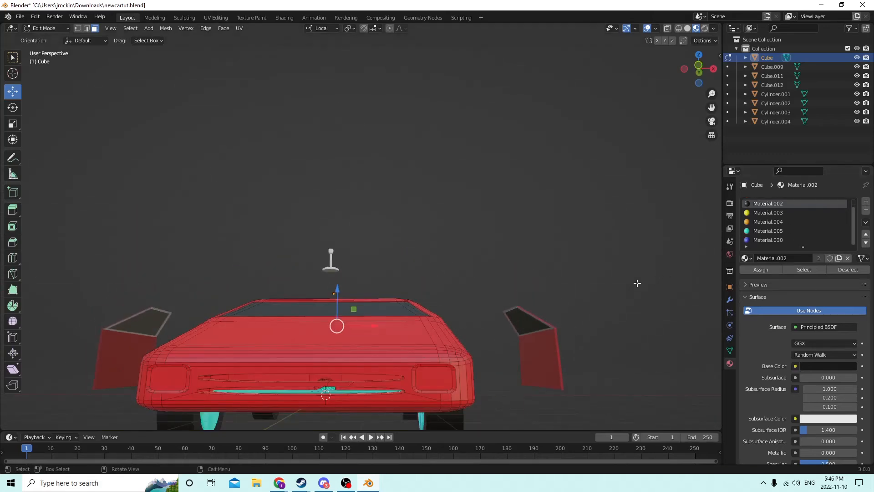
{"action": "middle_click_drag", "start_coordinate": [517, 339], "coordinate": [527, 342]}
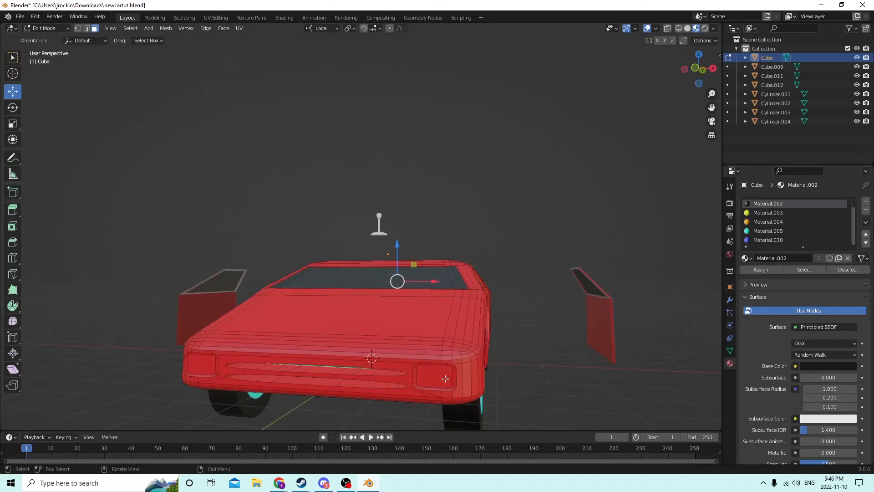
{"action": "key", "text": "l"}
{"action": "key", "text": "l"}
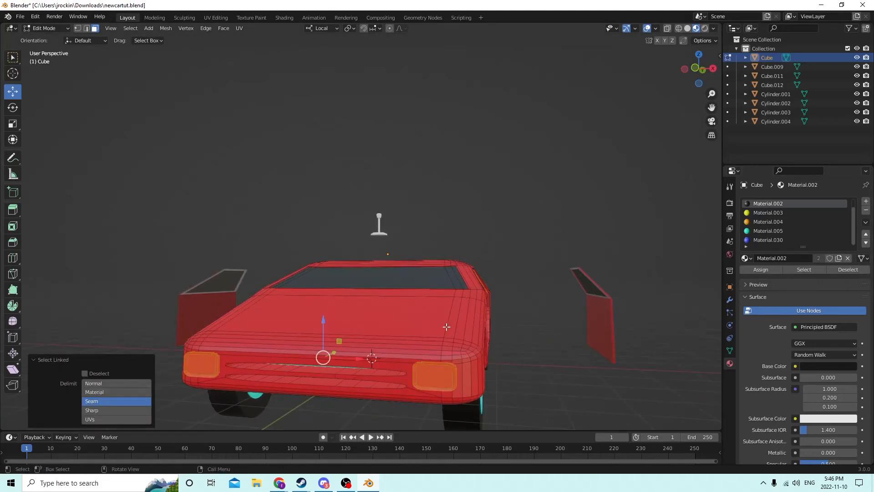
{"action": "left_click", "coordinate": [769, 230]}
{"action": "left_click", "coordinate": [751, 269]}
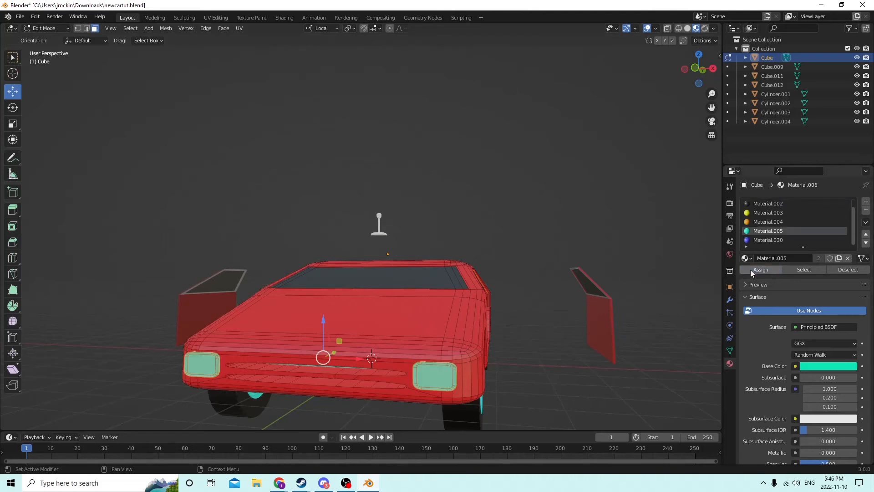
- Assign the yellow Material.003 to the inner faces of both front headlights, leaving out their rims
{"action": "left_click", "coordinate": [547, 366]}
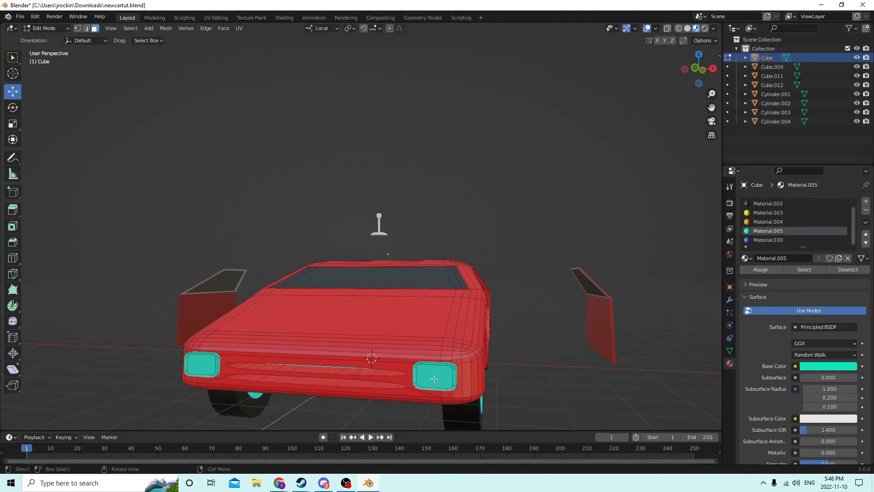
{"action": "key", "text": "l"}
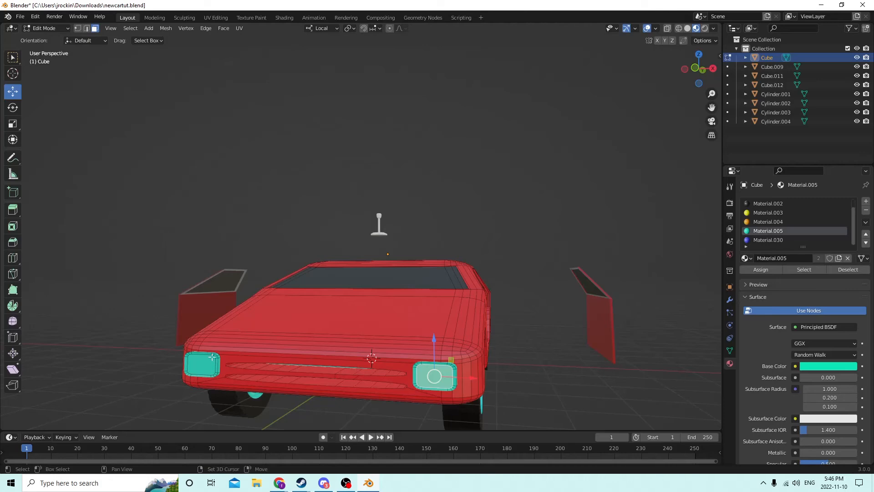
{"action": "key", "text": "l"}
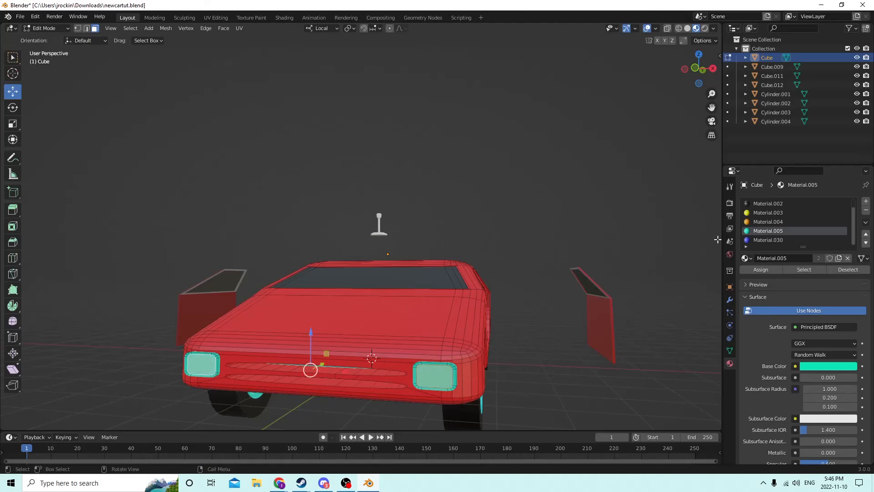
{"action": "left_click", "coordinate": [765, 213]}
{"action": "left_click", "coordinate": [760, 269]}
- Select both taillights on the car's rear, including their rims, and assign the turquoise Material.005 to them
{"action": "middle_click_drag", "start_coordinate": [627, 263], "coordinate": [540, 293]}
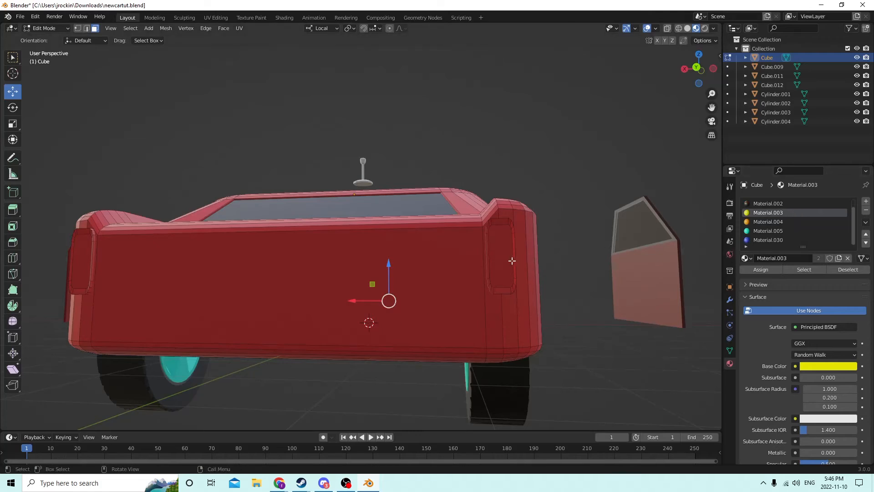
{"action": "left_click", "coordinate": [585, 340]}
{"action": "key", "text": "l"}
{"action": "key", "text": "l"}
{"action": "left_click", "coordinate": [767, 231]}
{"action": "left_click", "coordinate": [760, 269]}
{"action": "key", "text": "alt+a"}
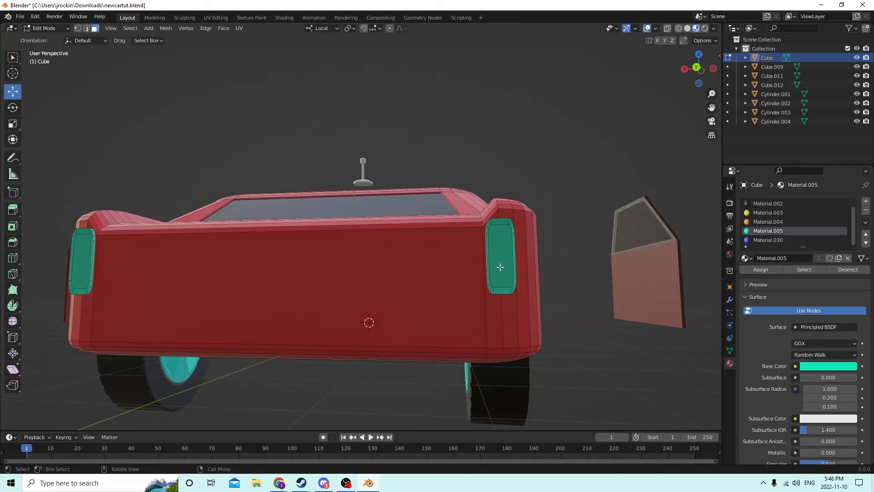
- Assign the orange Material.004 to the large centre faces of both taillights
{"action": "left_click", "coordinate": [499, 267]}
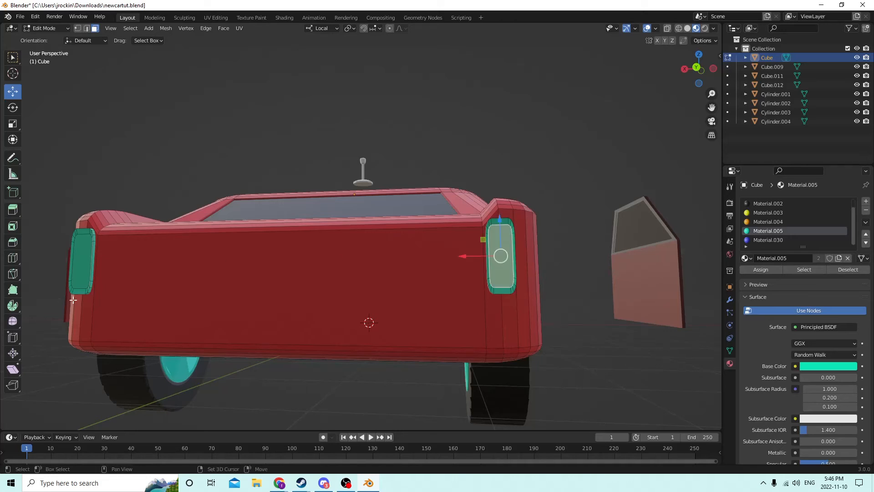
{"action": "left_click", "coordinate": [89, 260], "text": "shift"}
{"action": "left_click", "coordinate": [771, 221]}
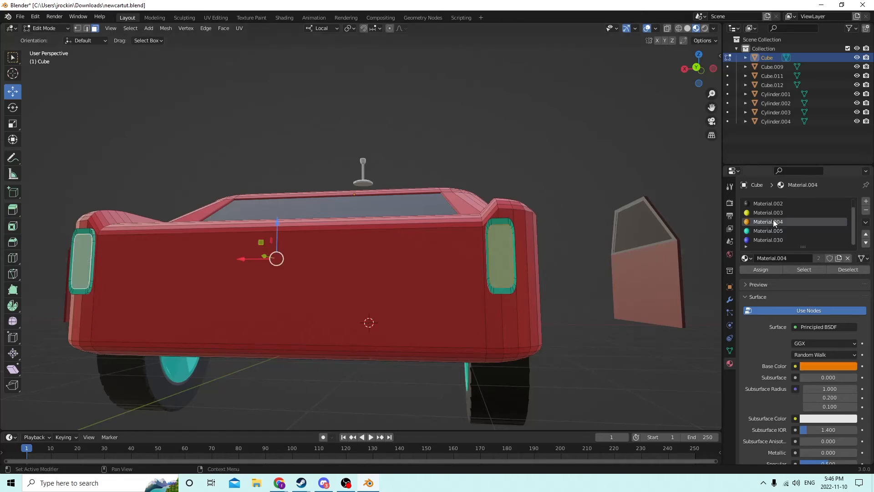
{"action": "left_click", "coordinate": [761, 270]}
{"action": "key", "text": "alt+a"}
- Select the linked faces of both front seats' cushions, backrests and headrests and assign the blue Material.030 to them
{"action": "middle_click_drag", "start_coordinate": [614, 309], "coordinate": [612, 226]}
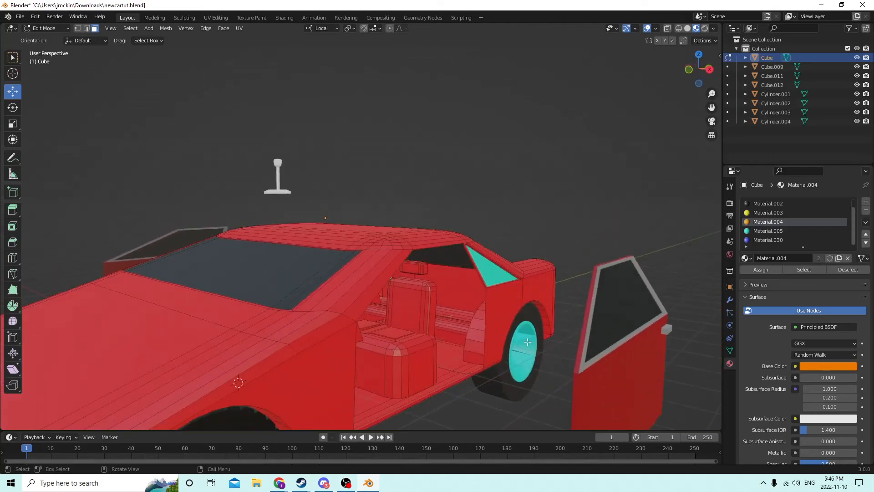
{"action": "middle_click_drag", "start_coordinate": [527, 342], "coordinate": [381, 324]}
{"action": "key", "text": "l"}
{"action": "scroll", "coordinate": [380, 335], "scroll_direction": "up", "scroll_amount": 1}
{"action": "key", "text": "l"}
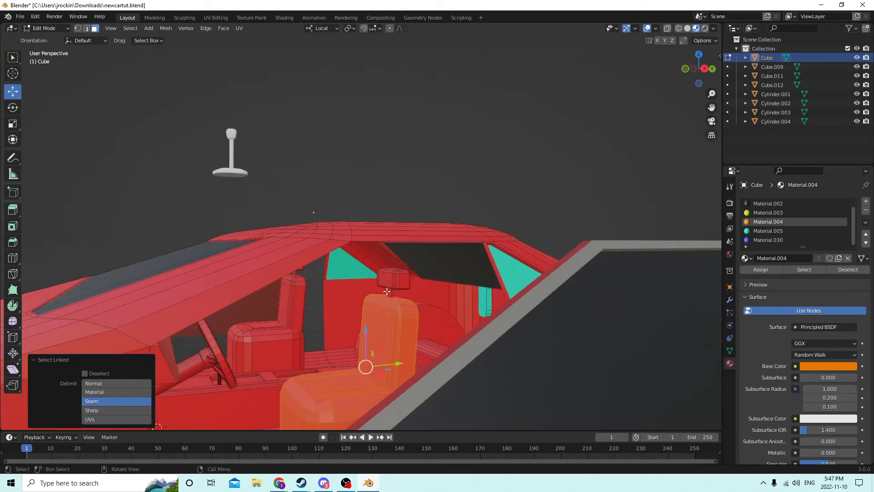
{"action": "key", "text": "l"}
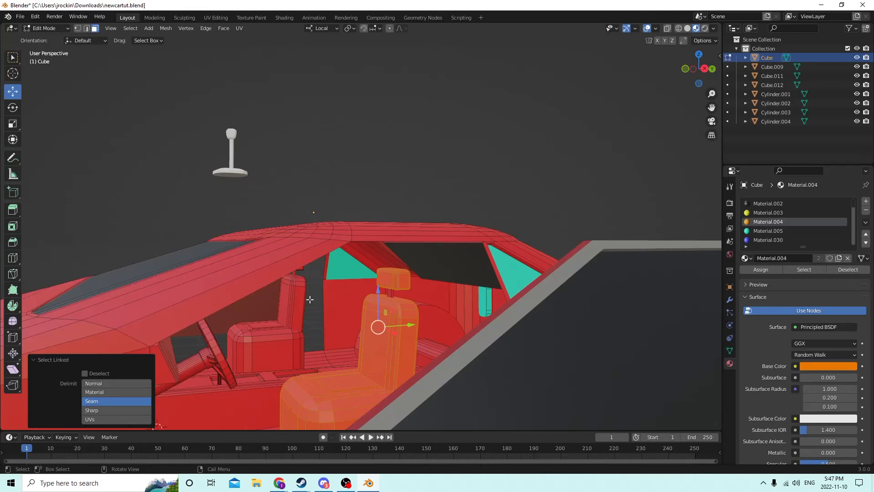
{"action": "middle_click_drag", "start_coordinate": [310, 299], "coordinate": [307, 280]}
{"action": "key", "text": "l"}
{"action": "key", "text": "l"}
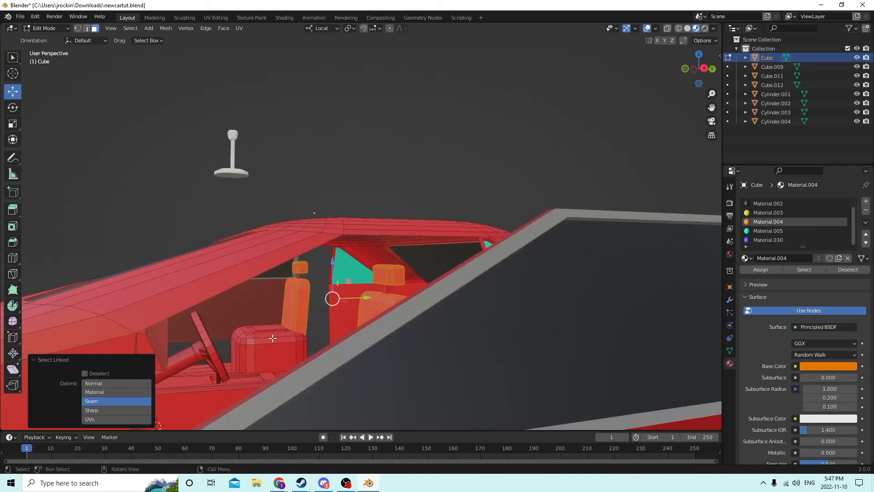
{"action": "key", "text": "l"}
{"action": "scroll", "coordinate": [285, 333], "scroll_direction": "down", "scroll_amount": 1}
{"action": "middle_click_drag", "start_coordinate": [285, 333], "coordinate": [294, 334]}
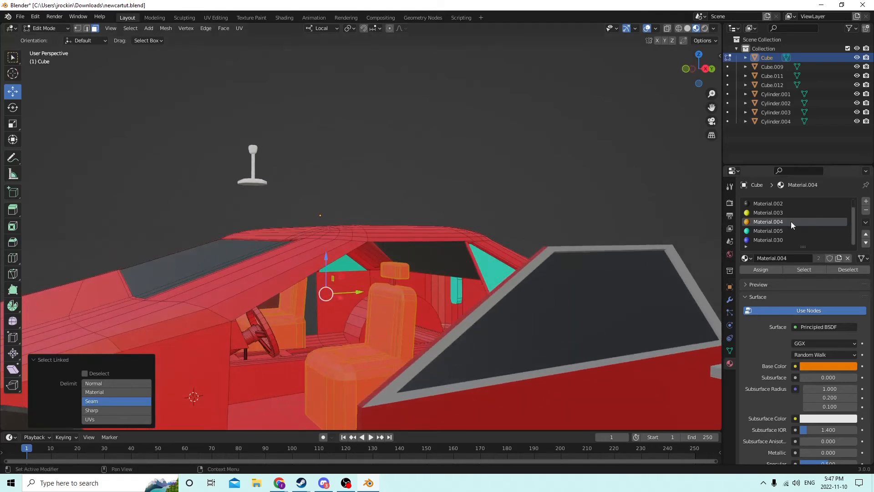
{"action": "left_click", "coordinate": [762, 242]}
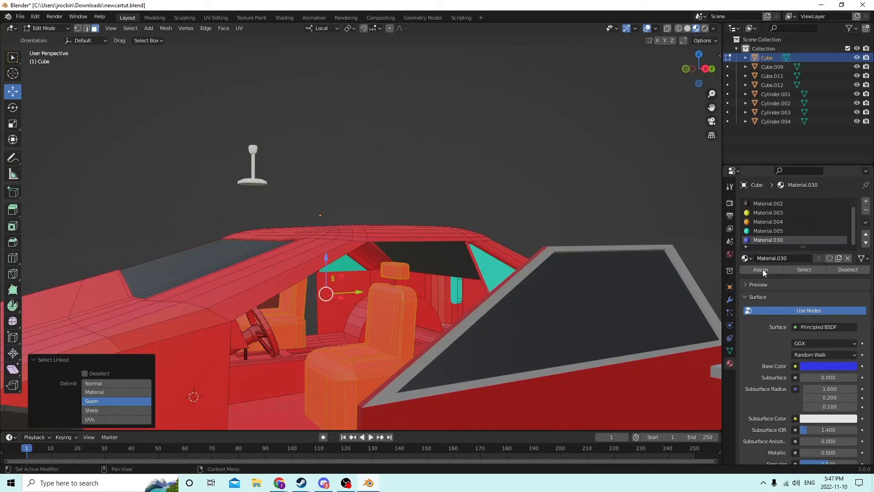
{"action": "left_click", "coordinate": [760, 269]}
{"action": "key", "text": "alt+a"}
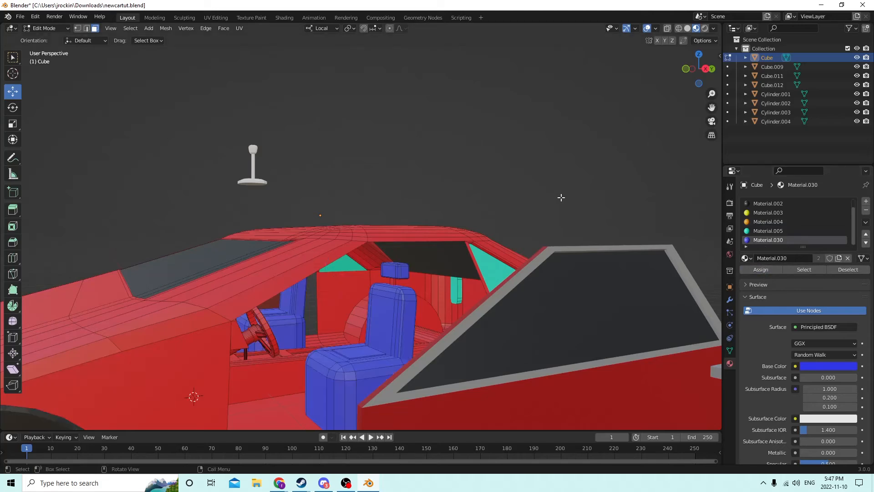
- Assign the turquoise Material.005 to the small posts joining the headrests to both front seats
{"action": "middle_click_drag", "start_coordinate": [562, 197], "coordinate": [508, 215]}
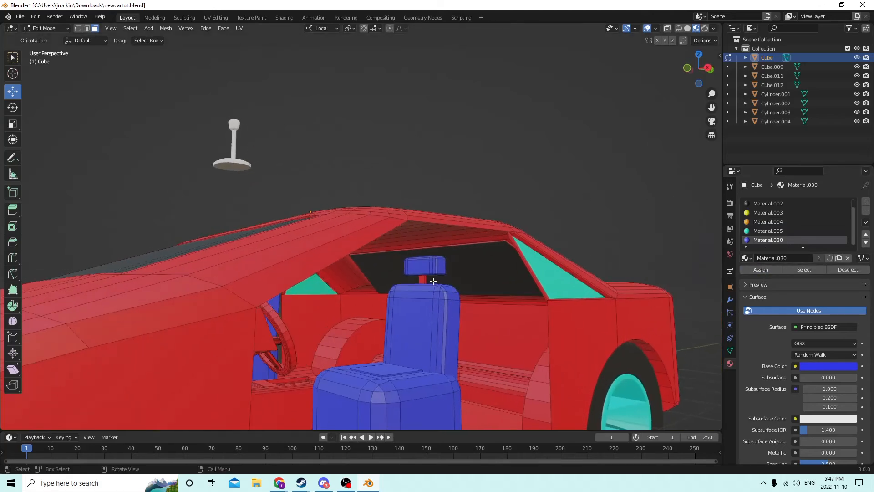
{"action": "key", "text": "l"}
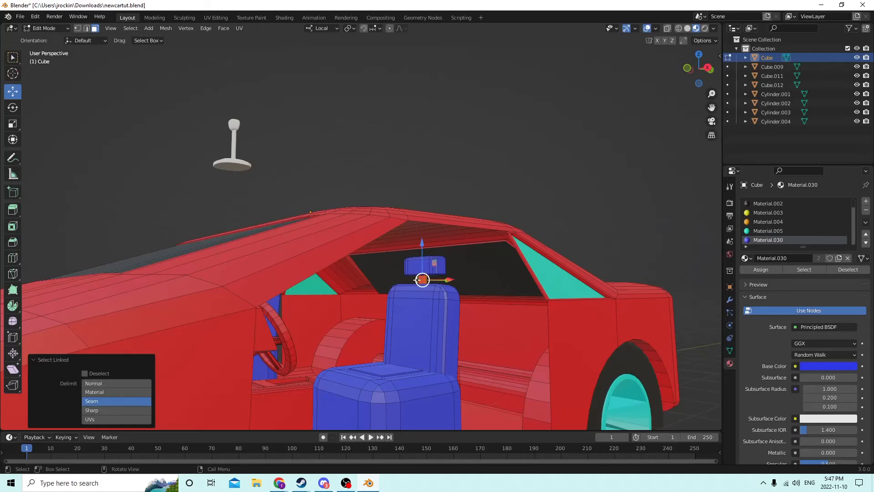
{"action": "middle_click_drag", "start_coordinate": [422, 279], "coordinate": [289, 281]}
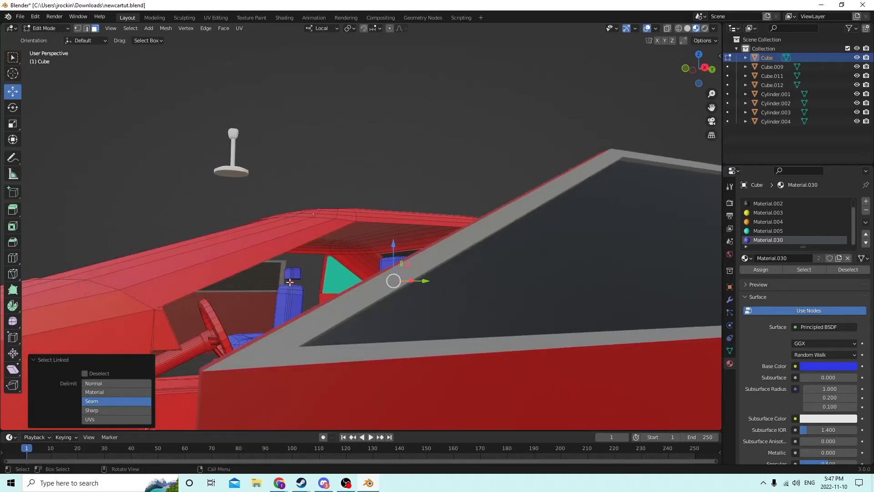
{"action": "key", "text": "l"}
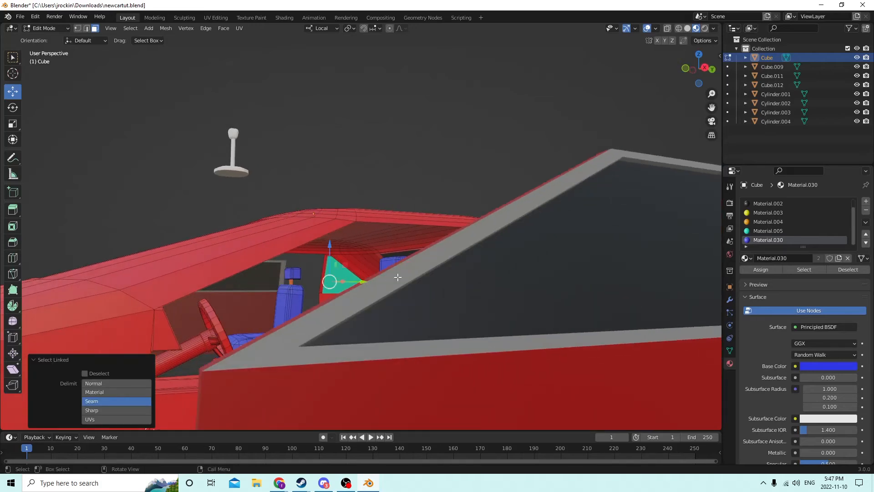
{"action": "left_click", "coordinate": [756, 230]}
{"action": "left_click", "coordinate": [761, 269]}
- Assign the turquoise Material.005 to the linked faces of the lever shaft on the centre console
{"action": "middle_click_drag", "start_coordinate": [332, 176], "coordinate": [269, 208]}
{"action": "scroll", "coordinate": [359, 223], "scroll_direction": "up", "scroll_amount": 5}
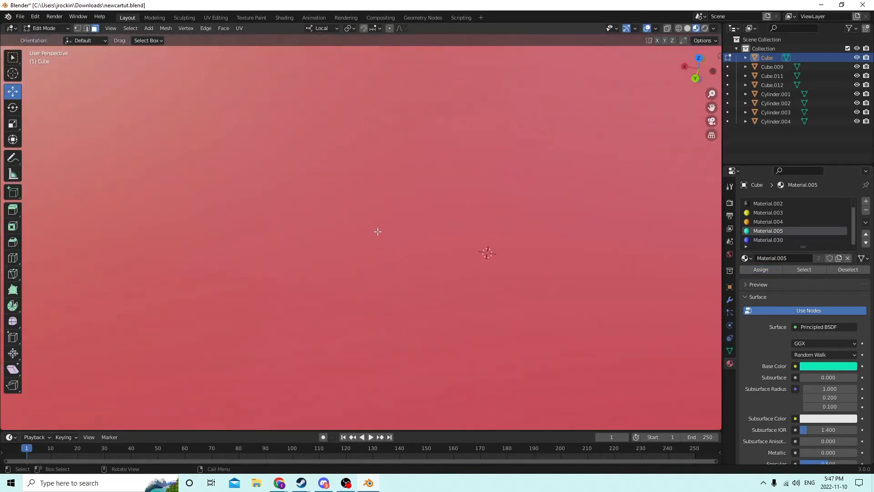
{"action": "middle_click_drag", "start_coordinate": [376, 232], "coordinate": [407, 225]}
{"action": "scroll", "coordinate": [419, 228], "scroll_direction": "up", "scroll_amount": 3}
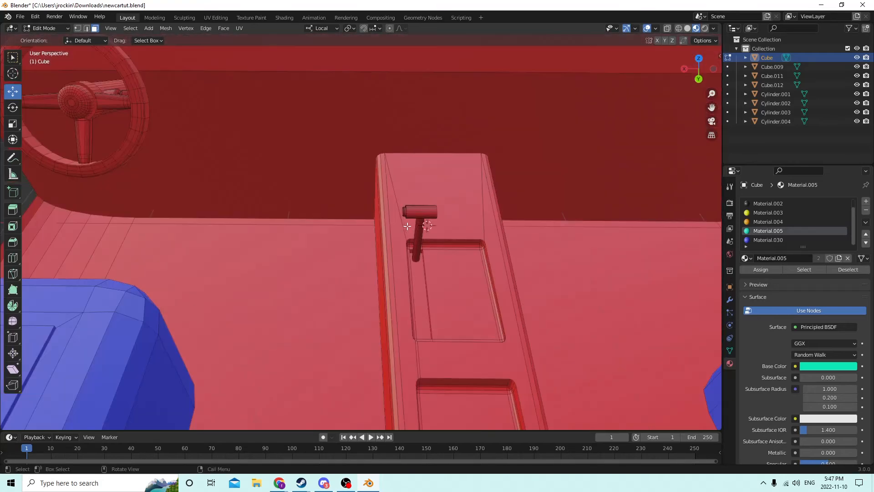
{"action": "middle_click_drag", "start_coordinate": [450, 263], "coordinate": [430, 235]}
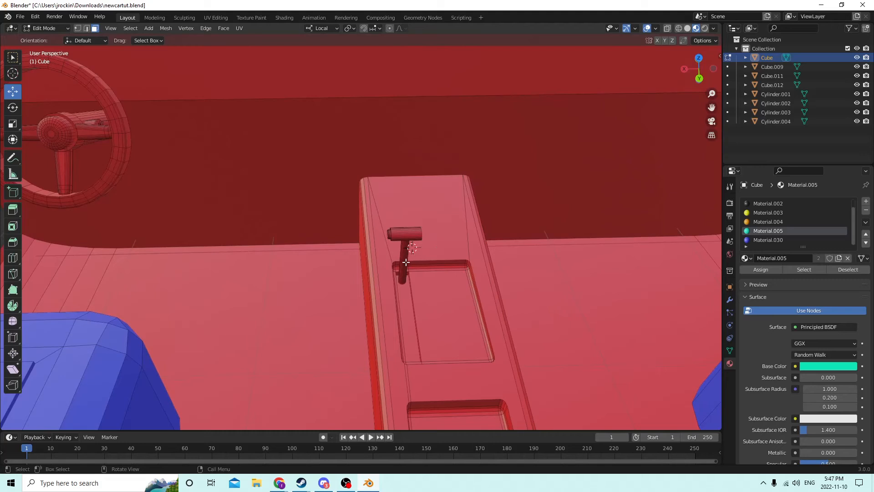
{"action": "key", "text": "l"}
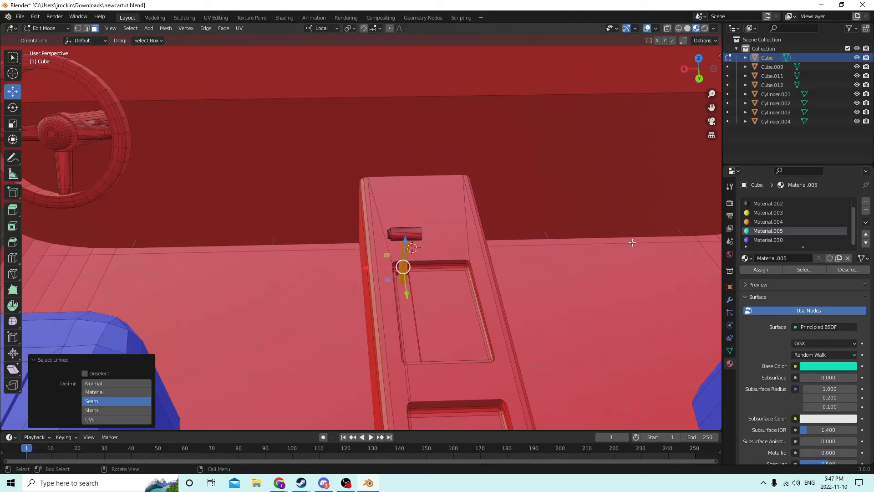
{"action": "left_click", "coordinate": [760, 270]}
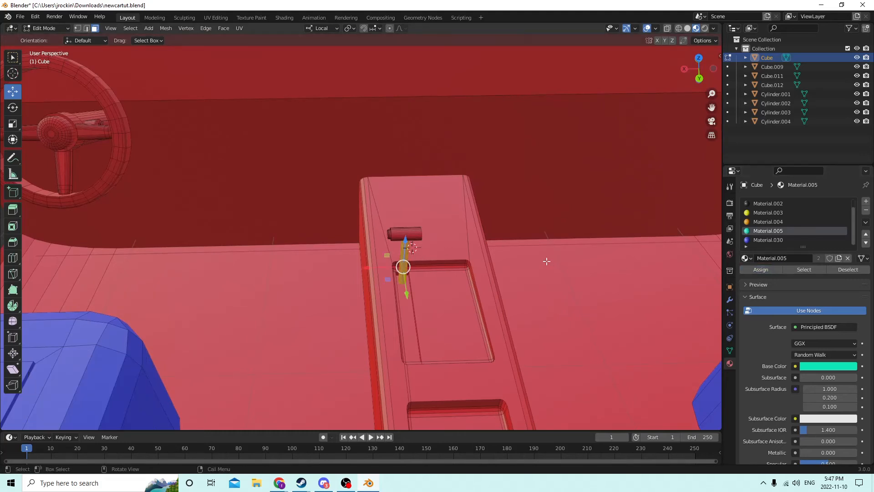
- Clear the previous selection and assign the turquoise Material.005 to the steering column behind the wheel
{"action": "middle_click_drag", "start_coordinate": [546, 260], "coordinate": [525, 256]}
{"action": "left_click", "coordinate": [269, 308]}
{"action": "middle_click_drag", "start_coordinate": [328, 297], "coordinate": [289, 243]}
{"action": "middle_click_drag", "start_coordinate": [283, 162], "coordinate": [387, 158]}
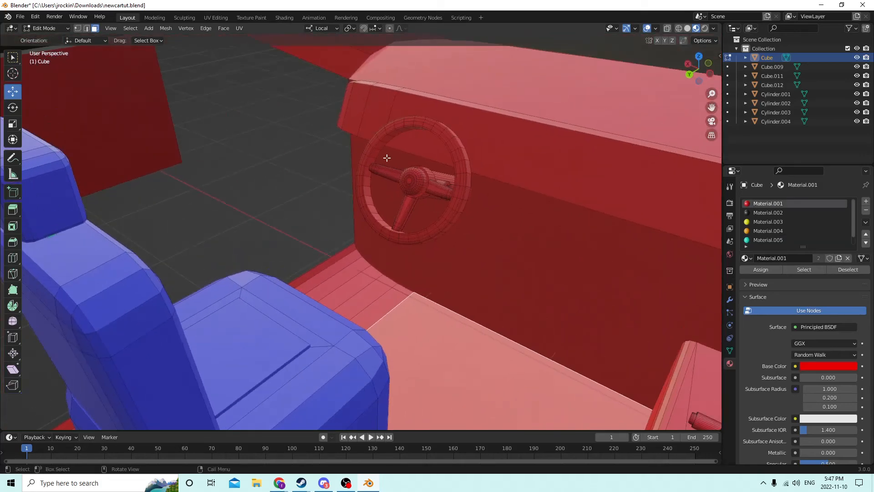
{"action": "key", "text": "l"}
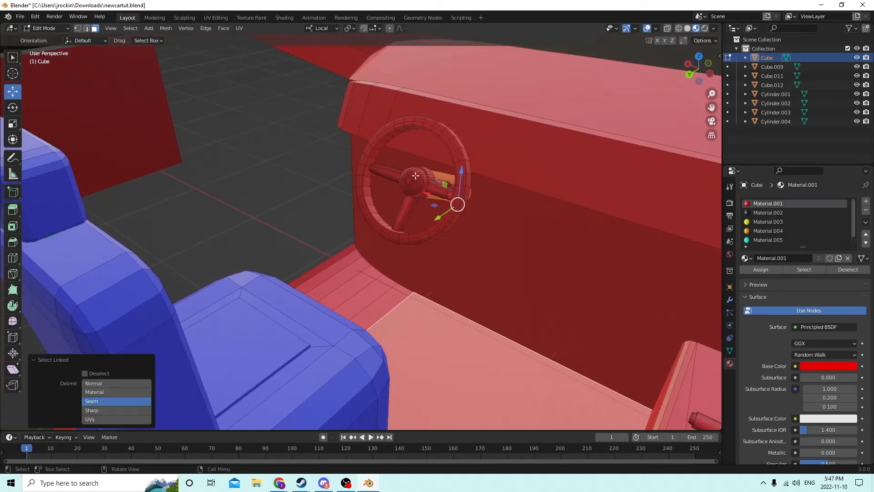
{"action": "left_click", "coordinate": [266, 165]}
{"action": "key", "text": "l"}
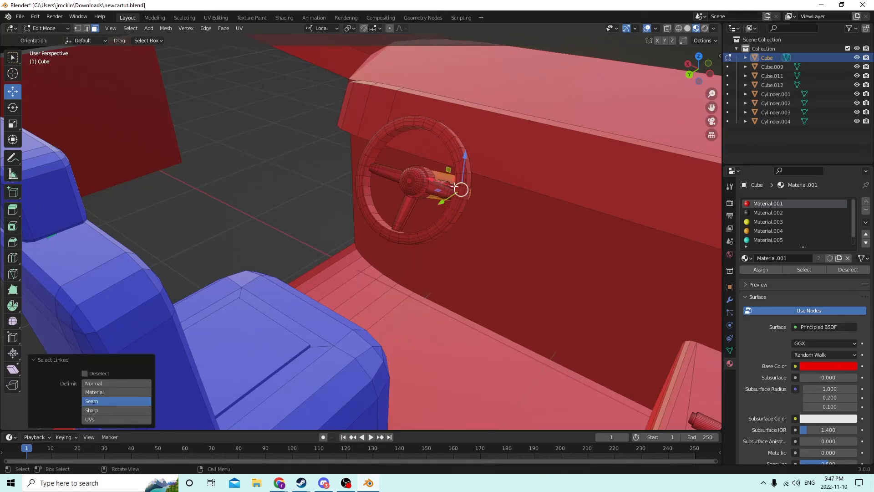
{"action": "left_click", "coordinate": [757, 241]}
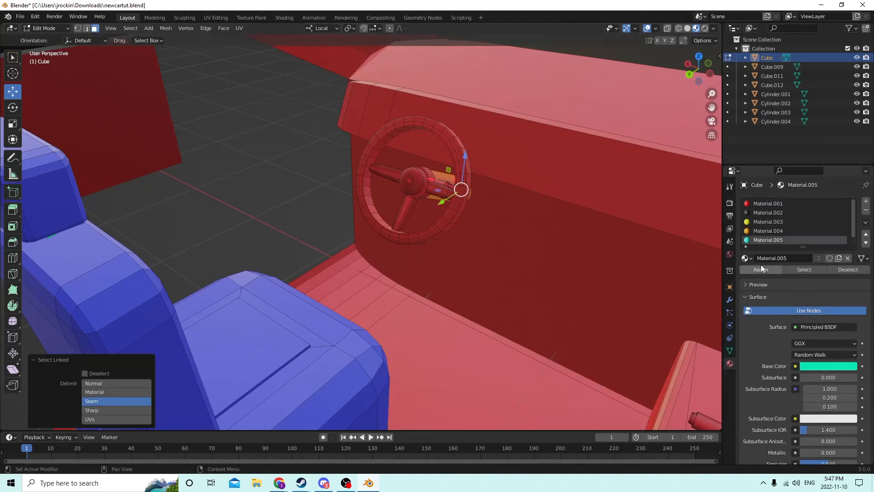
{"action": "left_click", "coordinate": [758, 269]}
- Add the small round fitting on the side of the steering column to the selection and assign the turquoise Material.005
{"action": "middle_click_drag", "start_coordinate": [484, 194], "coordinate": [652, 146]}
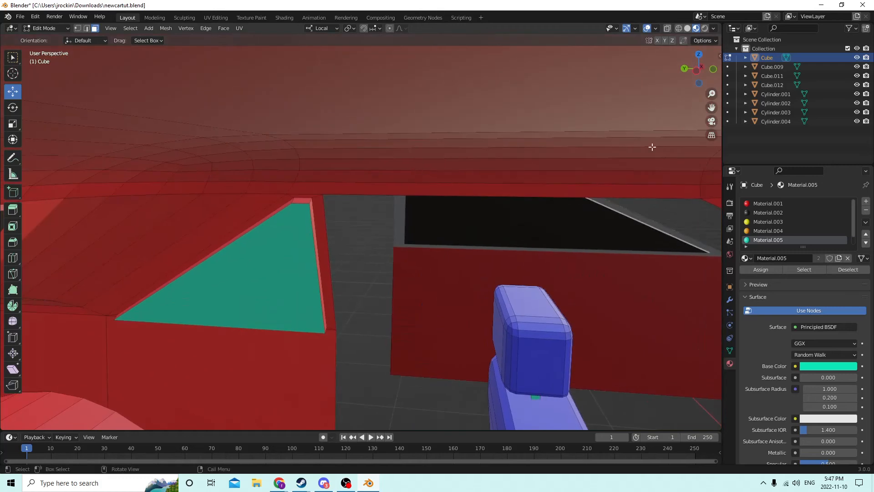
{"action": "left_click_drag", "start_coordinate": [711, 112], "coordinate": [556, 46]}
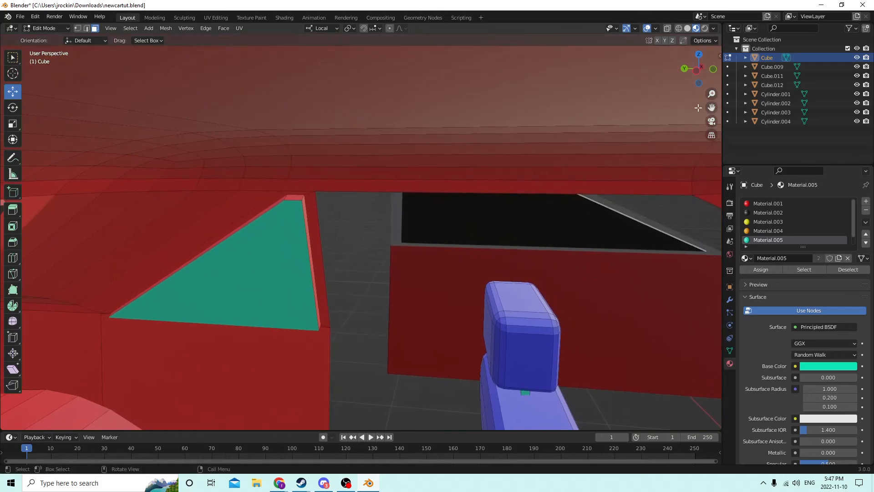
{"action": "left_click_drag", "start_coordinate": [709, 109], "coordinate": [655, 77]}
{"action": "scroll", "coordinate": [587, 168], "scroll_direction": "down", "scroll_amount": 15}
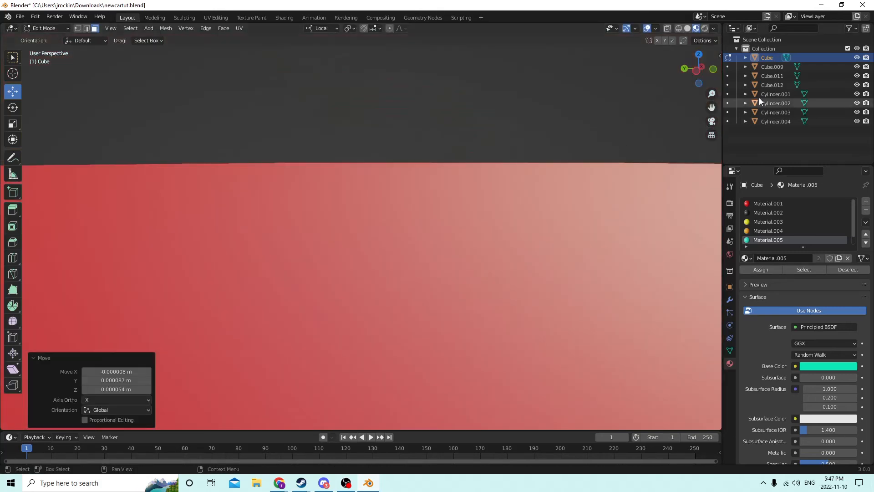
{"action": "scroll", "coordinate": [364, 236], "scroll_direction": "up", "scroll_amount": 8}
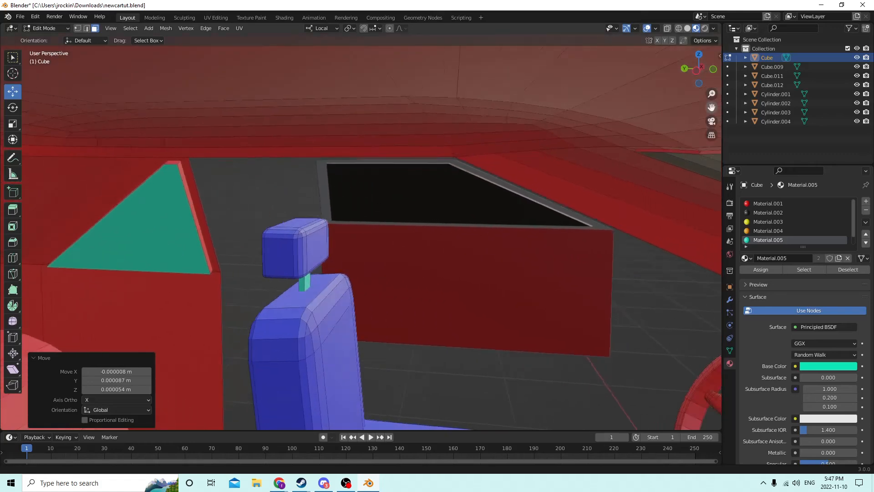
{"action": "left_click_drag", "start_coordinate": [711, 108], "coordinate": [582, 68]}
{"action": "scroll", "coordinate": [658, 281], "scroll_direction": "down", "scroll_amount": 2}
{"action": "middle_click_drag", "start_coordinate": [649, 257], "coordinate": [685, 142]}
{"action": "left_click_drag", "start_coordinate": [711, 108], "coordinate": [640, 7]}
{"action": "middle_click_drag", "start_coordinate": [658, 175], "coordinate": [437, 227]}
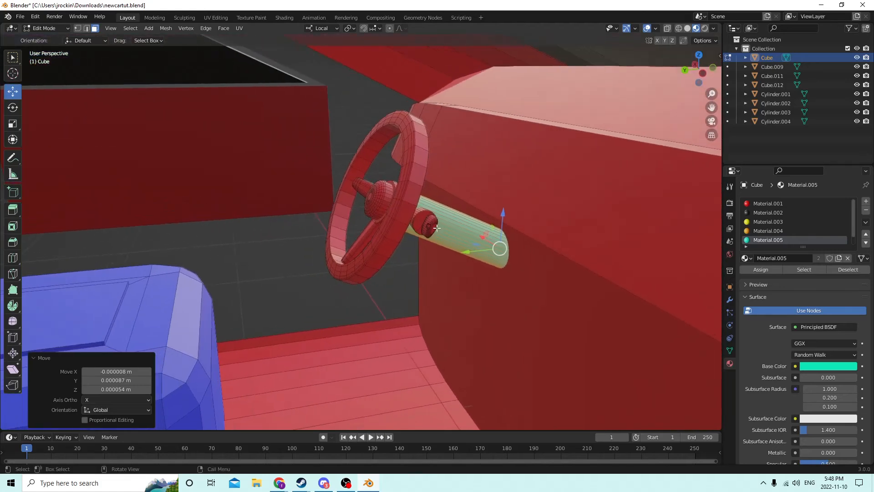
{"action": "key", "text": "l"}
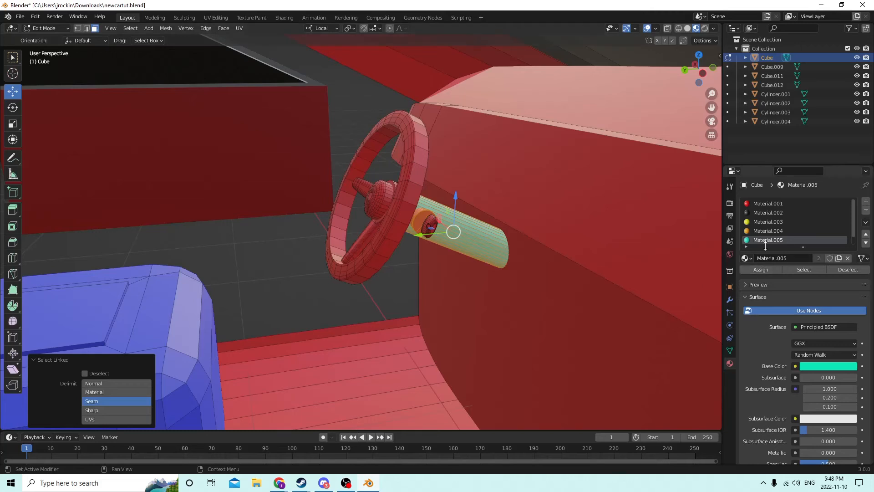
{"action": "left_click", "coordinate": [759, 269]}
- Assign the turquoise Material.005 to the linked faces of the steering wheel's spokes
{"action": "middle_click_drag", "start_coordinate": [546, 273], "coordinate": [581, 268]}
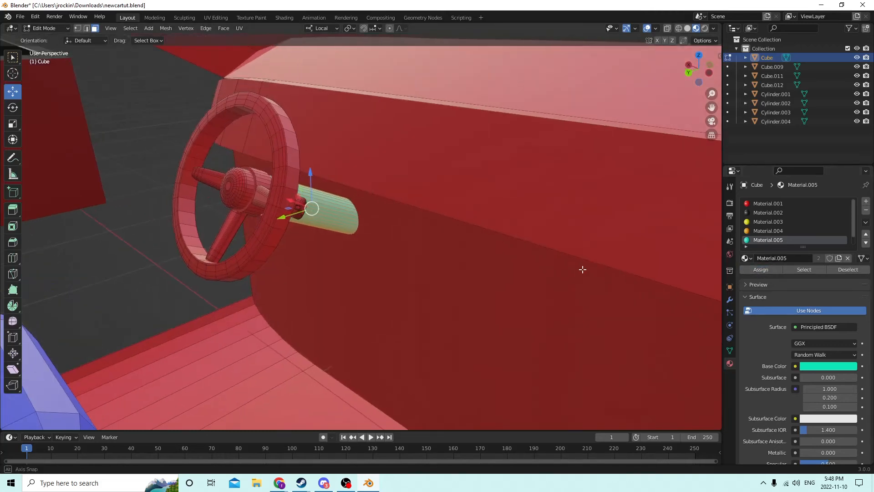
{"action": "key", "text": "l"}
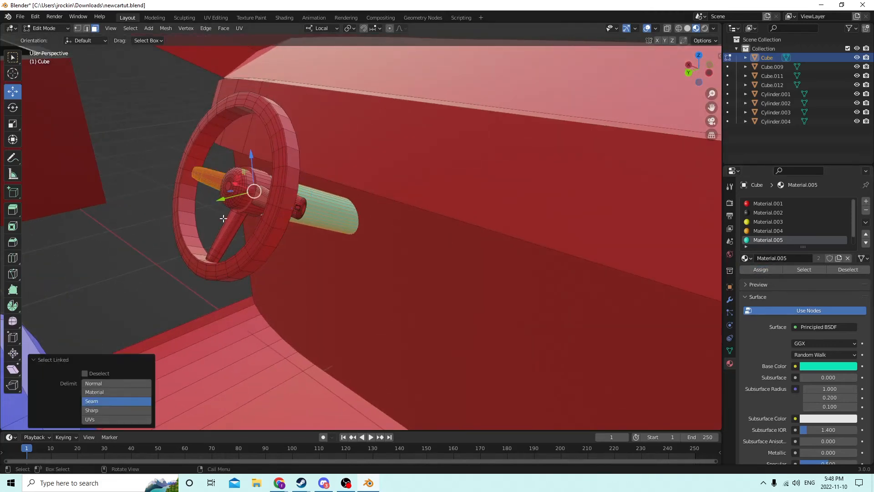
{"action": "key", "text": "l"}
{"action": "key", "text": "l"}
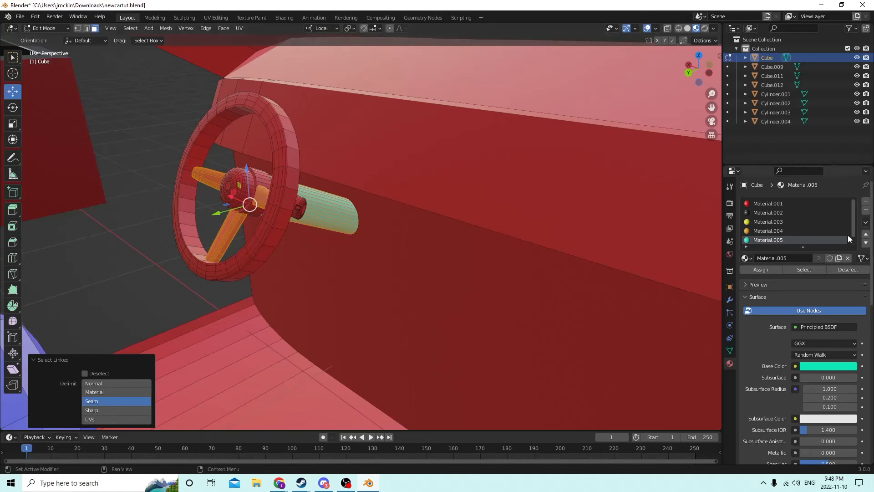
{"action": "left_click", "coordinate": [760, 269]}
{"action": "middle_click_drag", "start_coordinate": [532, 226], "coordinate": [454, 200]}
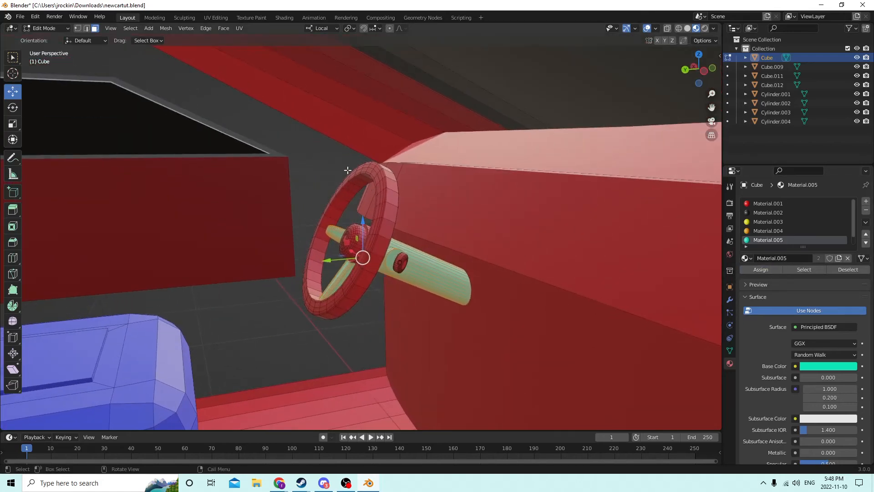
{"action": "key", "text": "l"}
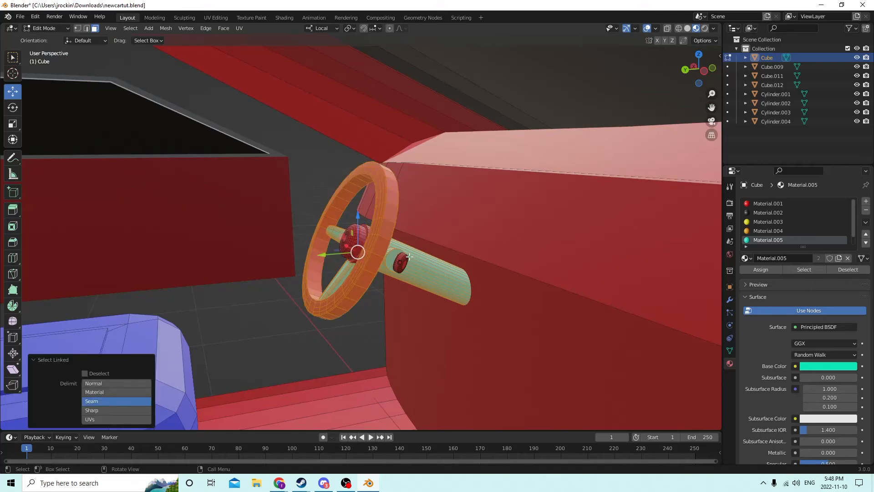
{"action": "key", "text": "l"}
{"action": "key", "text": "l"}
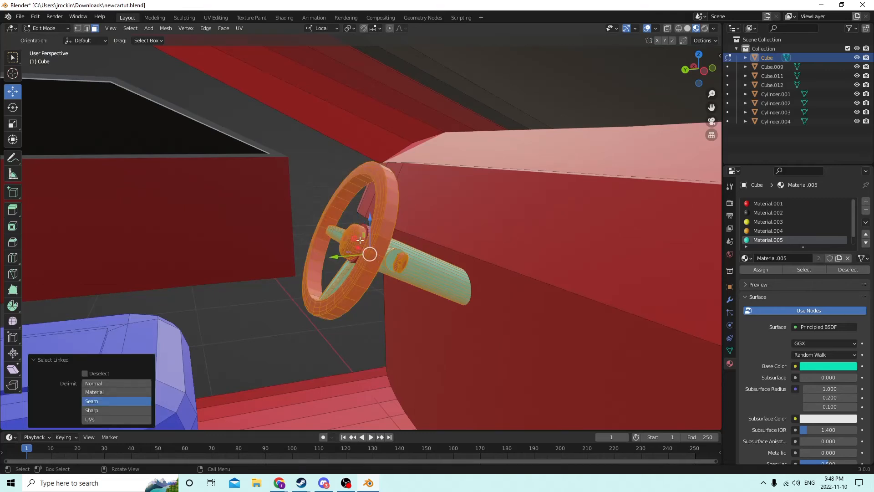
{"action": "middle_click_drag", "start_coordinate": [435, 248], "coordinate": [418, 261]}
{"action": "left_click", "coordinate": [248, 323]}
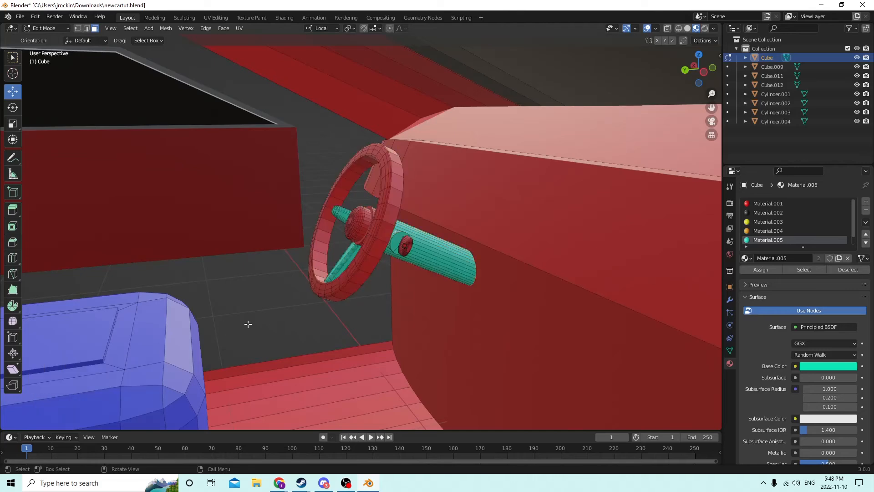
- Select the steering wheel's rim, hub and the small knob beside the column, and assign them a new black material
{"action": "key", "text": "l"}
{"action": "key", "text": "l"}
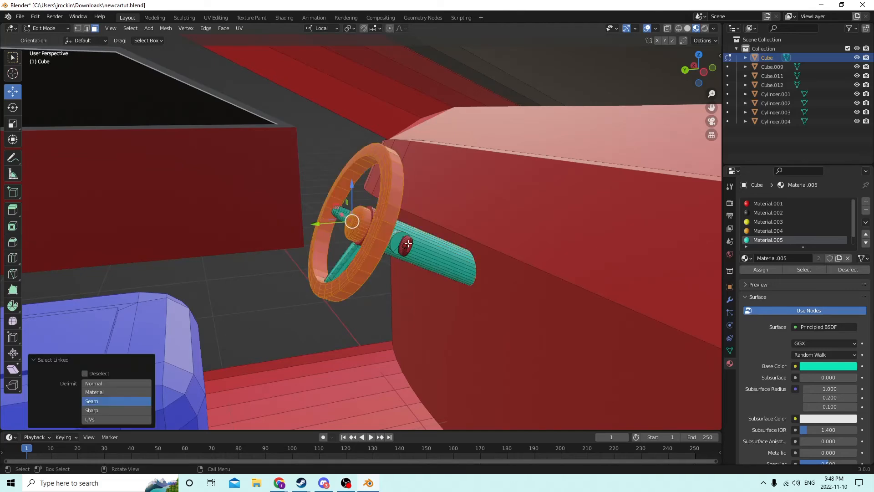
{"action": "key", "text": "l"}
{"action": "middle_click_drag", "start_coordinate": [474, 252], "coordinate": [424, 281]}
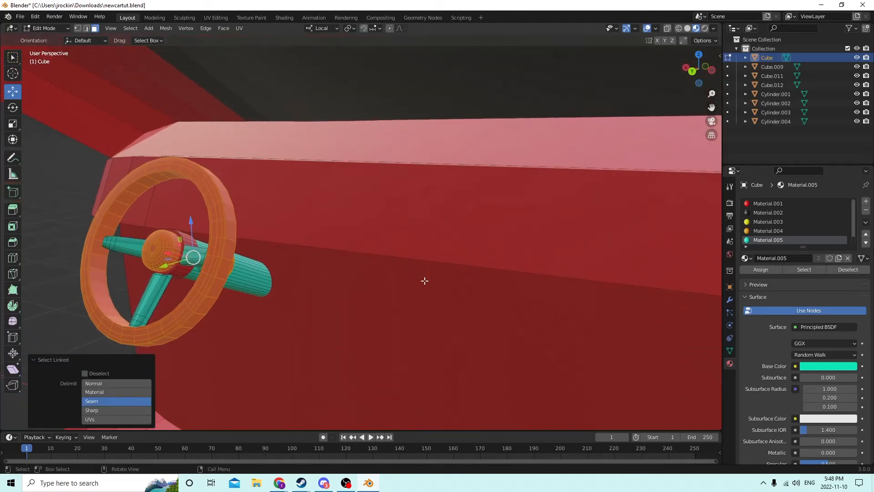
{"action": "left_click", "coordinate": [865, 201]}
{"action": "left_click", "coordinate": [804, 258]}
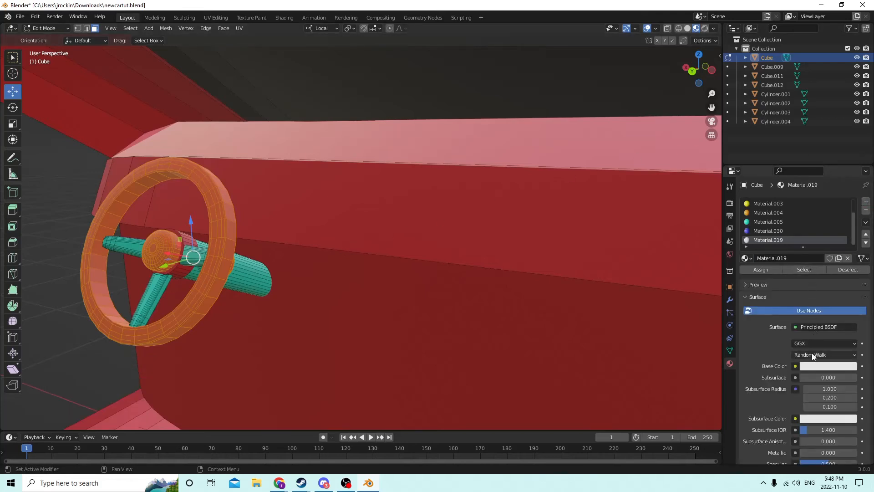
{"action": "left_click", "coordinate": [814, 368]}
{"action": "left_click_drag", "start_coordinate": [849, 245], "coordinate": [770, 310]}
{"action": "left_click", "coordinate": [747, 272]}
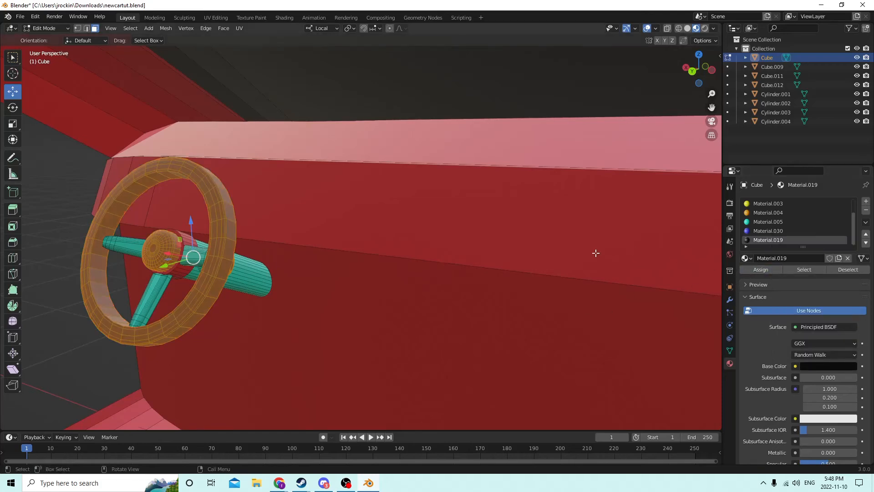
- Clear the selection and assign the black Material.019 to the handle of the lever on the centre console
{"action": "middle_click_drag", "start_coordinate": [546, 260], "coordinate": [613, 310]}
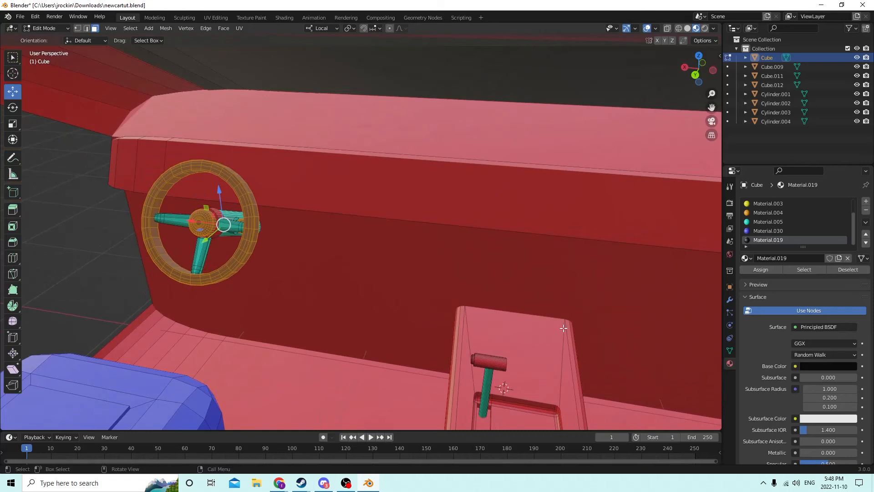
{"action": "key", "text": "alt+a"}
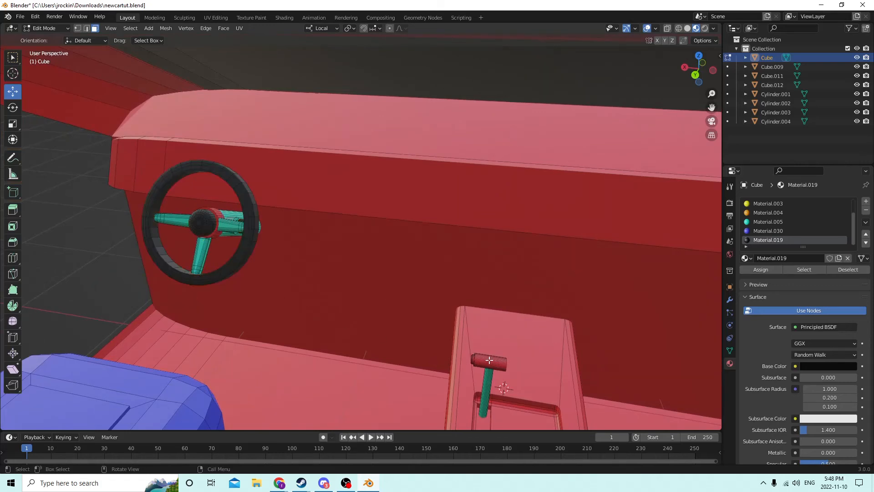
{"action": "key", "text": "l"}
{"action": "middle_click_drag", "start_coordinate": [499, 356], "coordinate": [513, 352]}
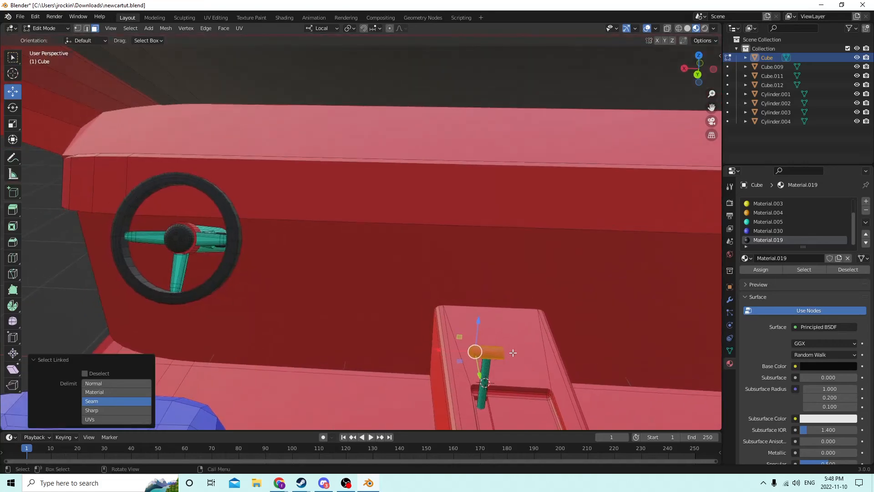
{"action": "left_click", "coordinate": [763, 271]}
- Add the round base of the fitting on the side of the steering column to the selection and assign the black Material.019
{"action": "middle_click_drag", "start_coordinate": [597, 274], "coordinate": [541, 261]}
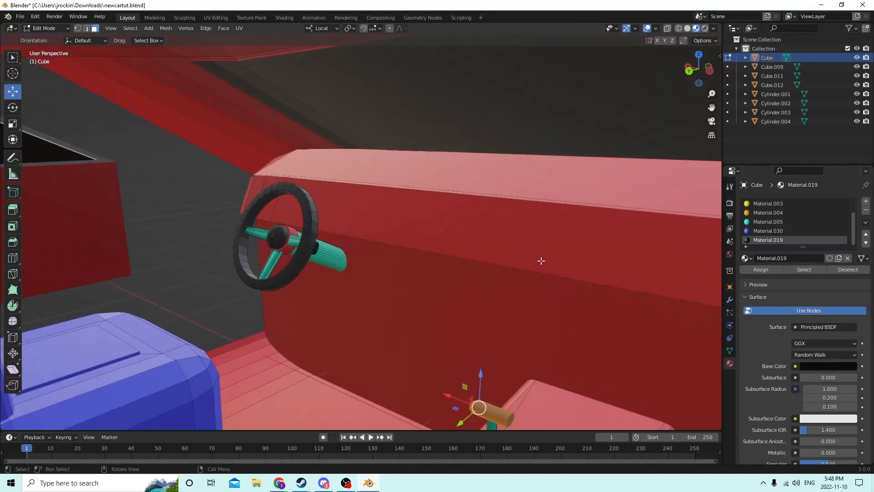
{"action": "middle_click_drag", "start_coordinate": [206, 272], "coordinate": [190, 252]}
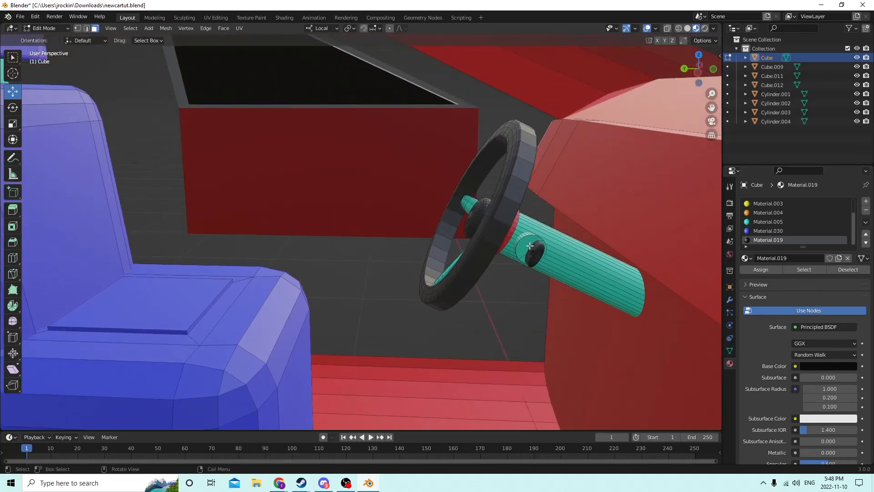
{"action": "key", "text": "l"}
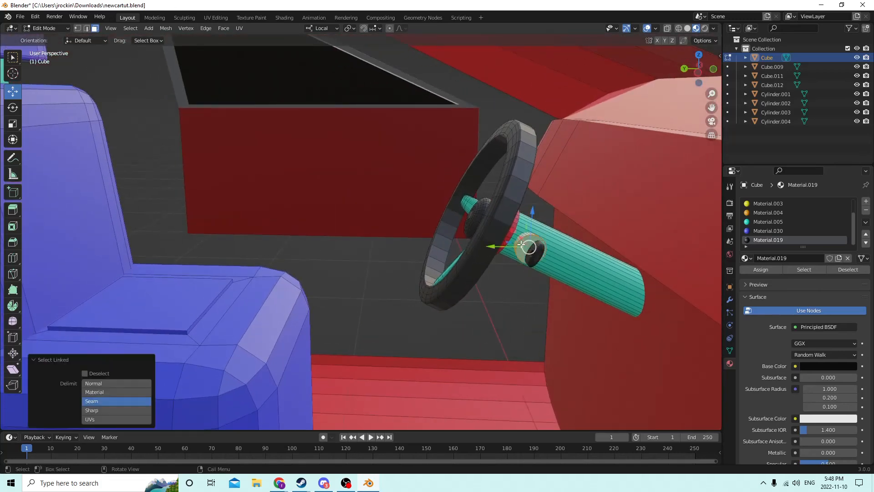
{"action": "left_click", "coordinate": [764, 273]}
{"action": "middle_click_drag", "start_coordinate": [555, 283], "coordinate": [602, 299]}
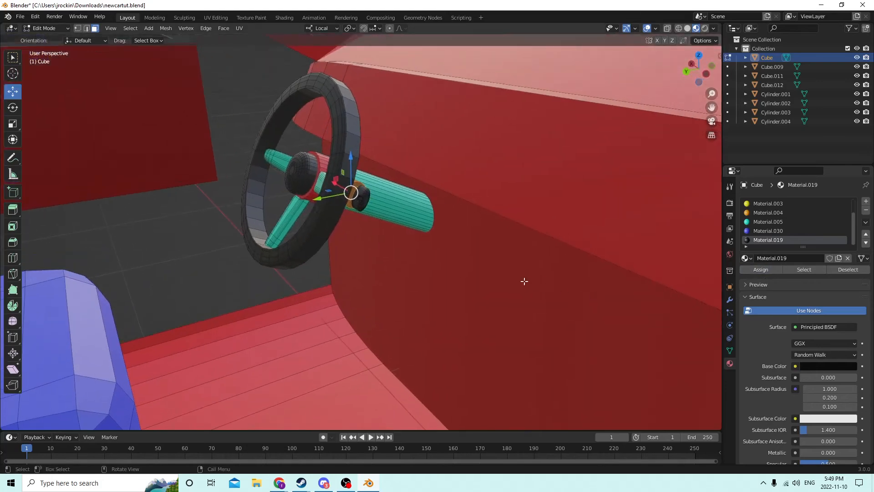
{"action": "middle_click_drag", "start_coordinate": [523, 281], "coordinate": [236, 316]}
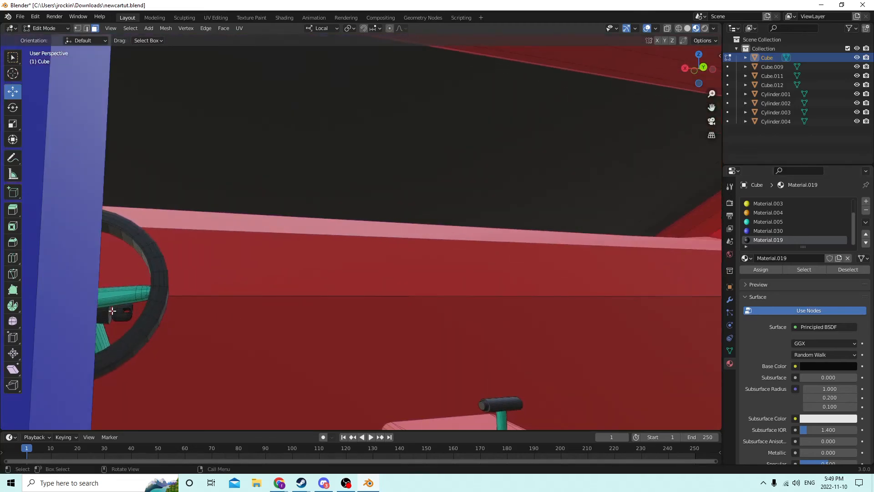
{"action": "key", "text": "ctrl+l"}
{"action": "middle_click_drag", "start_coordinate": [117, 303], "coordinate": [30, 308]}
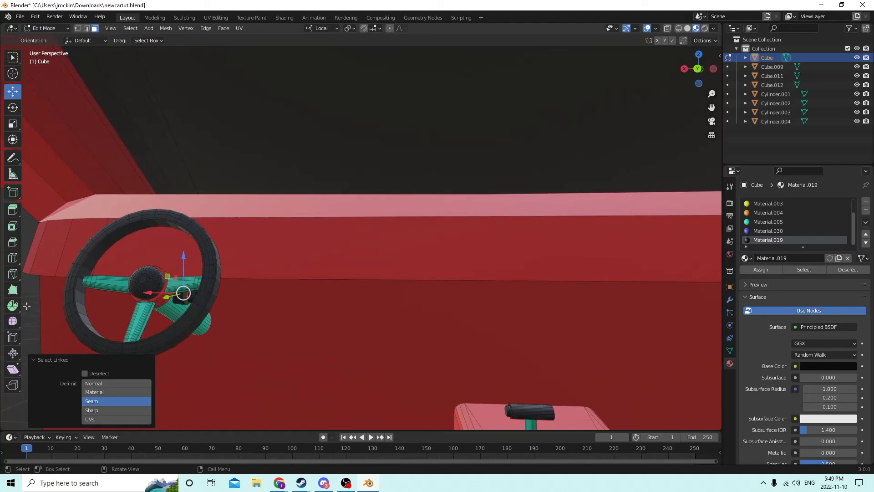
{"action": "left_click", "coordinate": [26, 306]}
- Assign the turquoise Material.005 to the small stem joining the column's side fitting to its knob
{"action": "middle_click_drag", "start_coordinate": [177, 286], "coordinate": [224, 288]}
{"action": "scroll", "coordinate": [199, 296], "scroll_direction": "up", "scroll_amount": 1}
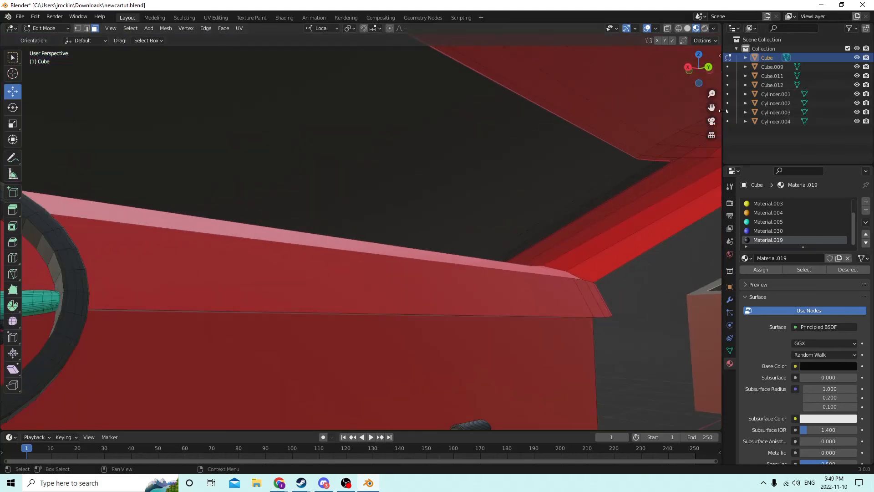
{"action": "mouse_move", "coordinate": [712, 108]}
{"action": "left_mouse_down"}
{"action": "mouse_move", "coordinate": [847, 109]}
{"action": "mouse_move", "coordinate": [712, 116]}
{"action": "left_mouse_up"}
{"action": "middle_click_drag", "start_coordinate": [633, 156], "coordinate": [452, 243]}
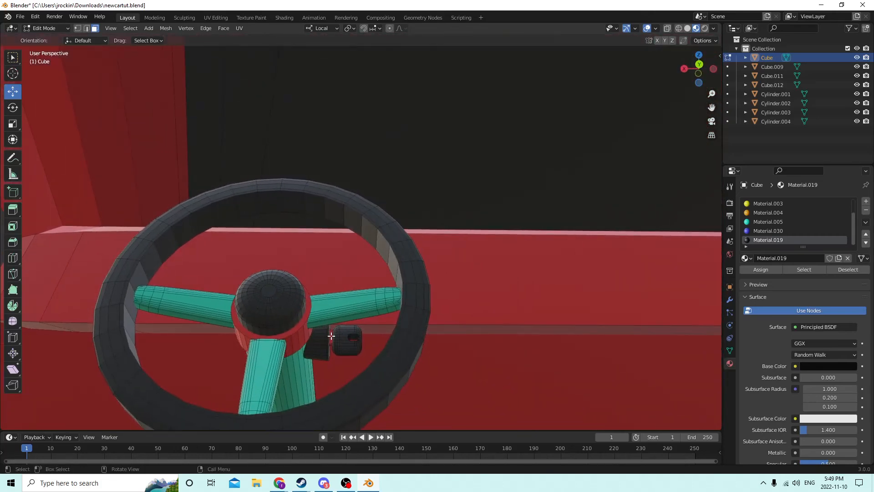
{"action": "key", "text": "l"}
{"action": "left_click", "coordinate": [755, 221]}
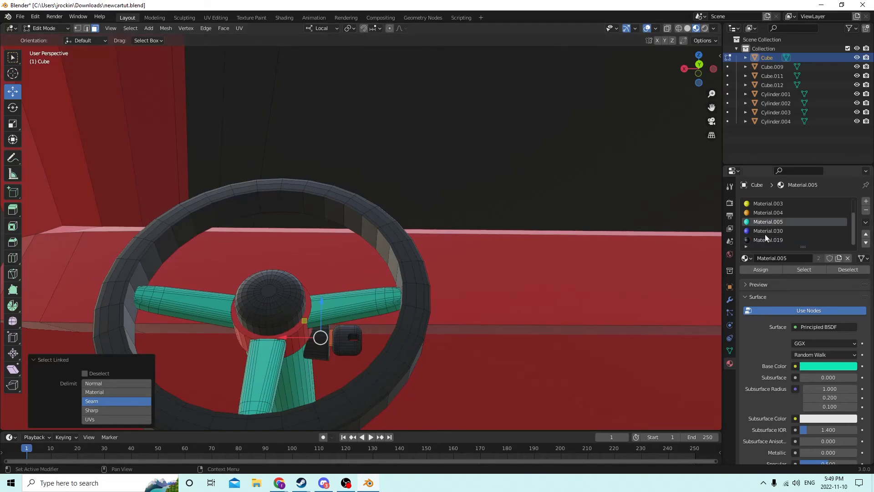
{"action": "left_click", "coordinate": [764, 268]}
- Add the collar behind the steering wheel hub to the selection, create a new magenta material and assign it
{"action": "middle_click_drag", "start_coordinate": [650, 302], "coordinate": [540, 346]}
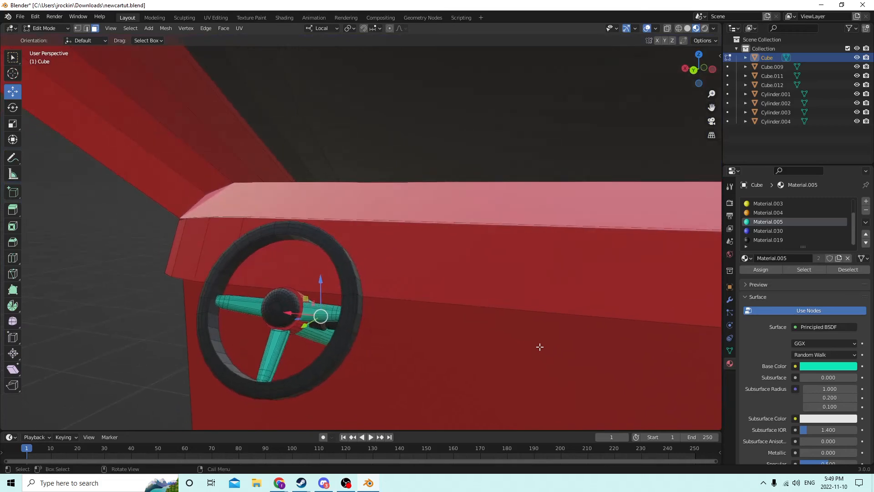
{"action": "scroll", "coordinate": [319, 348], "scroll_direction": "up", "scroll_amount": 1}
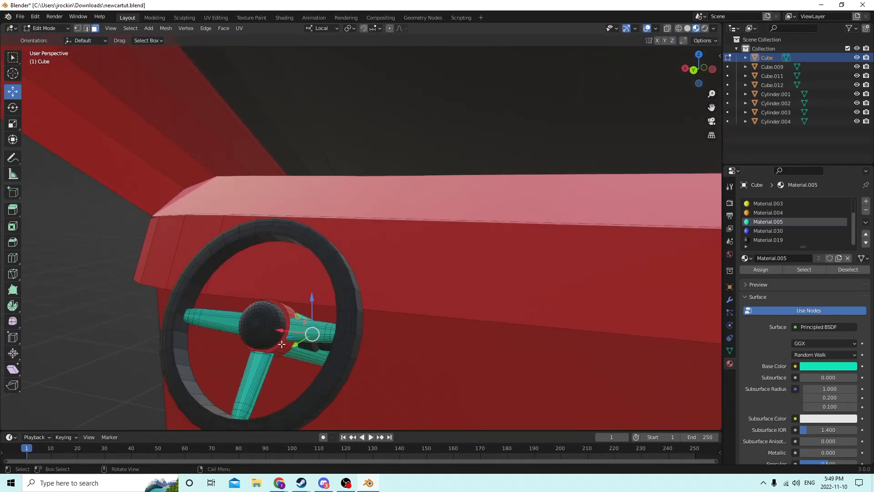
{"action": "key", "text": "l"}
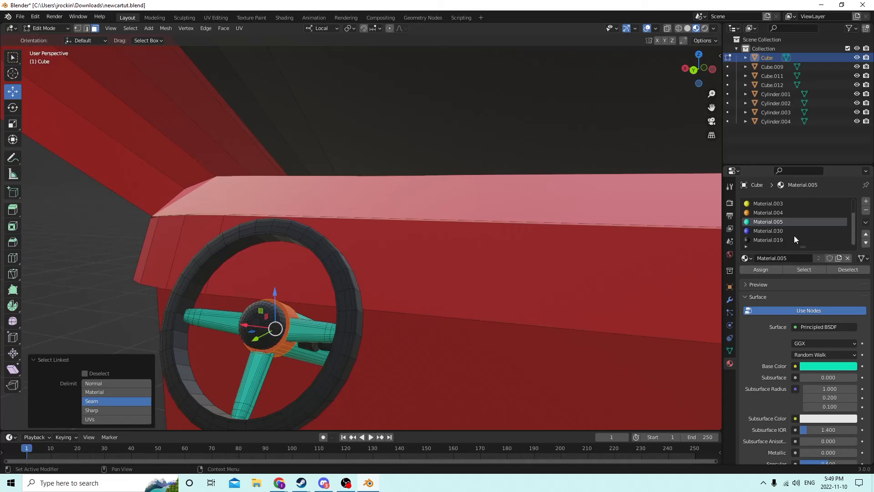
{"action": "left_click", "coordinate": [866, 201]}
{"action": "left_click", "coordinate": [802, 258]}
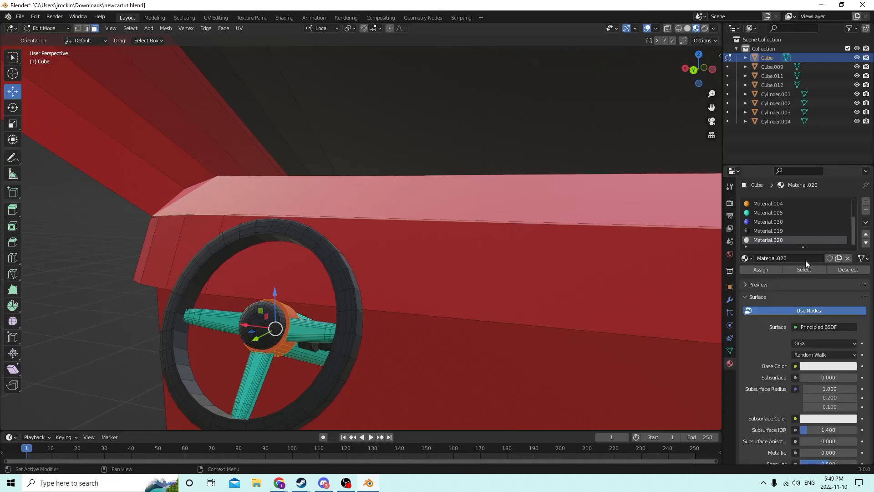
{"action": "left_click", "coordinate": [804, 366]}
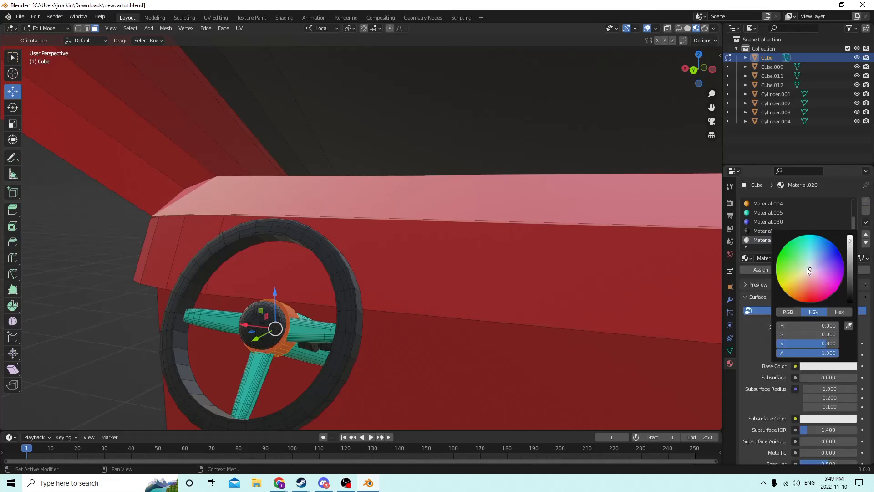
{"action": "left_click_drag", "start_coordinate": [808, 268], "coordinate": [800, 298]}
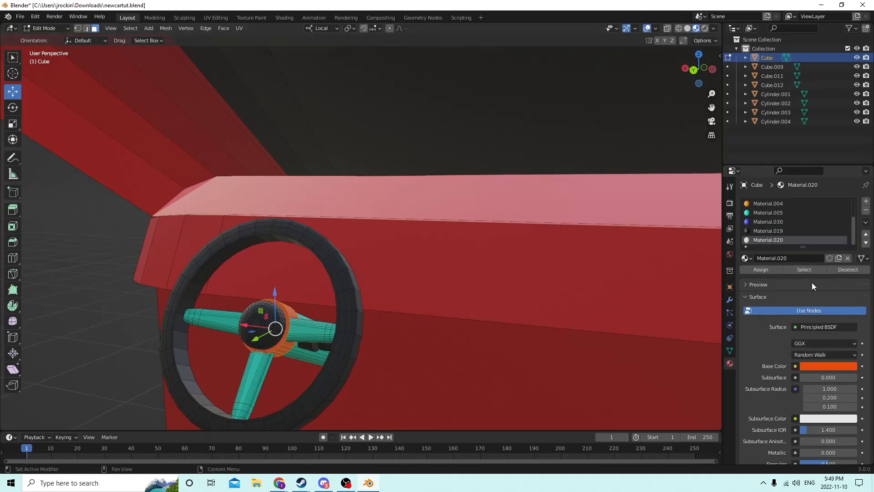
{"action": "left_click", "coordinate": [804, 365]}
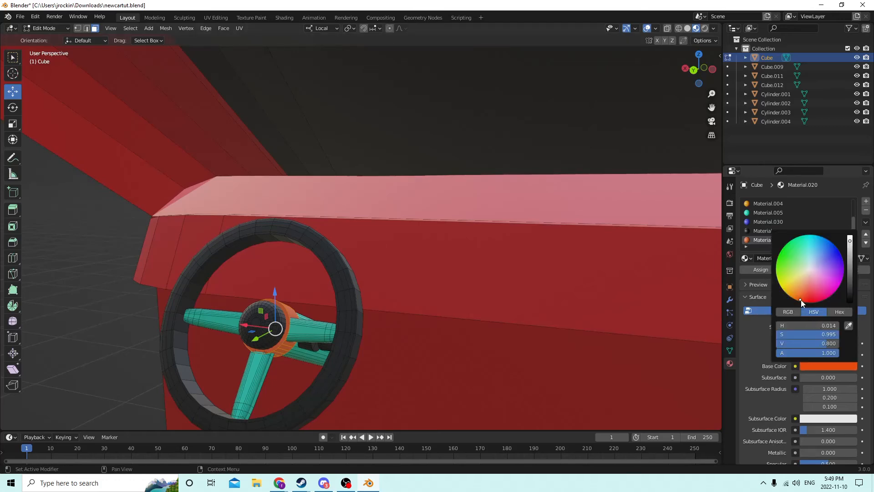
{"action": "left_click_drag", "start_coordinate": [801, 299], "coordinate": [839, 293]}
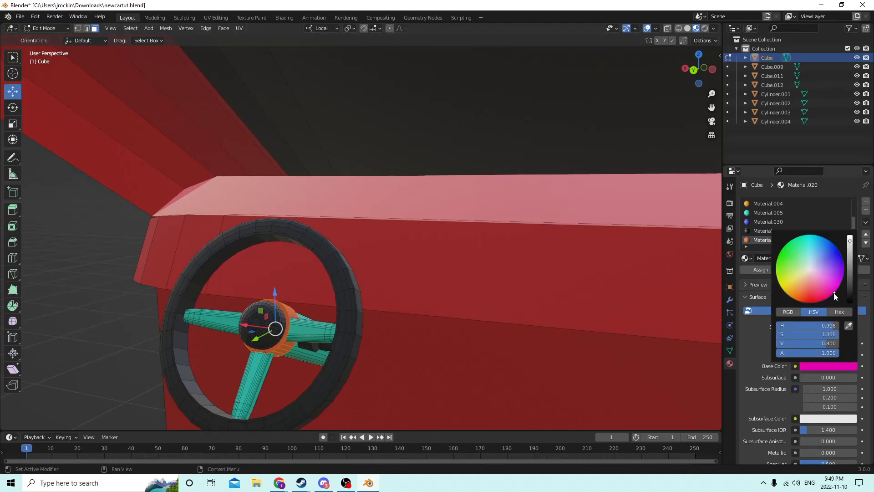
{"action": "left_click", "coordinate": [752, 270]}
{"action": "middle_click_drag", "start_coordinate": [644, 300], "coordinate": [607, 313]}
{"action": "middle_click_drag", "start_coordinate": [170, 316], "coordinate": [671, 337]}
{"action": "left_click_drag", "start_coordinate": [716, 109], "coordinate": [580, 106]}
{"action": "scroll", "coordinate": [449, 214], "scroll_direction": "up", "scroll_amount": 2}
{"action": "middle_click_drag", "start_coordinate": [458, 232], "coordinate": [449, 279]}
{"action": "scroll", "coordinate": [458, 260], "scroll_direction": "up", "scroll_amount": 3}
{"action": "key", "text": "l"}
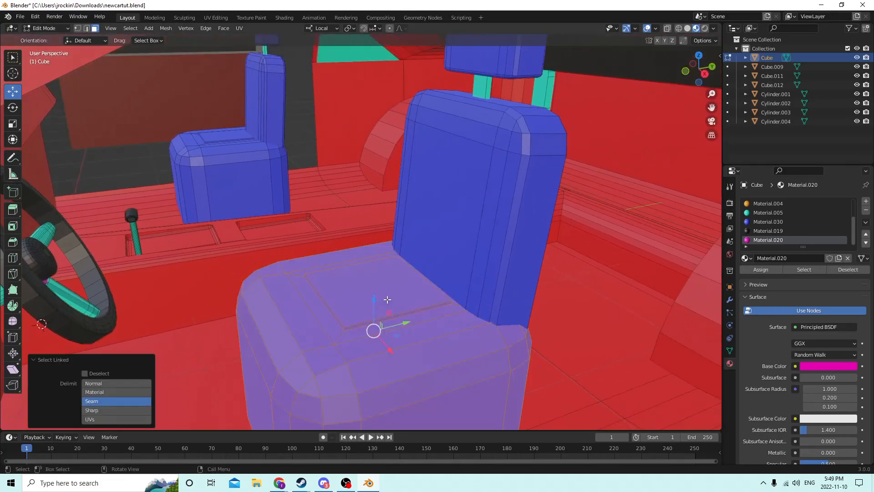
{"action": "middle_click_drag", "start_coordinate": [399, 290], "coordinate": [404, 289]}
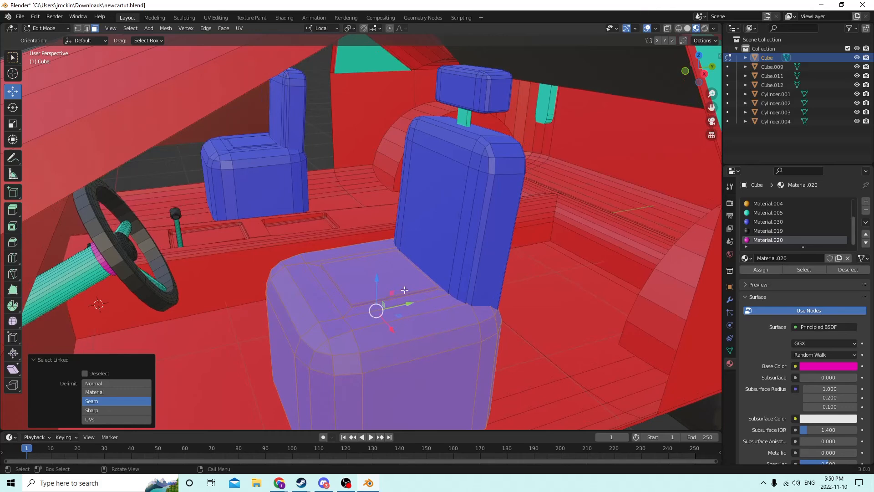
{"action": "middle_click_drag", "start_coordinate": [637, 355], "coordinate": [605, 392]}
{"action": "left_click", "coordinate": [586, 411]}
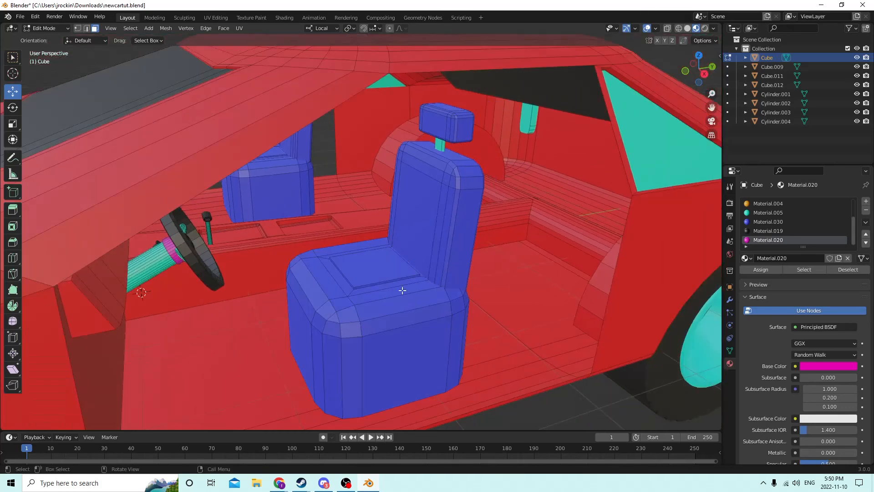
- Select the inset panels on the cushions and backrests of both front seats, then create a new bright green material and assign it
{"action": "left_click", "coordinate": [385, 259]}
{"action": "left_click", "coordinate": [416, 242], "text": "shift"}
{"action": "middle_click_drag", "start_coordinate": [416, 241], "coordinate": [414, 187]}
{"action": "left_click", "coordinate": [358, 183], "text": "shift"}
{"action": "middle_click_drag", "start_coordinate": [358, 183], "coordinate": [374, 169]}
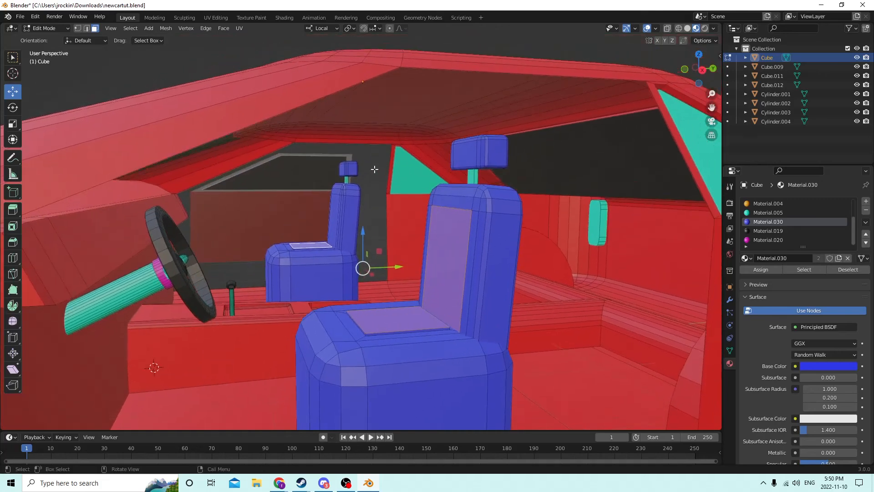
{"action": "left_click", "coordinate": [333, 210], "text": "shift"}
{"action": "middle_click_drag", "start_coordinate": [333, 210], "coordinate": [364, 196]}
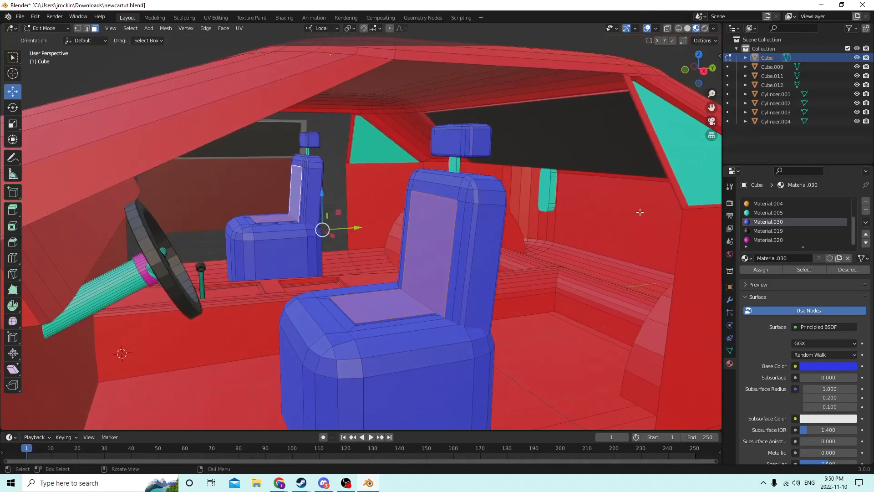
{"action": "left_click", "coordinate": [866, 201]}
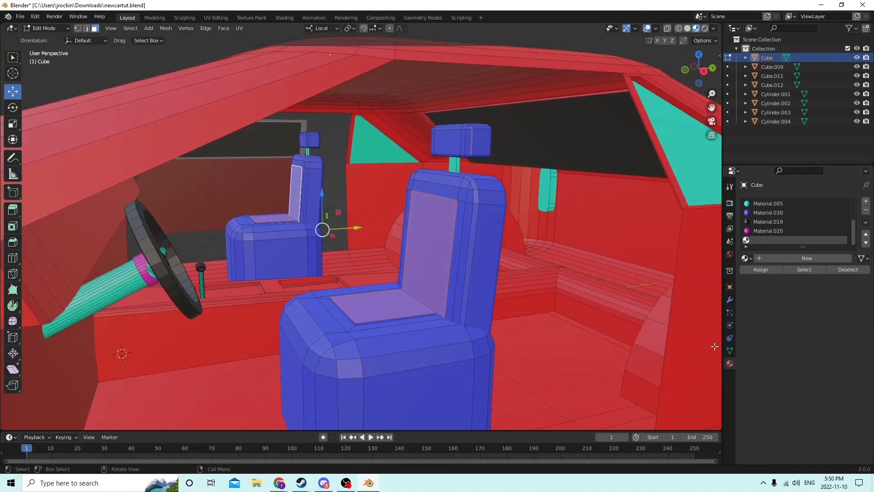
{"action": "left_click", "coordinate": [782, 259]}
{"action": "left_click", "coordinate": [822, 369]}
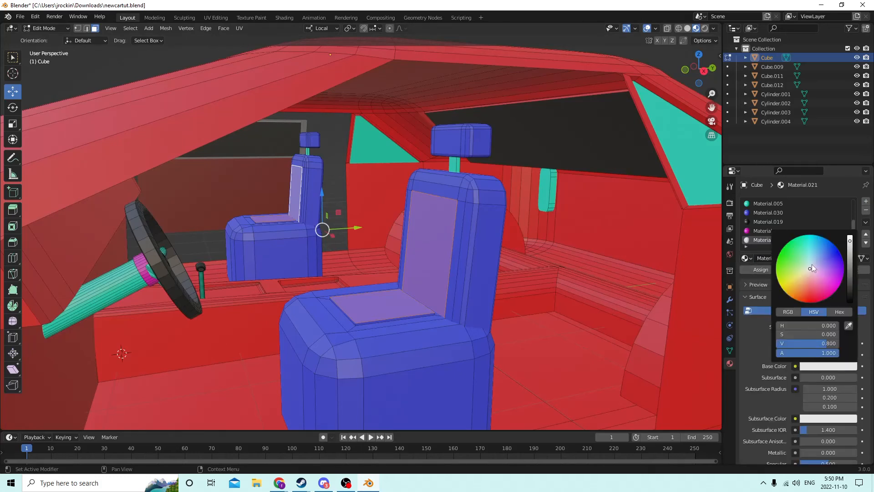
{"action": "left_click_drag", "start_coordinate": [812, 264], "coordinate": [781, 250]}
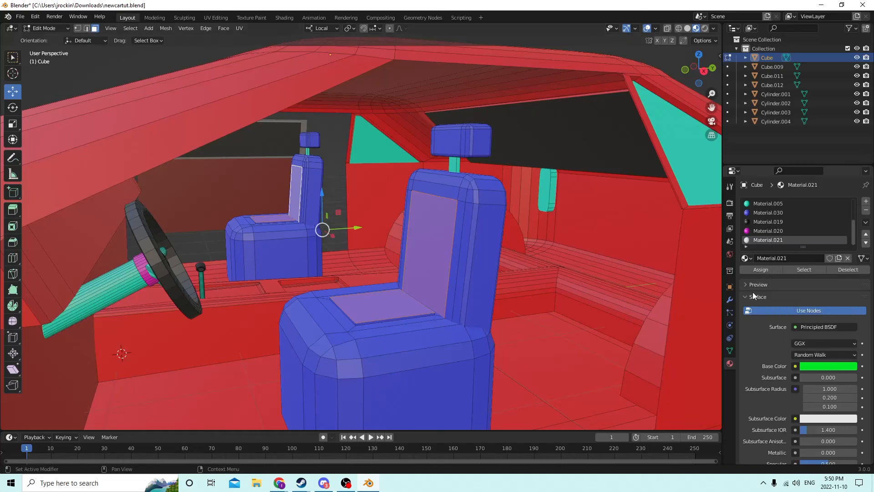
{"action": "left_click", "coordinate": [755, 269]}
- Select the bevelled band around the driver's seat cushion, assign the green Material.021 and clear the selection
{"action": "mouse_move", "coordinate": [555, 314]}
{"action": "middle_mouse_down"}
{"action": "mouse_move", "coordinate": [591, 314]}
{"action": "mouse_move", "coordinate": [622, 353]}
{"action": "mouse_move", "coordinate": [562, 365]}
{"action": "mouse_move", "coordinate": [564, 313]}
{"action": "mouse_move", "coordinate": [557, 321]}
{"action": "middle_mouse_up"}
{"action": "middle_click_drag", "start_coordinate": [396, 371], "coordinate": [441, 380]}
{"action": "left_click", "coordinate": [475, 367]}
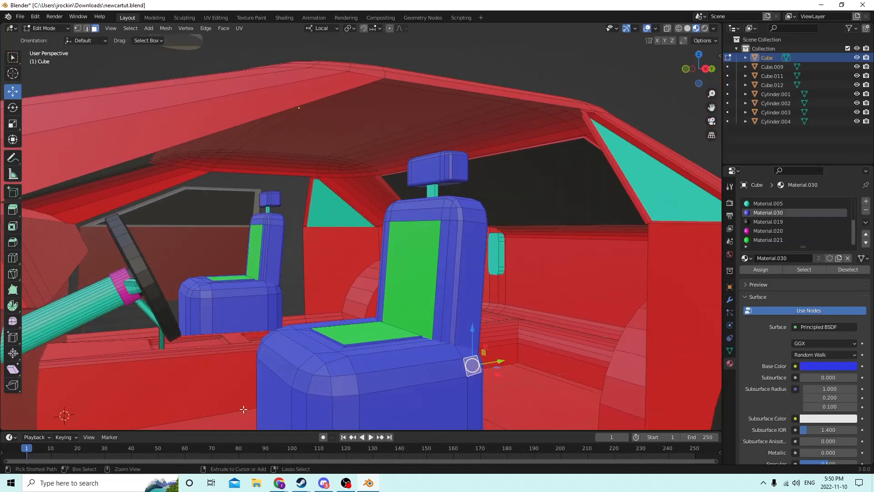
{"action": "left_click", "coordinate": [269, 362], "text": "ctrl"}
{"action": "middle_click_drag", "start_coordinate": [269, 361], "coordinate": [590, 355]}
{"action": "middle_click_drag", "start_coordinate": [518, 332], "coordinate": [331, 360]}
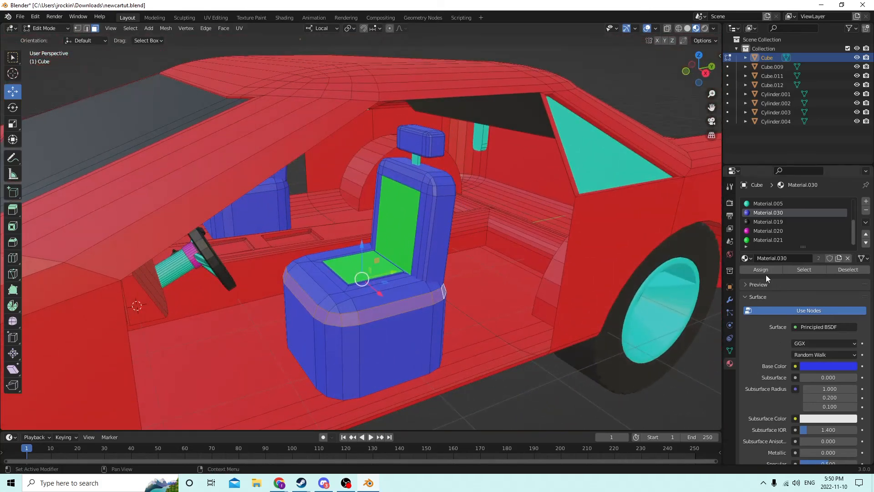
{"action": "left_click", "coordinate": [772, 239]}
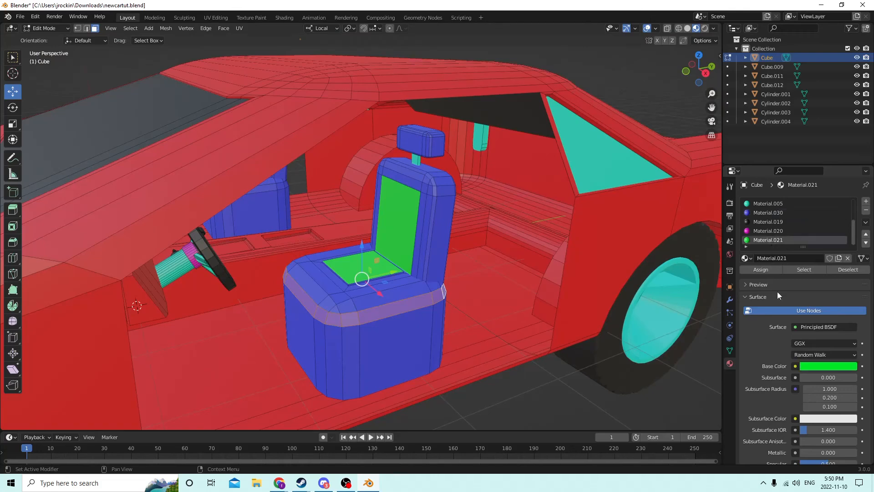
{"action": "left_click", "coordinate": [760, 269]}
{"action": "middle_click_drag", "start_coordinate": [656, 282], "coordinate": [660, 397]}
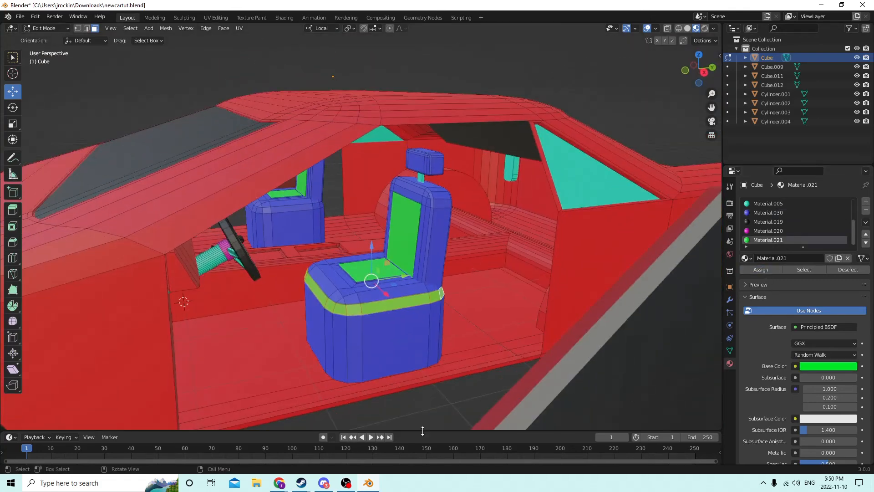
{"action": "left_click", "coordinate": [441, 396]}
- Select the matching bevelled band around the passenger seat's cushion and assign the green Material.021
{"action": "middle_click_drag", "start_coordinate": [439, 399], "coordinate": [486, 340]}
{"action": "scroll", "coordinate": [485, 342], "scroll_direction": "up", "scroll_amount": 3}
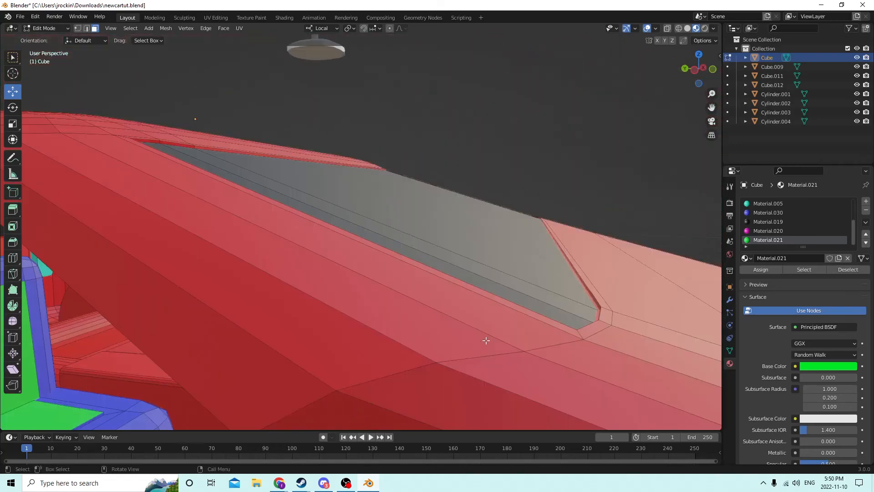
{"action": "left_click_drag", "start_coordinate": [712, 107], "coordinate": [579, 214]}
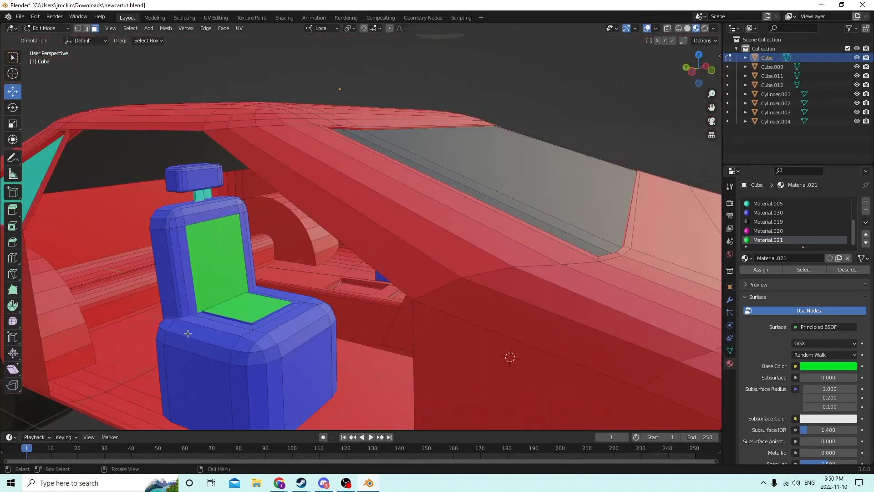
{"action": "middle_click_drag", "start_coordinate": [187, 333], "coordinate": [239, 328]}
{"action": "left_click", "coordinate": [204, 340], "text": "shift"}
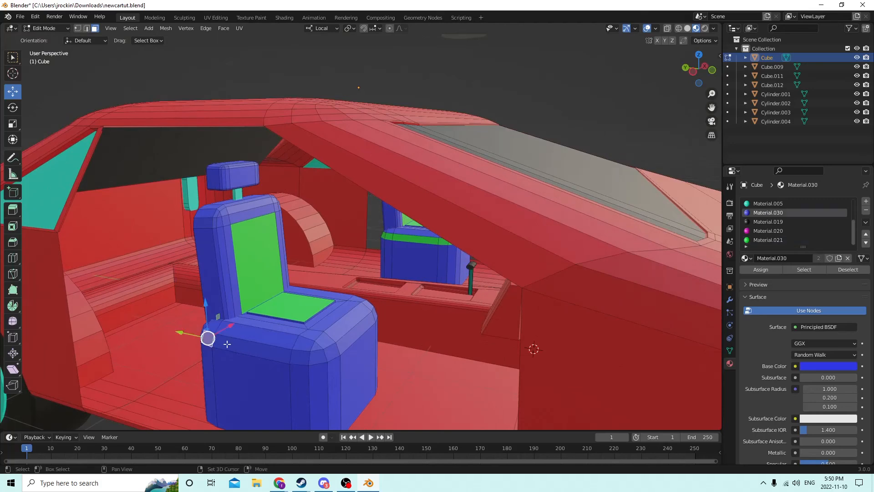
{"action": "left_click", "coordinate": [228, 344], "text": "ctrl"}
{"action": "middle_click_drag", "start_coordinate": [353, 338], "coordinate": [471, 337]}
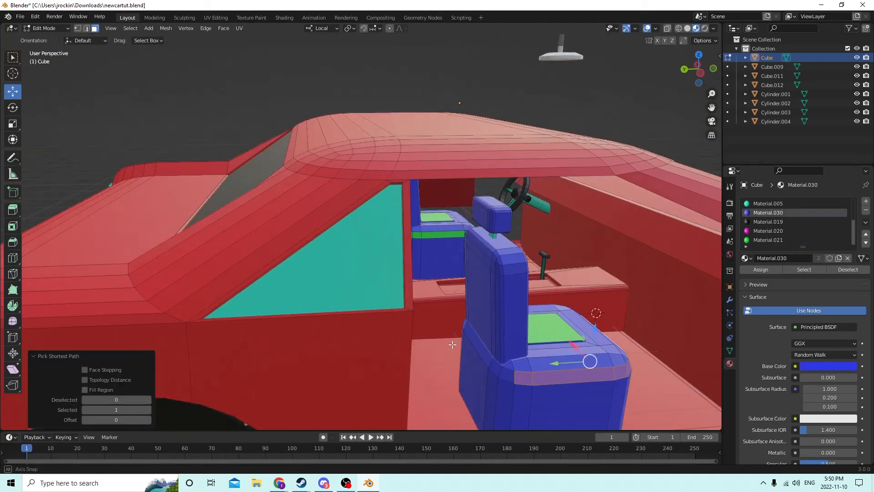
{"action": "left_click", "coordinate": [464, 325], "text": "ctrl"}
{"action": "left_click", "coordinate": [505, 373], "text": "ctrl"}
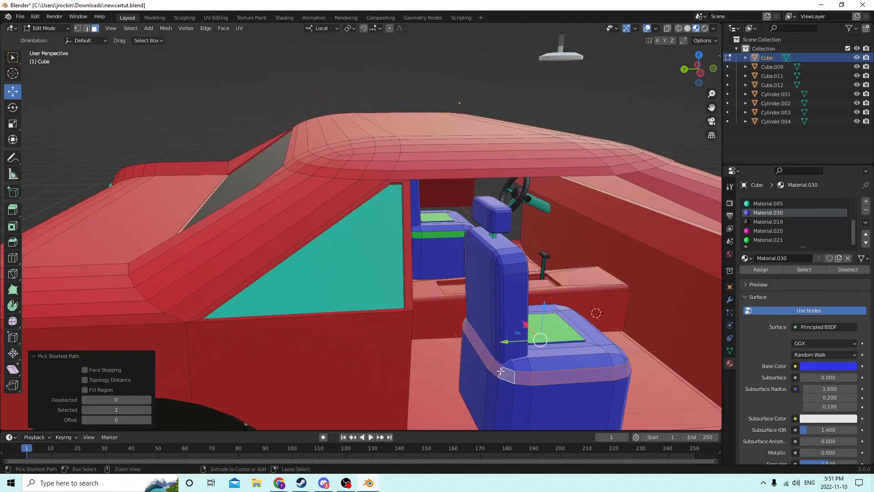
{"action": "middle_click_drag", "start_coordinate": [505, 373], "coordinate": [490, 373]}
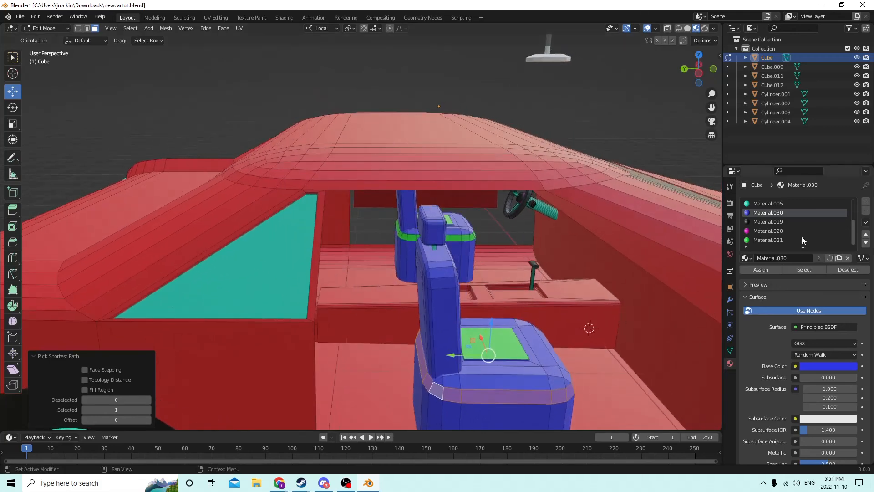
{"action": "left_click", "coordinate": [770, 241]}
{"action": "left_click", "coordinate": [750, 271]}
- Select the linked faces of the dashboard's front strip and assign the black Material.019
{"action": "middle_click_drag", "start_coordinate": [649, 295], "coordinate": [642, 312]}
{"action": "middle_click_drag", "start_coordinate": [592, 182], "coordinate": [643, 232]}
{"action": "scroll", "coordinate": [563, 204], "scroll_direction": "up", "scroll_amount": 4}
{"action": "scroll", "coordinate": [642, 231], "scroll_direction": "up", "scroll_amount": 2}
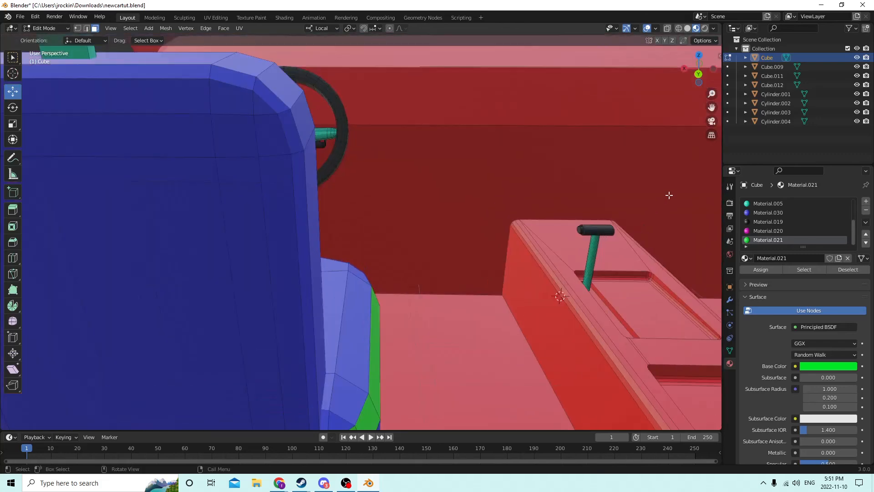
{"action": "left_click_drag", "start_coordinate": [711, 107], "coordinate": [594, 215]}
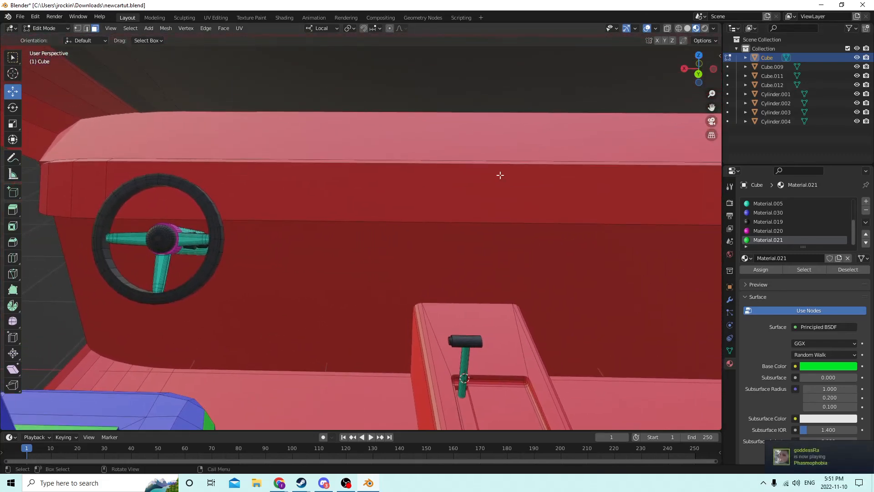
{"action": "left_click", "coordinate": [398, 196]}
{"action": "middle_click_drag", "start_coordinate": [653, 184], "coordinate": [636, 184]}
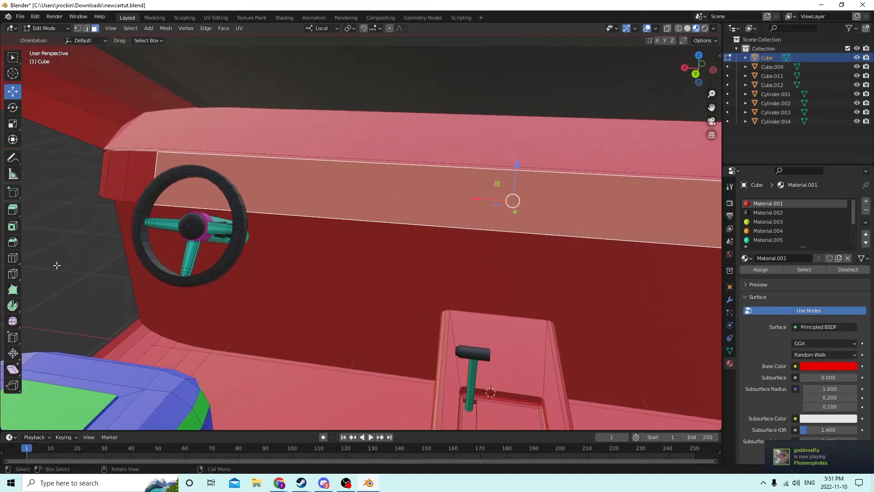
{"action": "left_click", "coordinate": [68, 264]}
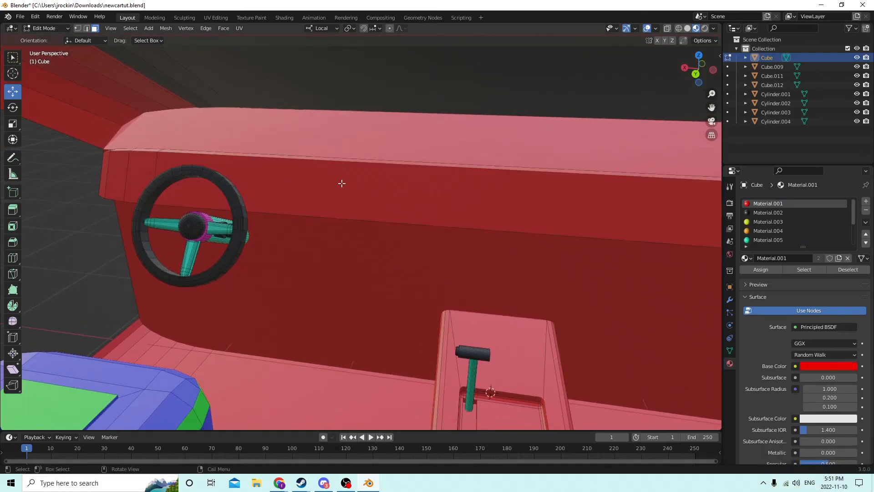
{"action": "key", "text": "l"}
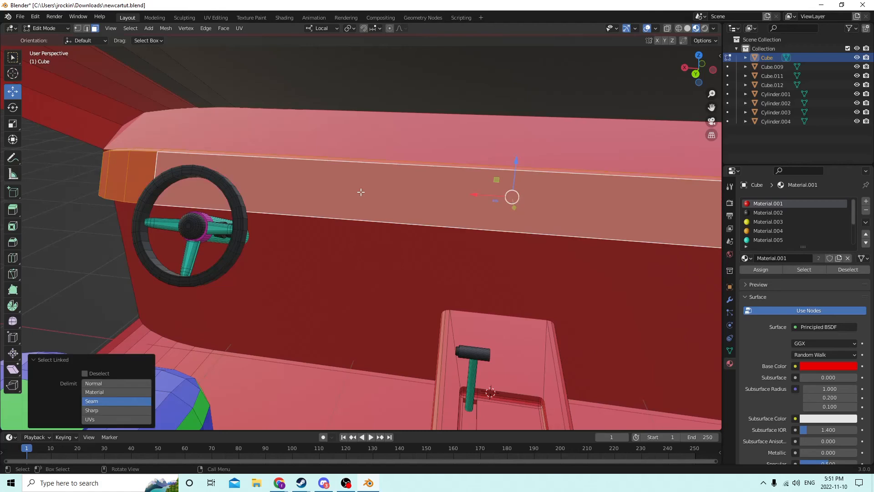
{"action": "scroll", "coordinate": [804, 225], "scroll_direction": "down", "scroll_amount": 3}
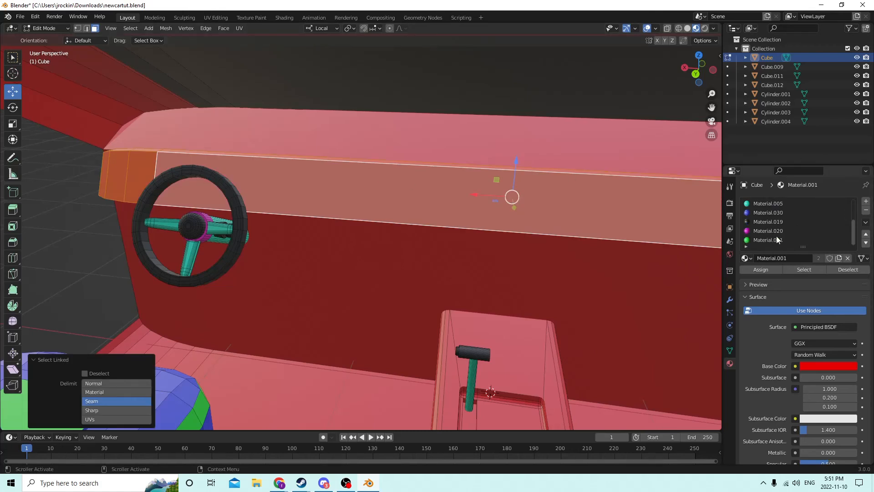
{"action": "left_click", "coordinate": [767, 222]}
{"action": "left_click", "coordinate": [769, 269]}
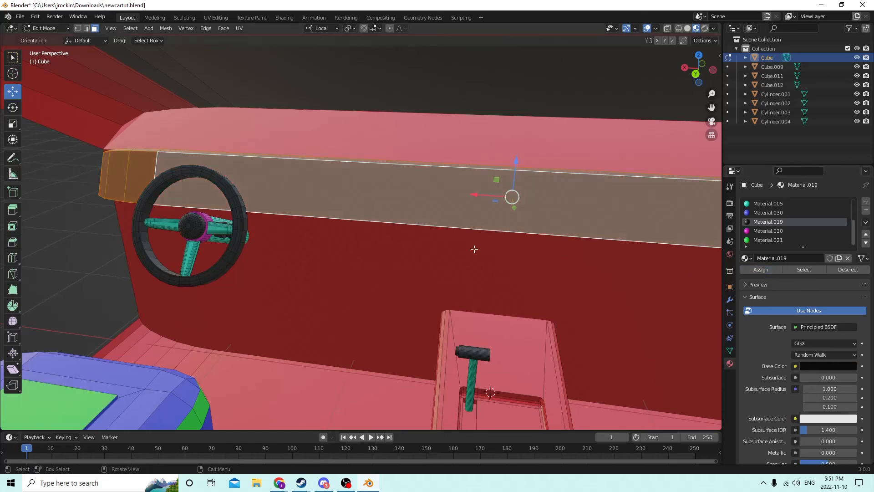
- Reselect the linked faces of the dashboard's front strip, create a new yellow material and assign it
{"action": "middle_click_drag", "start_coordinate": [474, 250], "coordinate": [157, 228]}
{"action": "left_click", "coordinate": [343, 195]}
{"action": "middle_click_drag", "start_coordinate": [343, 196], "coordinate": [487, 195]}
{"action": "key", "text": "l"}
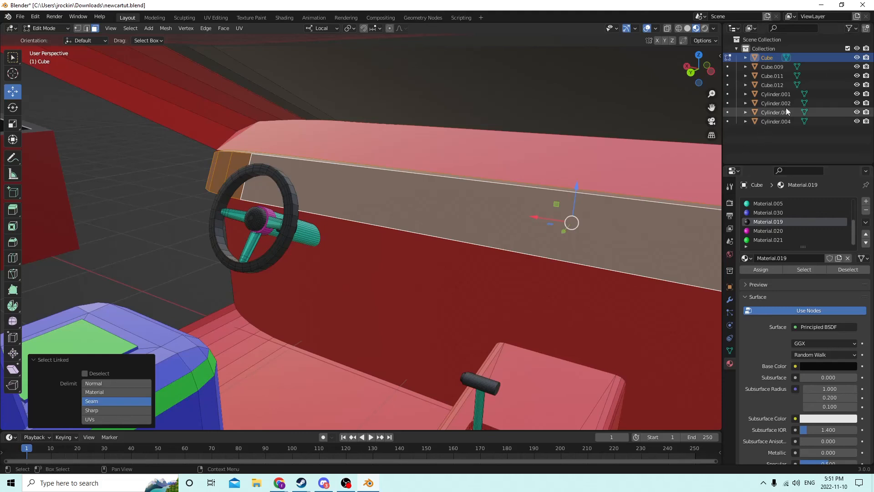
{"action": "left_click", "coordinate": [866, 203]}
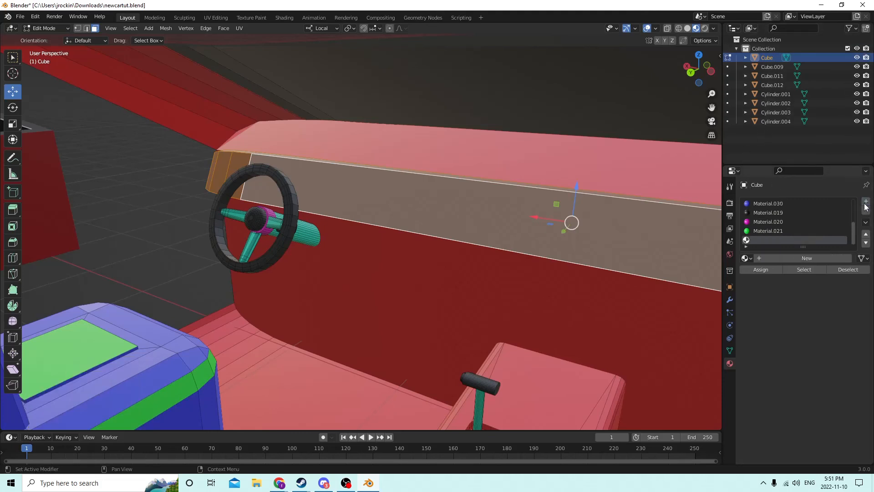
{"action": "left_click", "coordinate": [797, 257]}
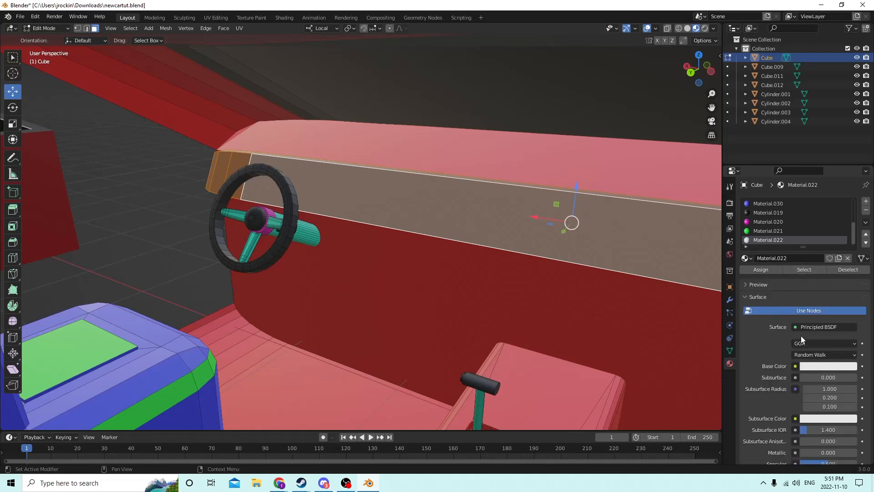
{"action": "left_click", "coordinate": [826, 366]}
{"action": "left_click_drag", "start_coordinate": [812, 271], "coordinate": [798, 272]}
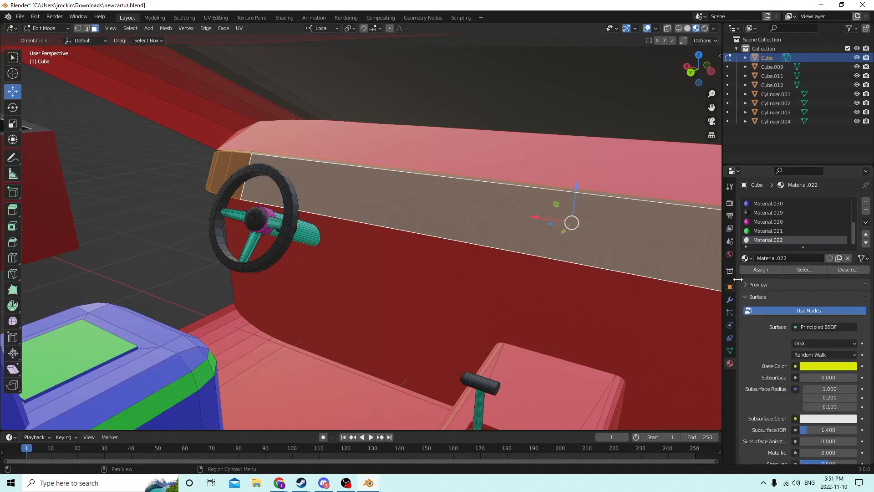
{"action": "left_click", "coordinate": [757, 270]}
{"action": "middle_click_drag", "start_coordinate": [519, 245], "coordinate": [537, 248]}
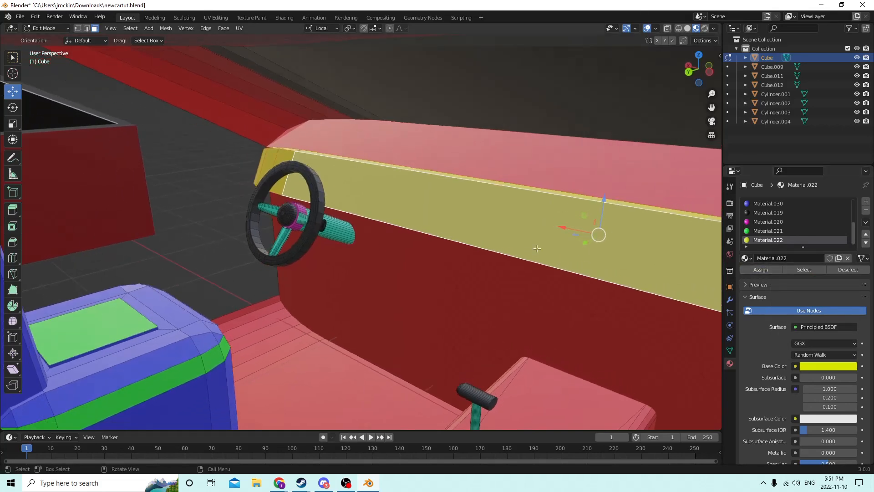
- Inset the long front face of the dashboard strip by about 0.02 m and shift it slightly along its local Y axis
{"action": "middle_click_drag", "start_coordinate": [216, 180], "coordinate": [424, 182]}
{"action": "key", "text": "i"}
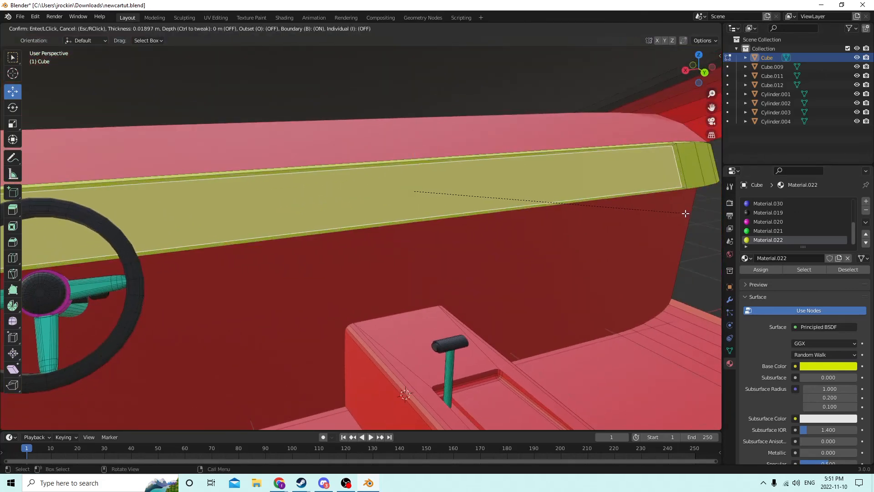
{"action": "left_click", "coordinate": [662, 203]}
{"action": "middle_click_drag", "start_coordinate": [661, 203], "coordinate": [278, 197]}
{"action": "left_click_drag", "start_coordinate": [288, 199], "coordinate": [283, 200]}
{"action": "middle_click_drag", "start_coordinate": [282, 200], "coordinate": [181, 191]}
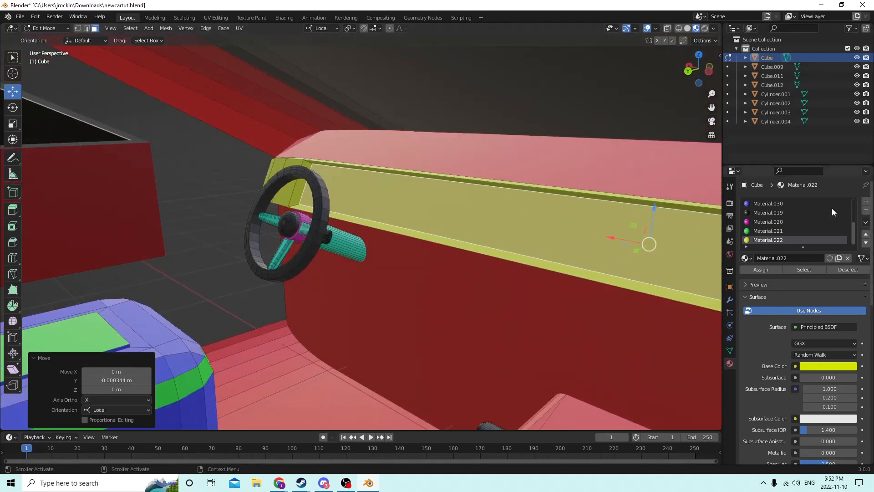
- Create a new sky-blue material and assign it to the inset dashboard panel
{"action": "left_click", "coordinate": [865, 203]}
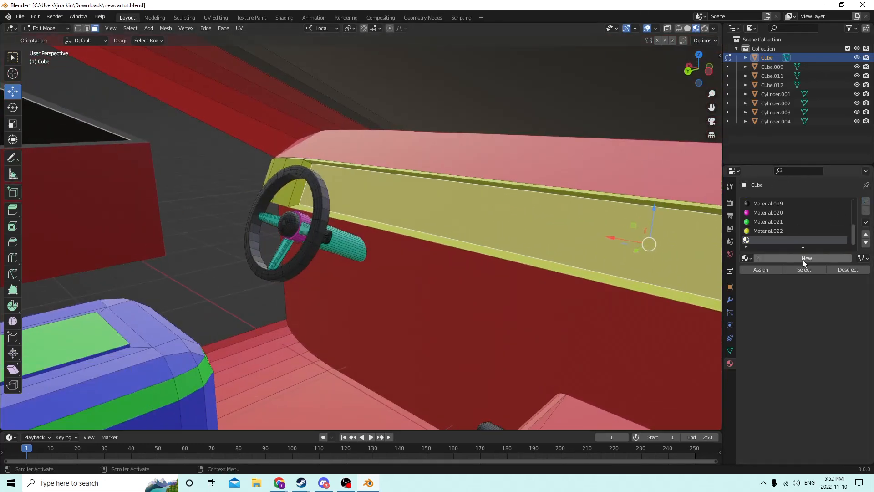
{"action": "left_click", "coordinate": [803, 261]}
{"action": "left_click", "coordinate": [826, 366]}
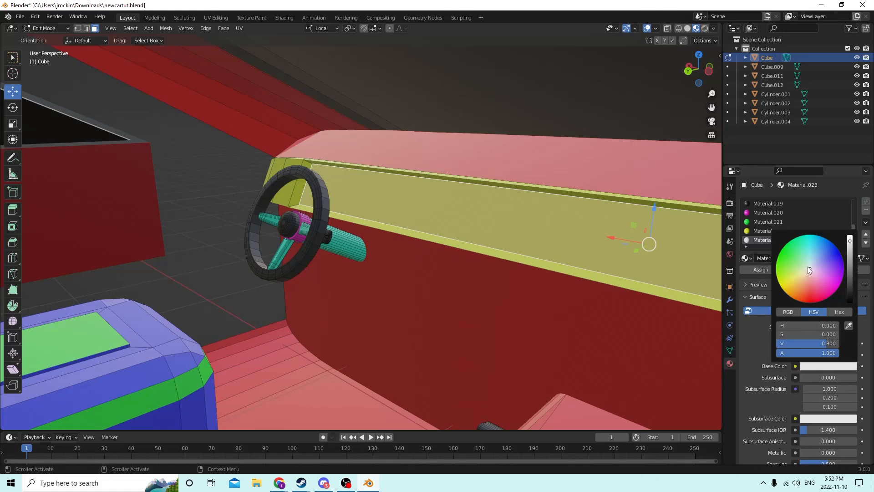
{"action": "left_click_drag", "start_coordinate": [809, 271], "coordinate": [821, 240]}
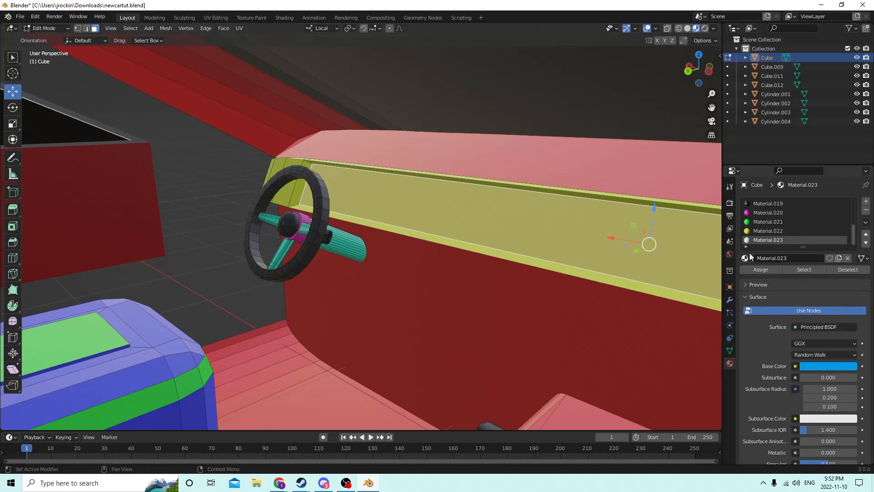
{"action": "left_click", "coordinate": [757, 269]}
{"action": "middle_click_drag", "start_coordinate": [446, 237], "coordinate": [410, 228]}
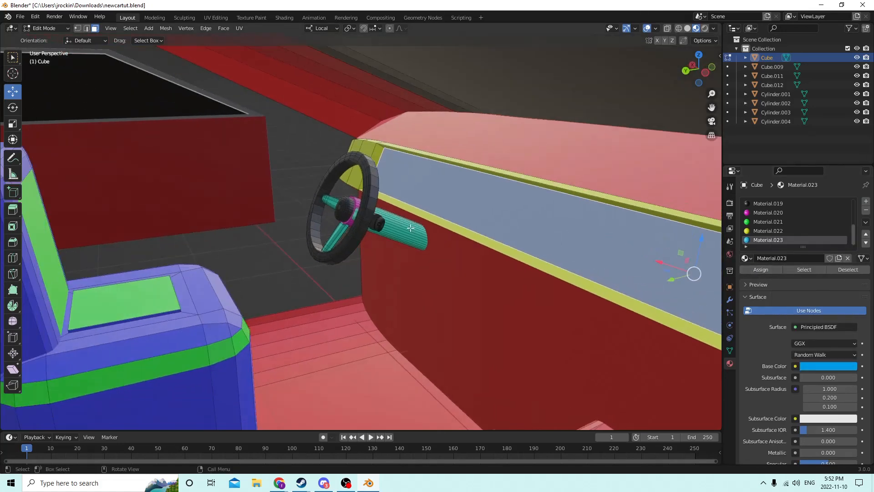
{"action": "left_click", "coordinate": [312, 246]}
- Select the narrow floor strip beneath the gear lever in the centre console recess and assign the black Material.019
{"action": "middle_click_drag", "start_coordinate": [311, 245], "coordinate": [540, 242]}
{"action": "scroll", "coordinate": [540, 241], "scroll_direction": "up", "scroll_amount": 5}
{"action": "scroll", "coordinate": [540, 242], "scroll_direction": "down", "scroll_amount": 5}
{"action": "middle_click_drag", "start_coordinate": [480, 242], "coordinate": [424, 258]}
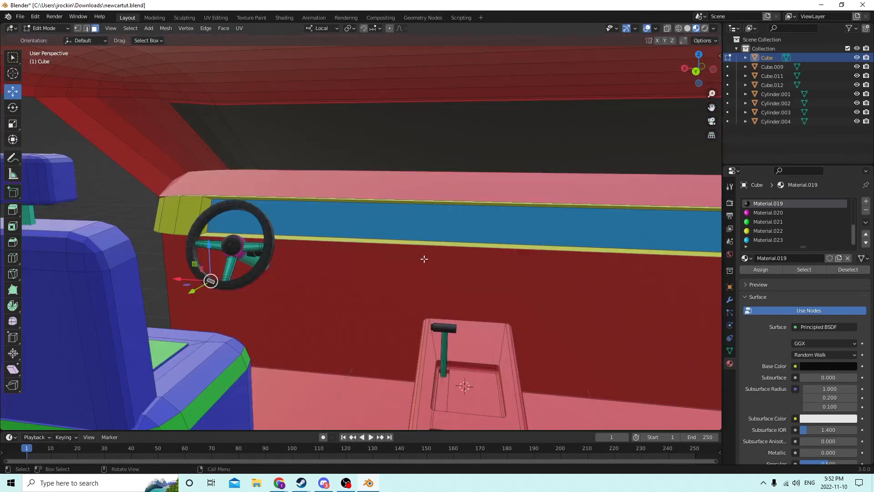
{"action": "left_click", "coordinate": [476, 391]}
{"action": "mouse_move", "coordinate": [476, 391]}
{"action": "middle_mouse_down"}
{"action": "mouse_move", "coordinate": [482, 387]}
{"action": "mouse_move", "coordinate": [476, 391]}
{"action": "middle_mouse_up"}
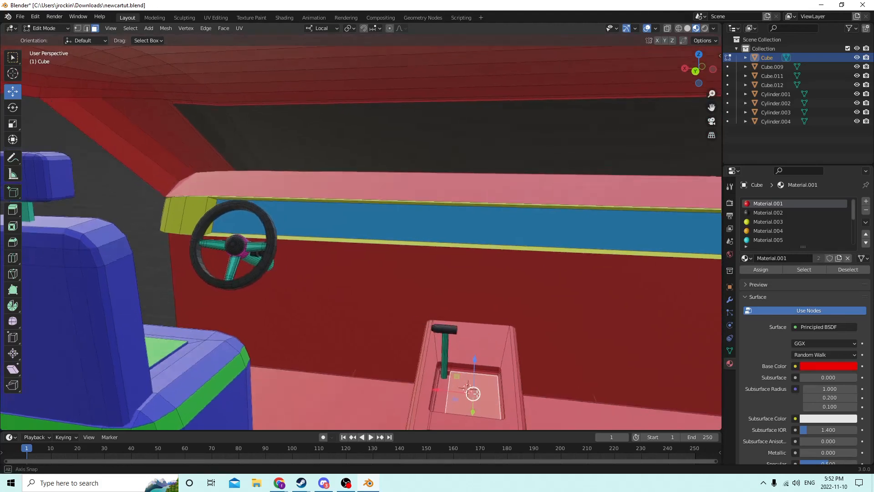
{"action": "key", "text": "shift+h"}
{"action": "left_click_drag", "start_coordinate": [712, 107], "coordinate": [628, 74]}
{"action": "scroll", "coordinate": [461, 291], "scroll_direction": "up", "scroll_amount": 1}
{"action": "middle_click_drag", "start_coordinate": [461, 291], "coordinate": [443, 308]}
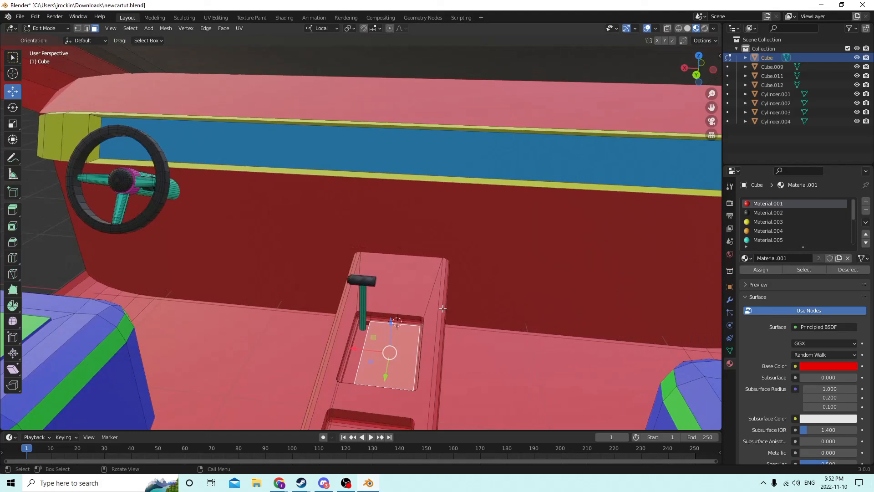
{"action": "left_click", "coordinate": [355, 349]}
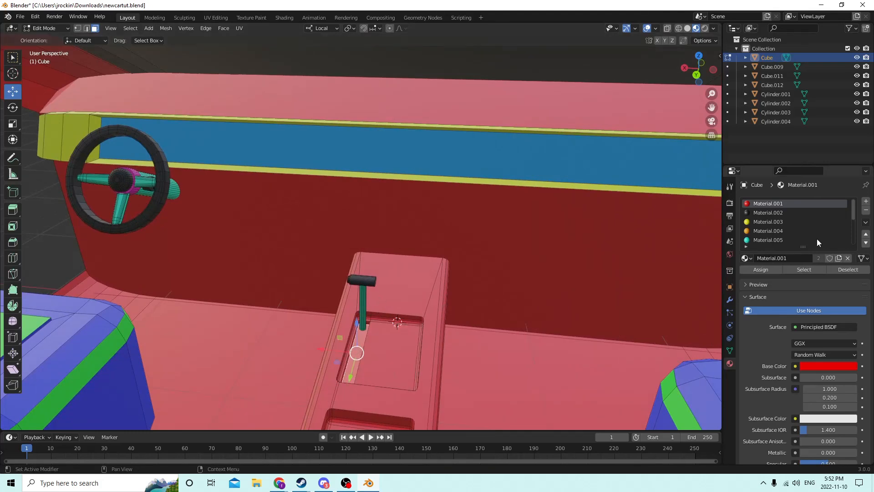
{"action": "scroll", "coordinate": [817, 239], "scroll_direction": "down", "scroll_amount": 3}
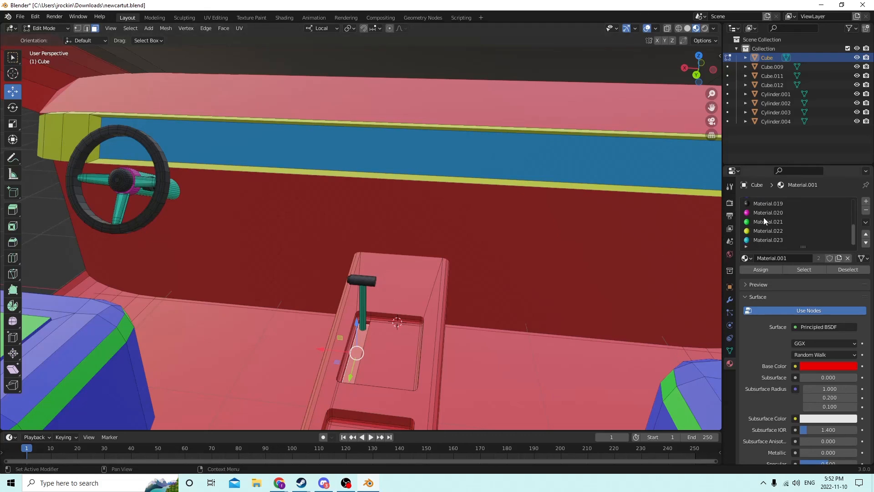
{"action": "left_click", "coordinate": [764, 213]}
{"action": "left_click", "coordinate": [761, 269]}
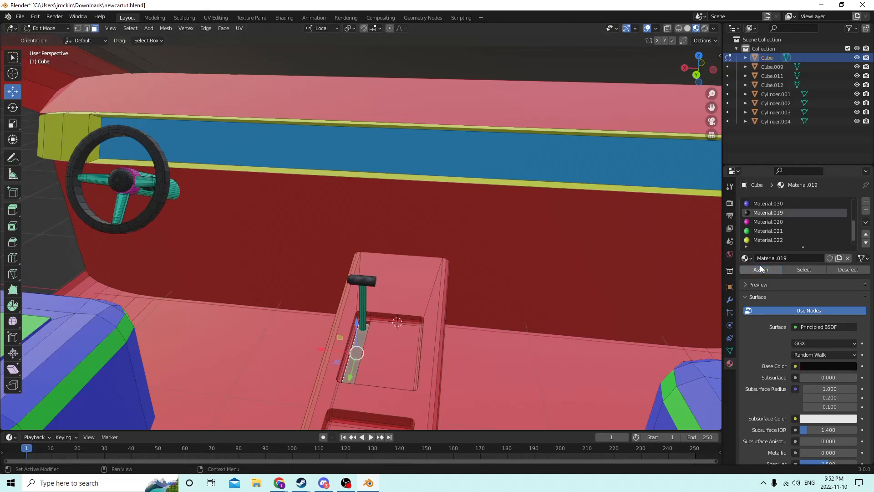
- Select the wide floor face beside the black strip in the console recess and assign the turquoise Material.005
{"action": "middle_click_drag", "start_coordinate": [486, 323], "coordinate": [513, 320]}
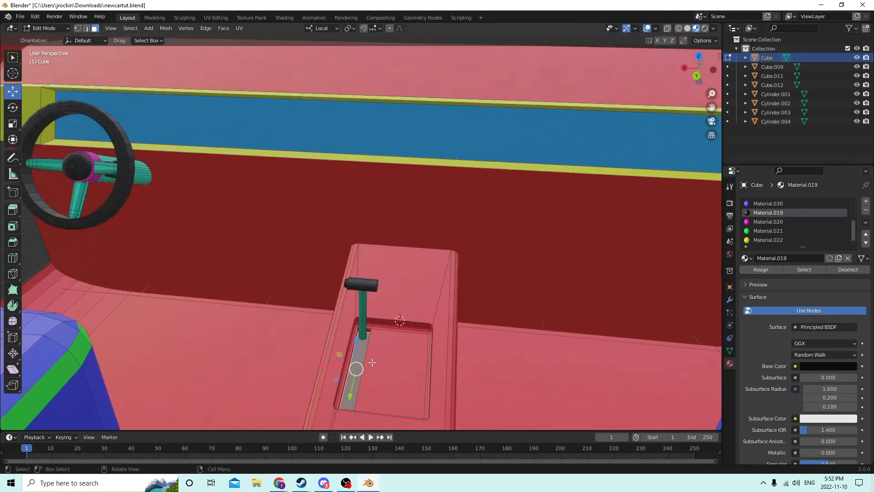
{"action": "left_click", "coordinate": [374, 362]}
{"action": "middle_click_drag", "start_coordinate": [423, 366], "coordinate": [441, 358]}
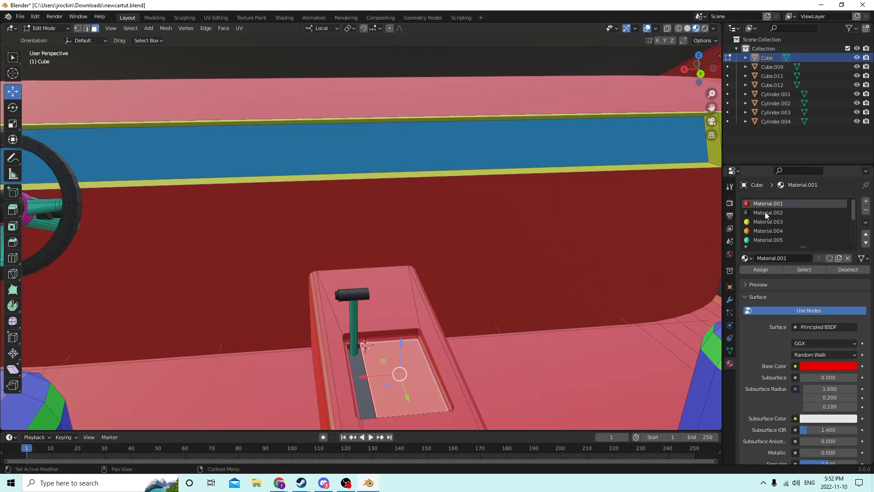
{"action": "scroll", "coordinate": [774, 227], "scroll_direction": "down", "scroll_amount": 4}
{"action": "middle_click_drag", "start_coordinate": [569, 319], "coordinate": [573, 303]}
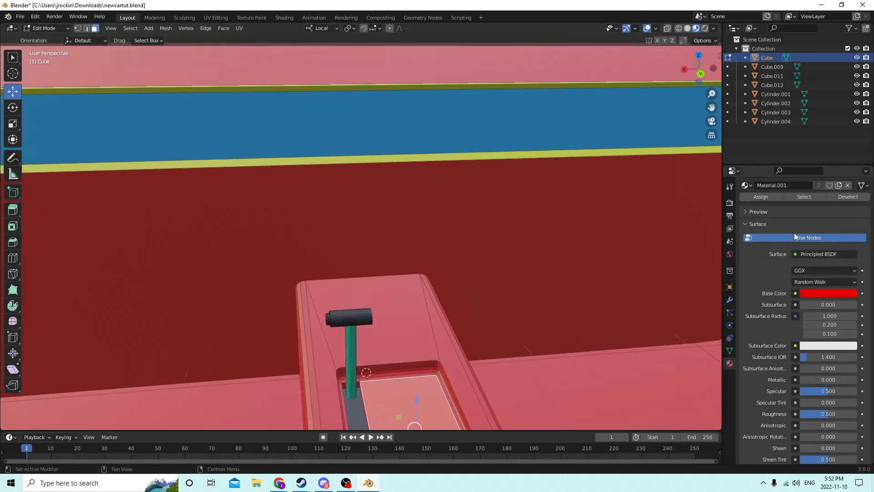
{"action": "scroll", "coordinate": [796, 235], "scroll_direction": "up", "scroll_amount": 4}
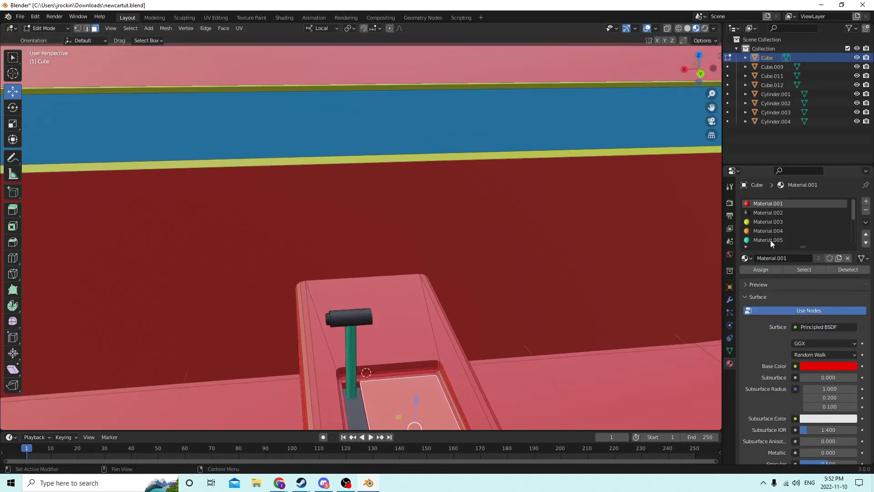
{"action": "left_click", "coordinate": [770, 240]}
{"action": "middle_click_drag", "start_coordinate": [669, 255], "coordinate": [78, 281]}
{"action": "left_click", "coordinate": [765, 269]}
- Return the car body to Object Mode and look over the coloured car from outside
{"action": "left_click", "coordinate": [272, 291]}
{"action": "key", "text": "Tab"}
{"action": "scroll", "coordinate": [53, 273], "scroll_direction": "up", "scroll_amount": 1}
{"action": "scroll", "coordinate": [61, 280], "scroll_direction": "up", "scroll_amount": 3}
{"action": "middle_click_drag", "start_coordinate": [10, 296], "coordinate": [124, 326]}
{"action": "scroll", "coordinate": [161, 301], "scroll_direction": "down", "scroll_amount": 2}
{"action": "scroll", "coordinate": [149, 310], "scroll_direction": "up", "scroll_amount": 2}
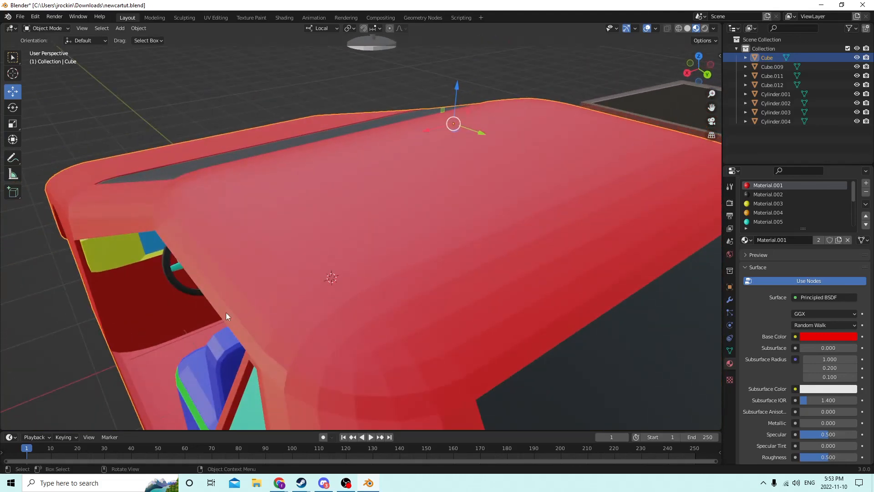